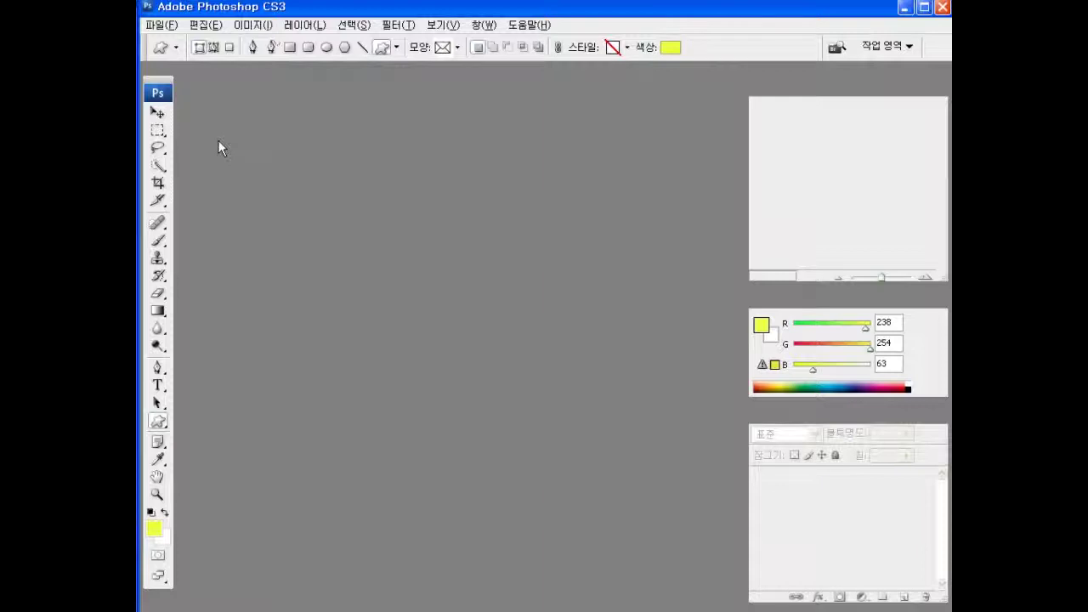
- Set the grid preferences to green lines with a 100-pixel spacing, look over the type options, and accept the preferences
left_click(203, 28)
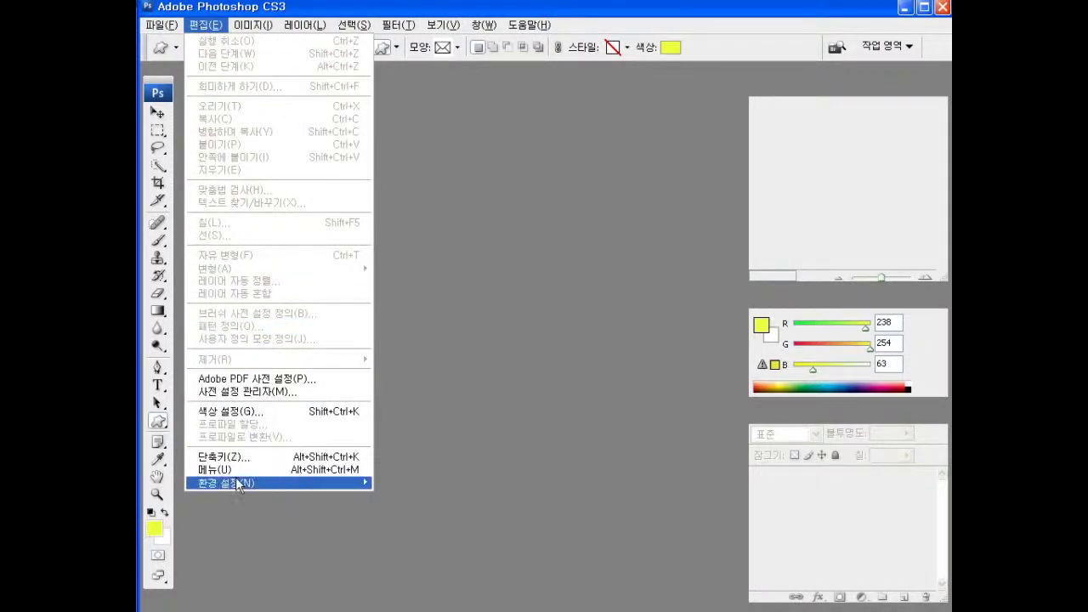
mouse_move(241, 484)
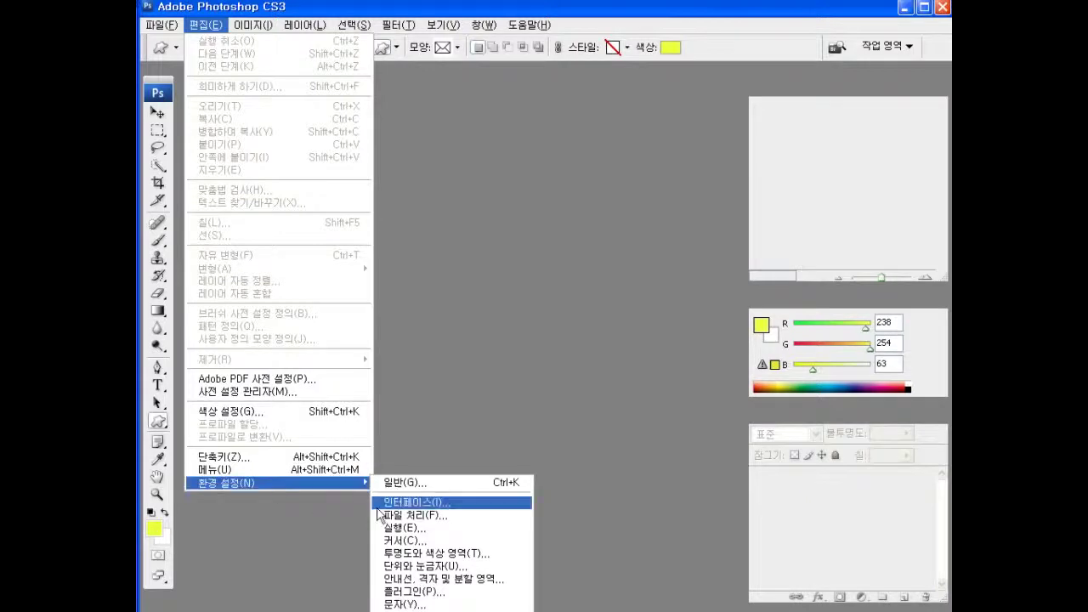
left_click(429, 579)
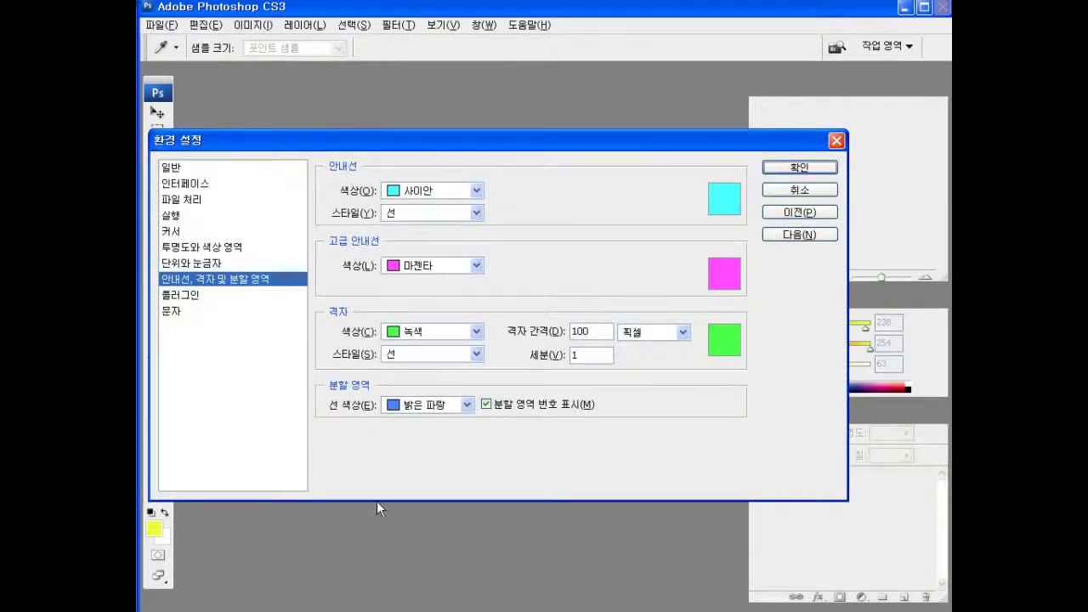
left_click(476, 336)
left_click(431, 403)
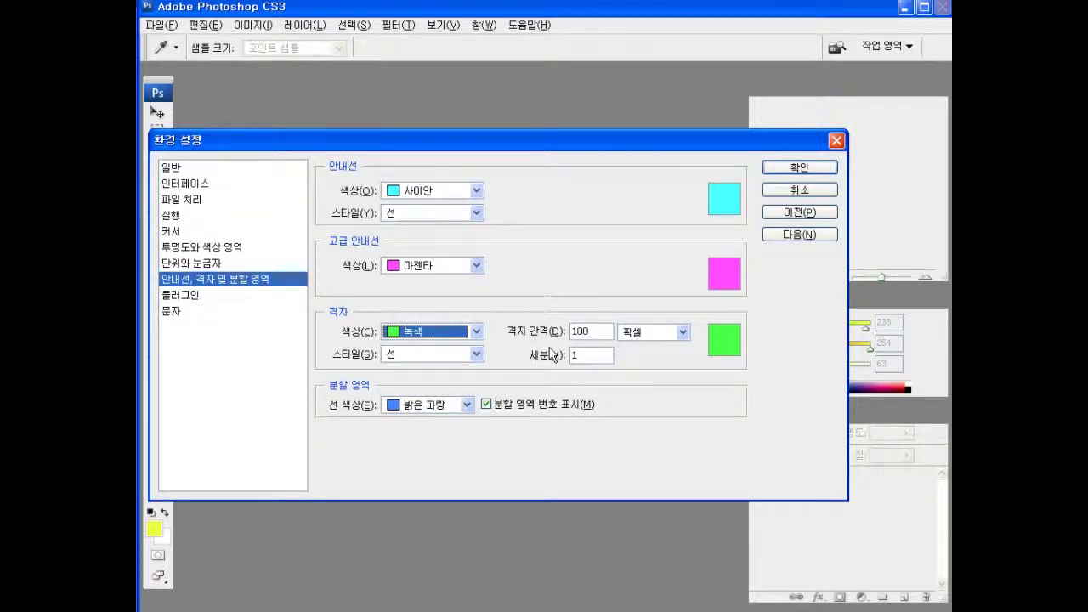
left_click_drag(595, 332, 566, 334)
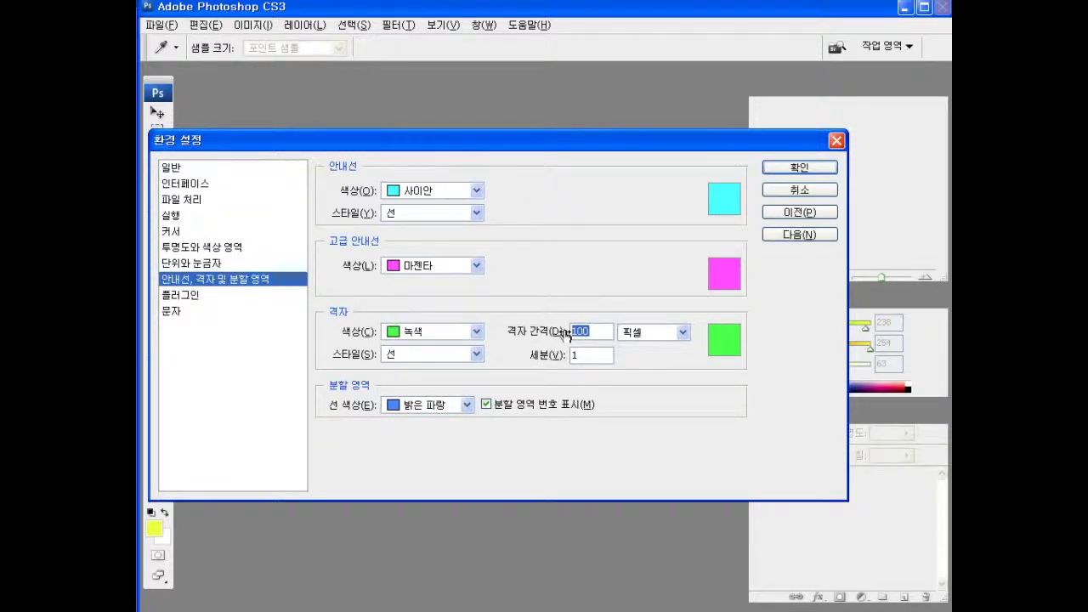
left_click(681, 339)
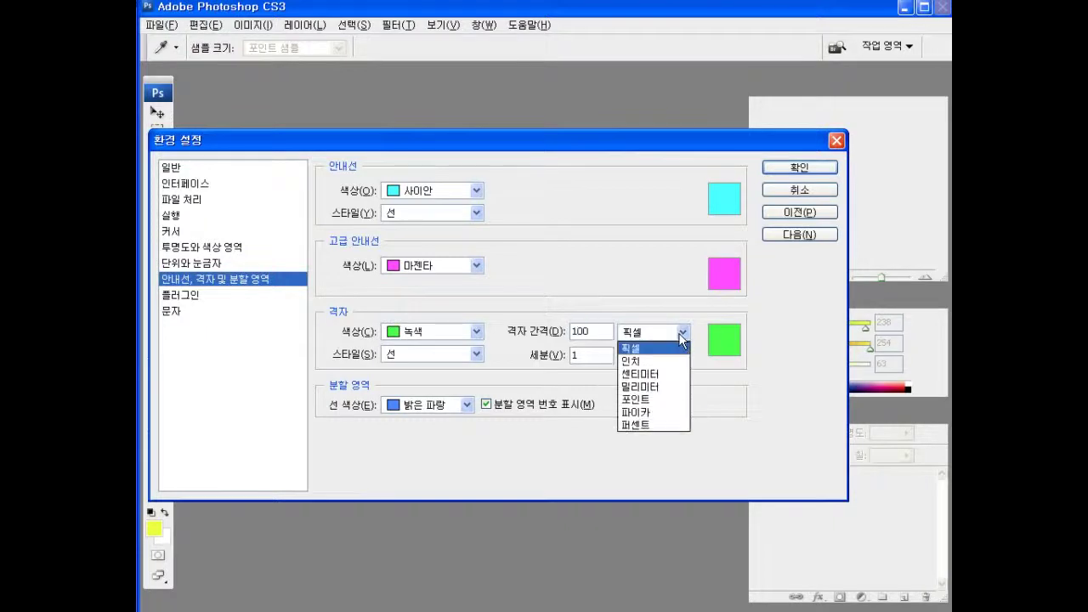
left_click(637, 351)
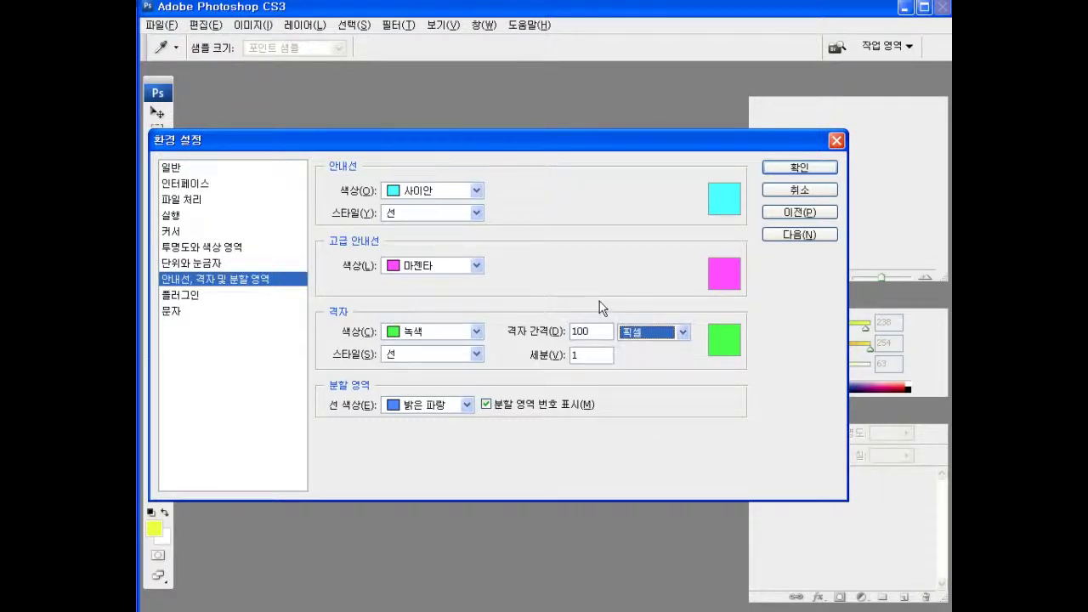
key("shift+Tab")
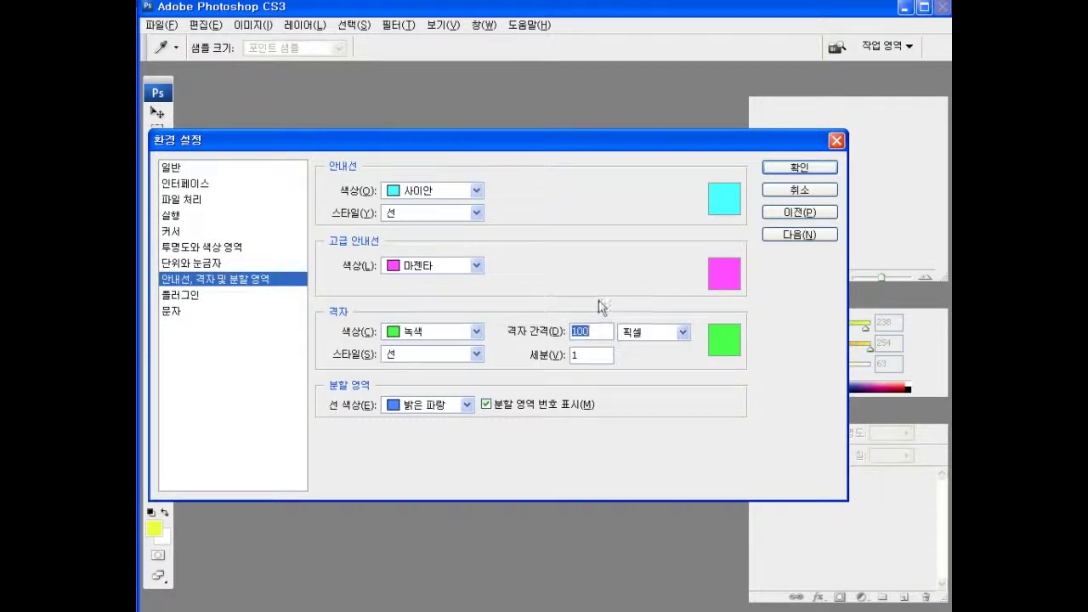
left_click(173, 312)
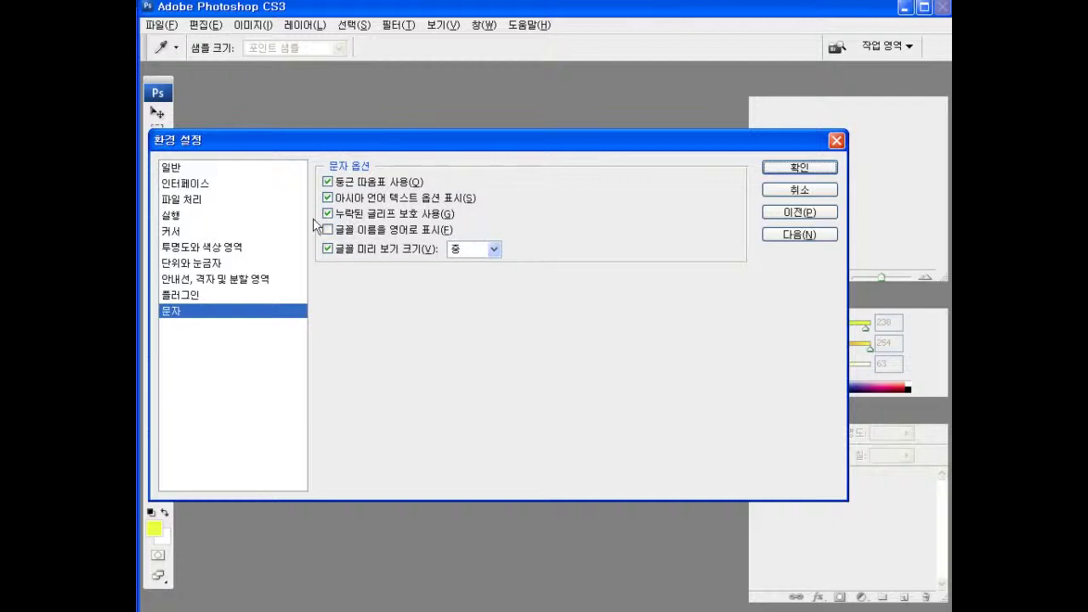
left_click(790, 172)
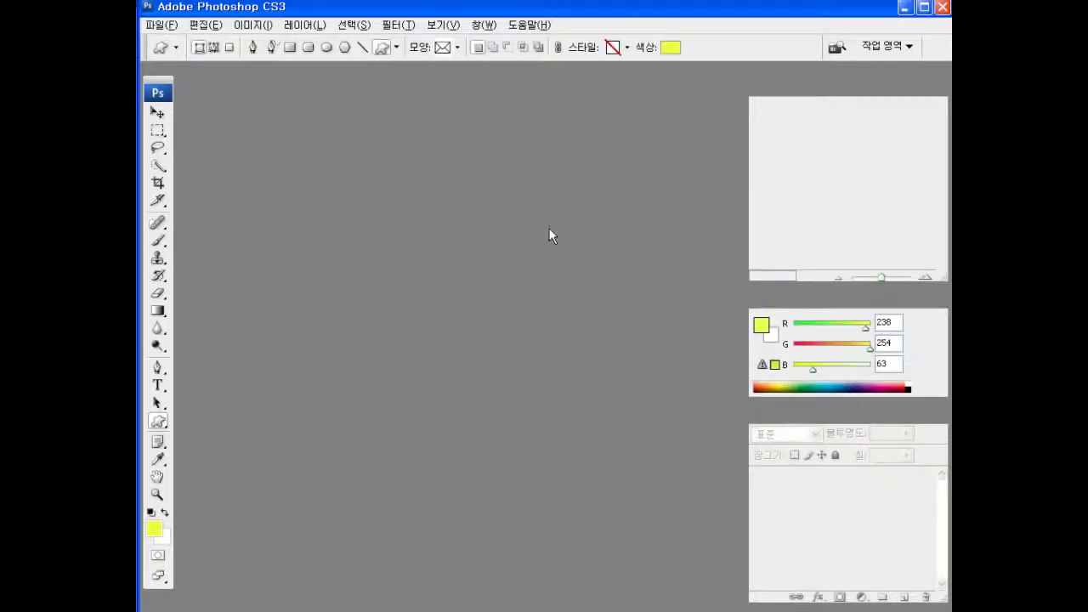
left_click(441, 25)
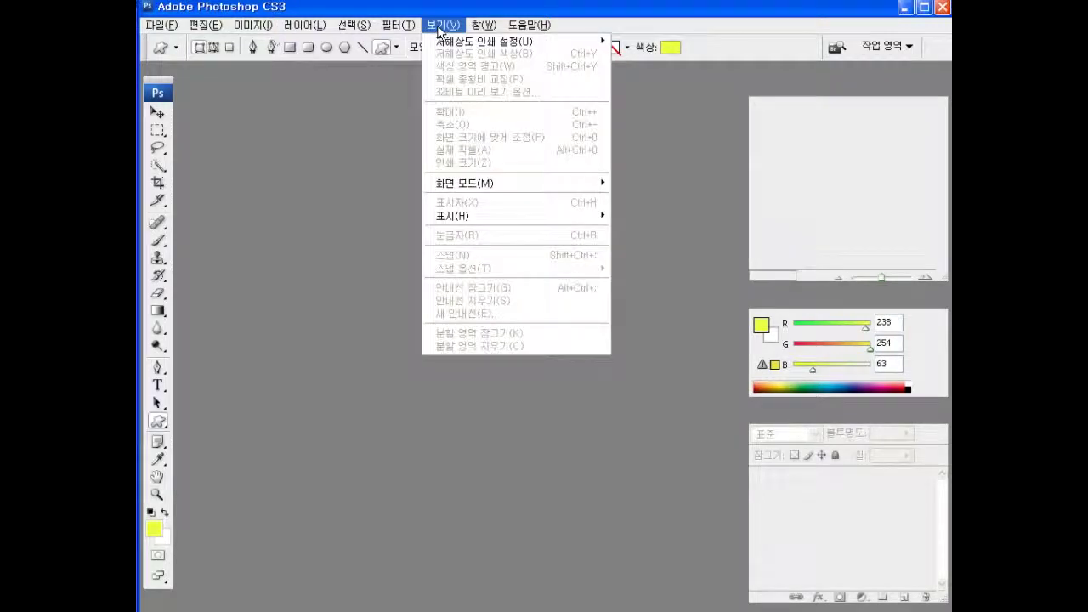
left_click(439, 31)
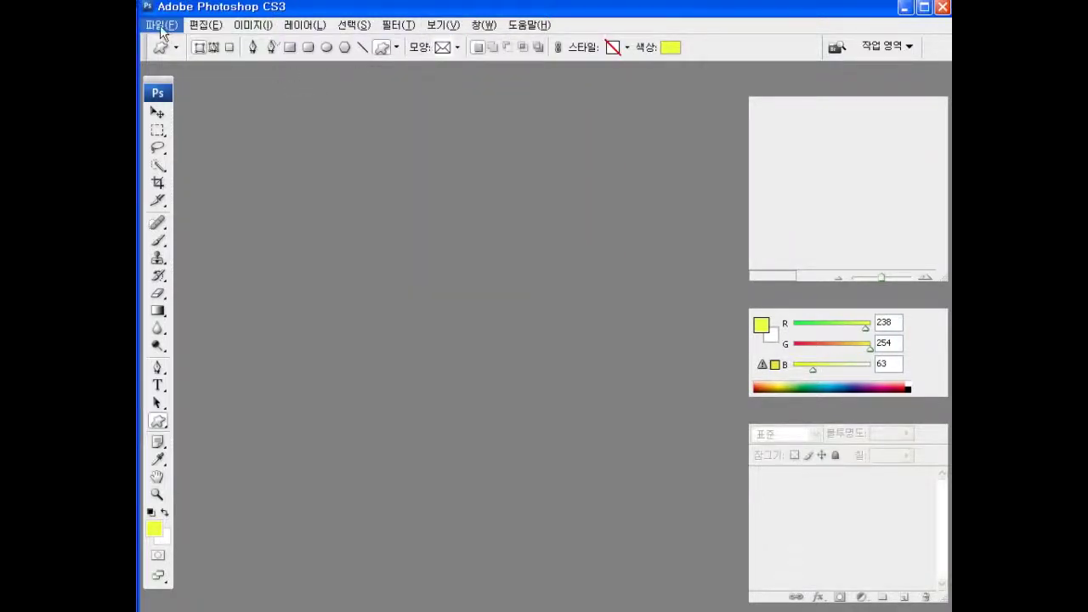
- Switch to the exam PDF in Adobe Reader, check the required JPG and PSD sizes, and return to Photoshop
key("alt+Tab")
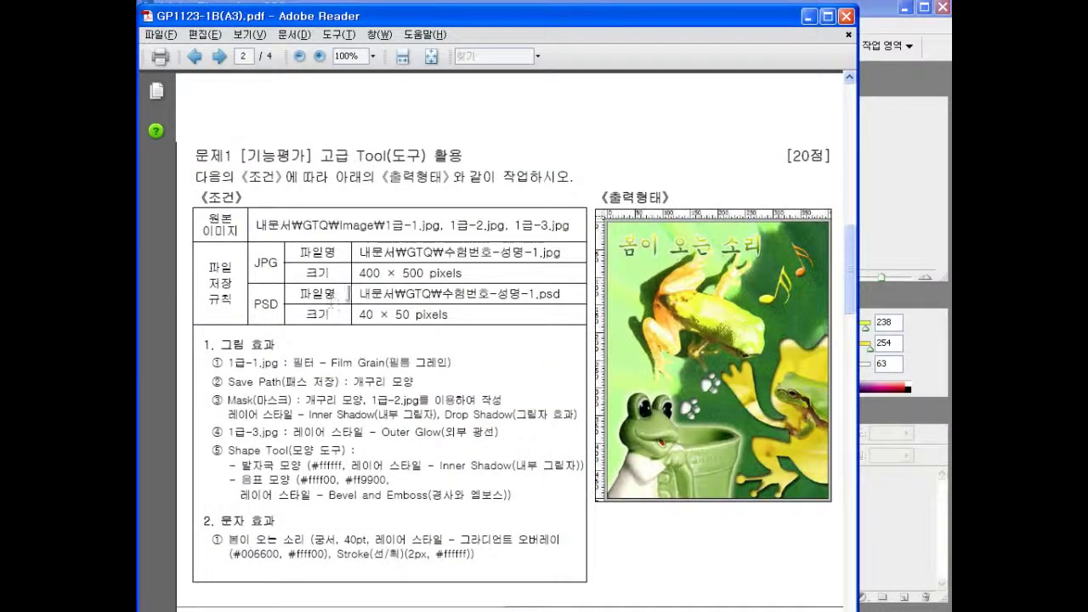
left_click_drag(361, 272, 393, 312)
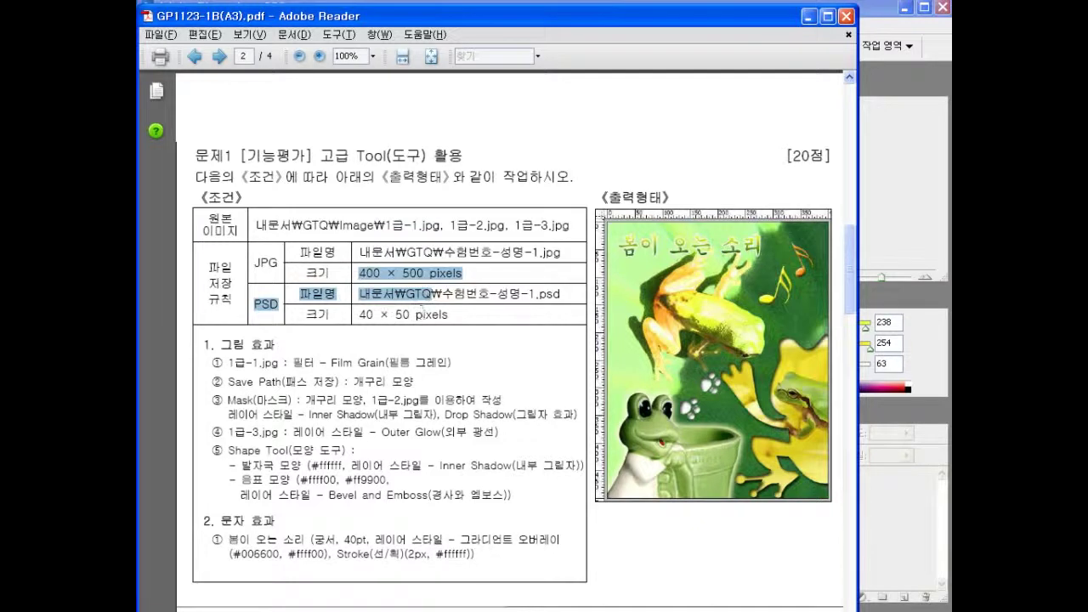
left_click(909, 249)
- Start a new document with a width of 400 pixels and a height of 500 pixels
left_click(160, 25)
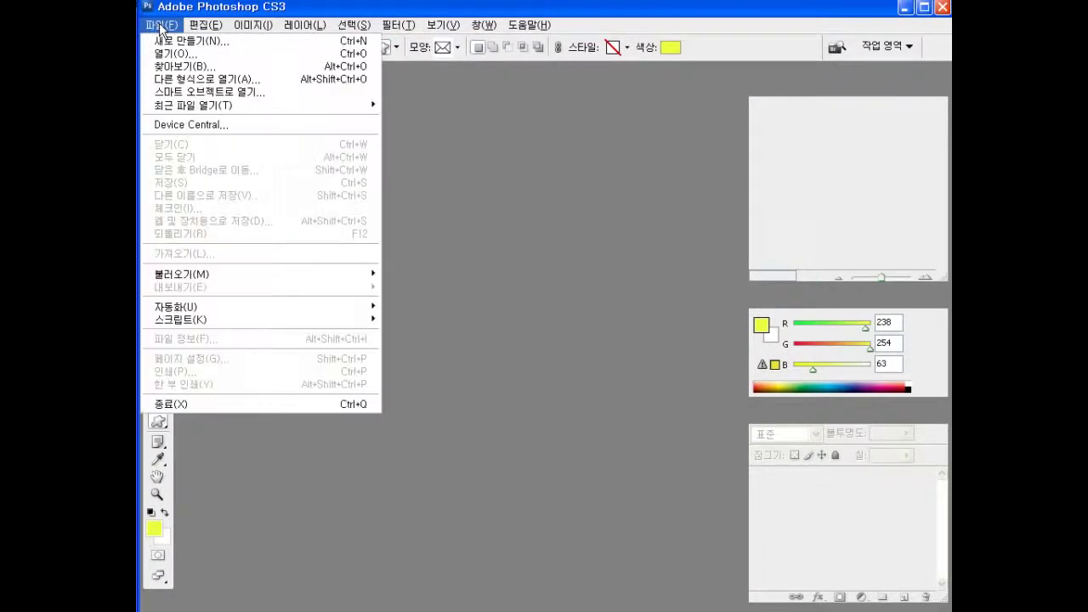
left_click(169, 44)
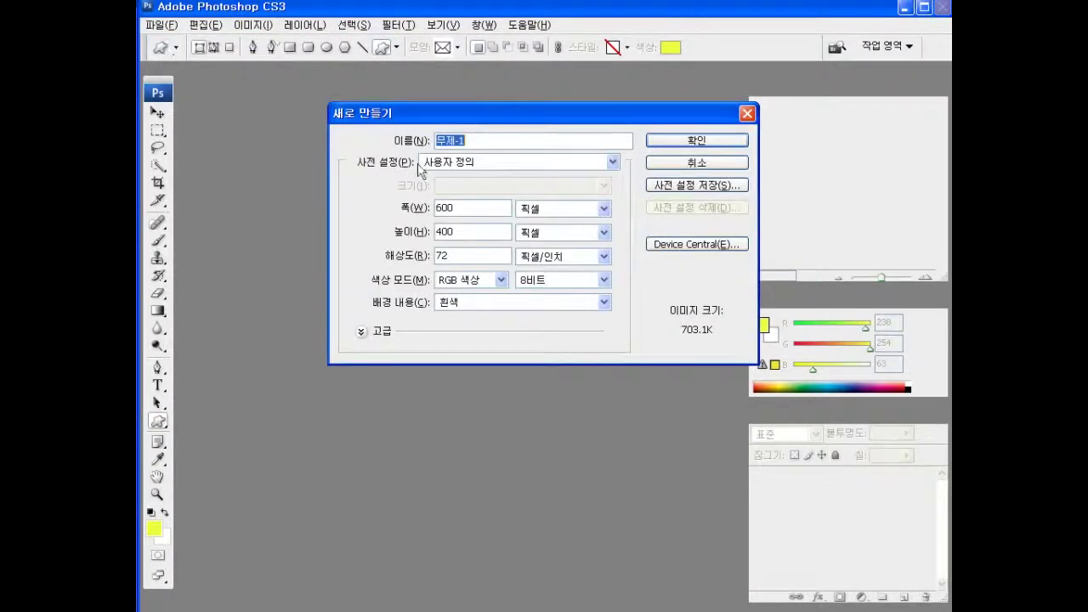
left_click_drag(481, 210, 368, 206)
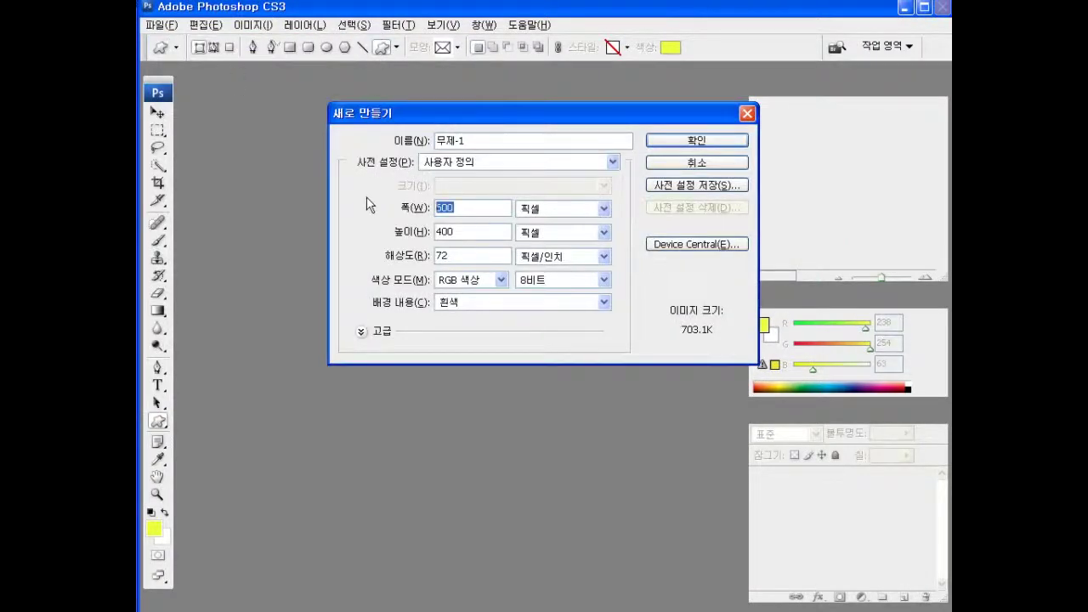
type("400")
left_click(395, 232)
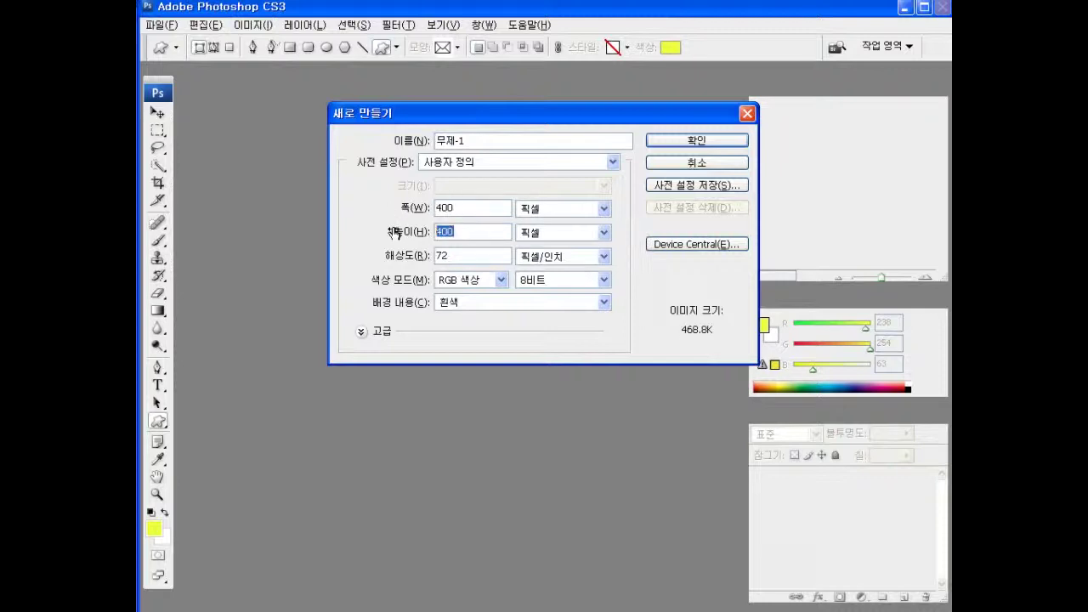
type("500")
- Name the new document with the exam number, the candidate's full name and the suffix -1, and create it
left_click(483, 142)
left_click_drag(483, 142, 429, 143)
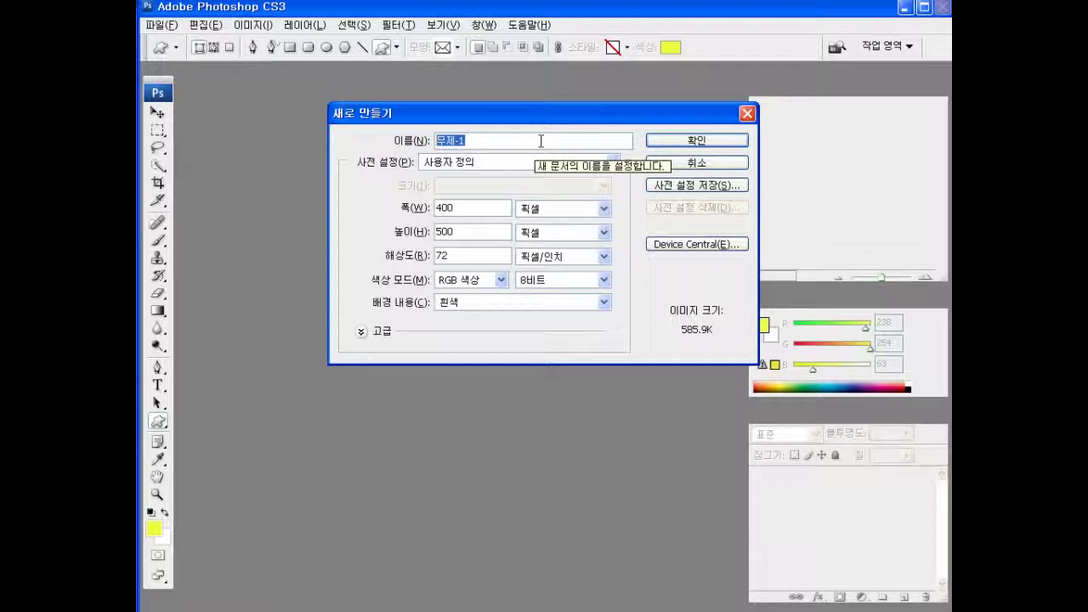
type("123456")
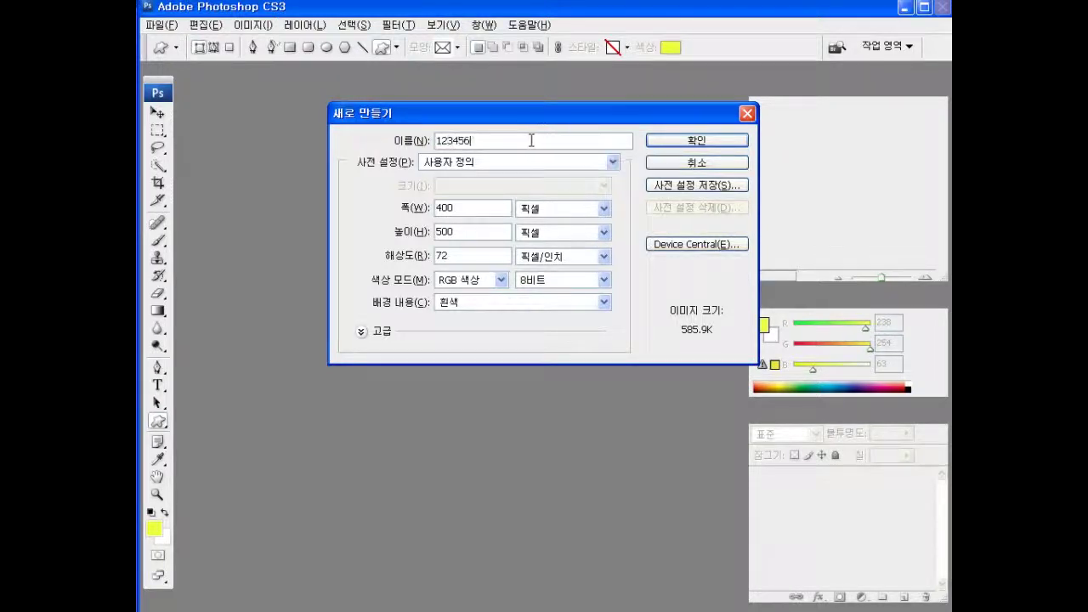
type("789-홍길동")
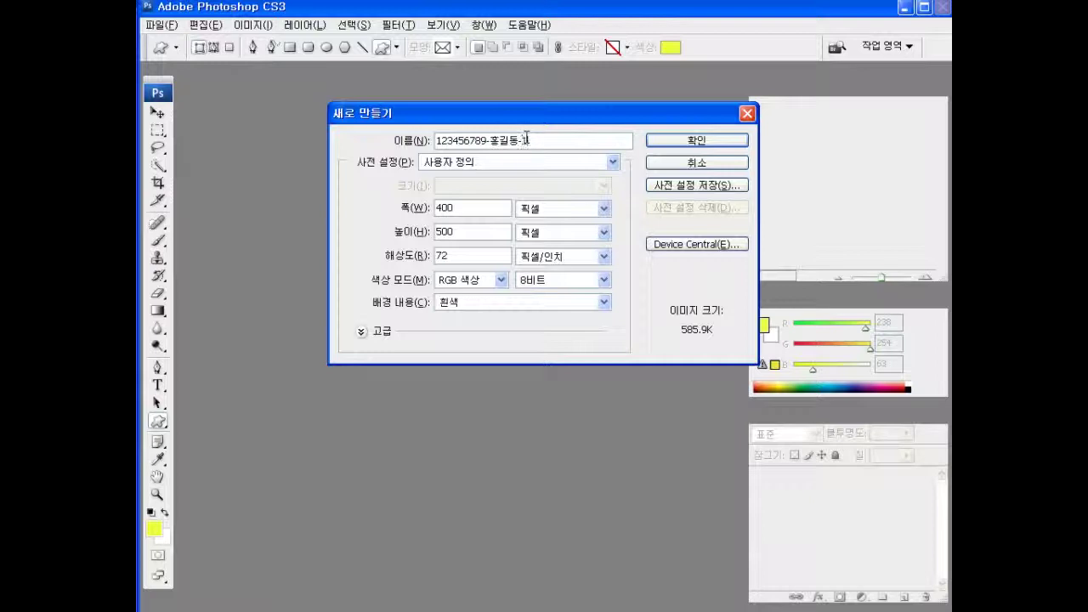
type("-1")
left_click(694, 140)
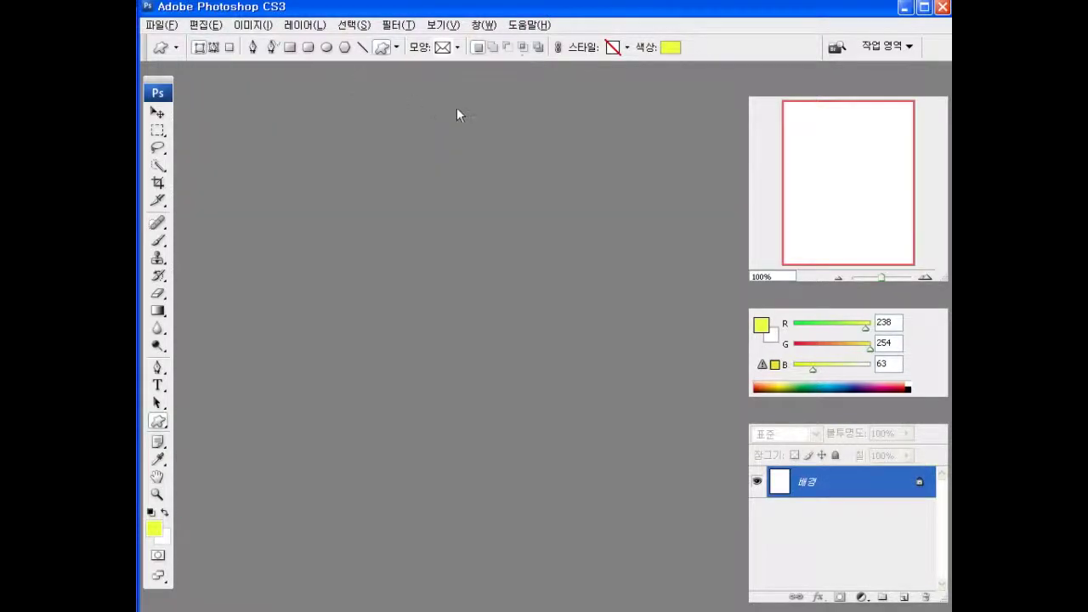
- Hide the rulers and enlarge the document window so that it extends past the canvas on every side
left_click(442, 28)
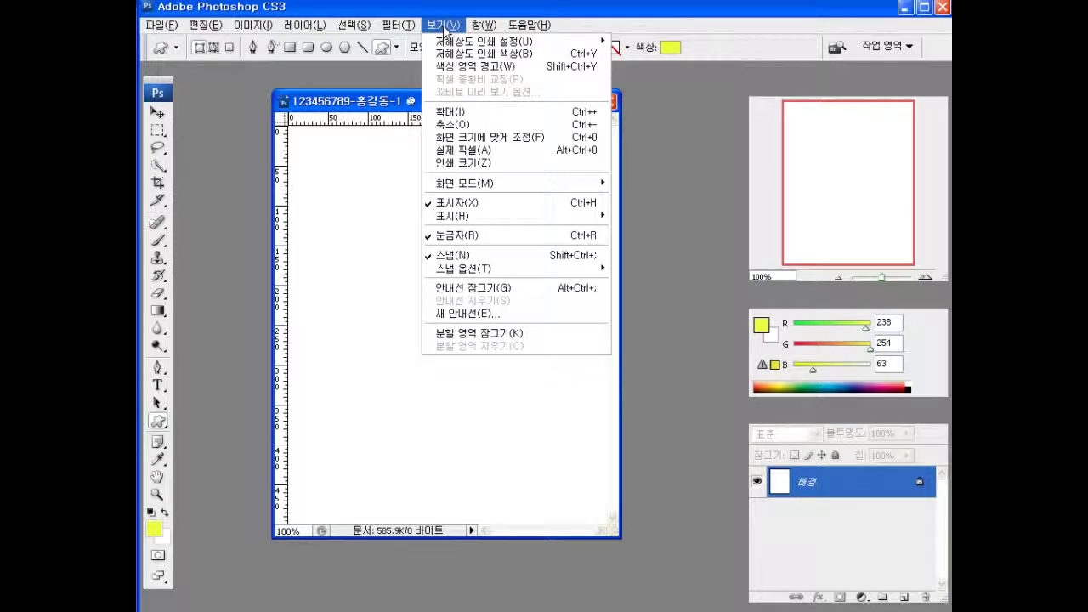
left_click(454, 238)
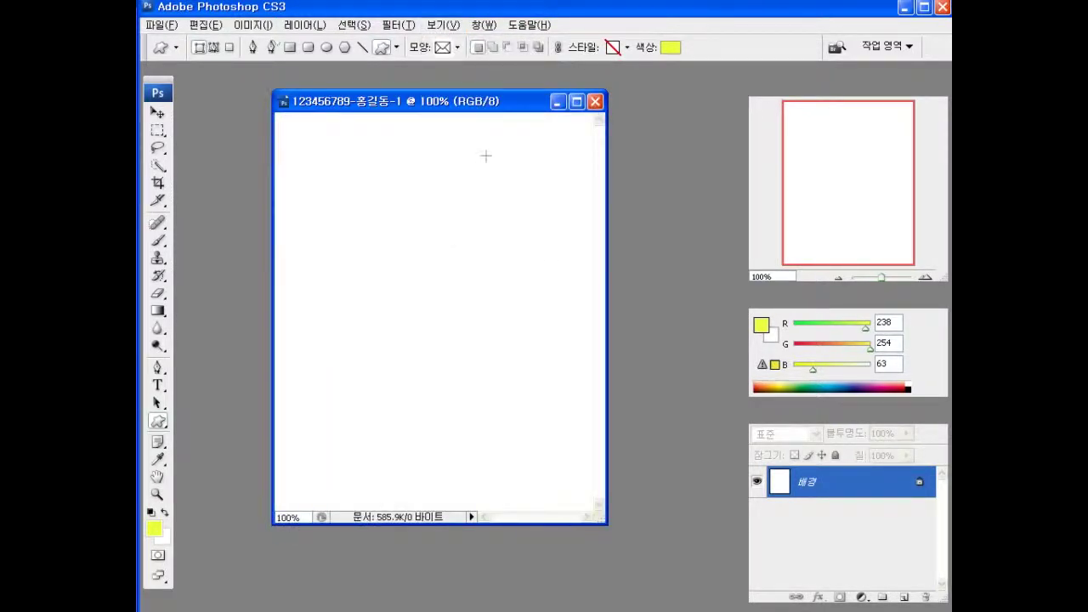
left_click_drag(603, 521, 662, 553)
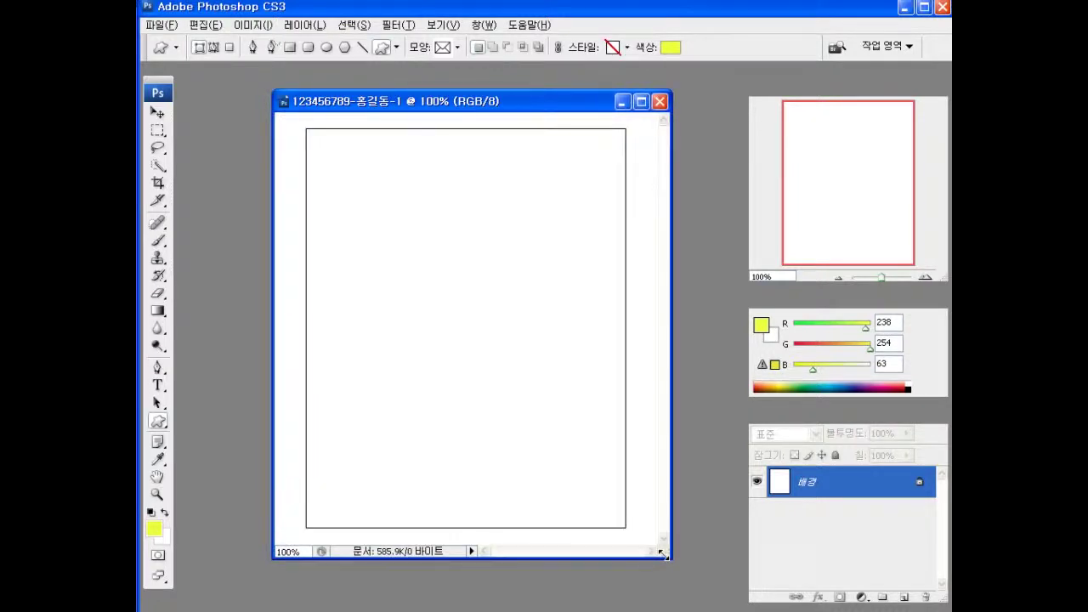
- Show the rulers around the canvas and set their units to pixels
left_click(448, 24)
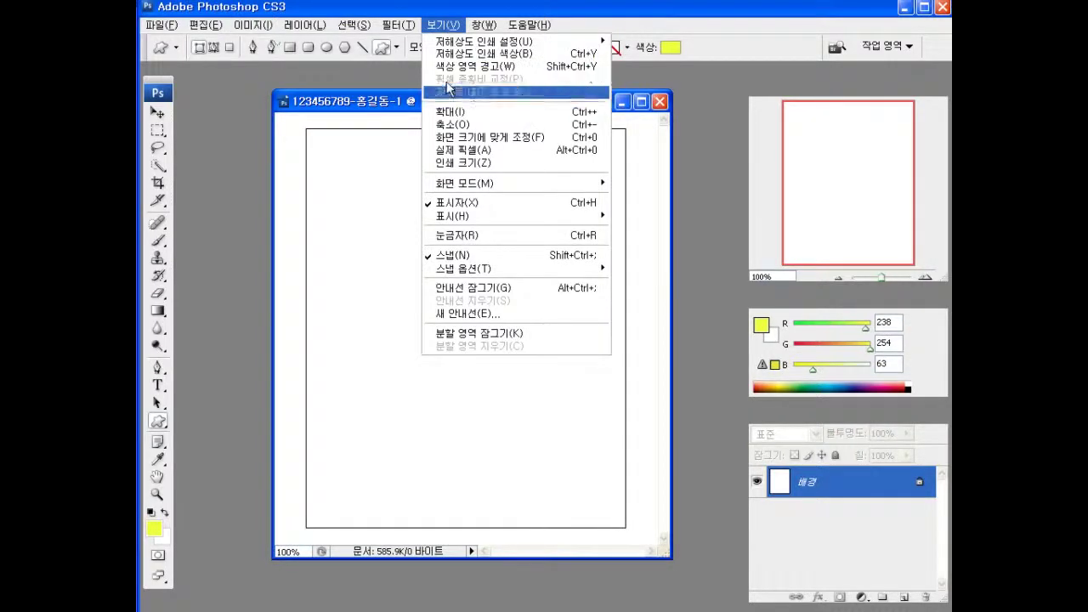
left_click(464, 235)
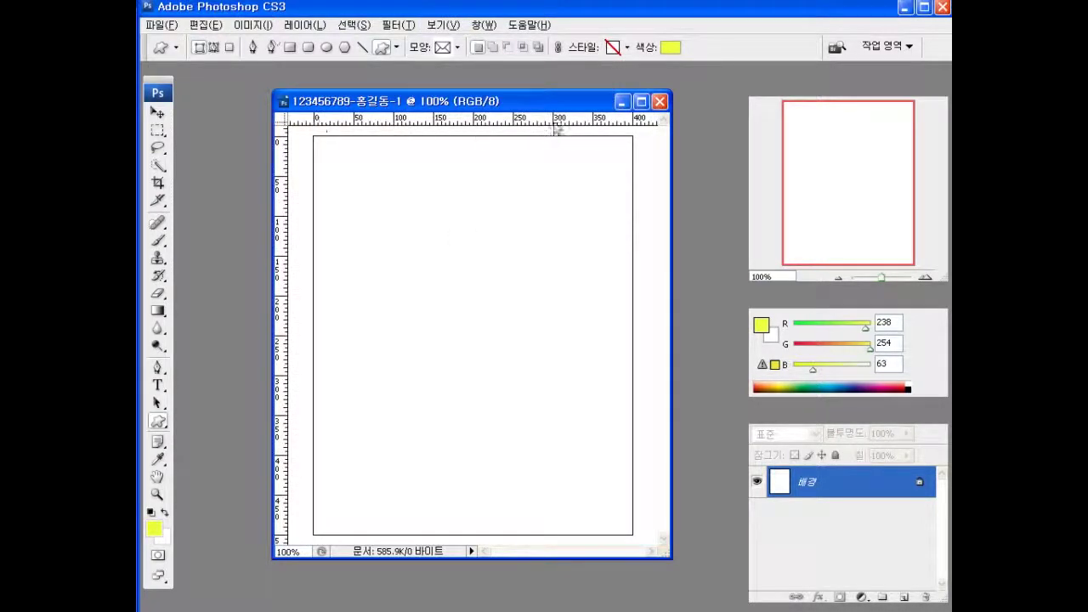
right_click(487, 123)
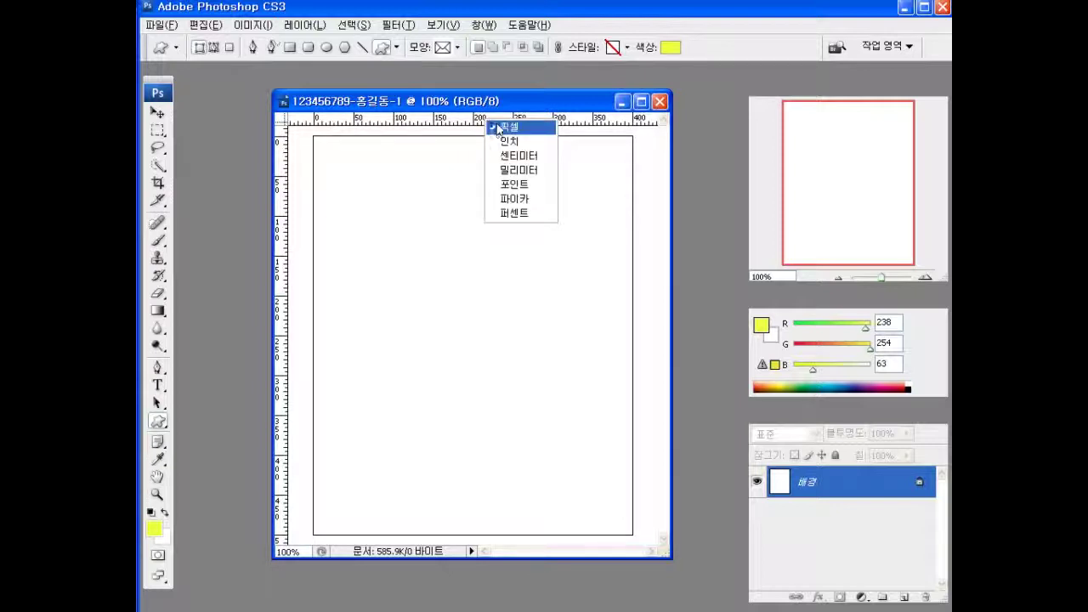
left_click(505, 129)
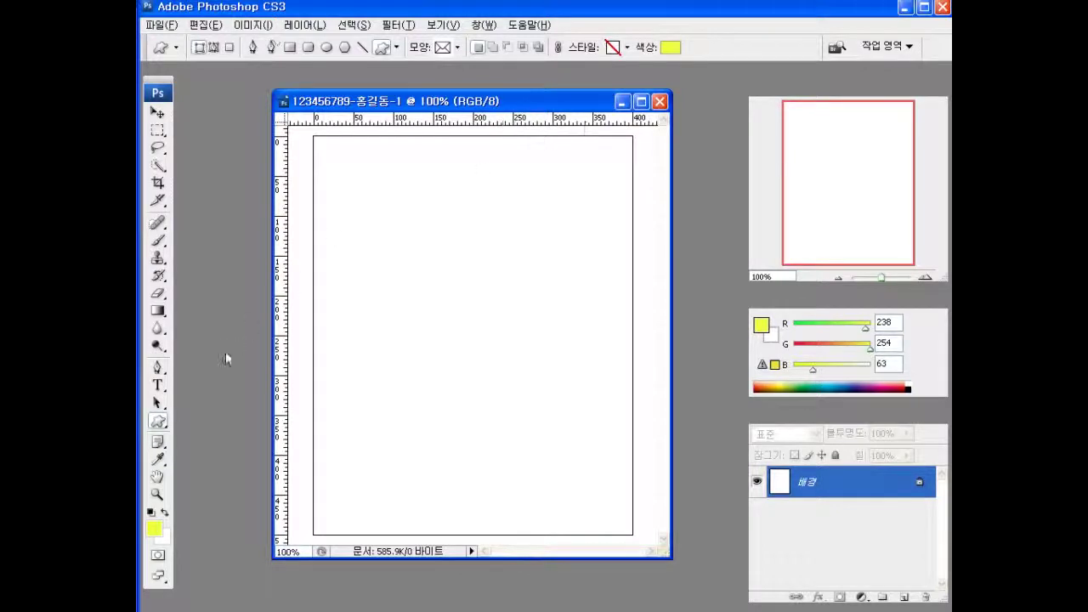
- Activate the Custom Shape tool and display its shape library as large thumbnails
left_click(158, 422)
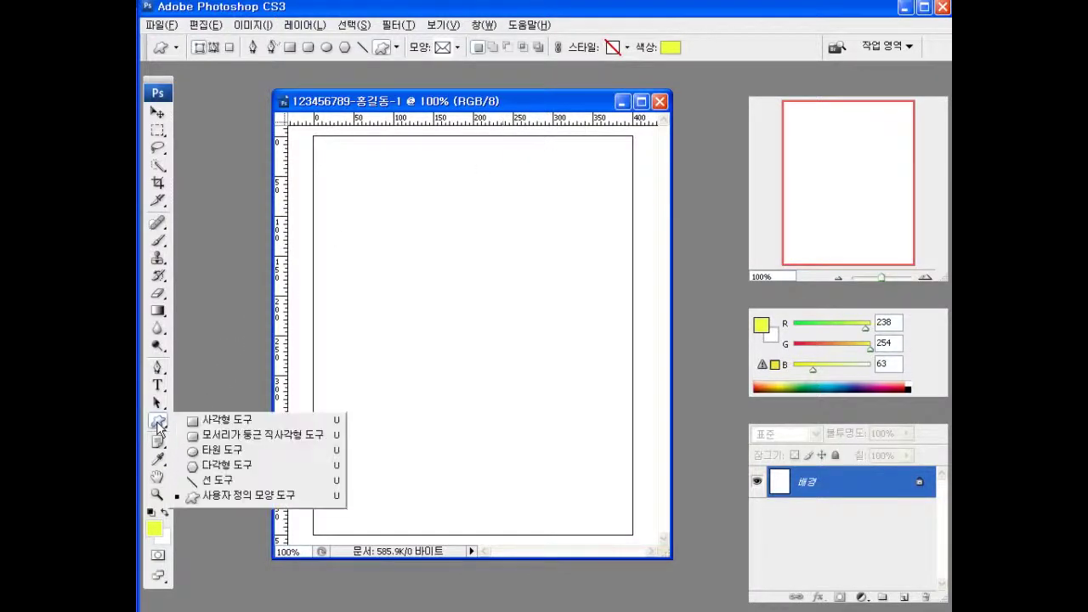
left_click(242, 495)
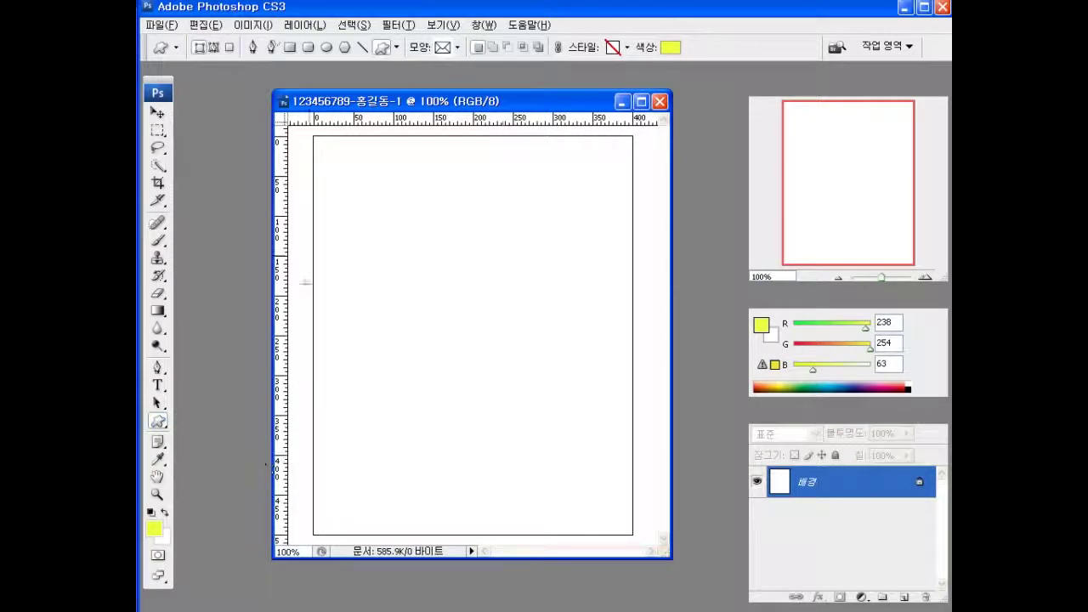
left_click(458, 48)
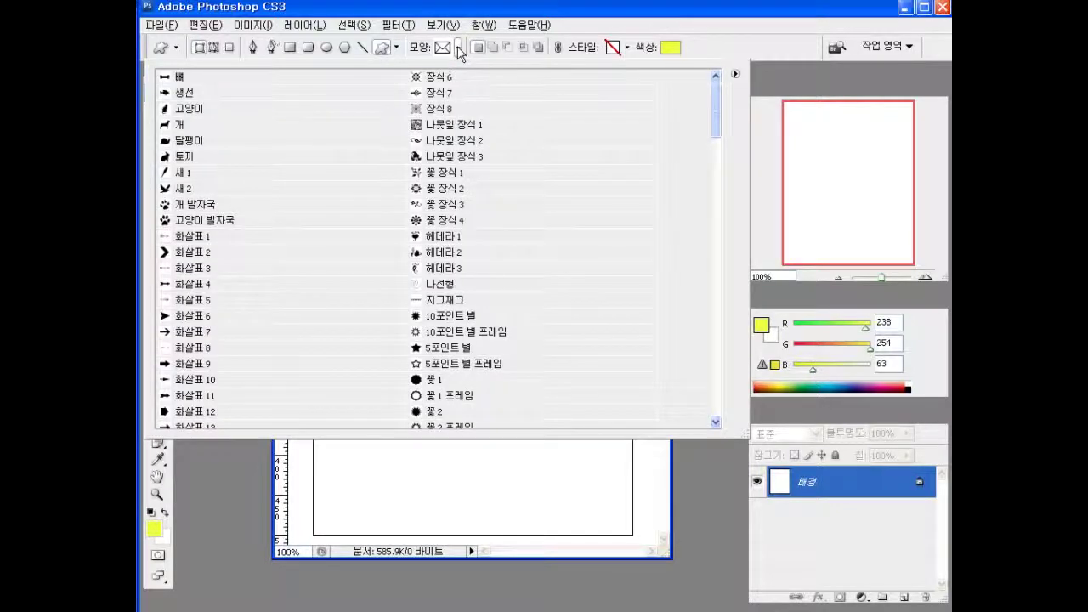
left_click(736, 75)
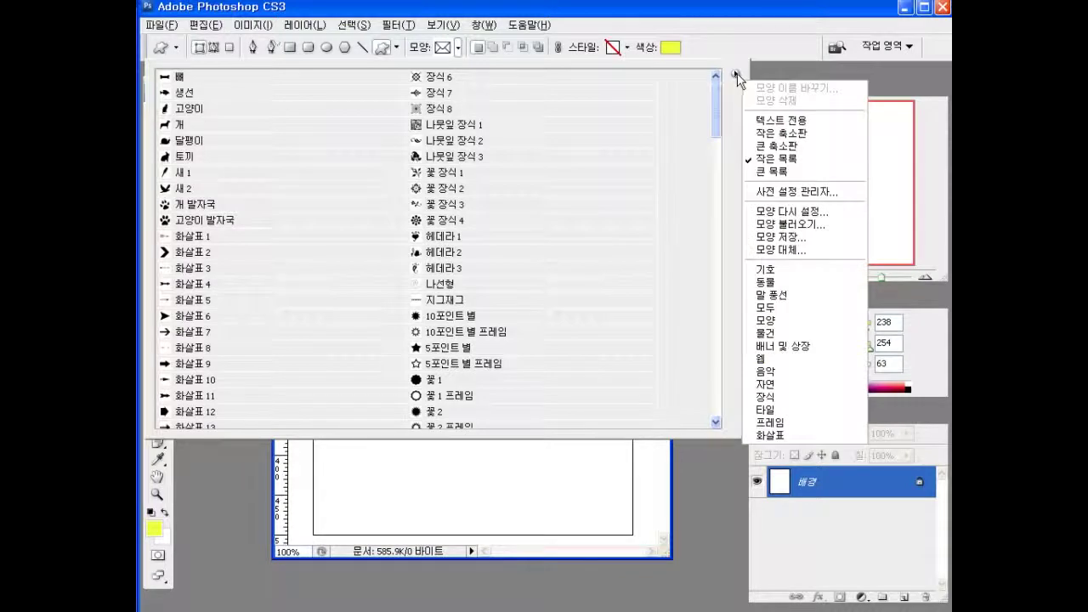
left_click(773, 146)
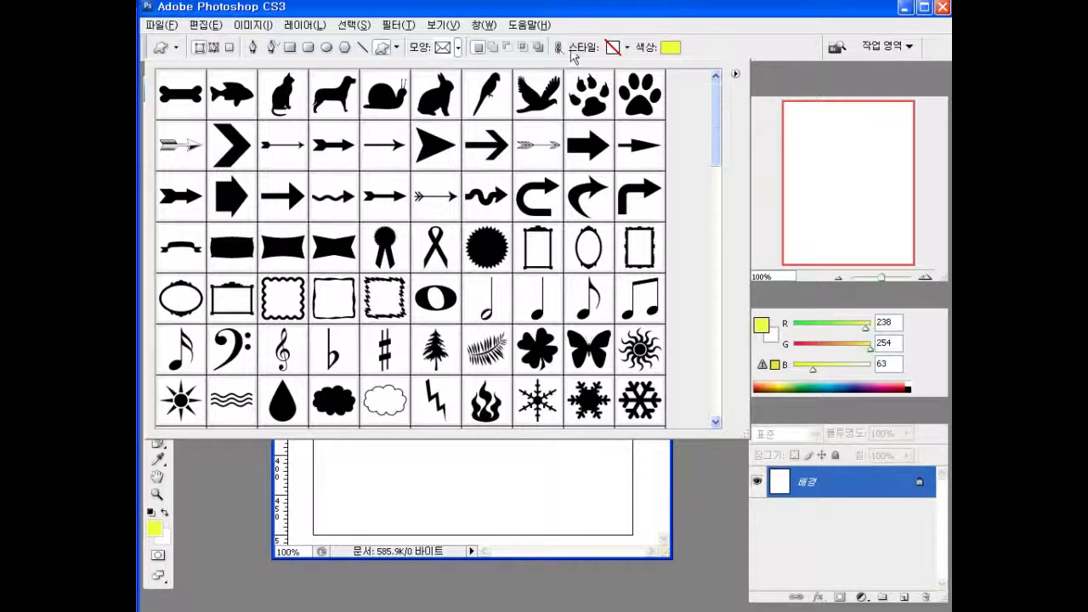
left_click(686, 478)
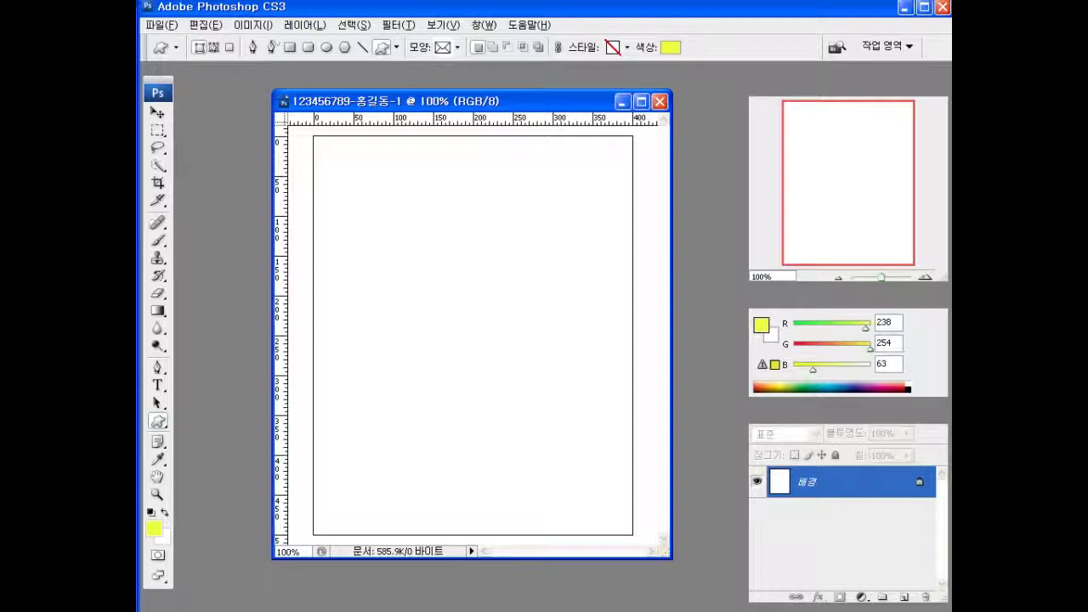
- Check problem 1's source images in the Adobe Reader exam sheet, and open 1급-1.jpg, 1급-2.jpg and 1급-3.jpg from the gtq image folder in Photoshop
key("alt+Tab")
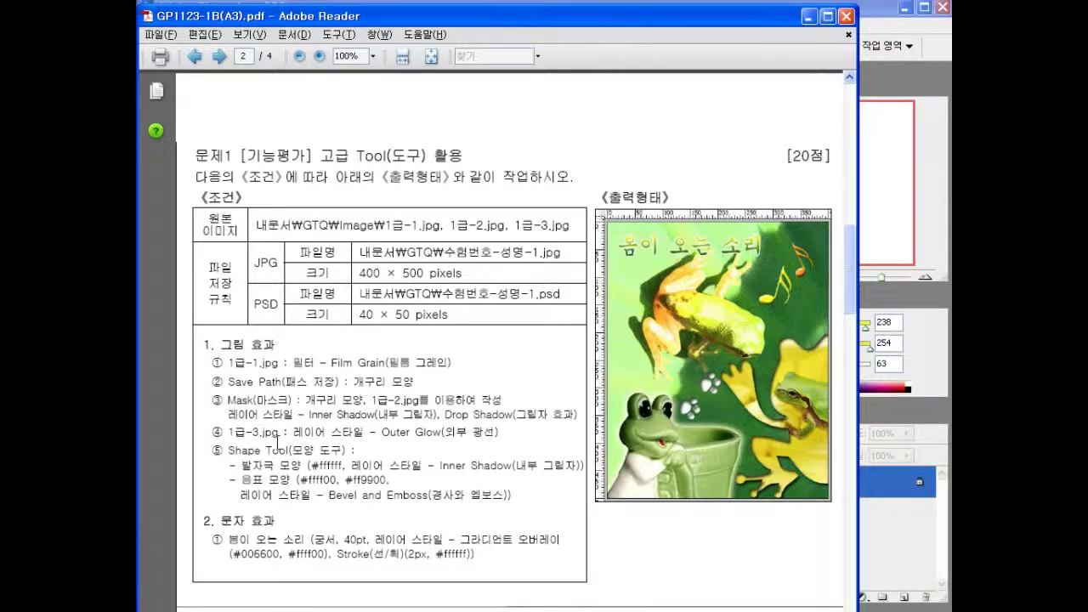
left_click_drag(453, 22, 470, 60)
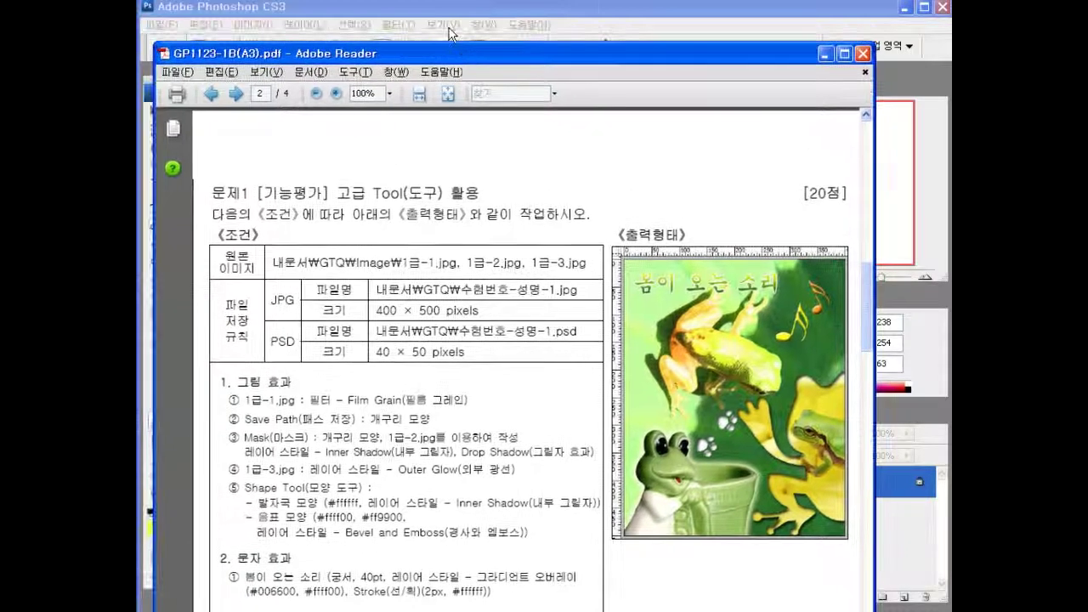
left_click(443, 15)
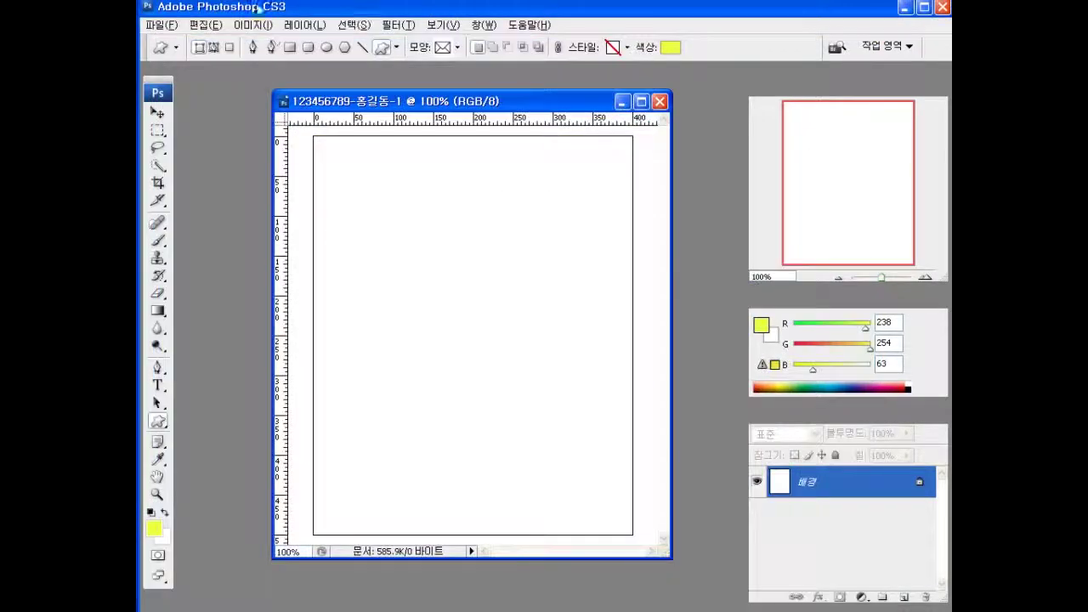
left_click(161, 25)
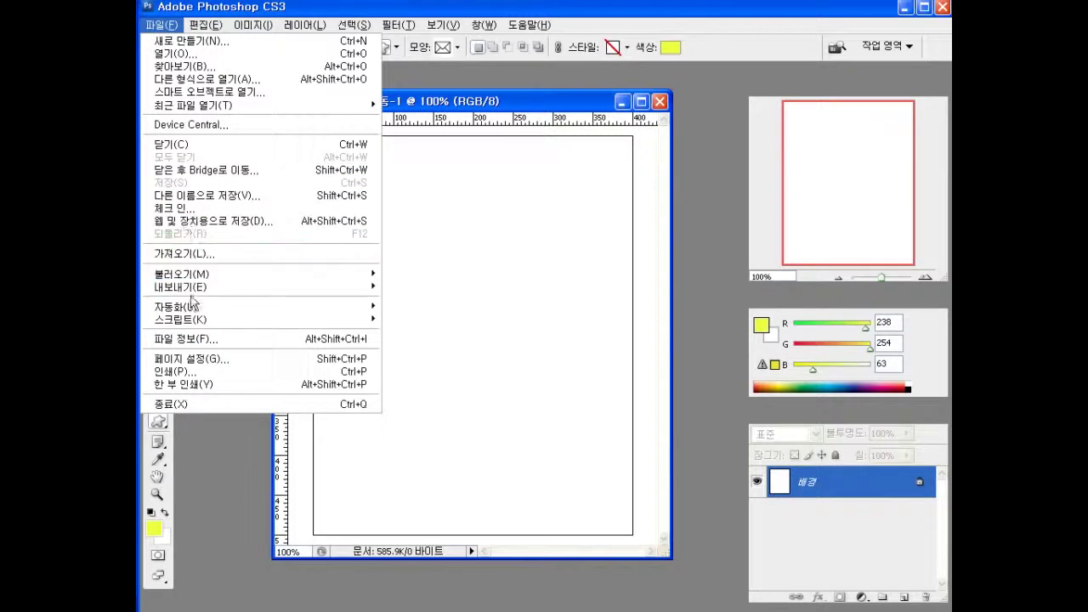
left_click(170, 54)
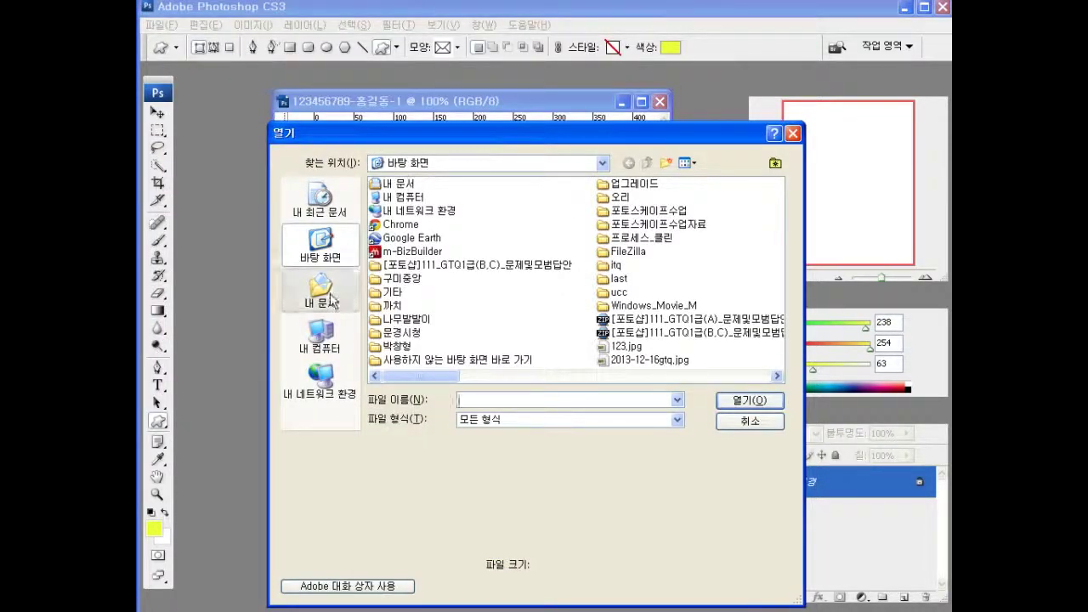
left_click(331, 301)
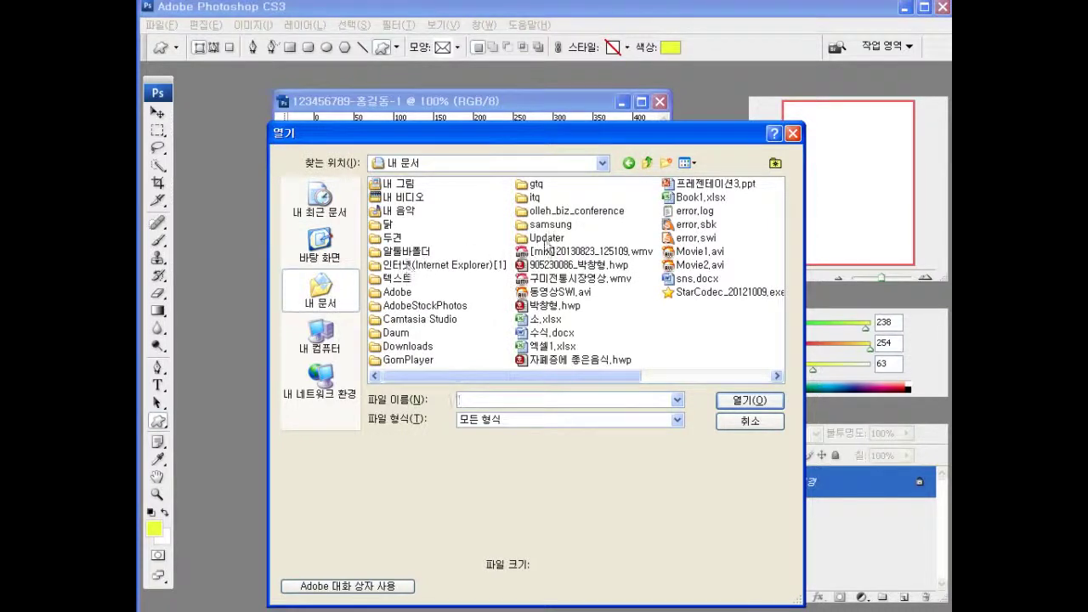
double_click(533, 195)
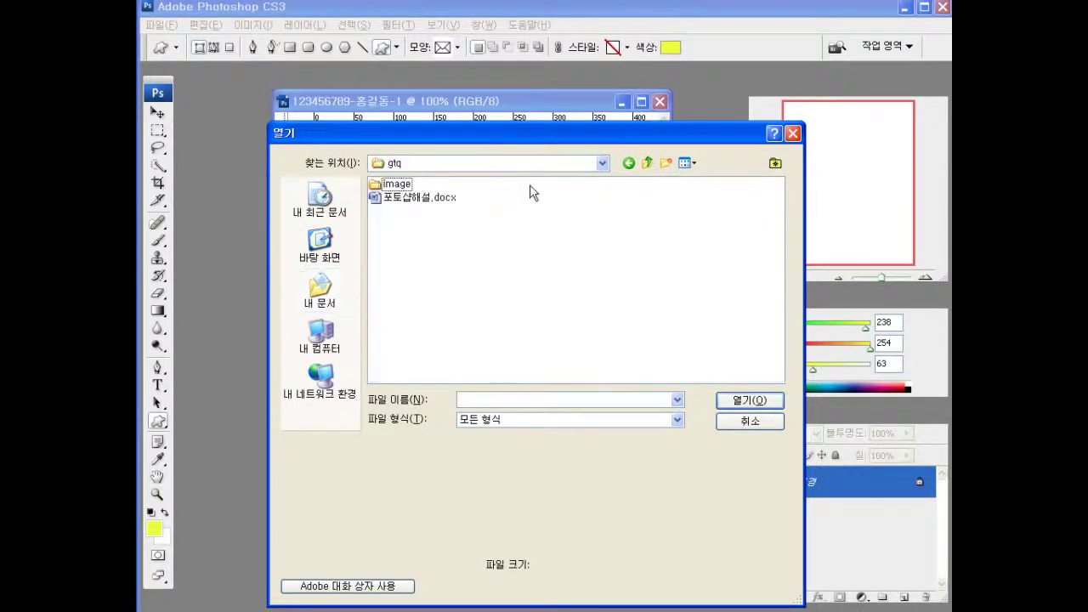
double_click(393, 183)
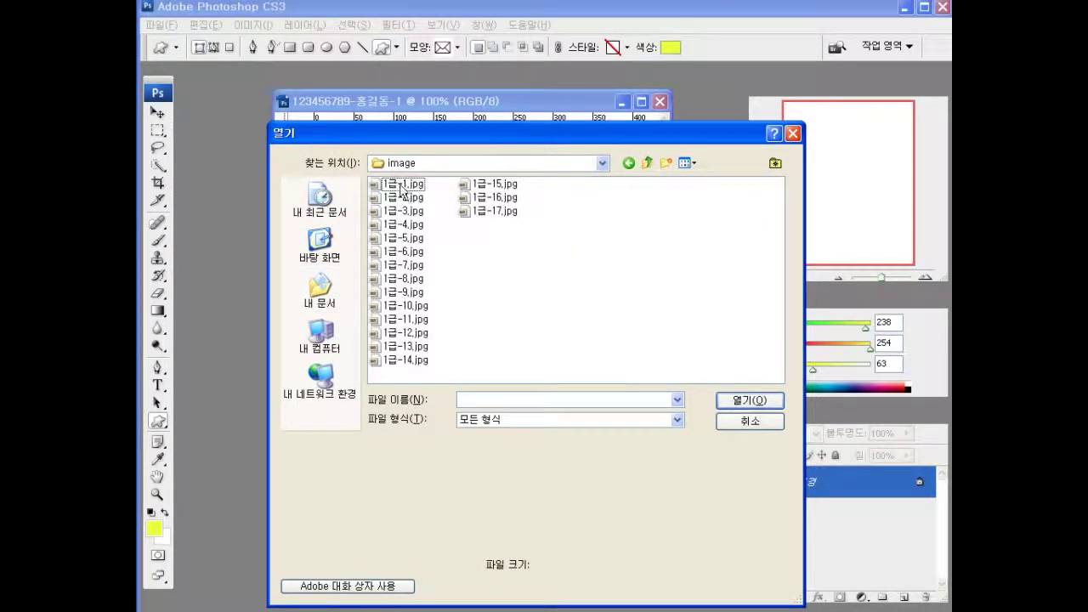
left_click(401, 184)
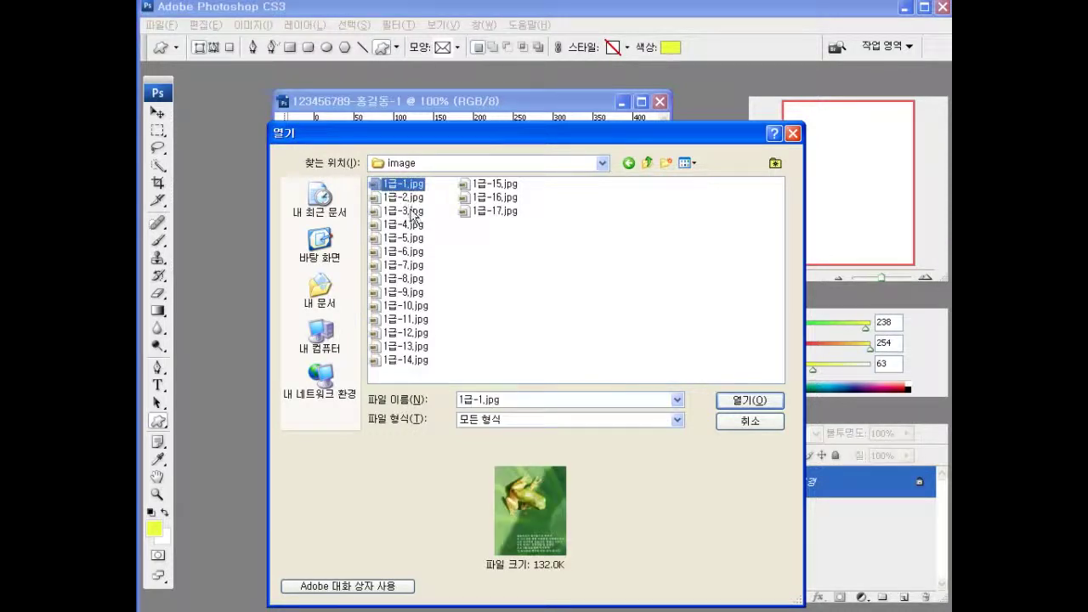
left_click(411, 212, "shift")
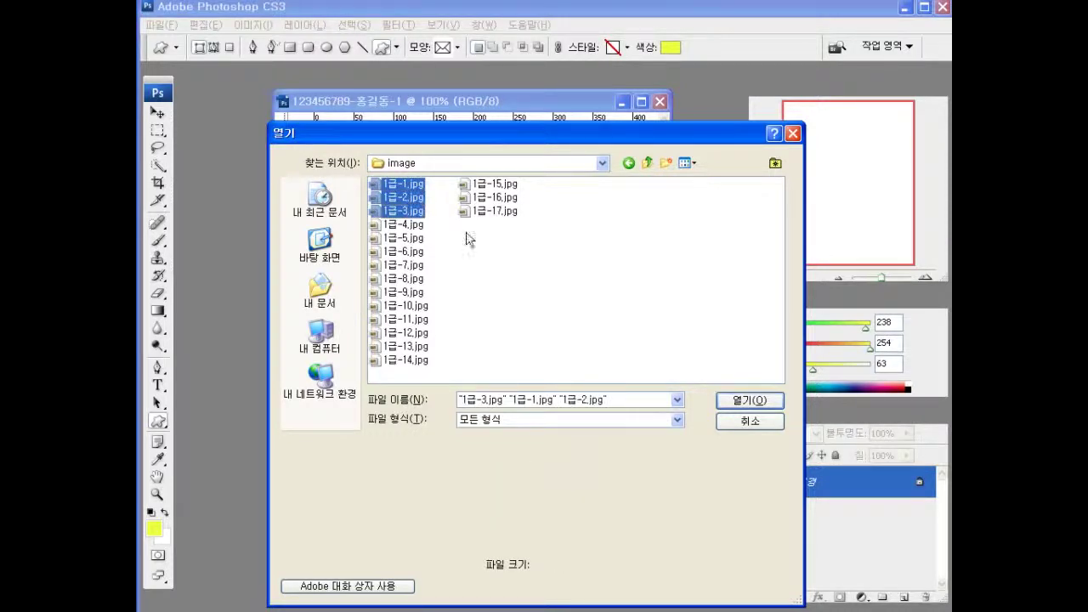
left_click(734, 401)
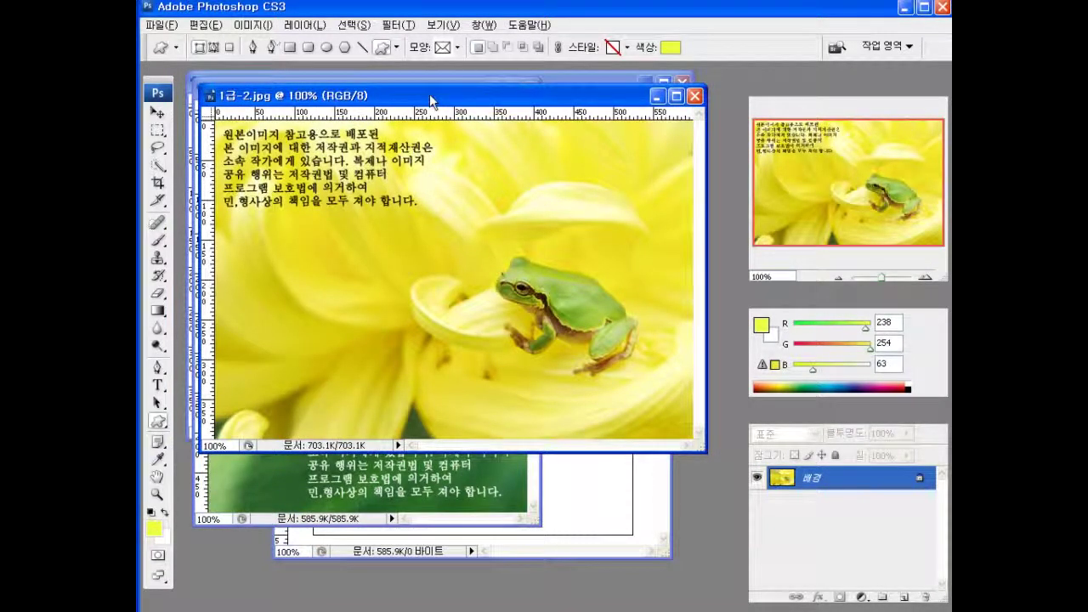
- Rearrange the opened image windows so that 1급-1.jpg is in front with the blank exam document reachable beside it
key("ctrl+Tab")
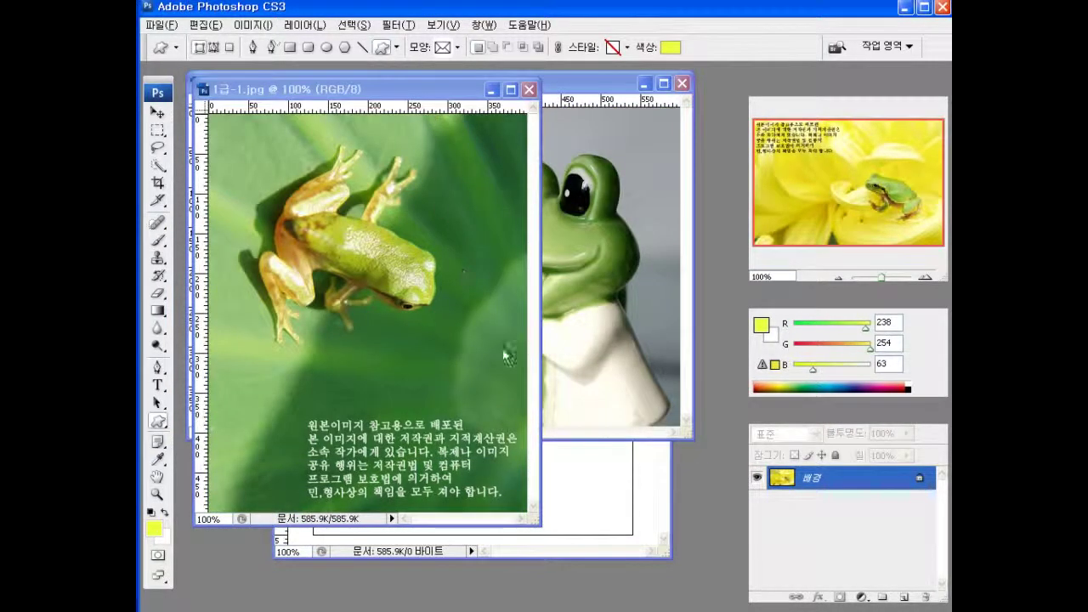
key("ctrl+Tab")
left_click_drag(577, 79, 750, 475)
double_click(620, 330)
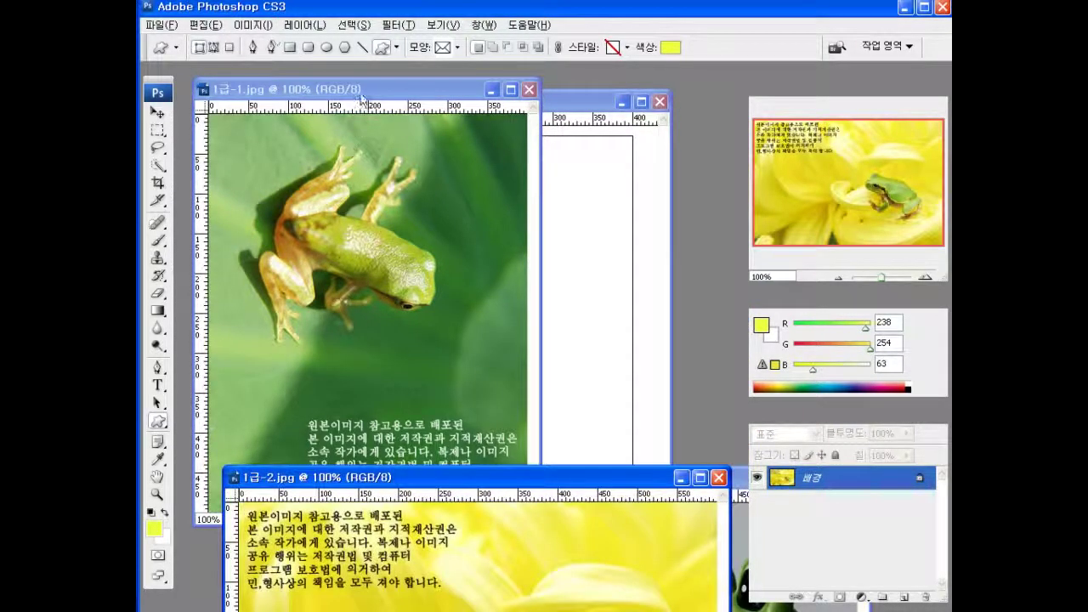
left_click_drag(362, 96, 362, 101)
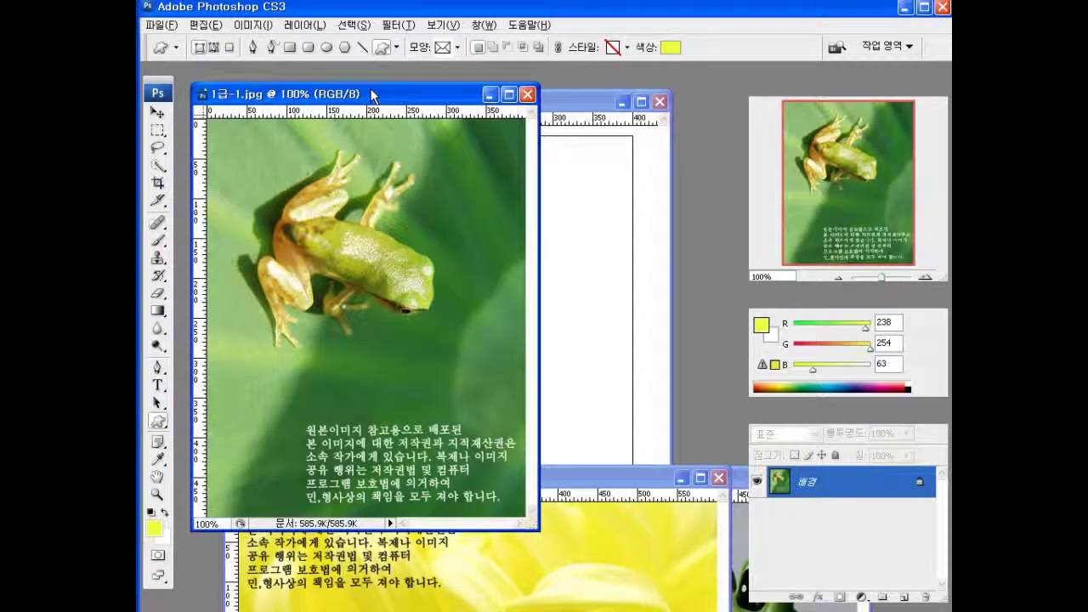
- Check the 1급-1.jpg requirement in the exam sheet and copy that image into the exam document, aligned to fill its canvas
key("alt+Tab")
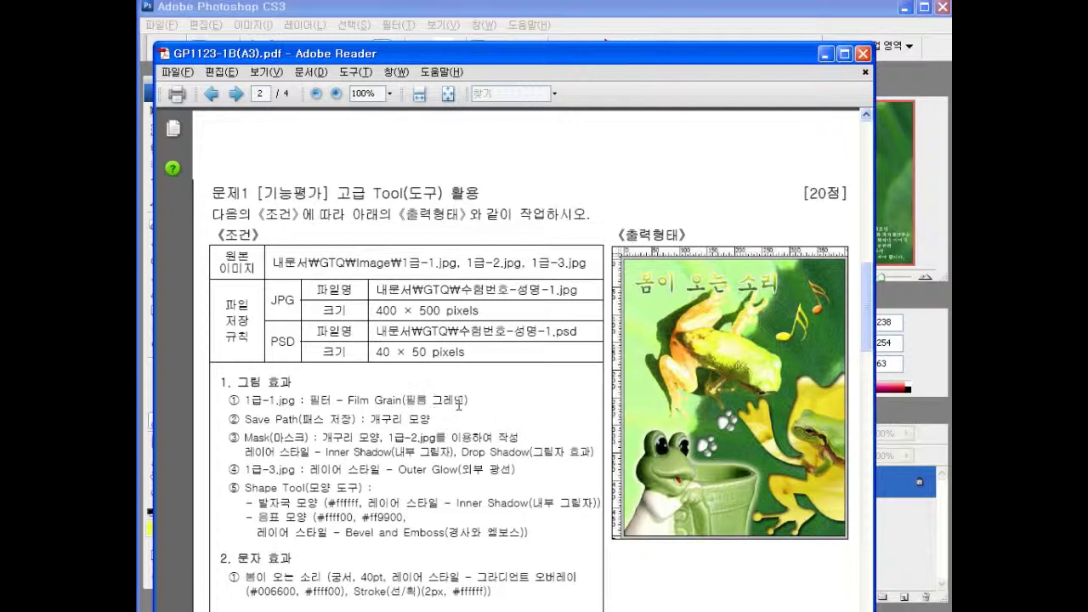
left_click(588, 15)
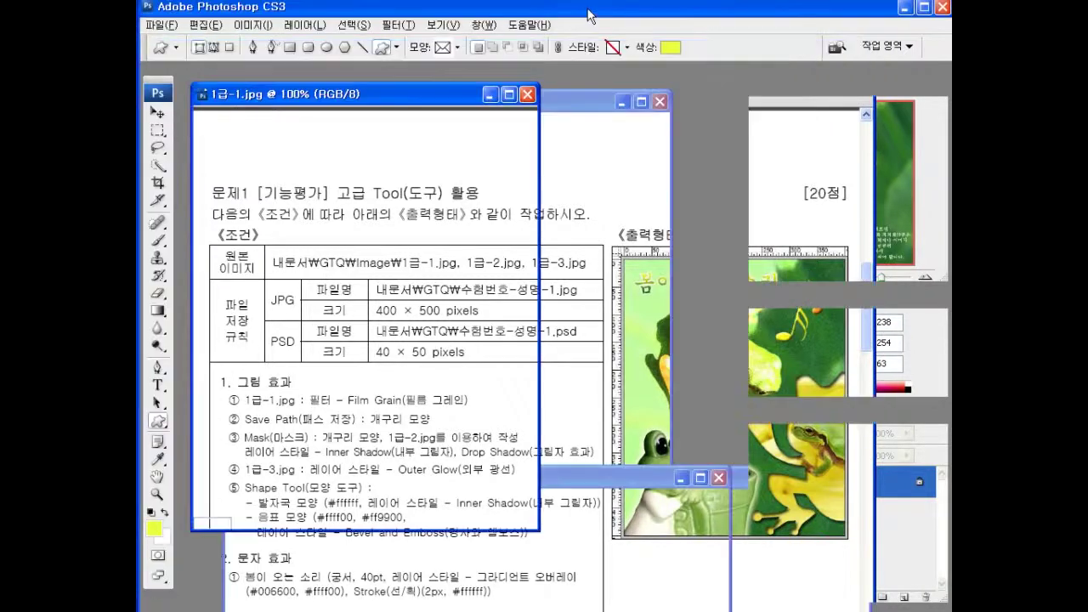
left_click(157, 114)
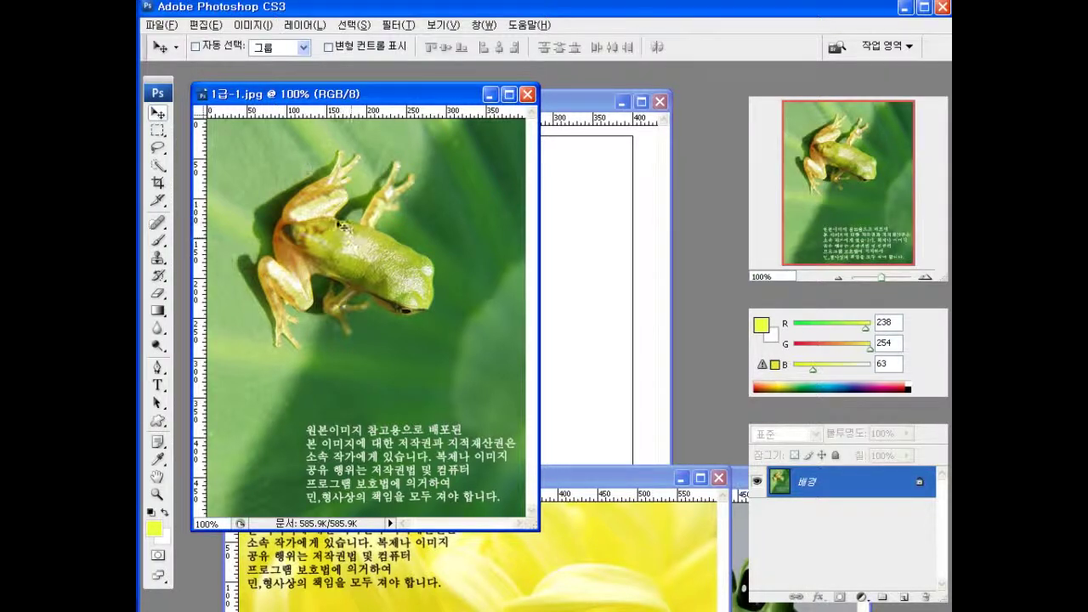
left_click_drag(329, 222, 427, 234)
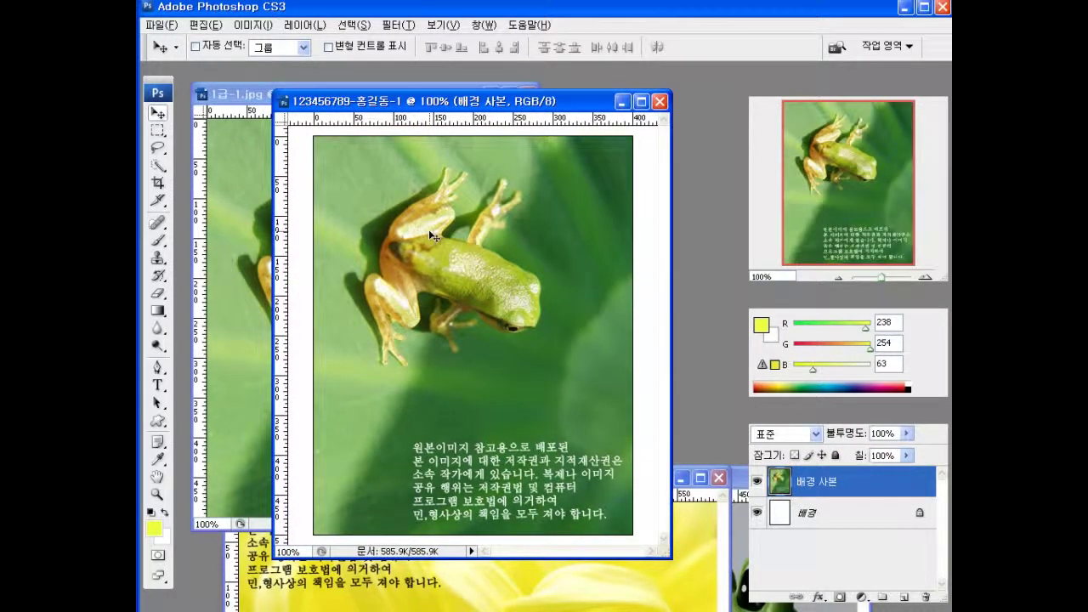
- Apply the Film Grain filter to the copied frog layer with grain 4, highlight area 0 and intensity 10
left_click(398, 25)
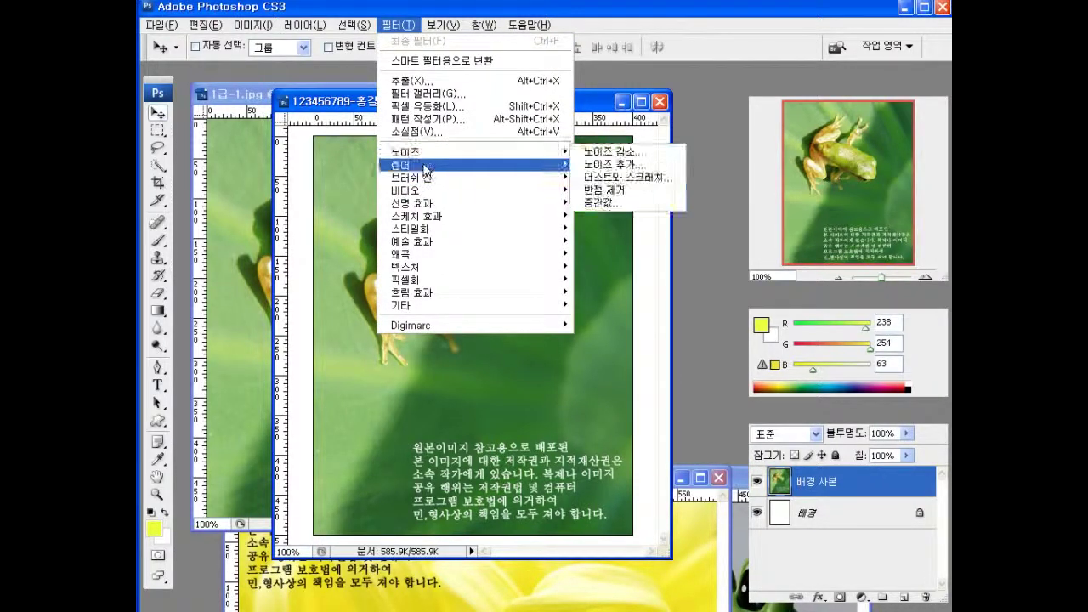
mouse_move(426, 178)
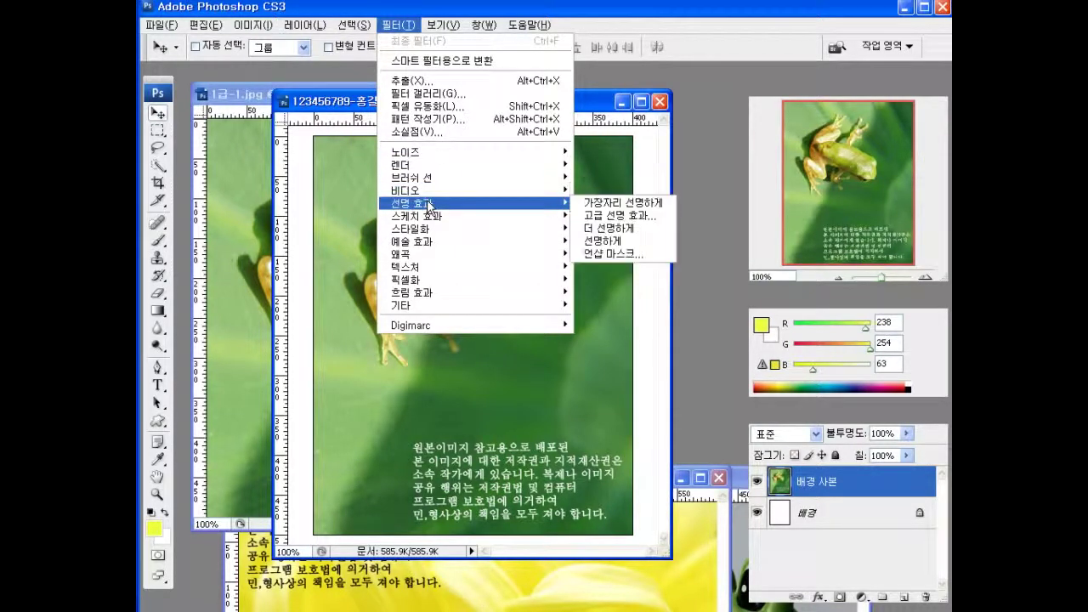
mouse_move(431, 218)
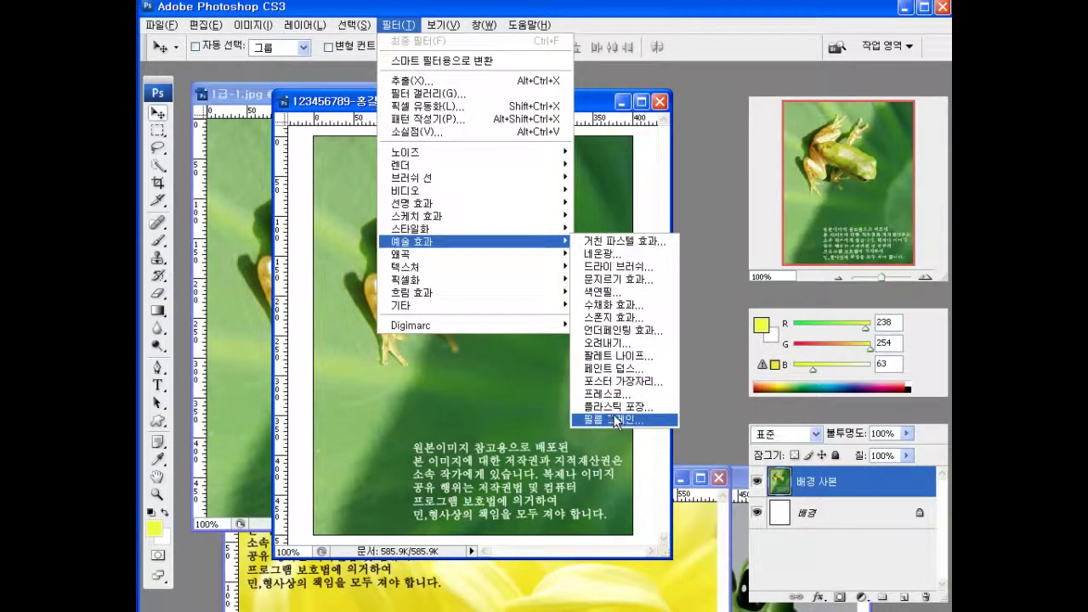
left_click(614, 419)
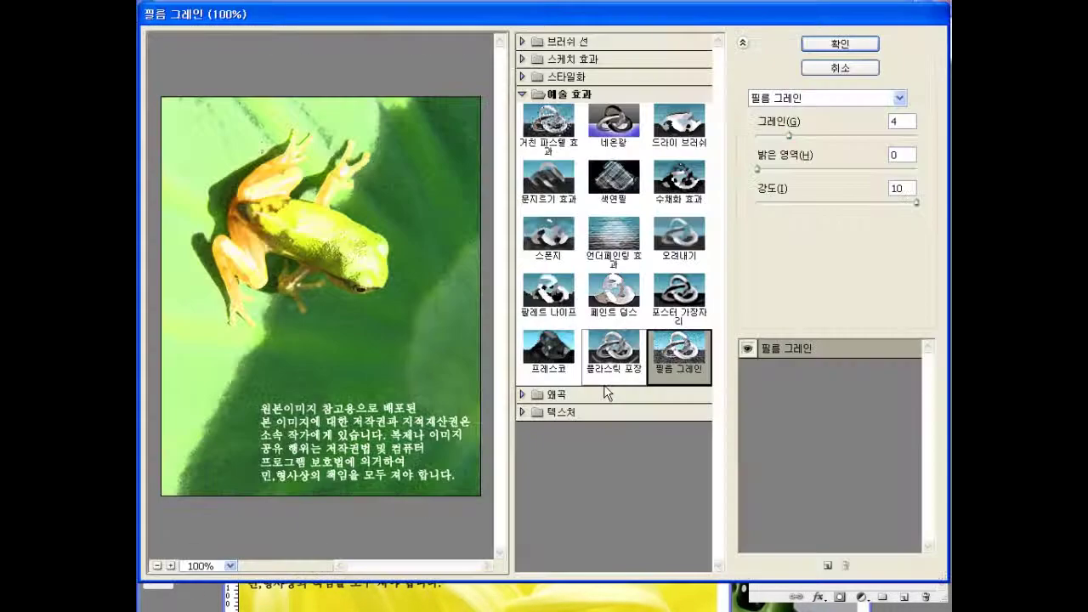
left_click(821, 46)
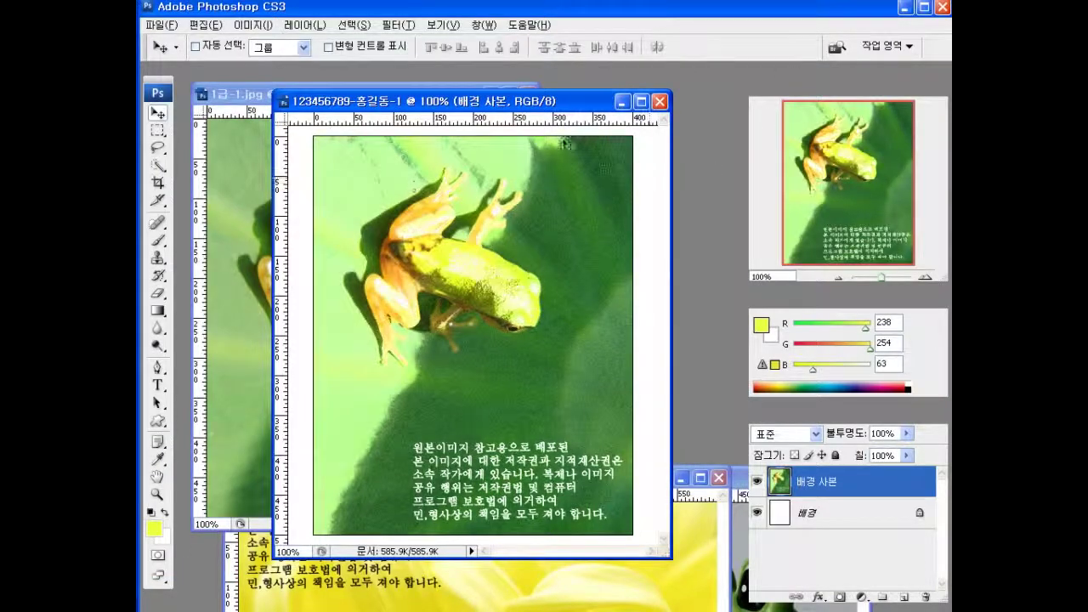
- Move the exam document and the exam sheet window apart, and display the 100-pixel grid over the document
left_click_drag(523, 102, 631, 88)
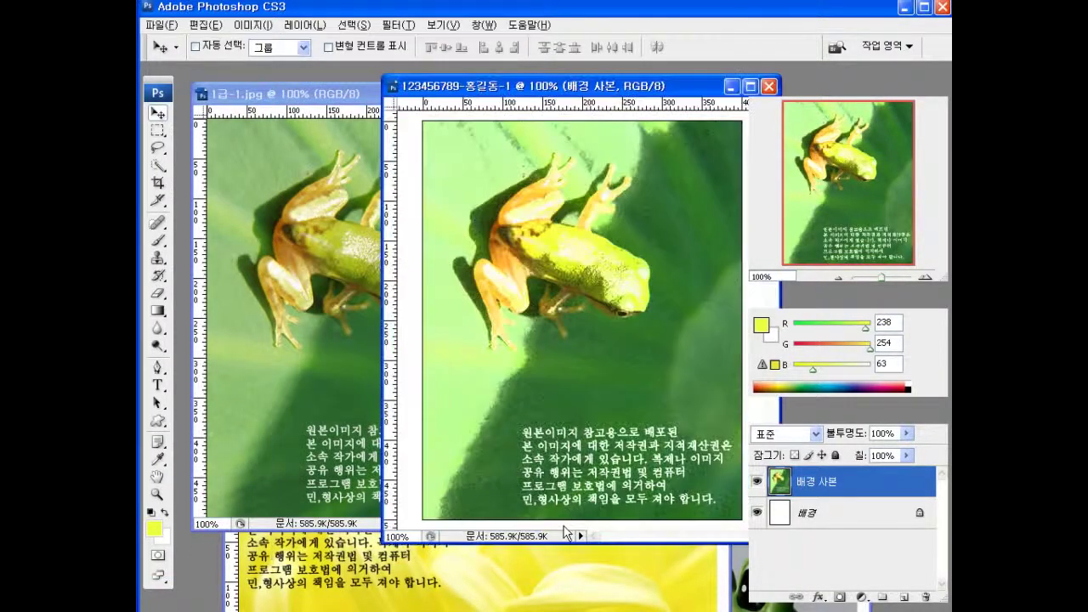
key("alt+Tab")
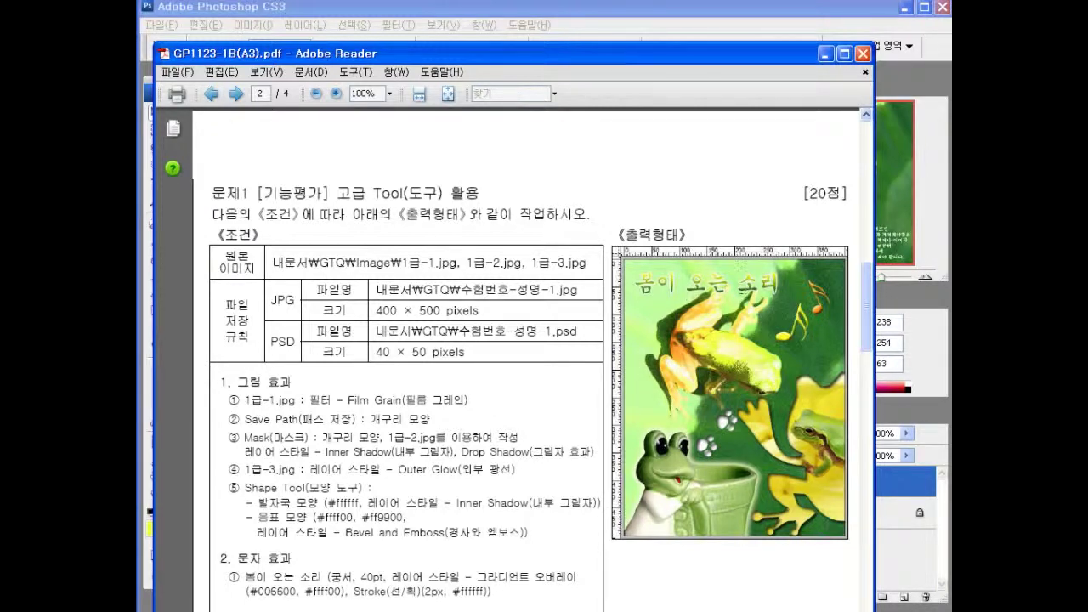
left_click_drag(674, 56, 883, 352)
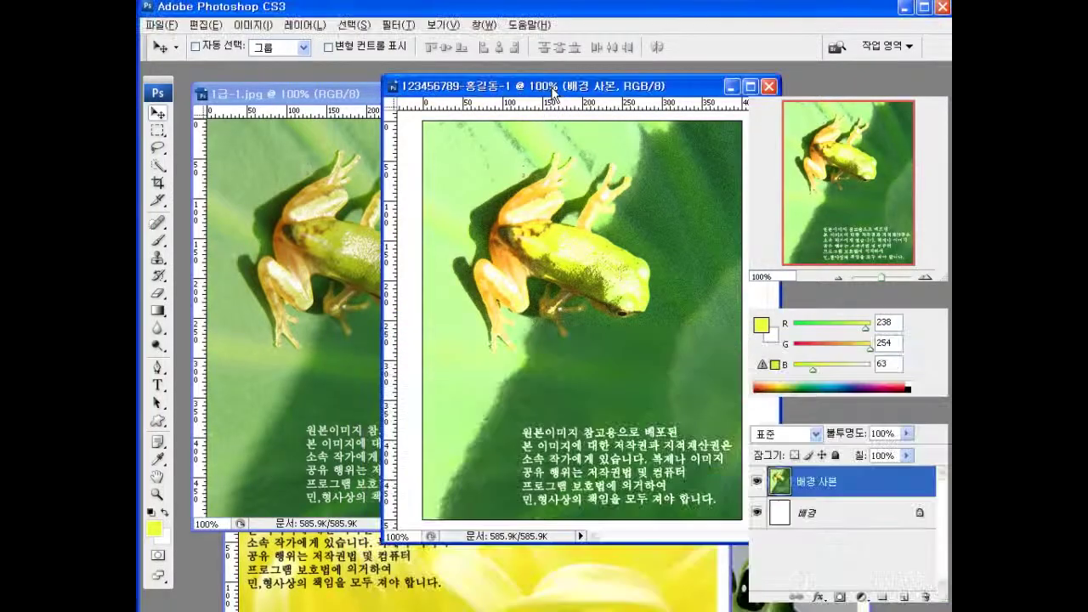
left_click(551, 86)
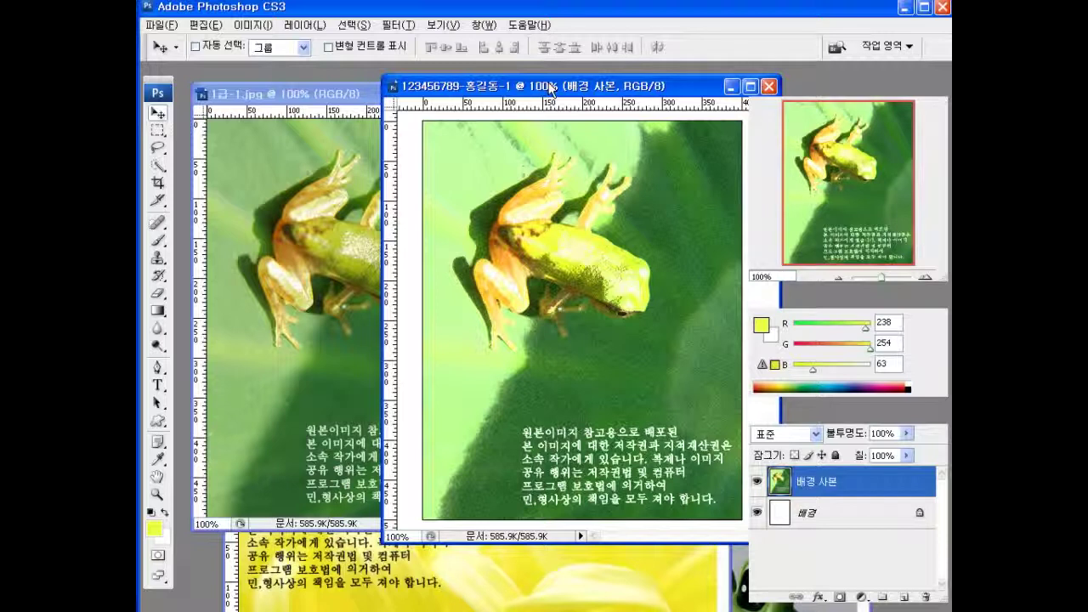
key("ctrl+apostrophe")
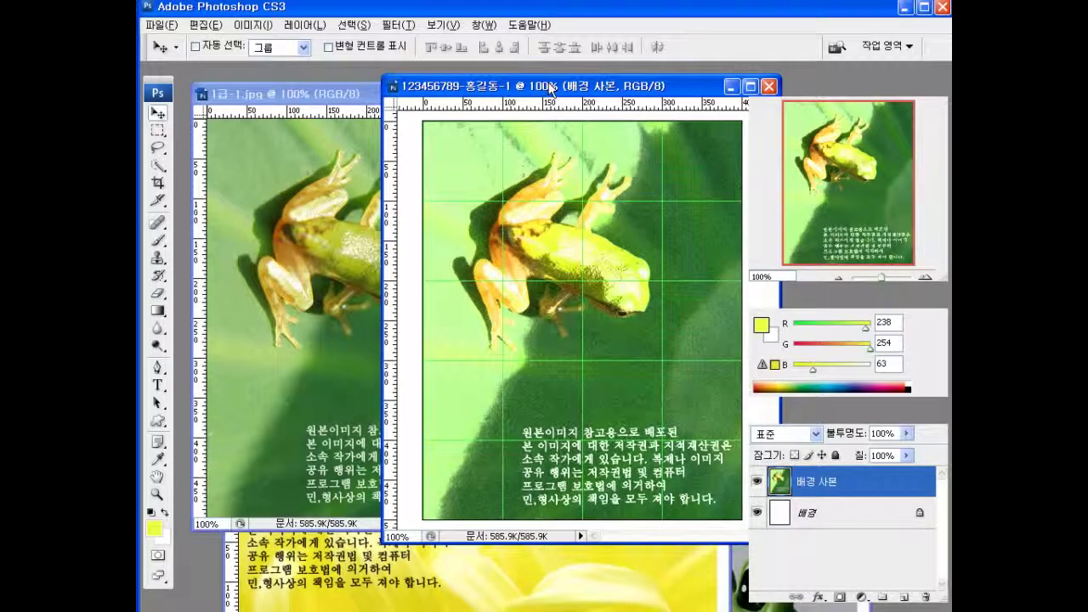
- Place the exam sheet's sample output and the gridded exam document side by side for comparison
left_click_drag(580, 92, 500, 86)
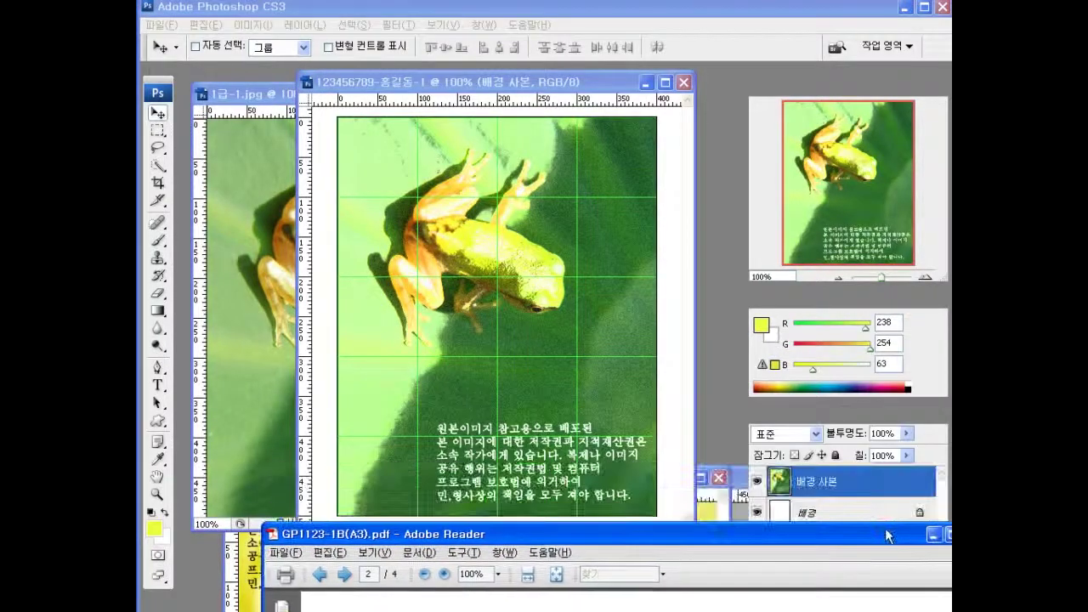
left_click_drag(925, 497, 317, 27)
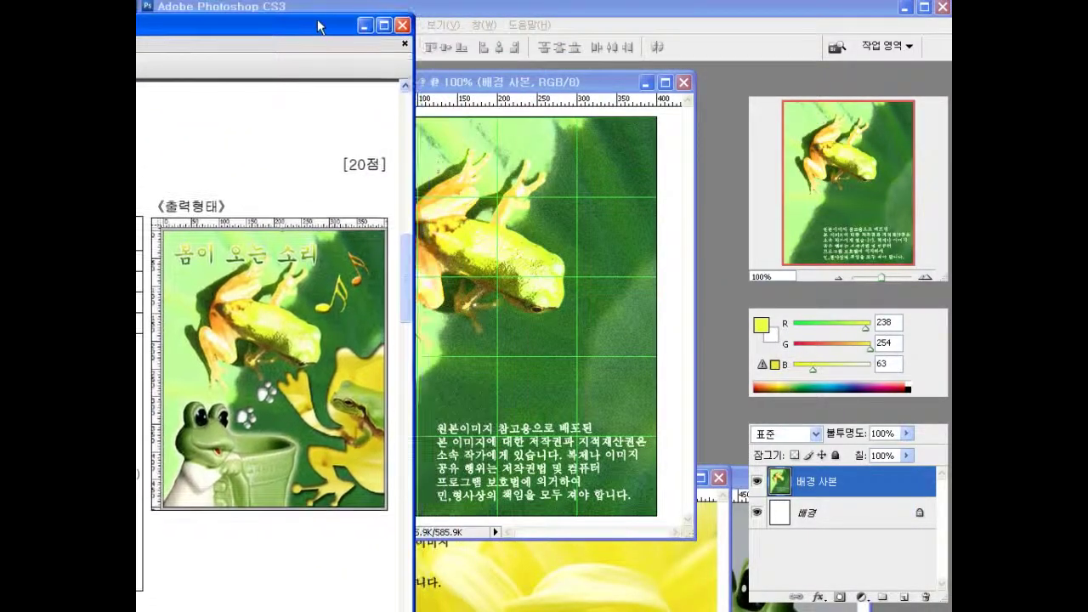
left_click(529, 77)
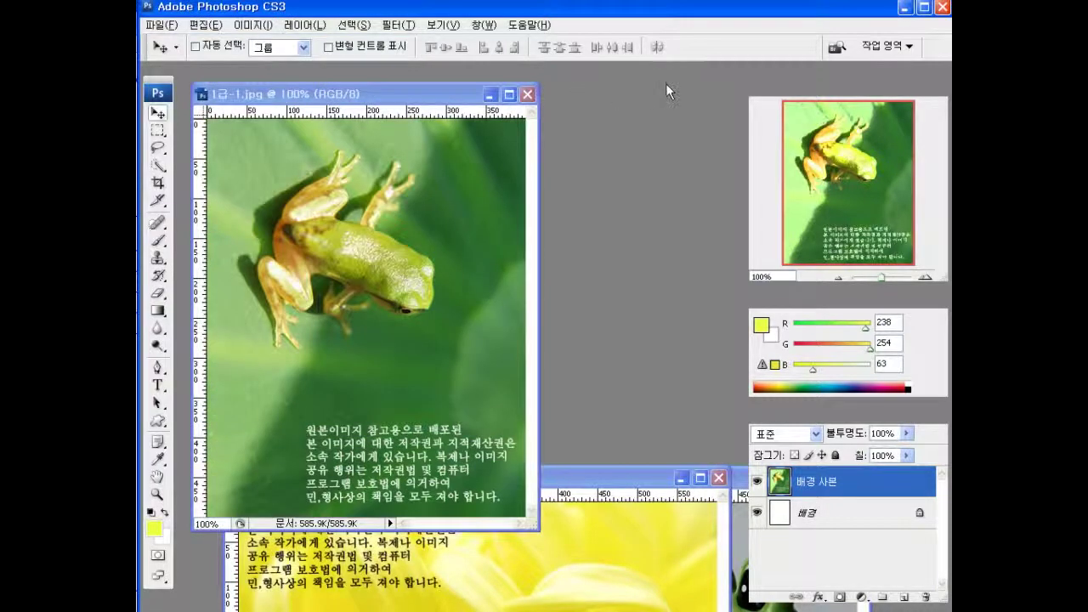
left_click(403, 611)
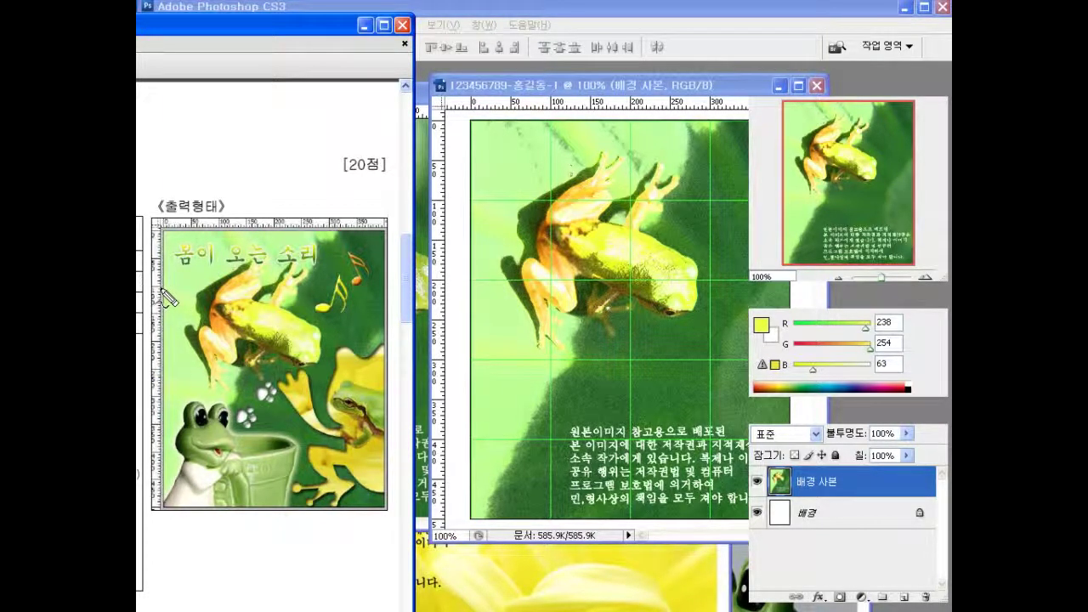
mouse_move(161, 290)
left_mouse_down()
mouse_move(293, 301)
mouse_move(381, 297)
left_mouse_up()
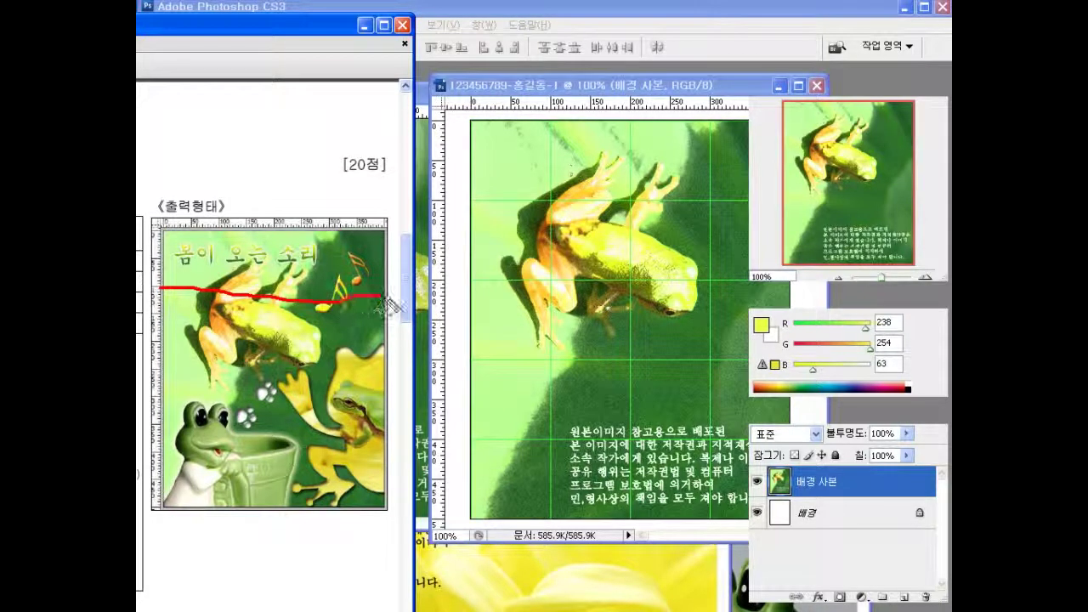
left_click_drag(168, 347, 399, 352)
left_click_drag(166, 397, 386, 406)
left_click_drag(170, 458, 387, 448)
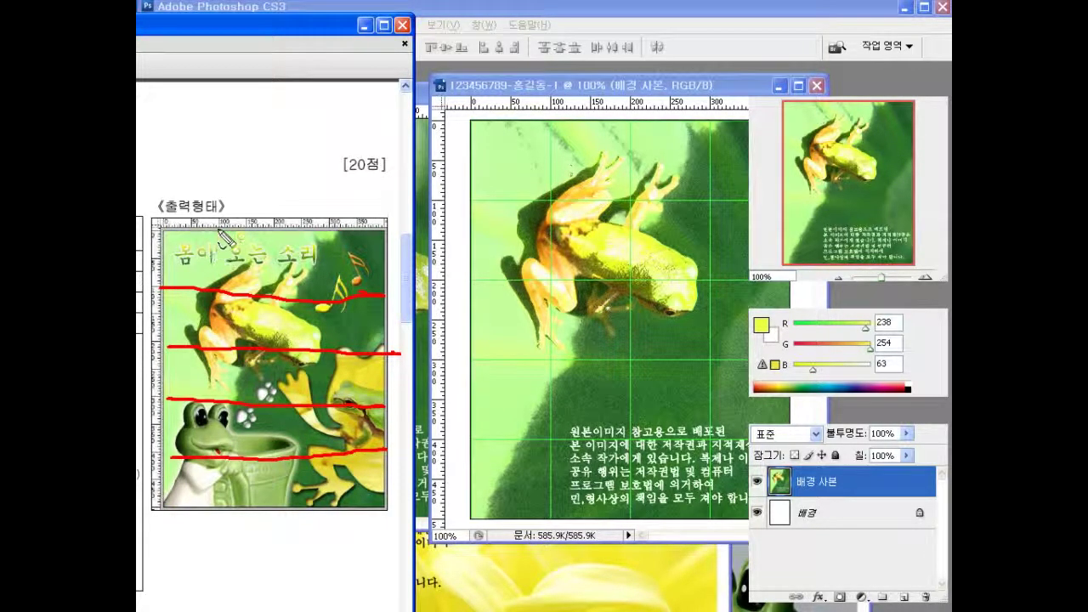
mouse_move(217, 231)
left_mouse_down()
mouse_move(219, 403)
mouse_move(206, 512)
left_mouse_up()
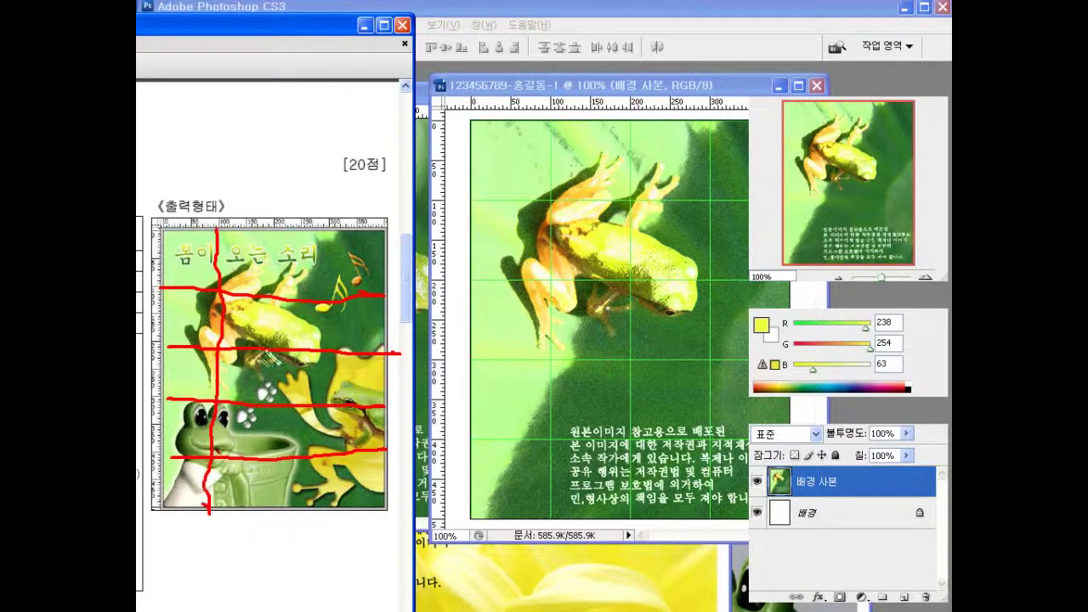
mouse_move(278, 233)
left_mouse_down()
mouse_move(285, 286)
mouse_move(270, 504)
left_mouse_up()
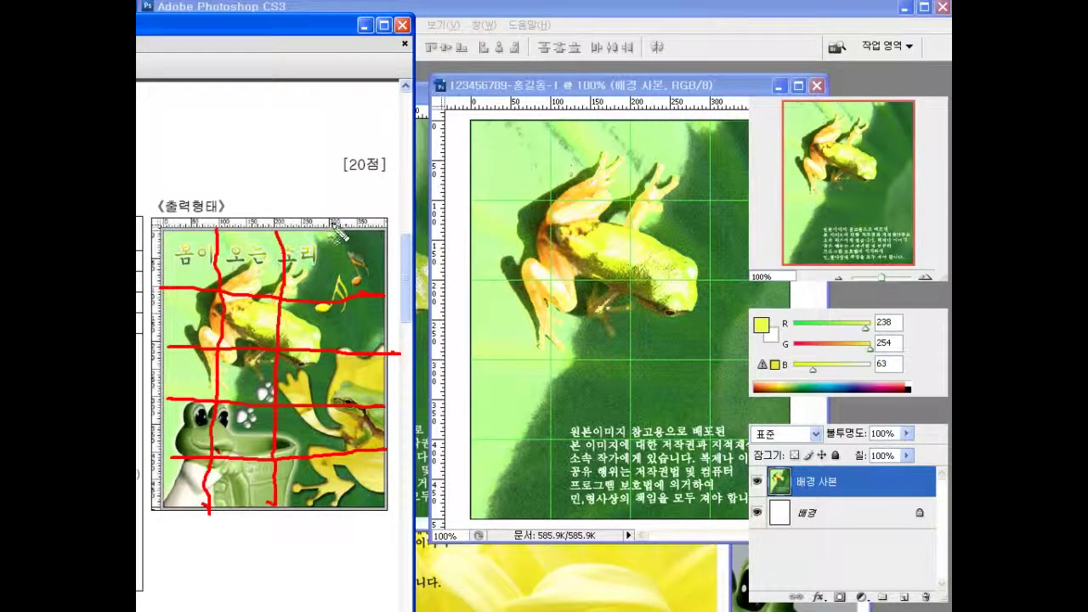
left_click_drag(334, 226, 310, 509)
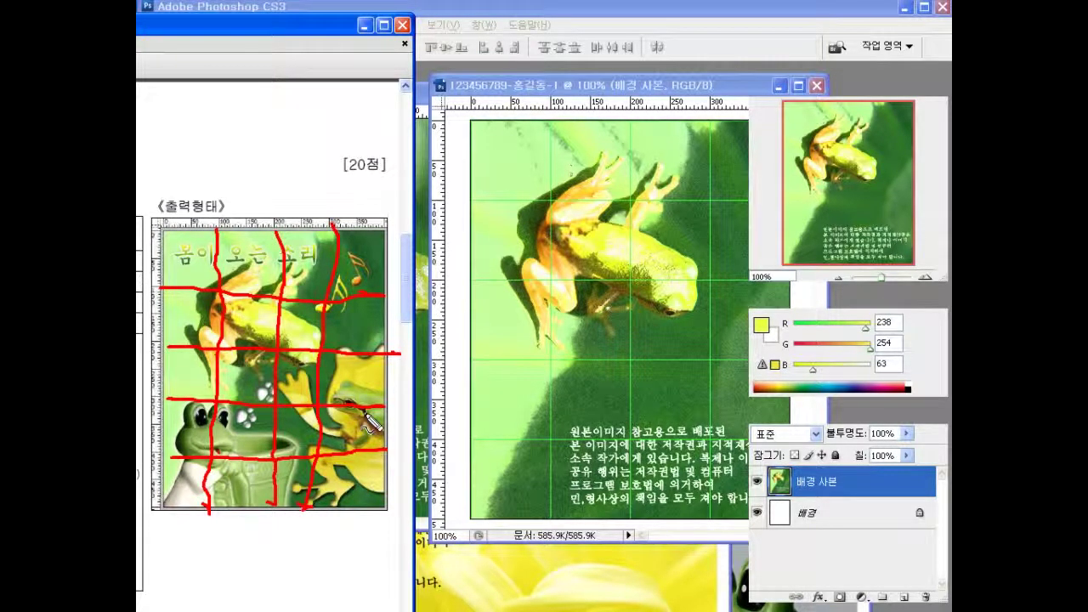
key("Escape")
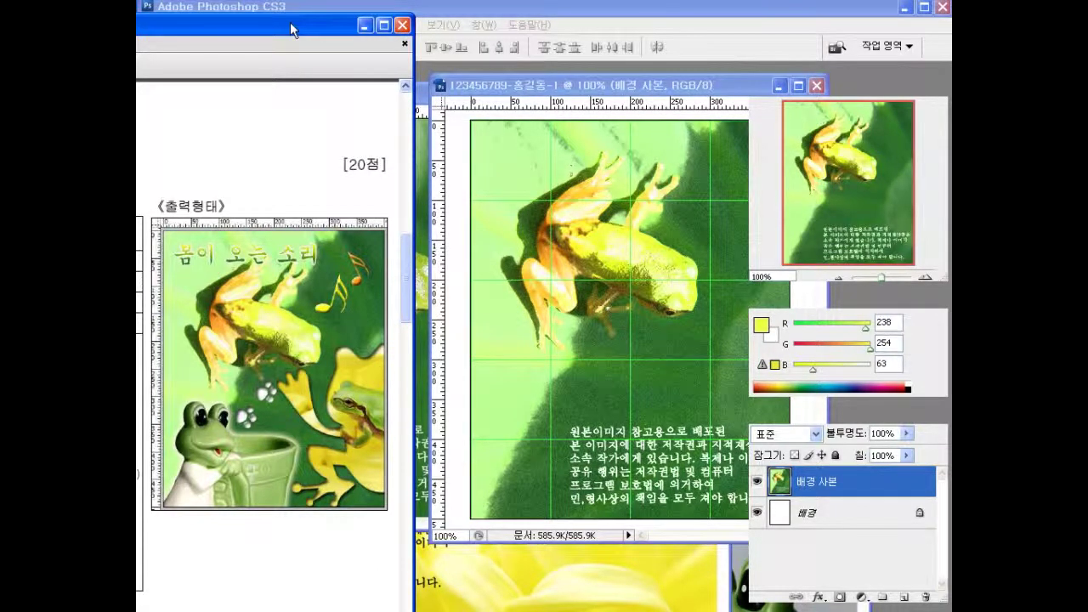
- Move the exam sheet off the artwork and bring the exam document forward, fully visible beside the panels
left_click_drag(290, 24, 899, 32)
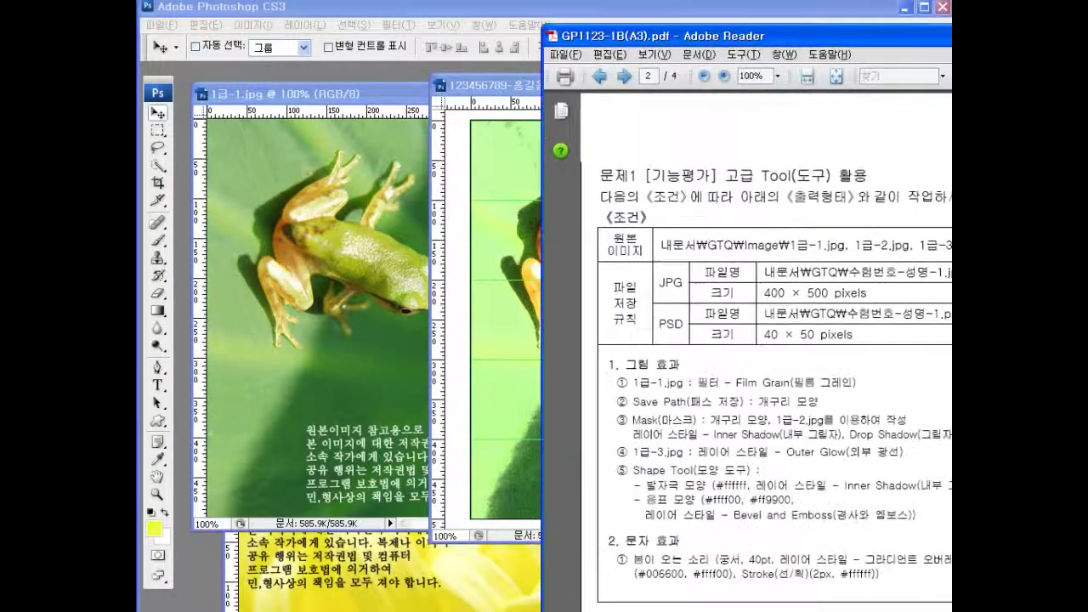
left_click(502, 15)
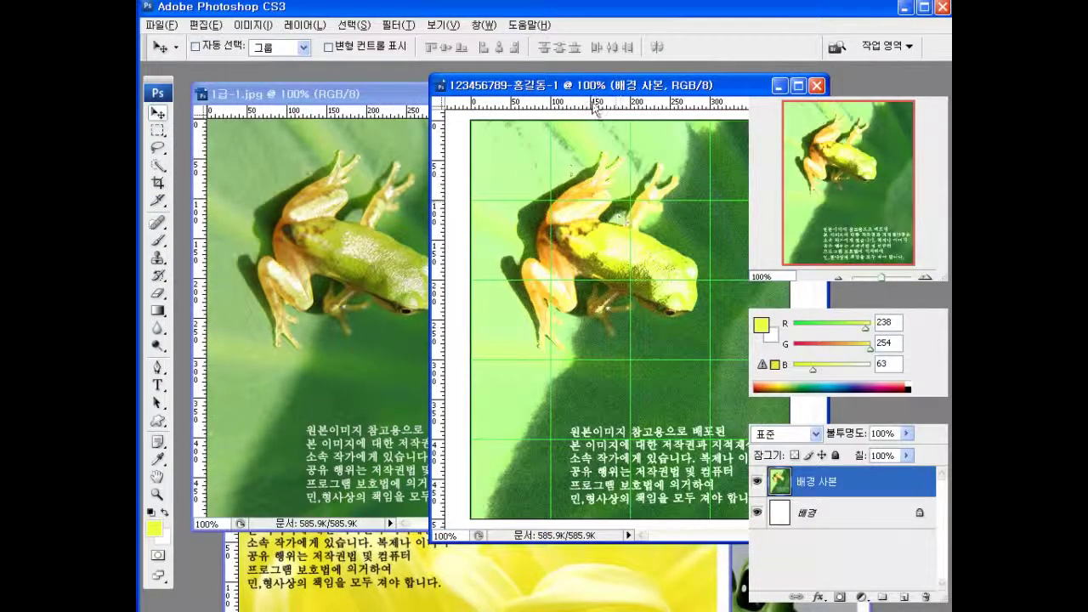
left_click_drag(594, 87, 511, 81)
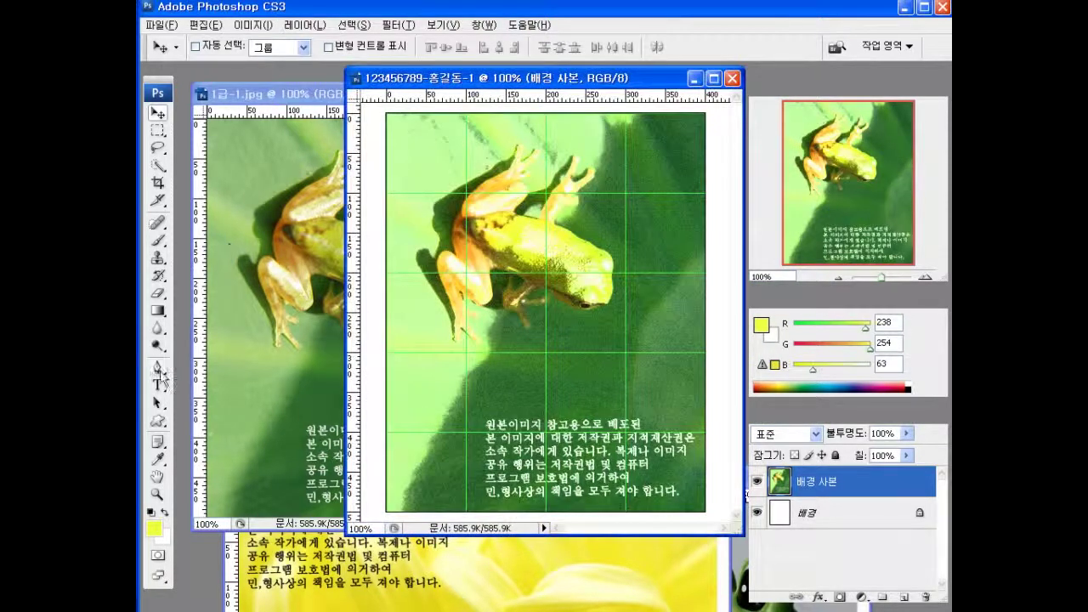
- Choose the Pen tool and check the frog-shape Save Path requirement in the exam sheet
left_click(159, 370)
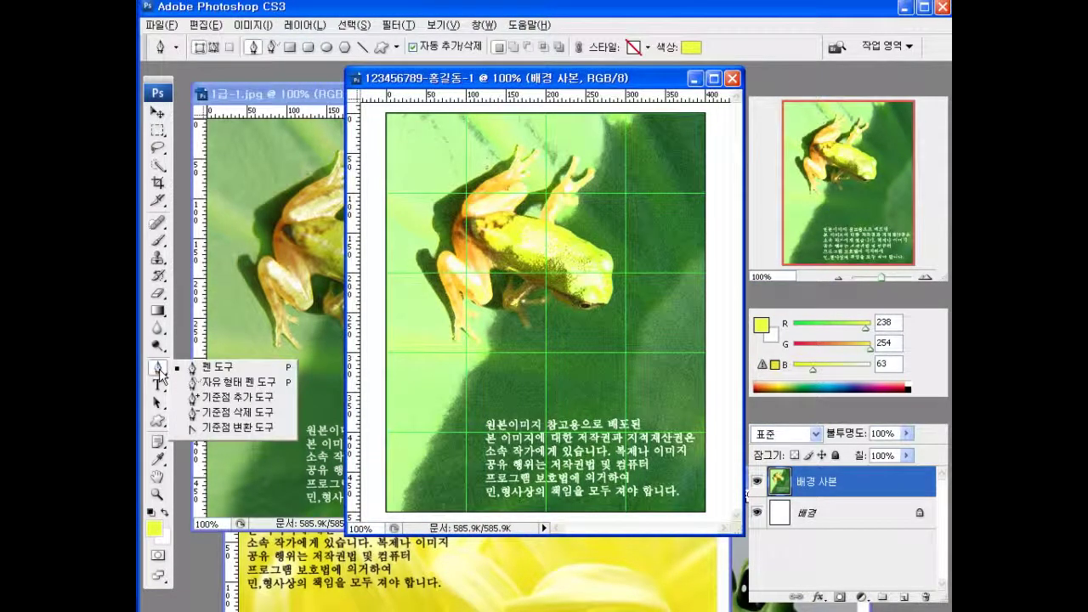
left_click(211, 372)
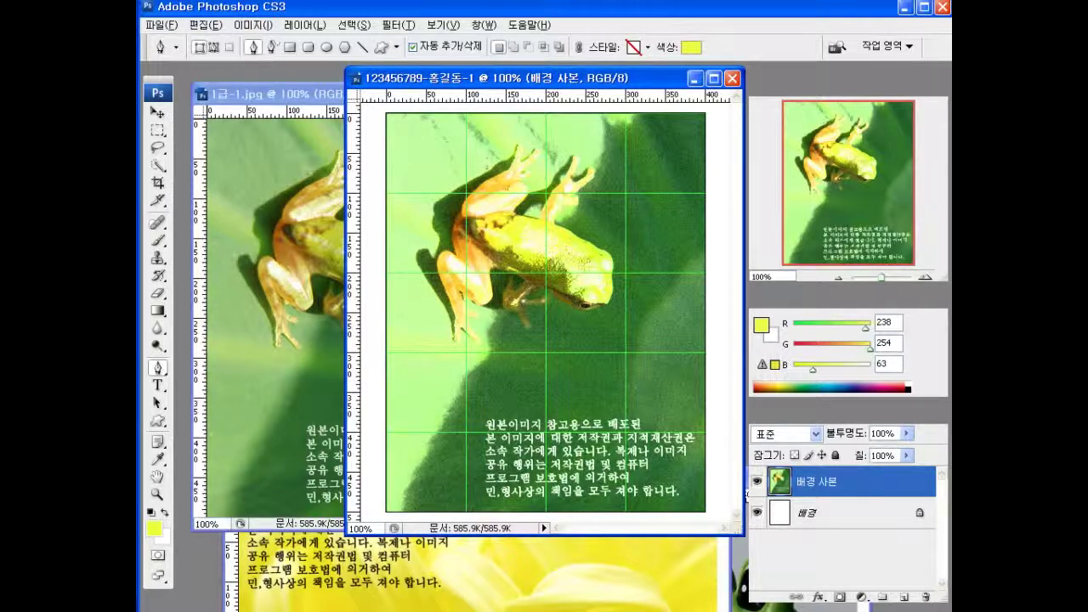
left_click_drag(1027, 36, 957, 27)
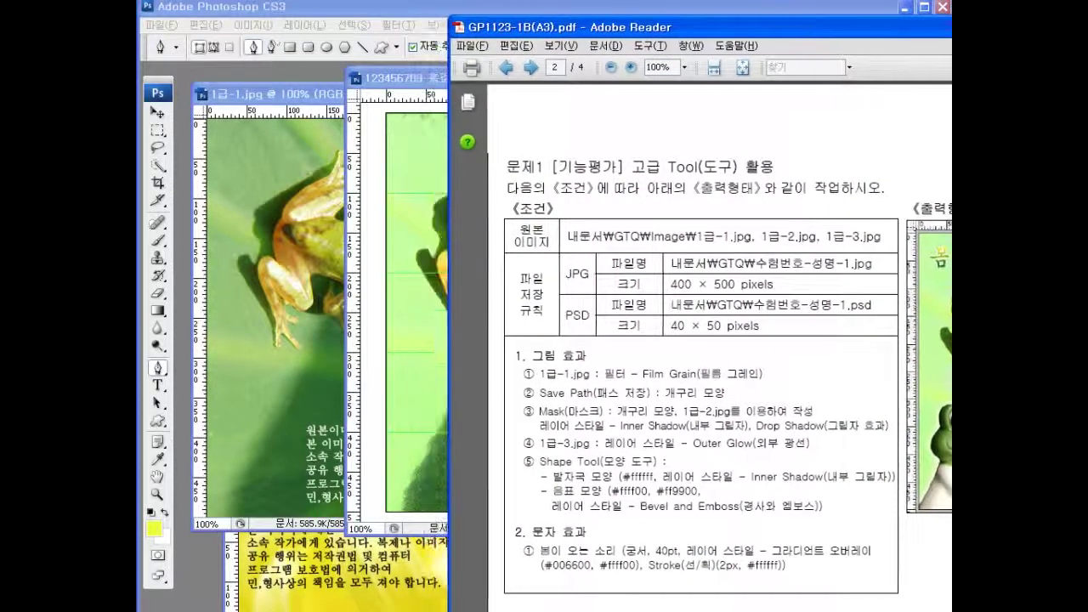
left_click(400, 9)
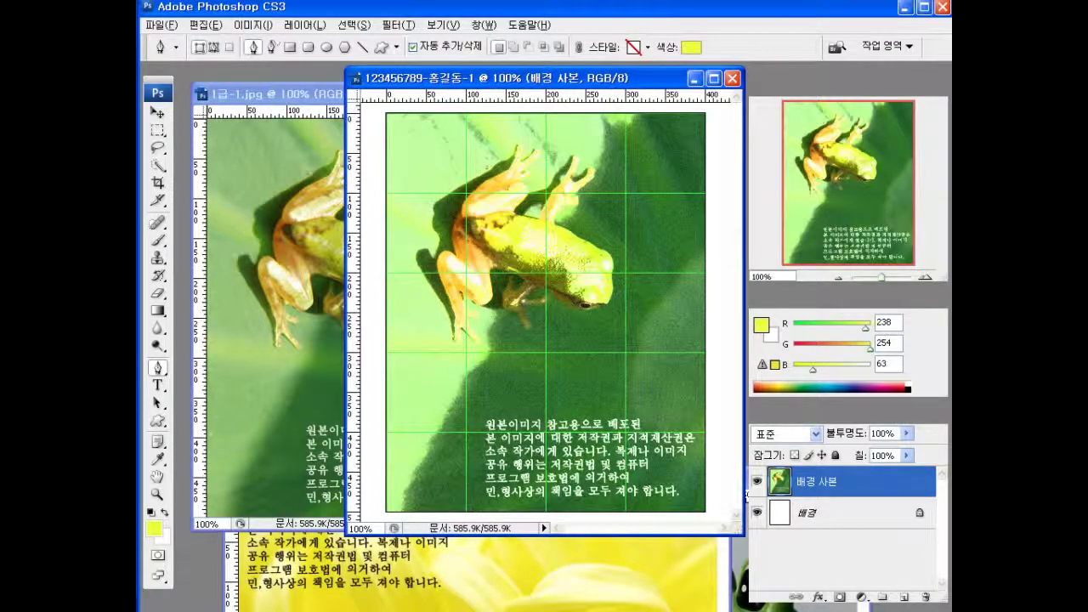
- Start a yellow frog shape layer with the Pen tool, outlining the raised arm's outer curve and its fingers below the photographed frog's head
left_click(616, 399)
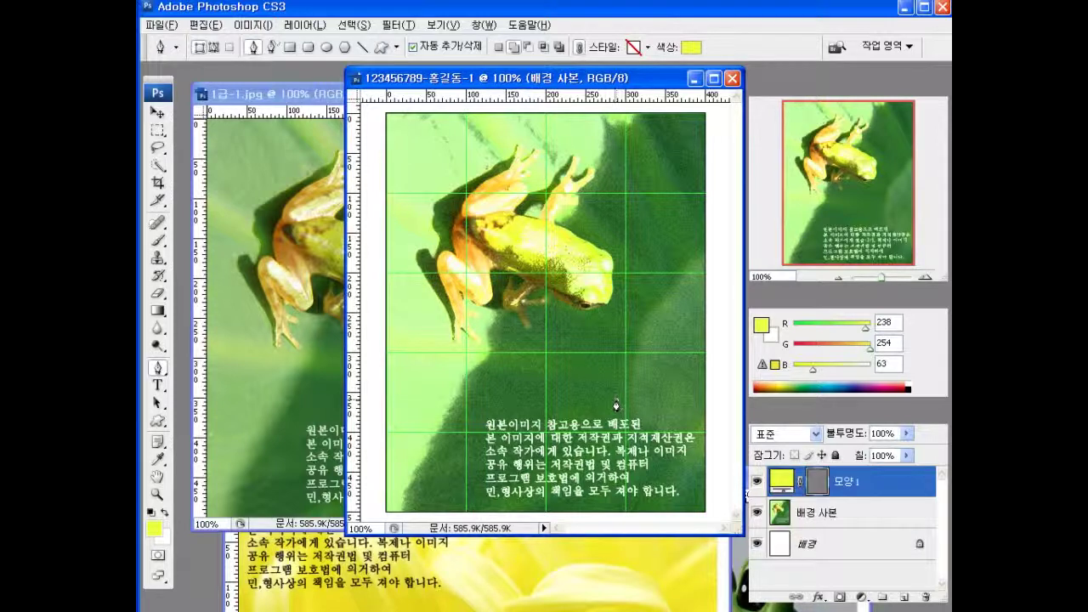
left_click(545, 330)
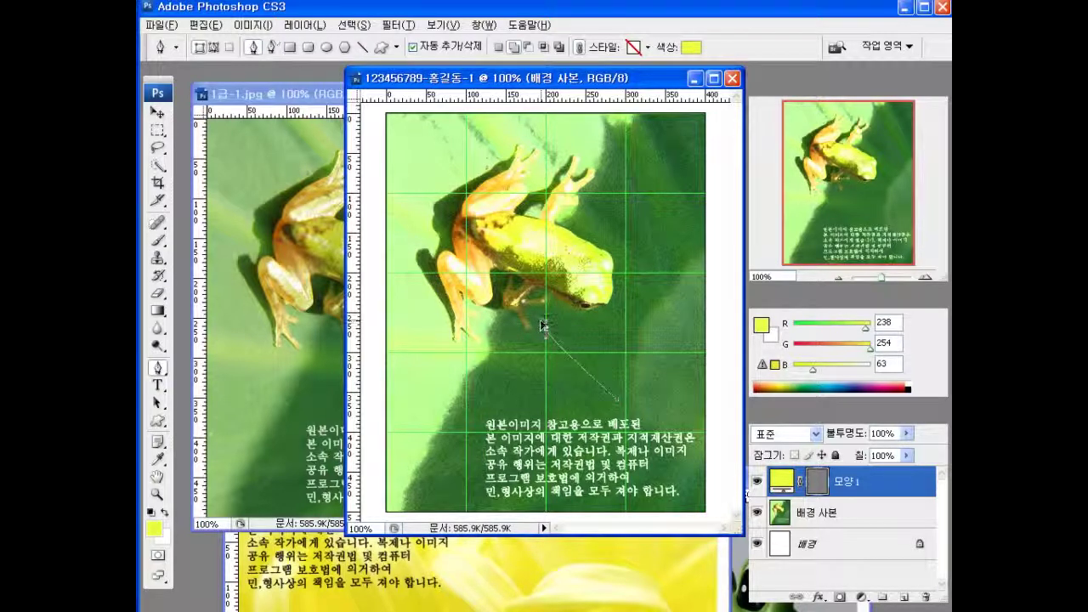
left_click_drag(544, 326, 536, 291)
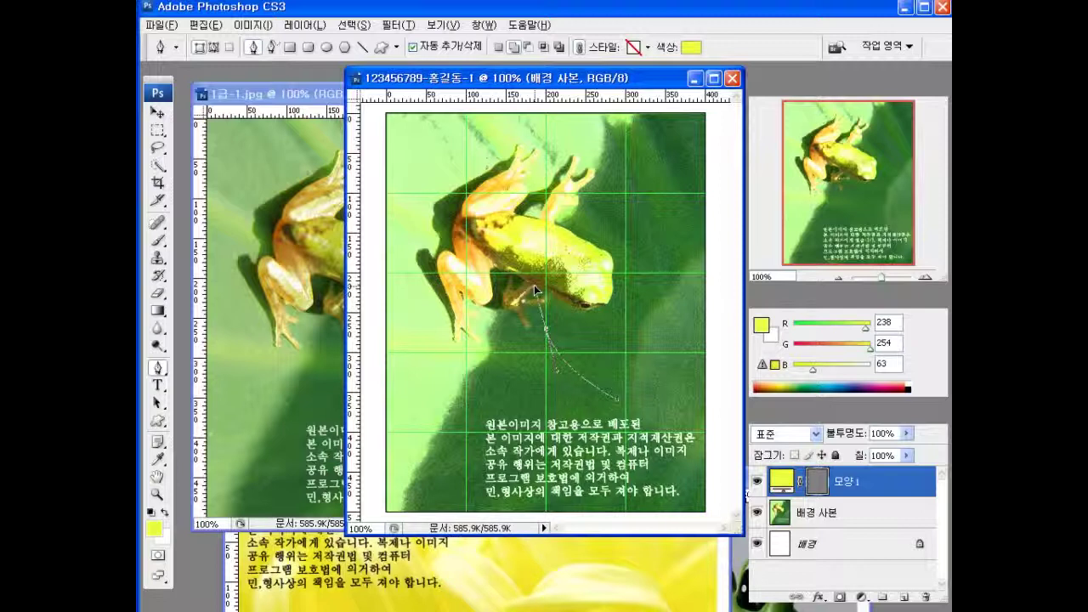
left_click_drag(535, 290, 536, 292)
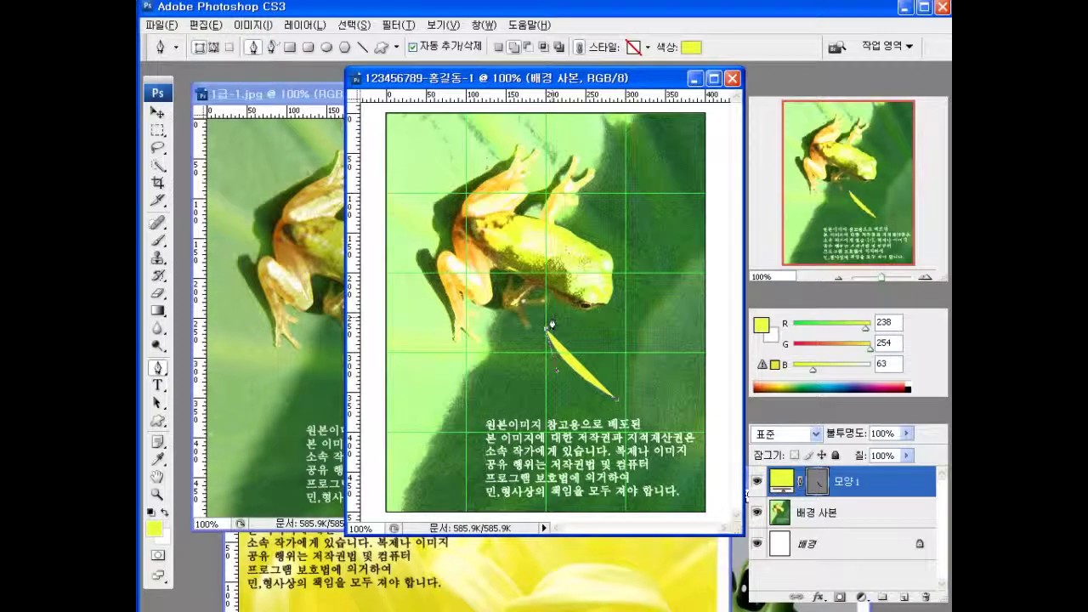
left_click_drag(553, 324, 571, 328)
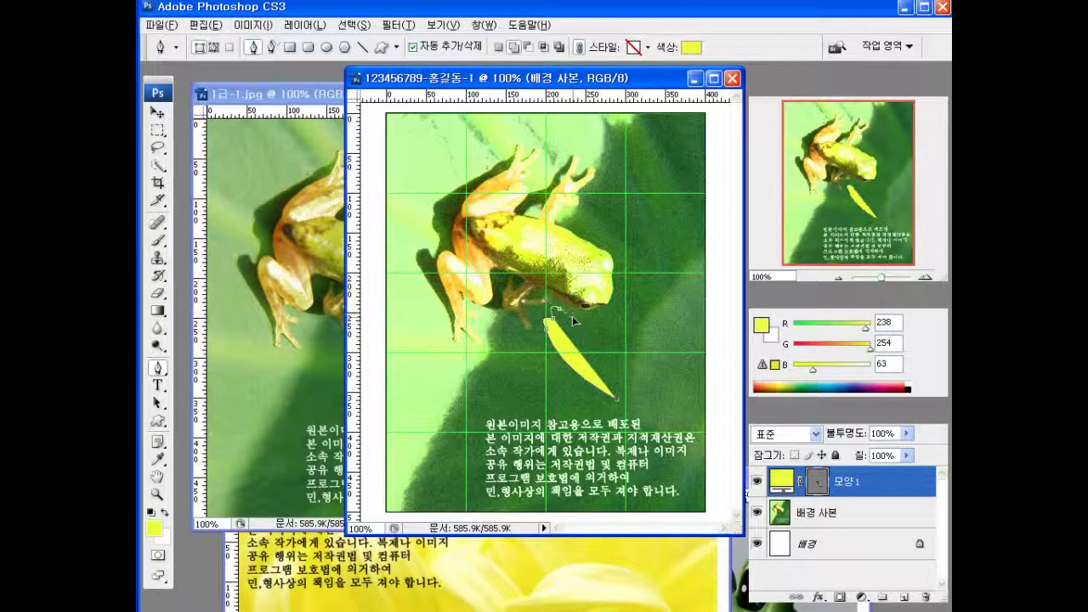
mouse_move(573, 321)
left_mouse_down()
mouse_move(563, 304)
mouse_move(587, 311)
mouse_move(565, 305)
left_mouse_up()
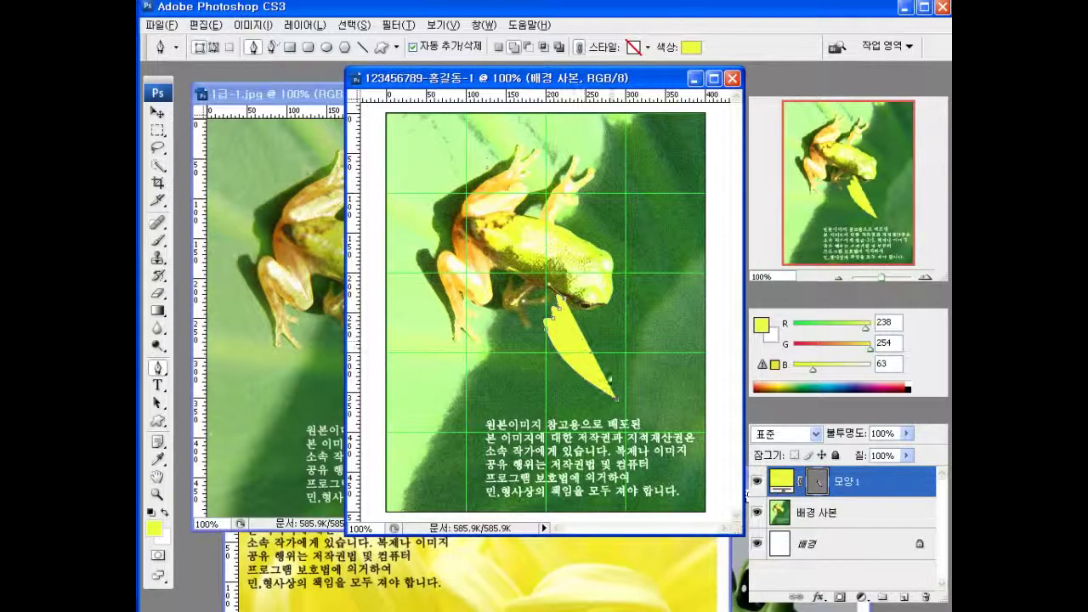
- Complete the frog outline with the arm's inner curve, the head and body reaching the canvas edge, and the lower foot, and close the path
left_click(617, 394)
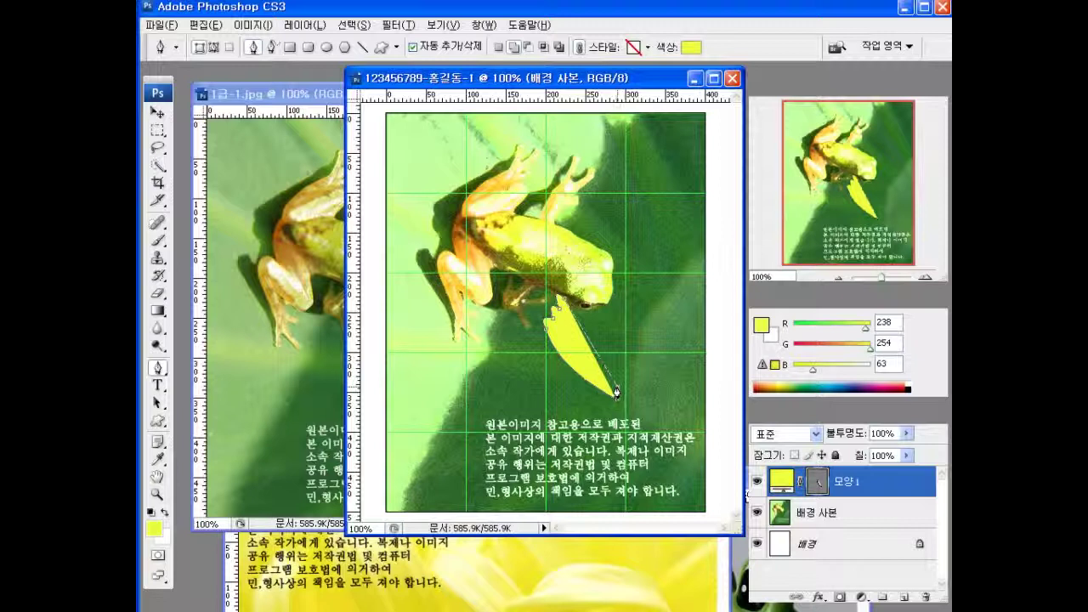
left_click_drag(617, 393, 656, 403)
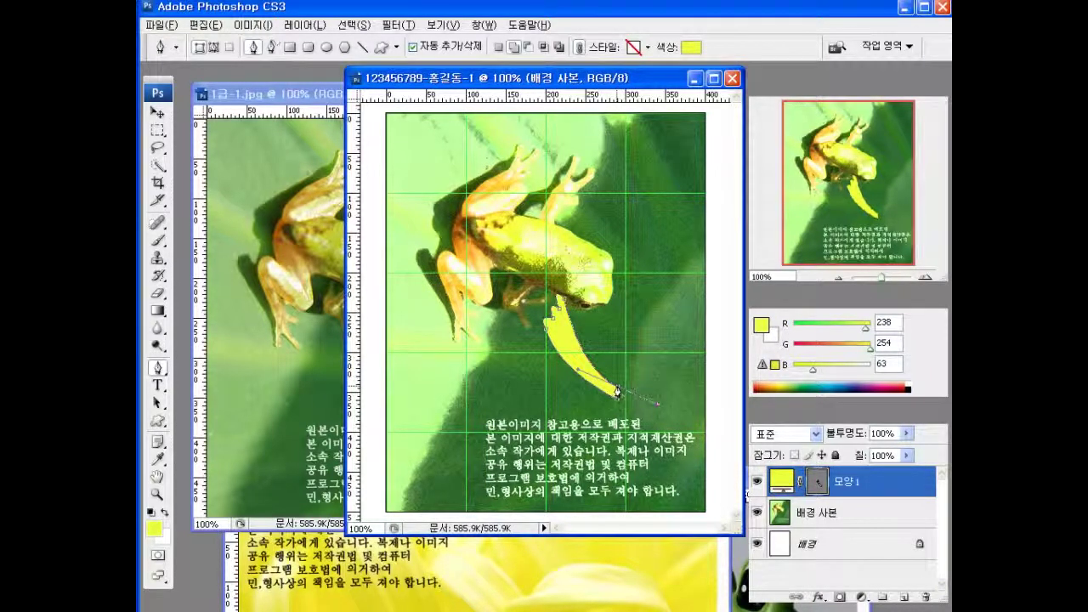
left_click(618, 392)
left_click(615, 332)
left_click(619, 423)
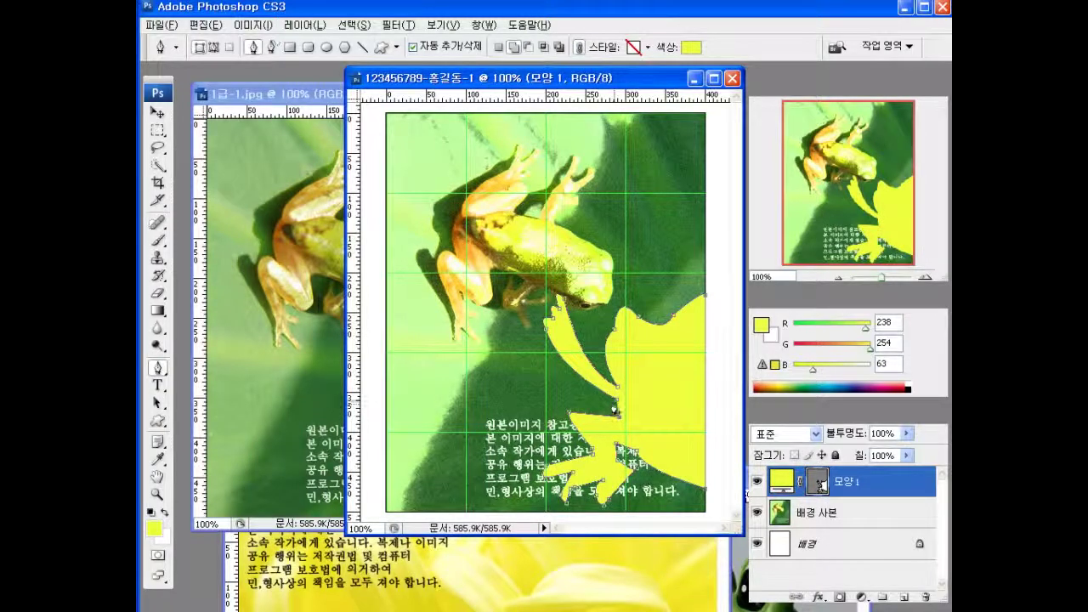
left_click(616, 407)
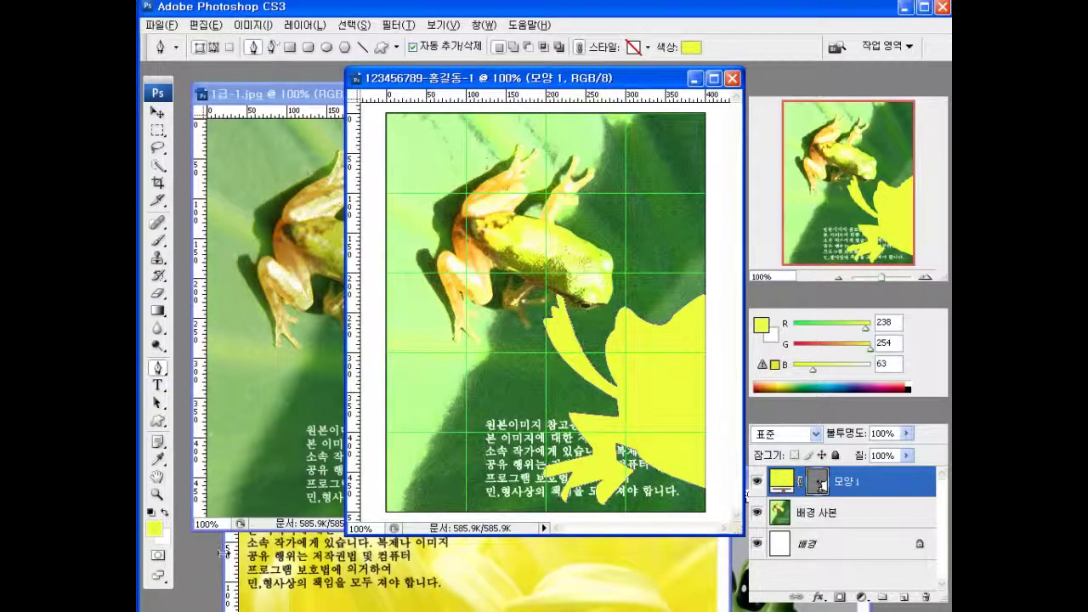
- Bring the 1급-2.jpg image forward and put away the 1급-1.jpg window
left_click(157, 112)
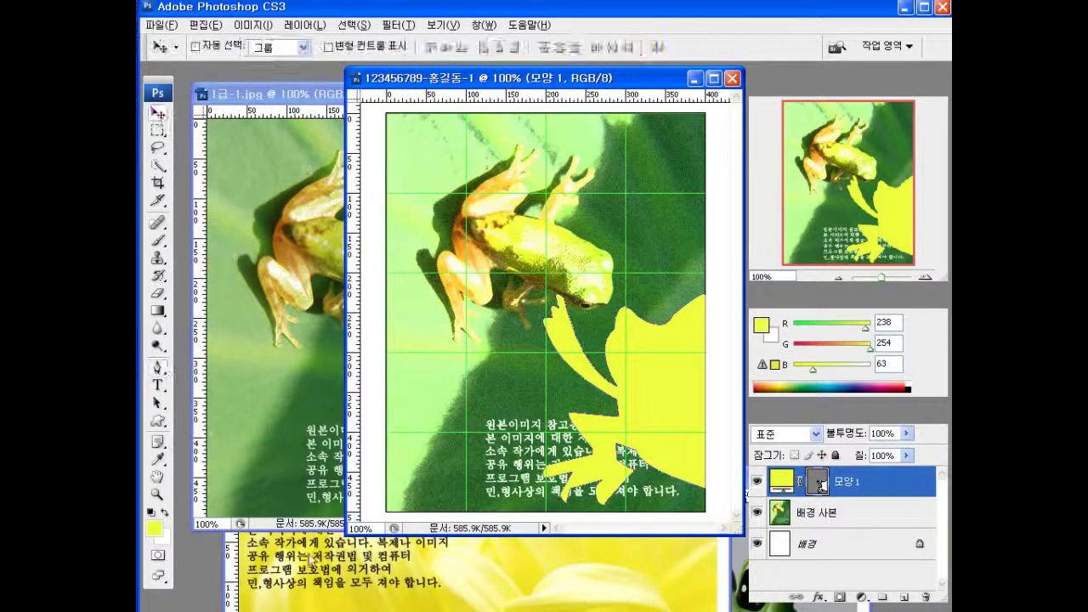
left_click(297, 576)
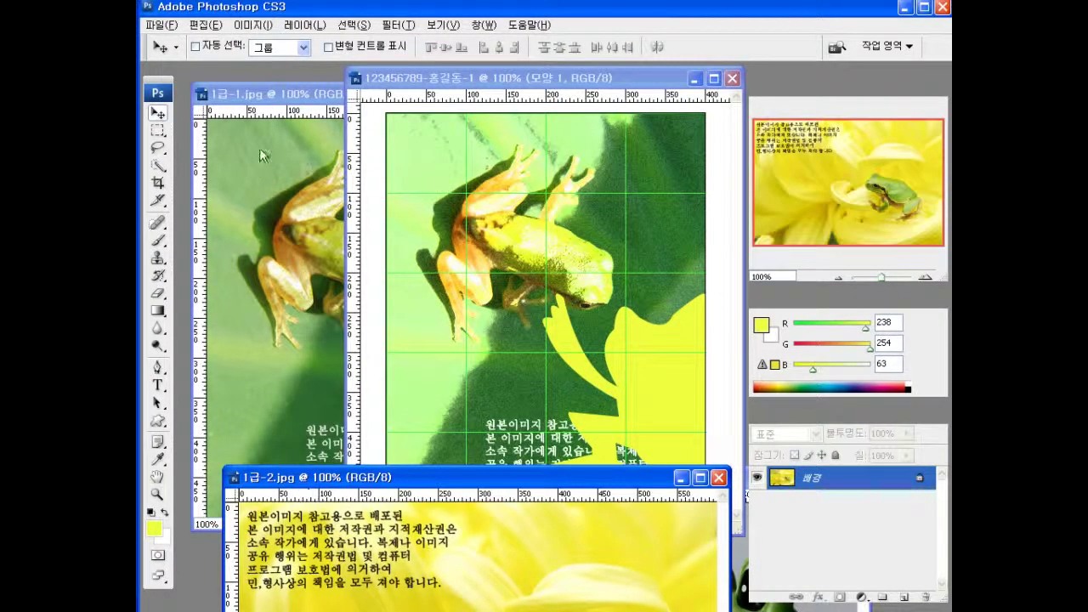
left_click(287, 99)
left_click(527, 93)
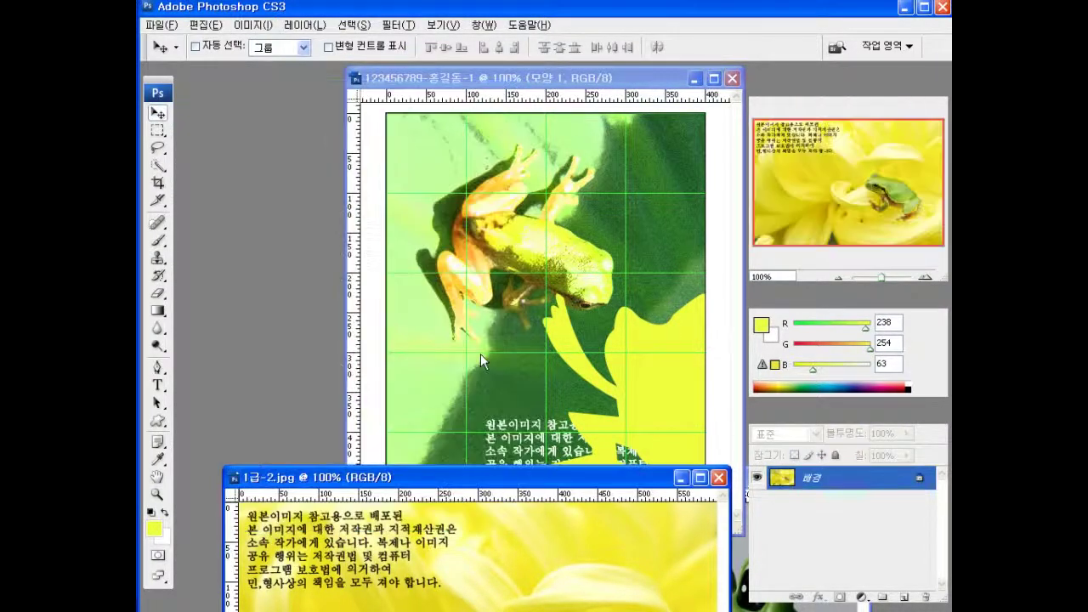
- Copy the 1급-2.jpg flower image into the exam document, above the yellow frog shape
left_click_drag(495, 549, 451, 477)
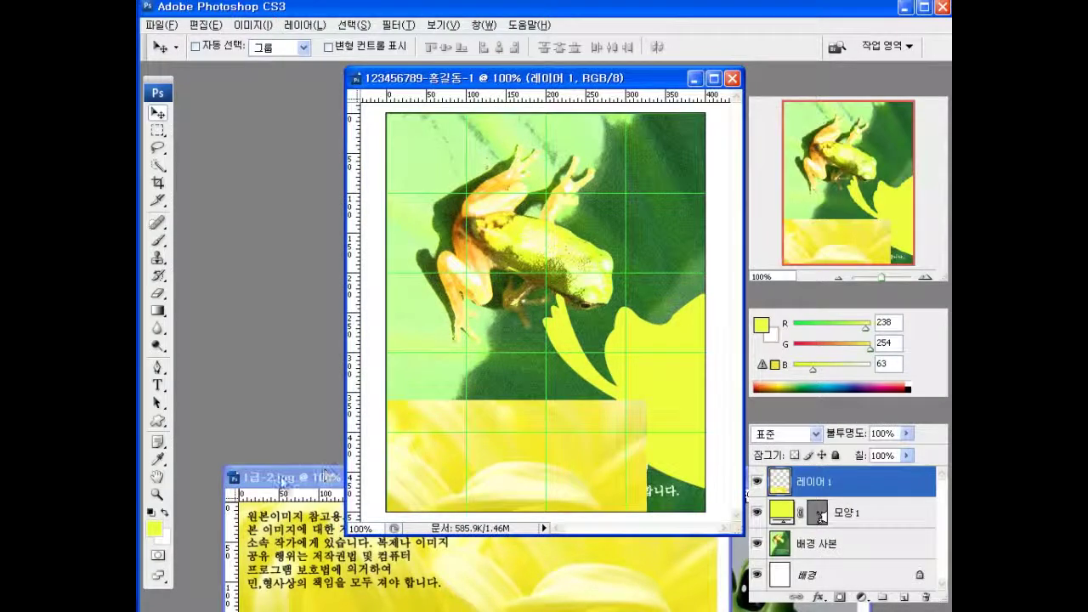
left_click_drag(280, 479, 162, 258)
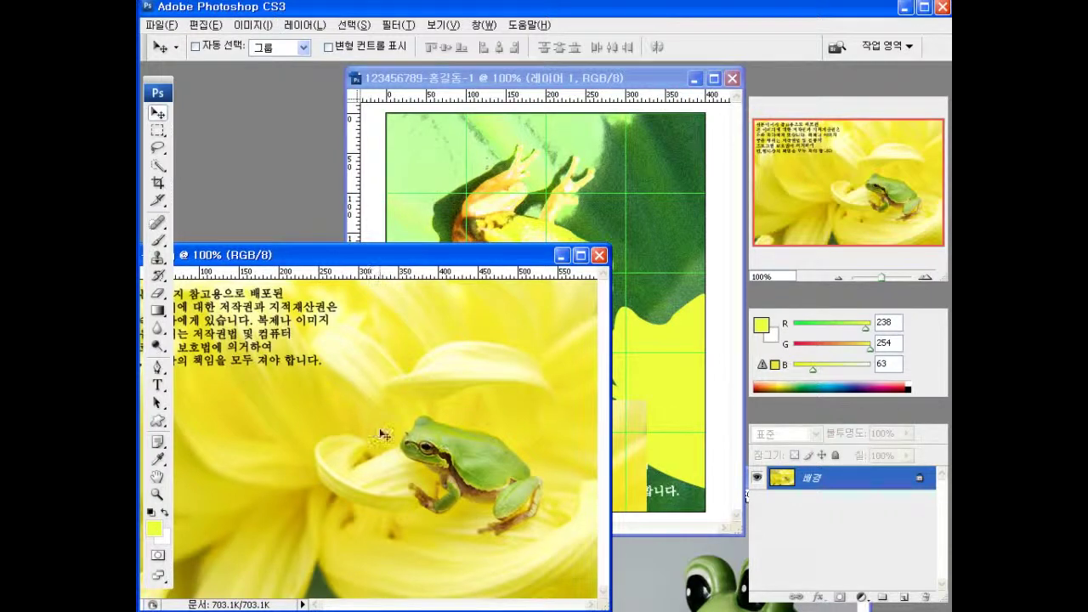
left_click_drag(438, 468, 738, 478)
key("ctrl+z")
left_click_drag(512, 344, 646, 387)
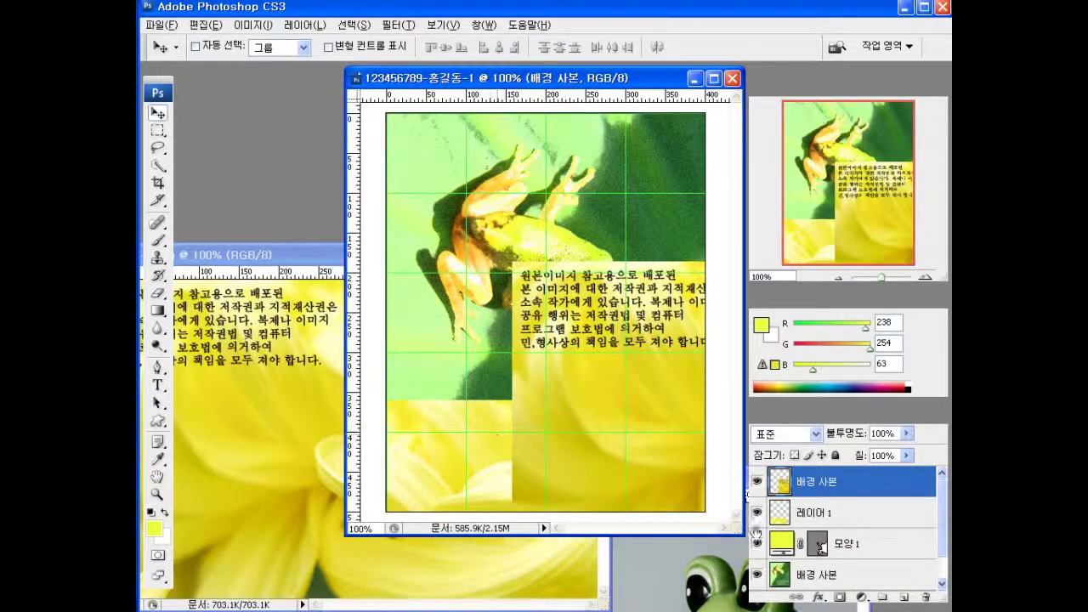
- Delete the surplus partial flower layer 레이어 1 and shift the frog shape slightly upward
left_click(783, 513)
left_click_drag(783, 512, 927, 599)
key("ctrl+z")
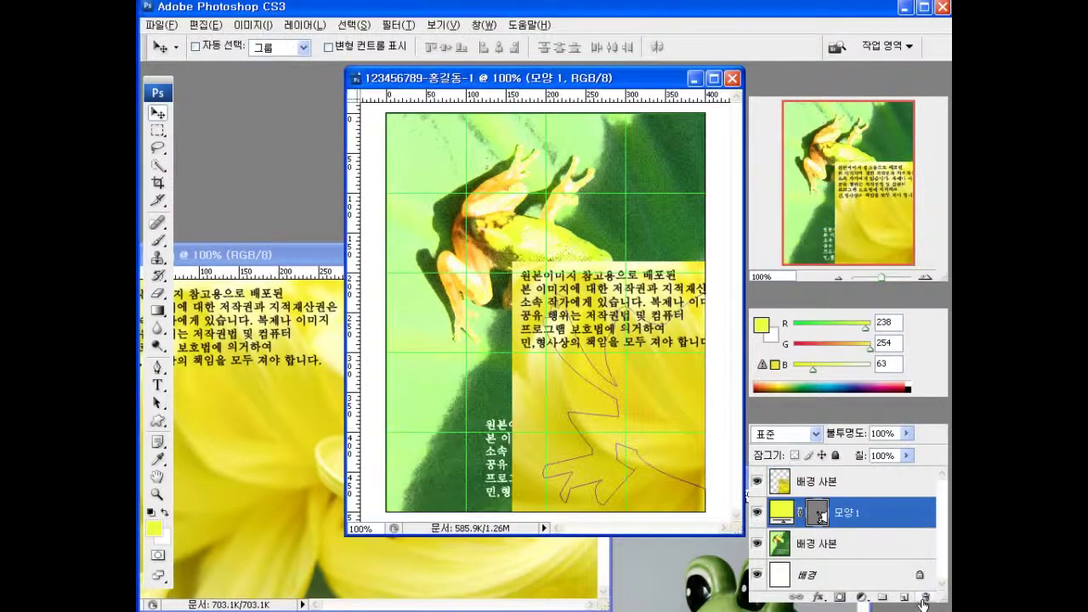
mouse_move(561, 403)
left_mouse_down()
mouse_move(583, 396)
mouse_move(560, 394)
left_mouse_up()
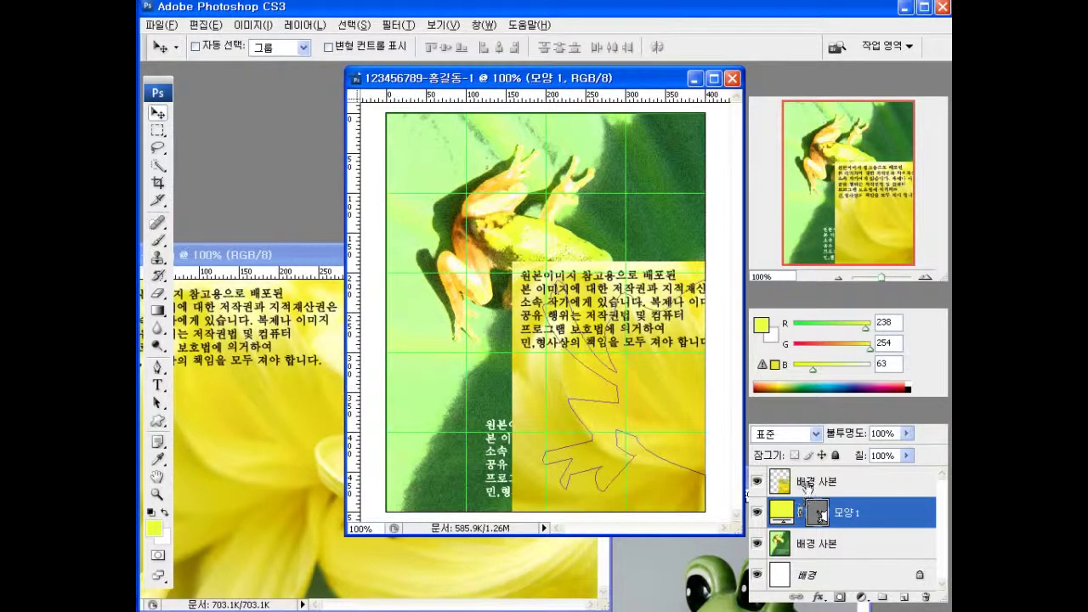
- Position the 1급-2.jpg layer over the frog shape and clip it to that shape, with the green frog inside the outline
left_click(805, 481)
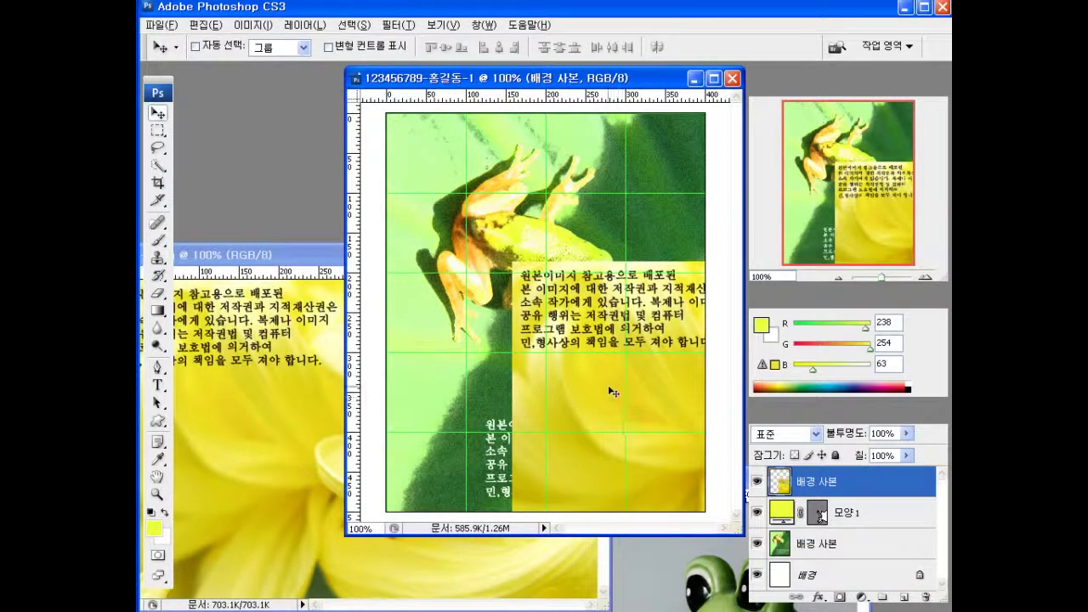
left_click_drag(603, 372, 592, 403)
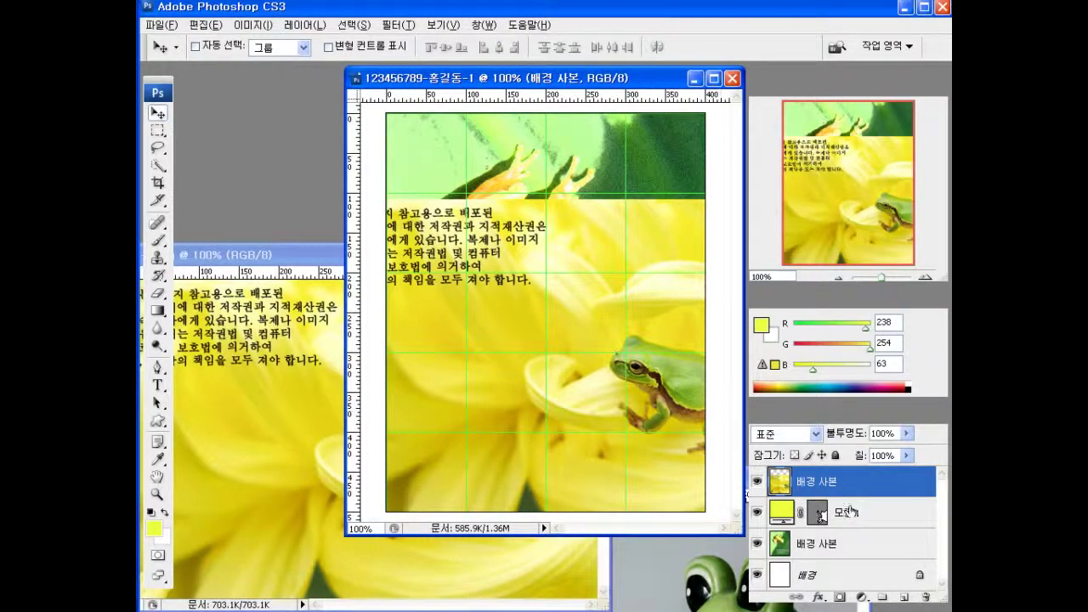
left_click_drag(822, 517, 867, 500)
left_click(869, 497, "alt")
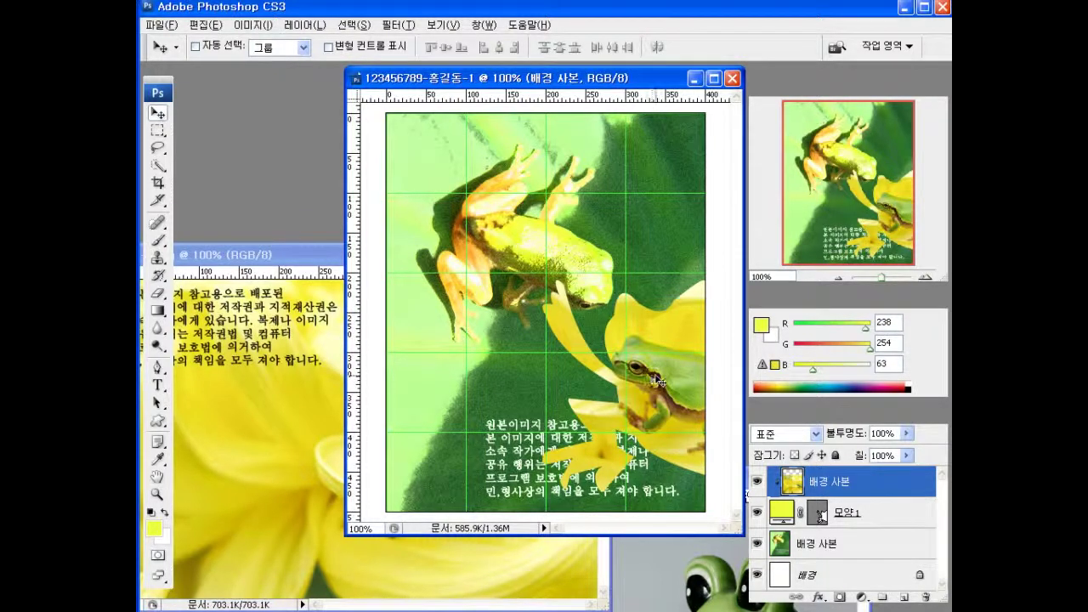
left_click_drag(657, 380, 672, 380)
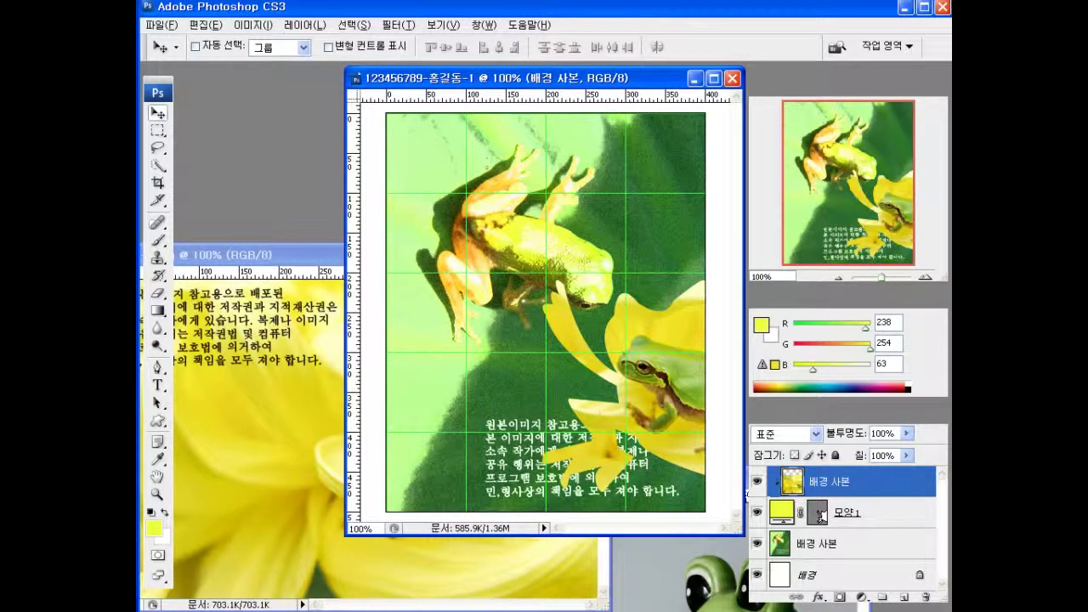
- Apply Inner Shadow and Drop Shadow layer styles with default settings to the frog shape layer 모양 1, as the exam sheet requires
key("alt+Tab")
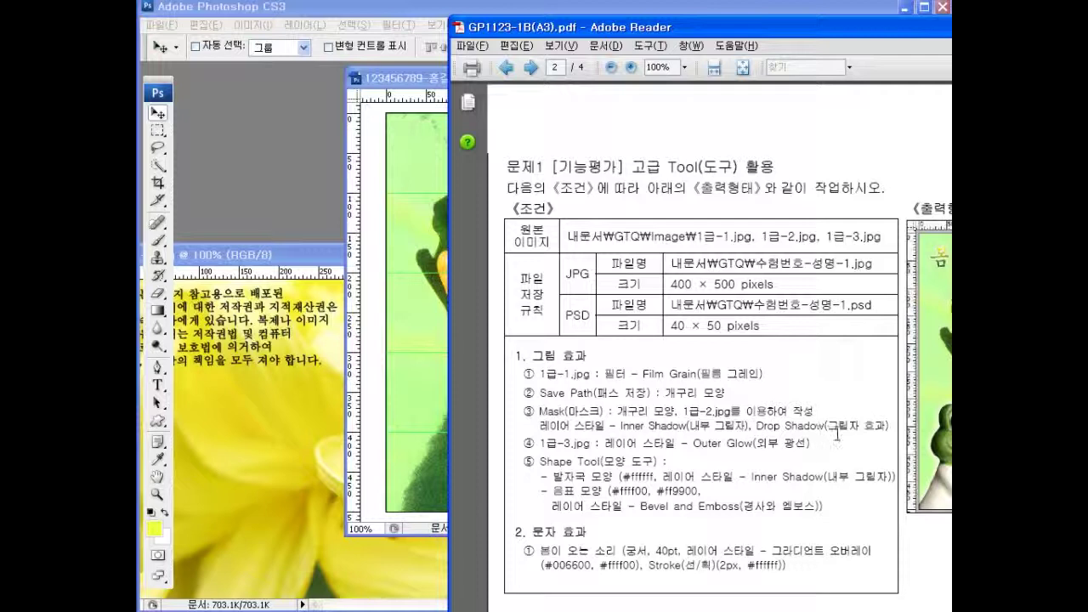
left_click(417, 203)
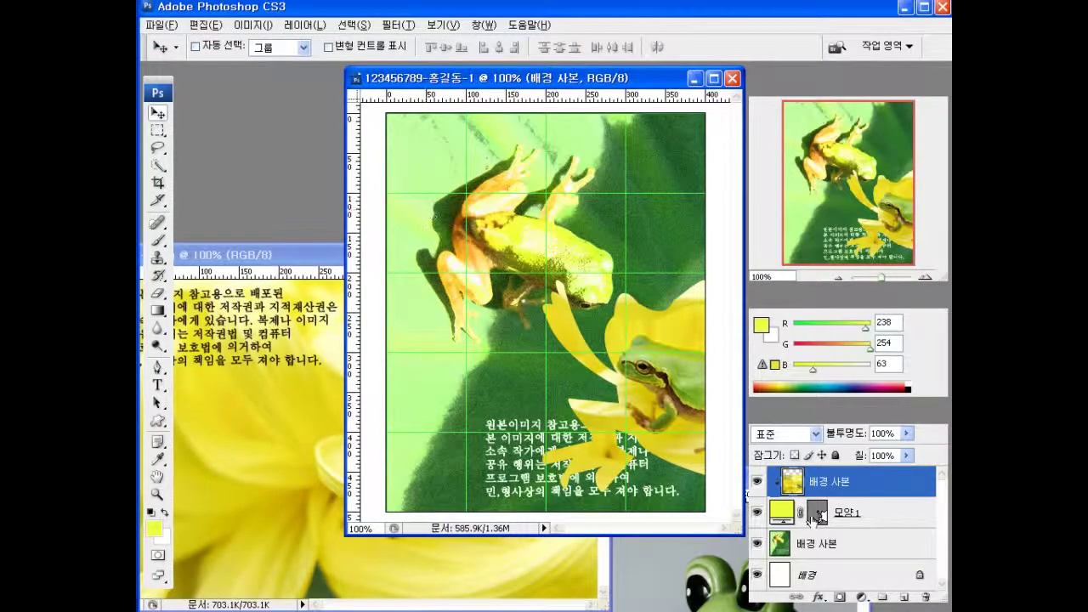
left_click(860, 516)
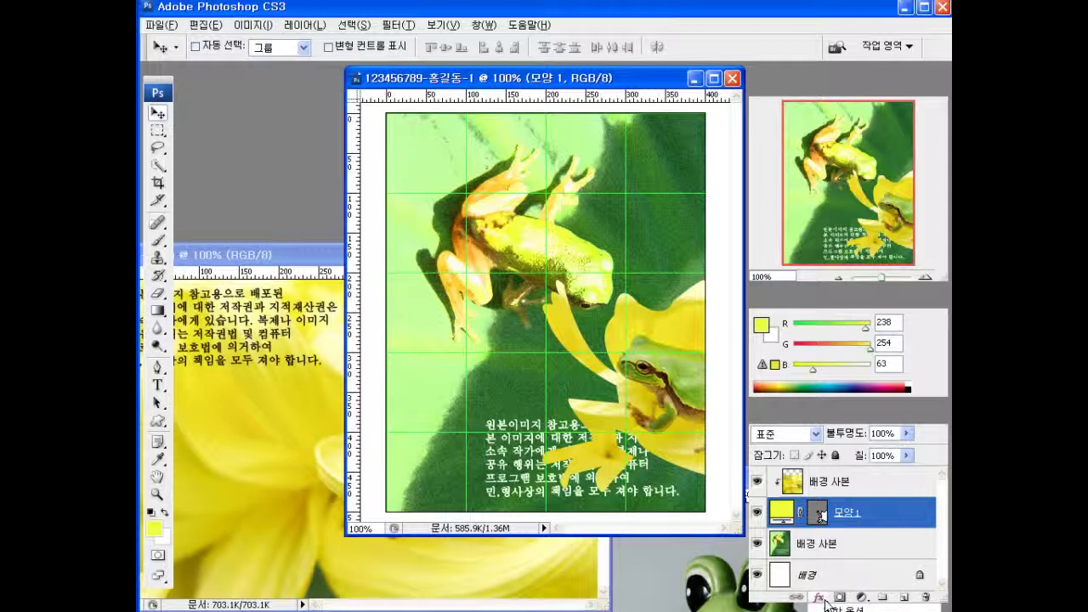
left_click(837, 611)
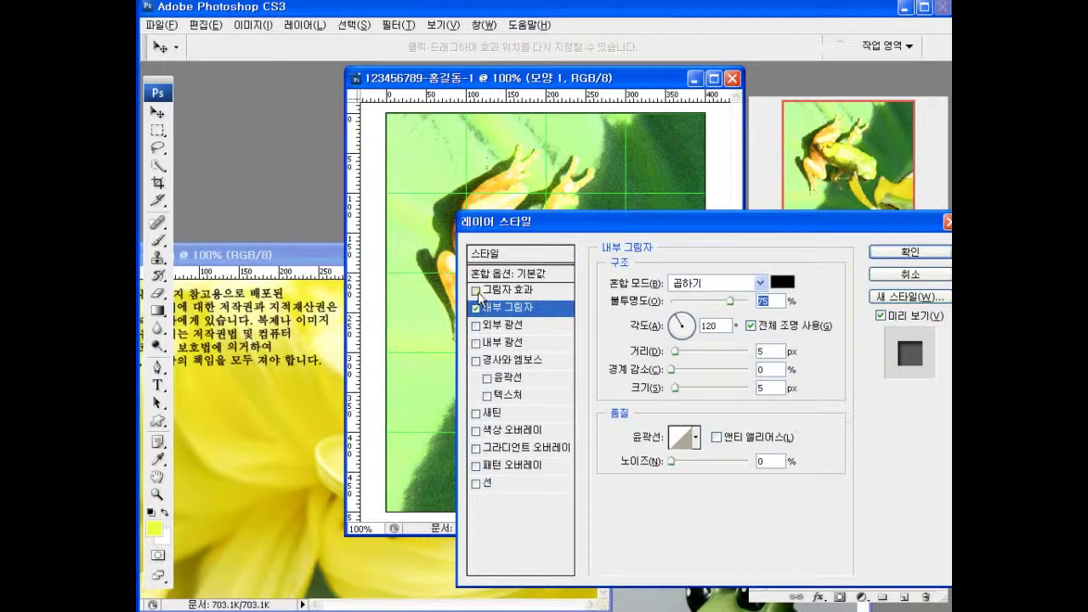
left_click(476, 289)
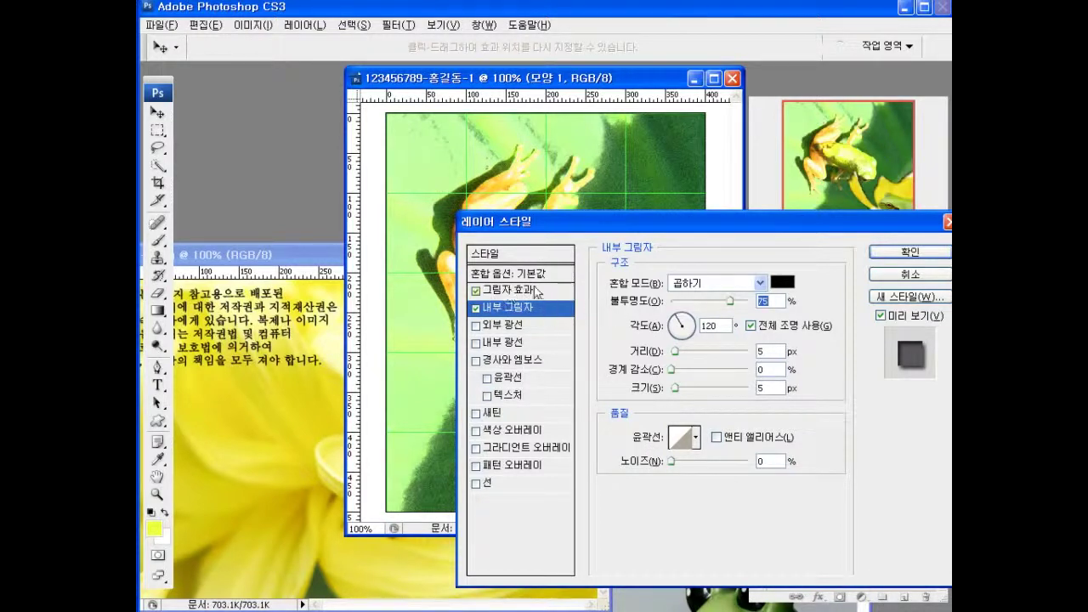
left_click(909, 252)
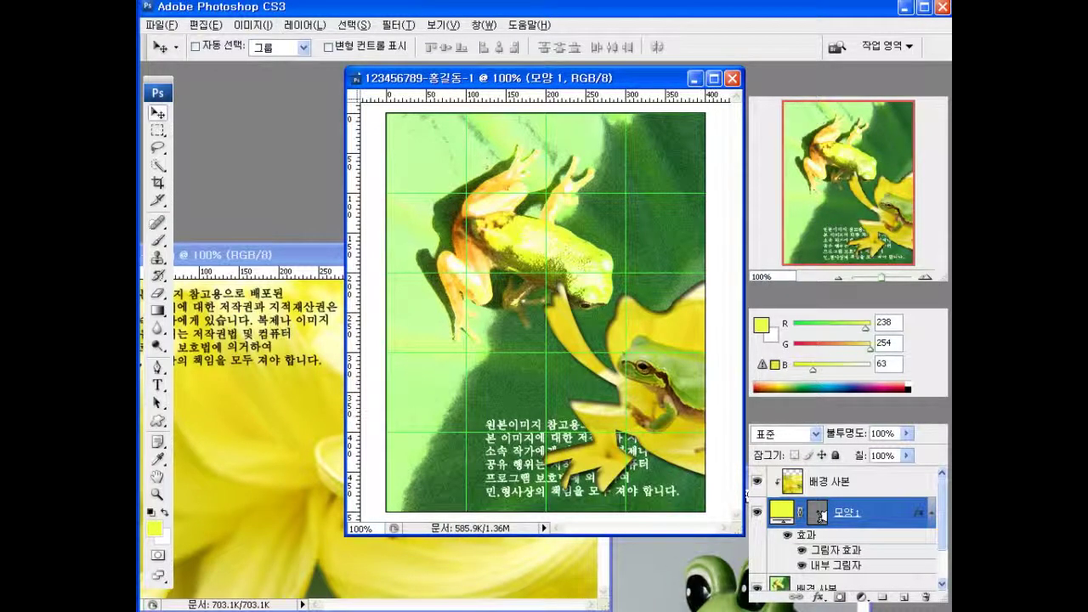
- Close the 1급-2.jpg image and bring the 1급-3.jpg window forward so that its whole picture is in view
key("alt+Tab")
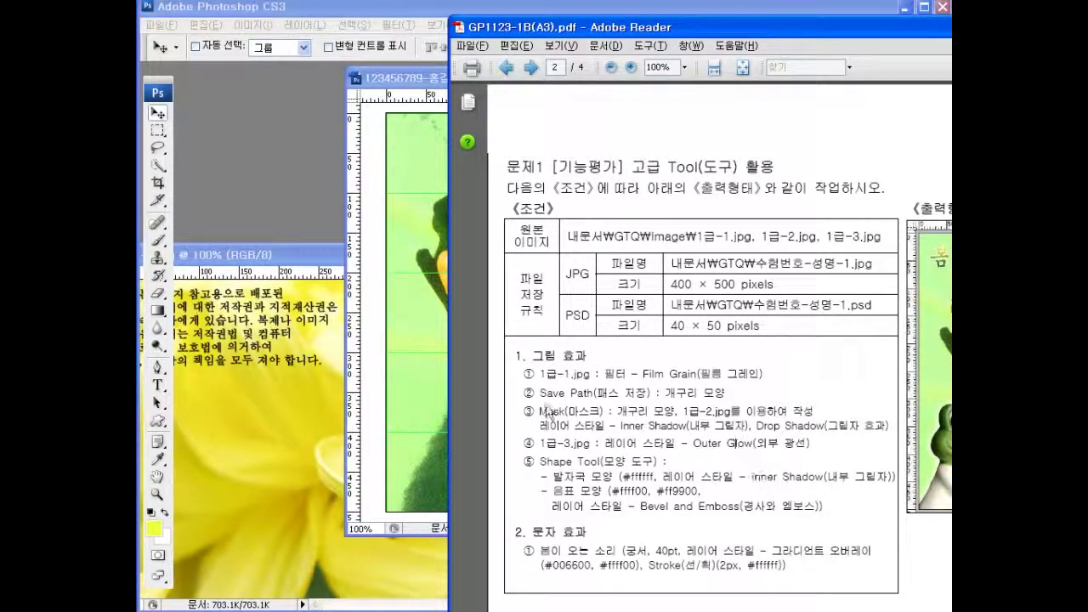
left_click(292, 263)
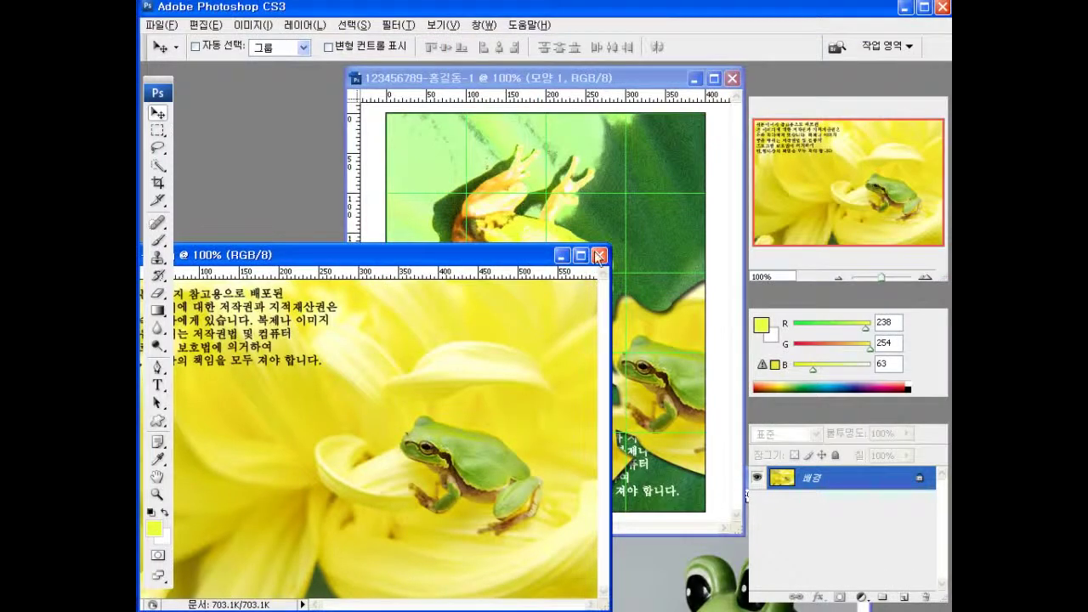
left_click(600, 255)
left_click(659, 565)
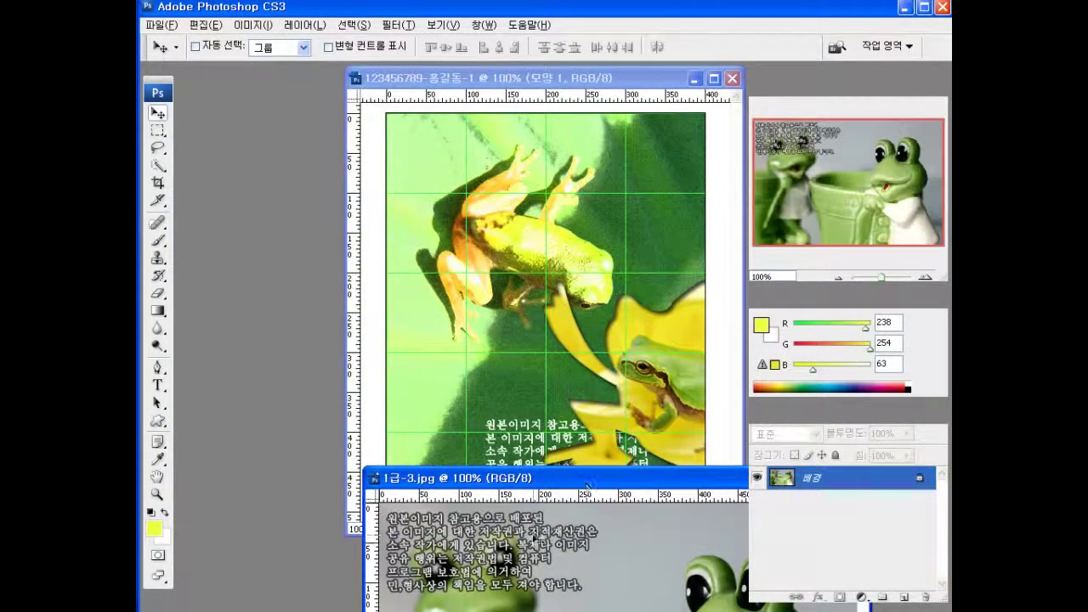
left_click_drag(527, 482, 517, 450)
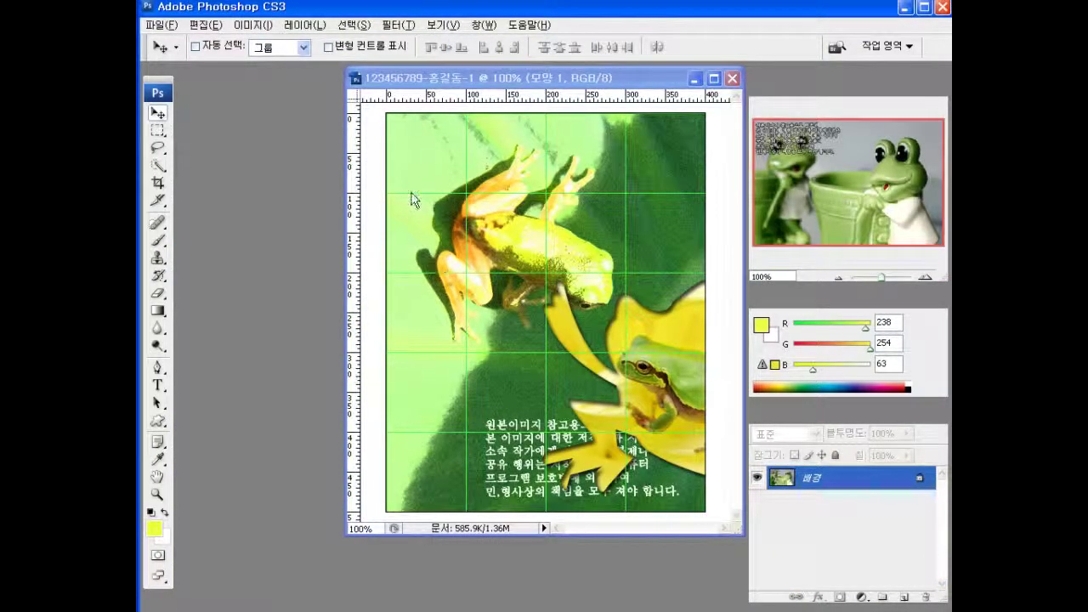
left_click_drag(388, 202, 387, 190)
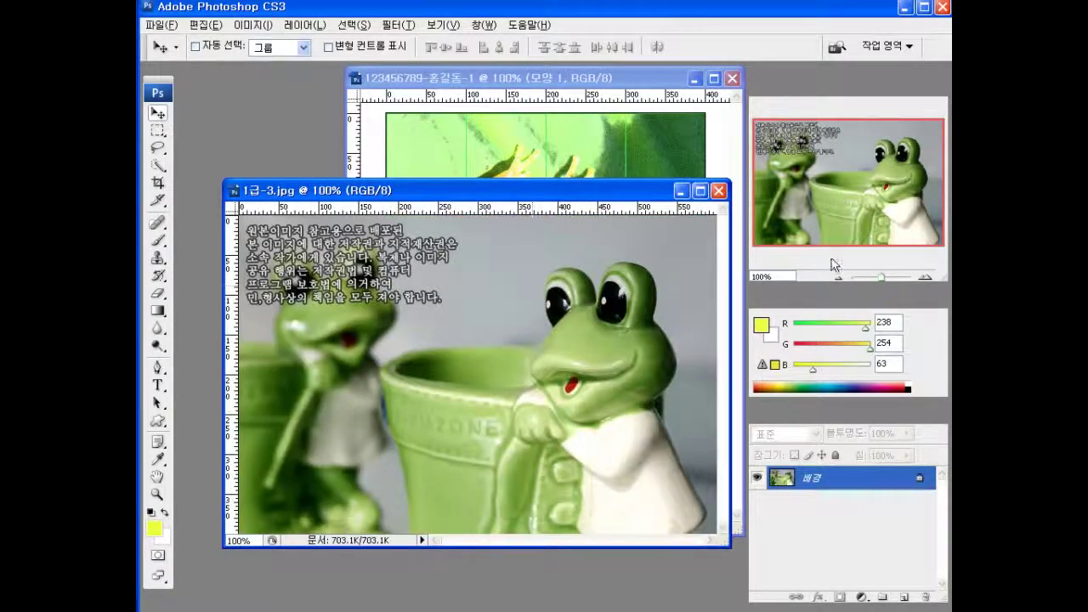
- Check the exam sheet's 1급-3.jpg requirements and select the foreground frog and green pot with the Quick Selection tool
key("alt+Tab")
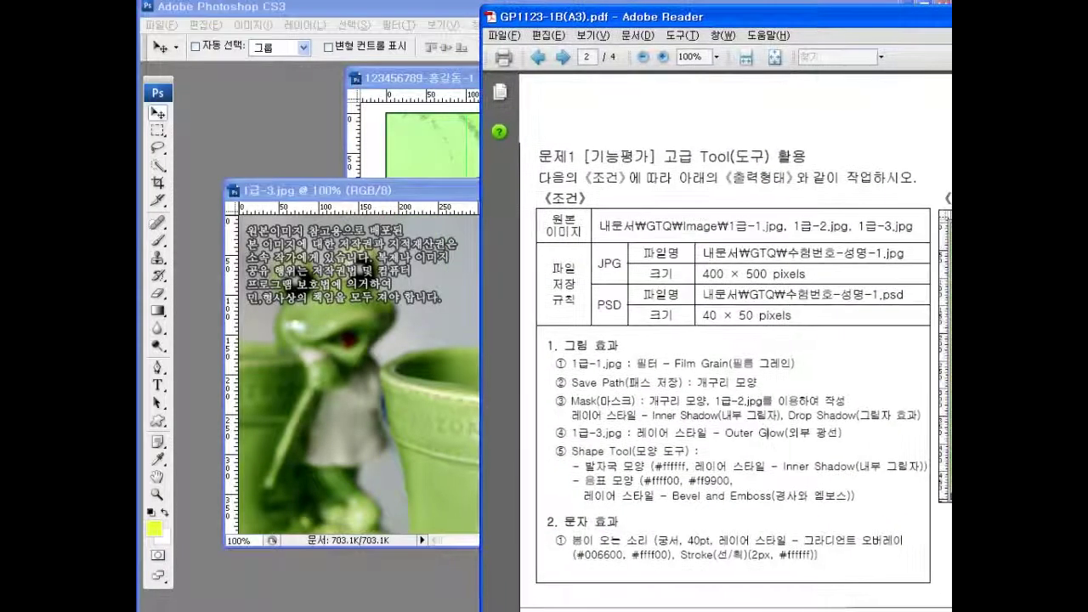
left_click(417, 199)
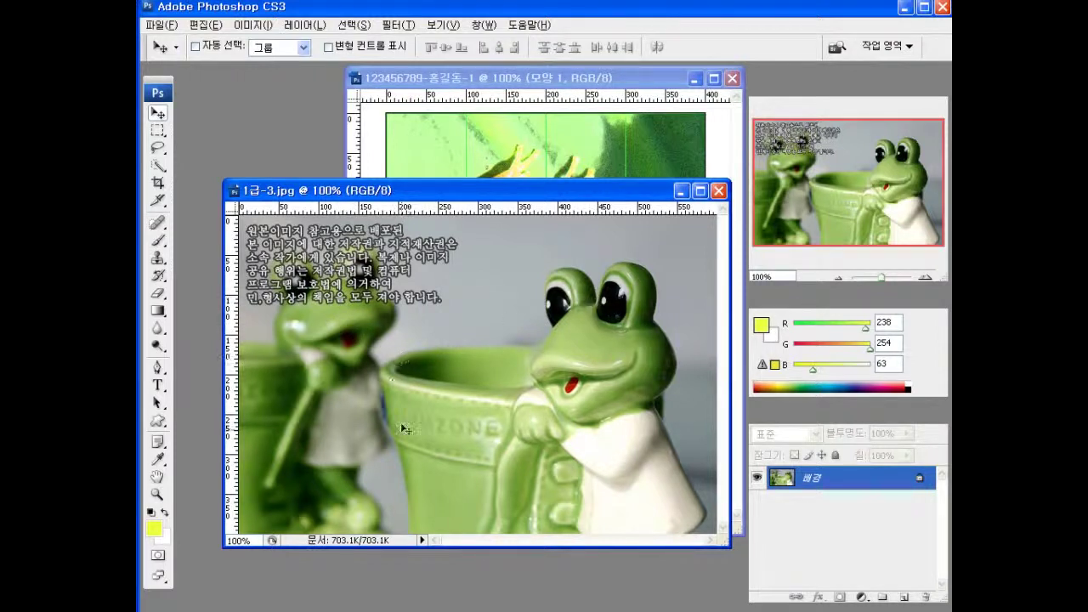
left_click(159, 168)
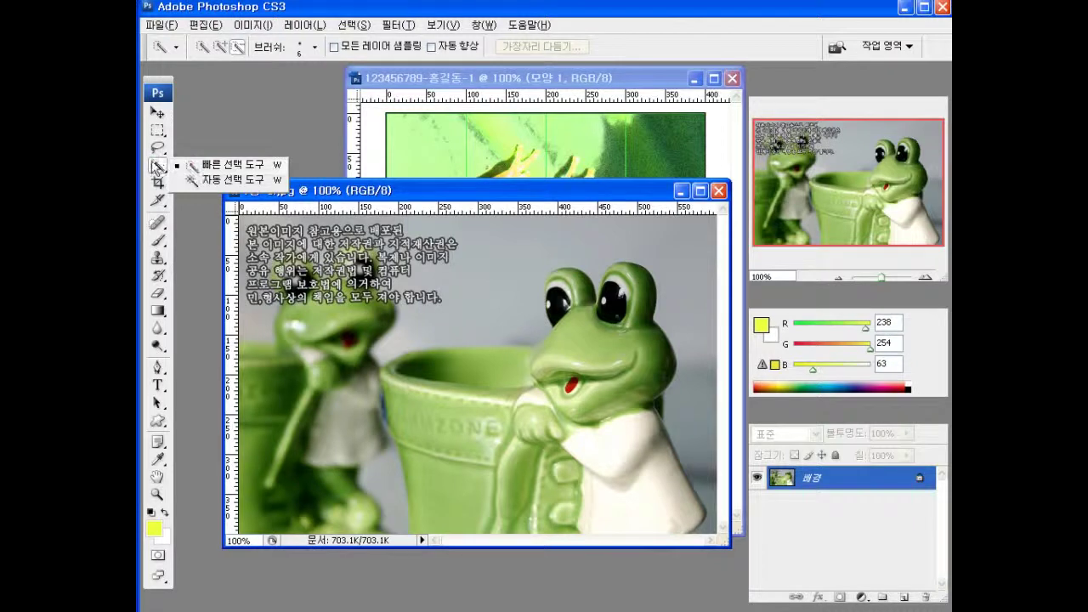
left_click(158, 149)
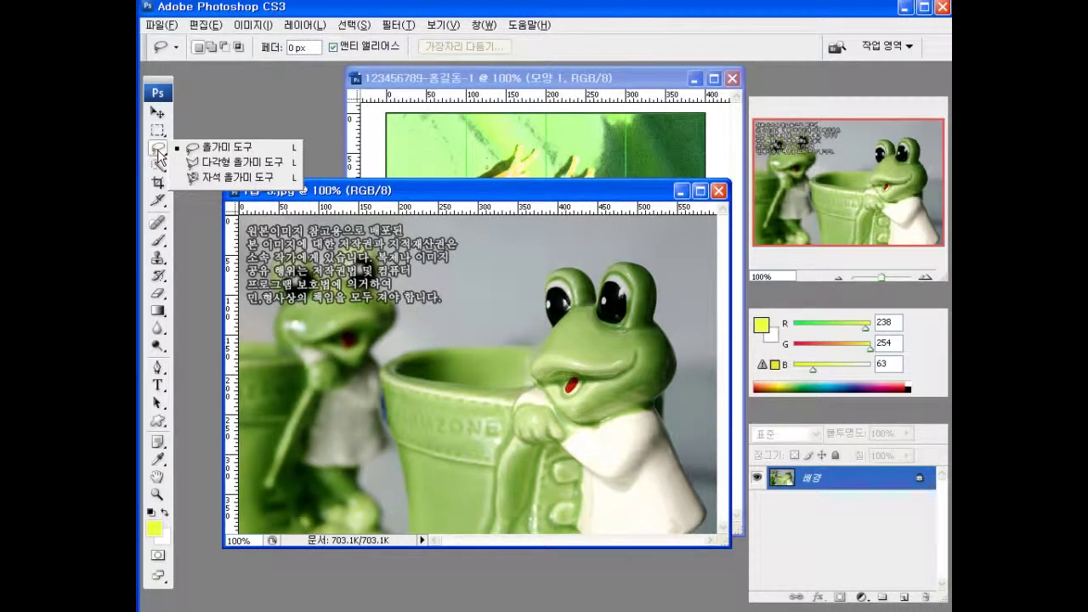
left_click(158, 167)
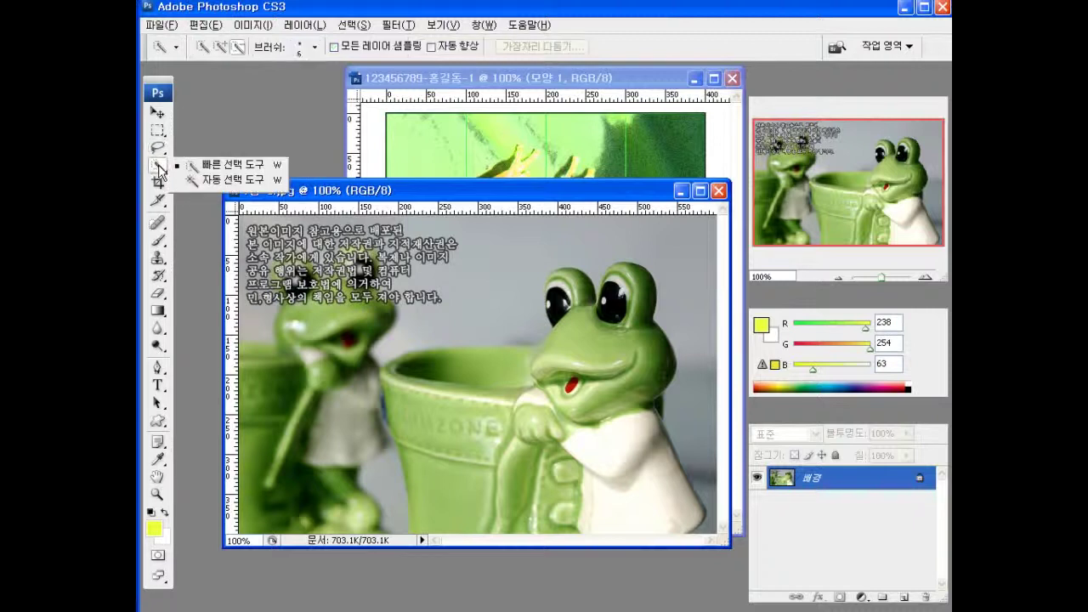
left_click(208, 166)
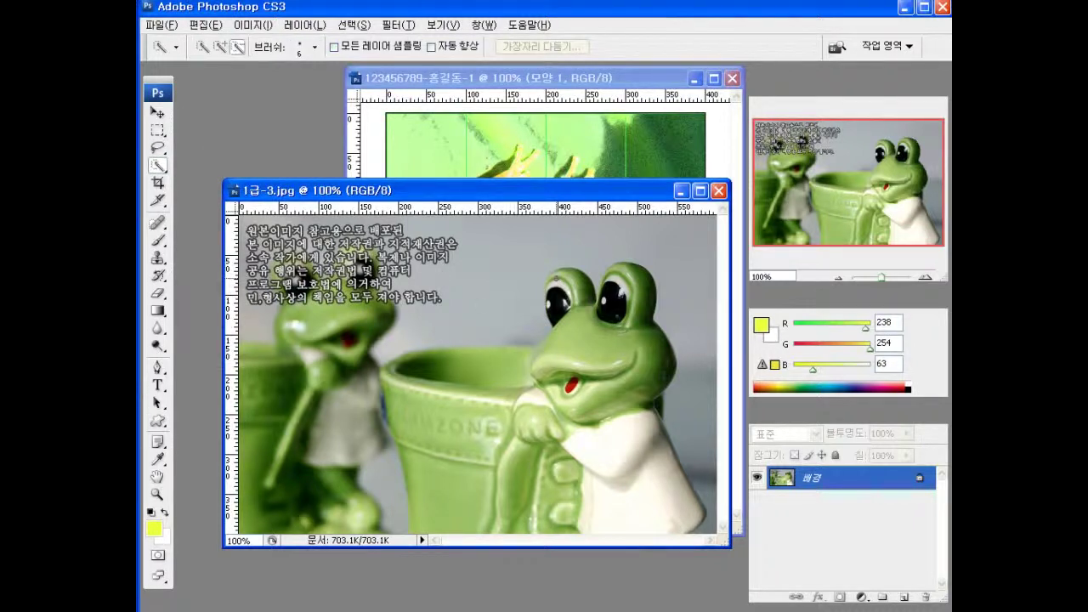
left_click(568, 288)
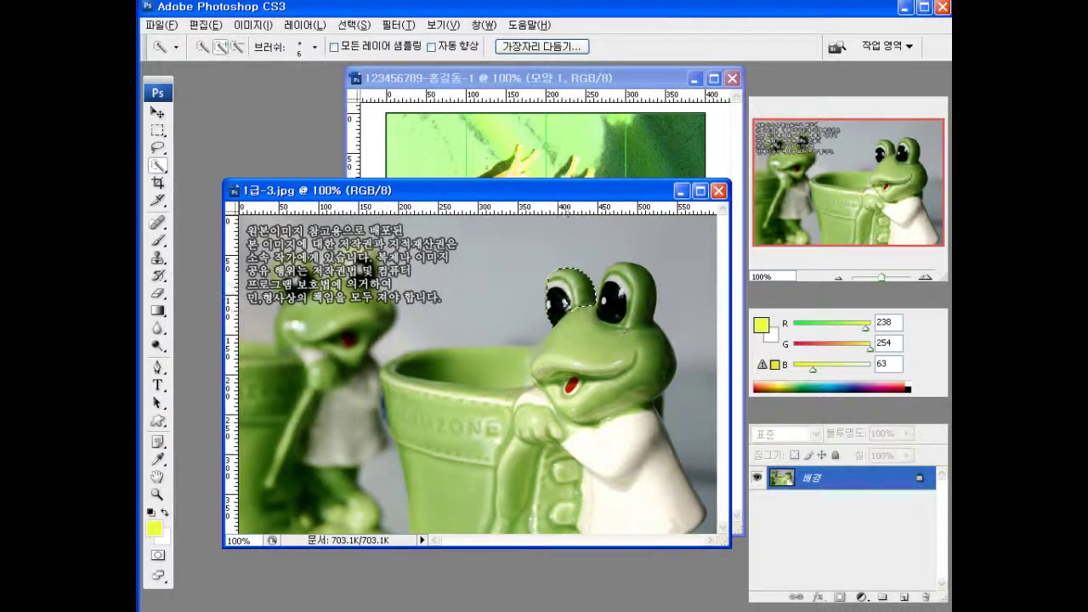
mouse_move(566, 306)
left_mouse_down()
mouse_move(595, 303)
mouse_move(623, 268)
mouse_move(648, 274)
mouse_move(647, 344)
mouse_move(666, 358)
mouse_move(665, 376)
mouse_move(622, 444)
mouse_move(660, 457)
mouse_move(652, 494)
mouse_move(545, 465)
mouse_move(494, 391)
mouse_move(503, 363)
mouse_move(470, 359)
mouse_move(406, 363)
mouse_move(388, 375)
mouse_move(430, 482)
left_mouse_up()
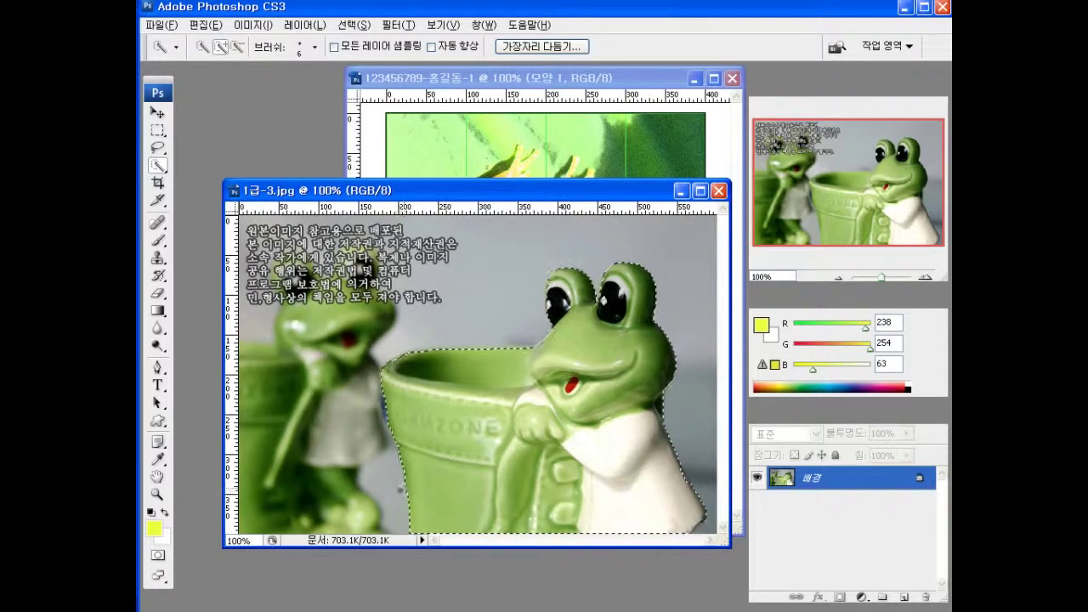
- Subtract the surplus background beside the pot's base from the selection and move the 1급-3.jpg window aside to expose the exam document
key("ctrl+c")
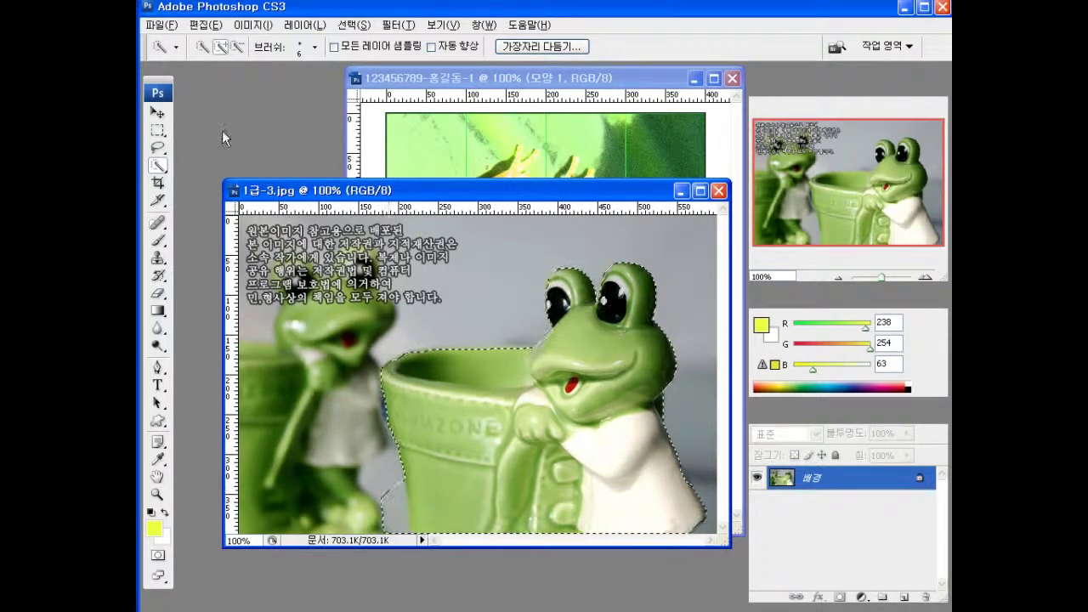
left_click(238, 49)
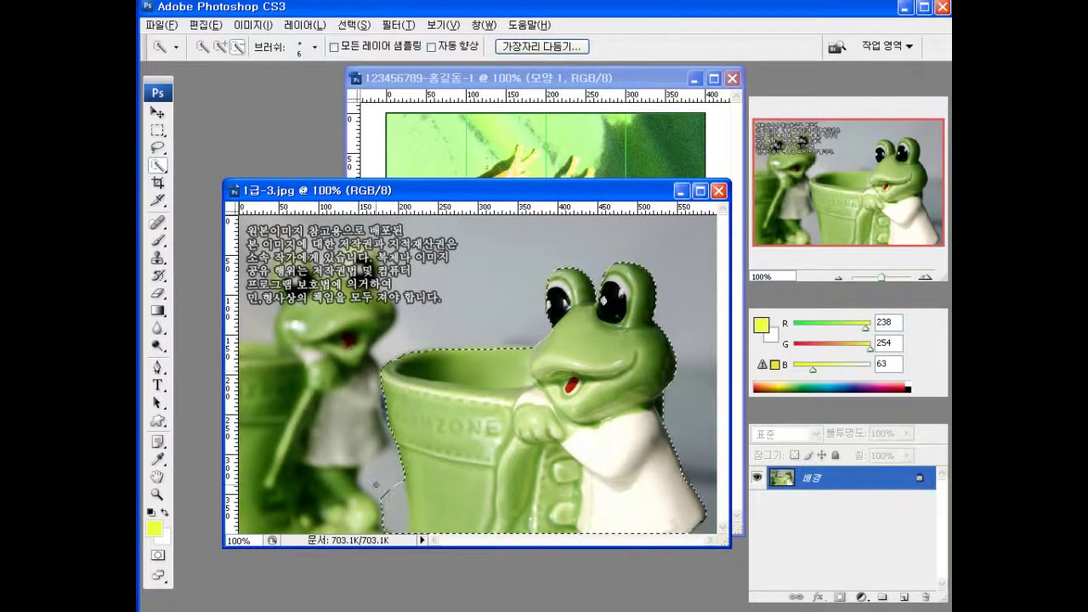
left_click_drag(387, 489, 389, 508)
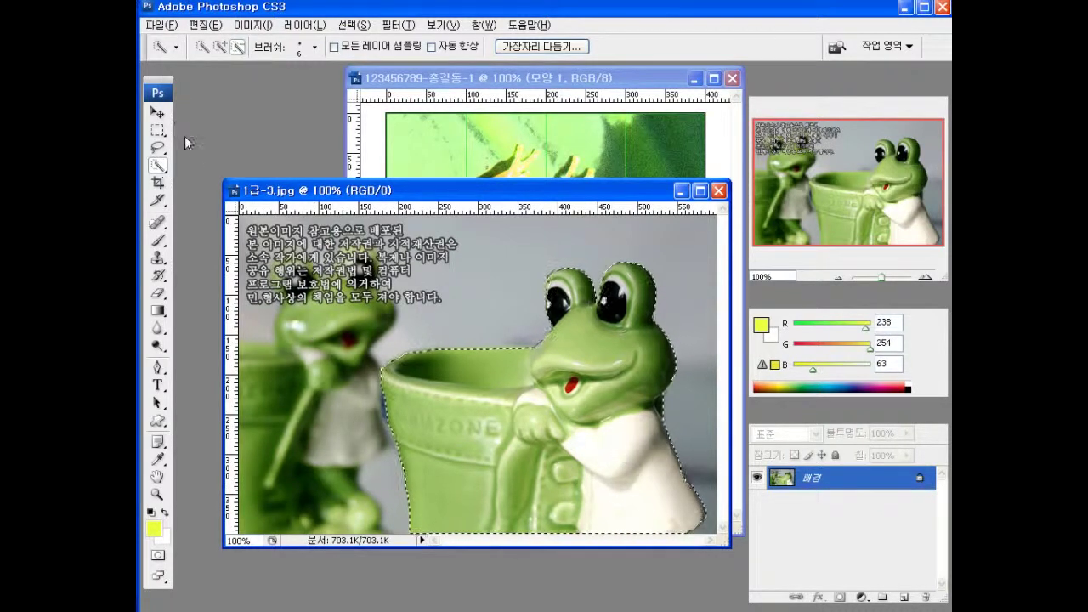
left_click_drag(512, 197, 407, 304)
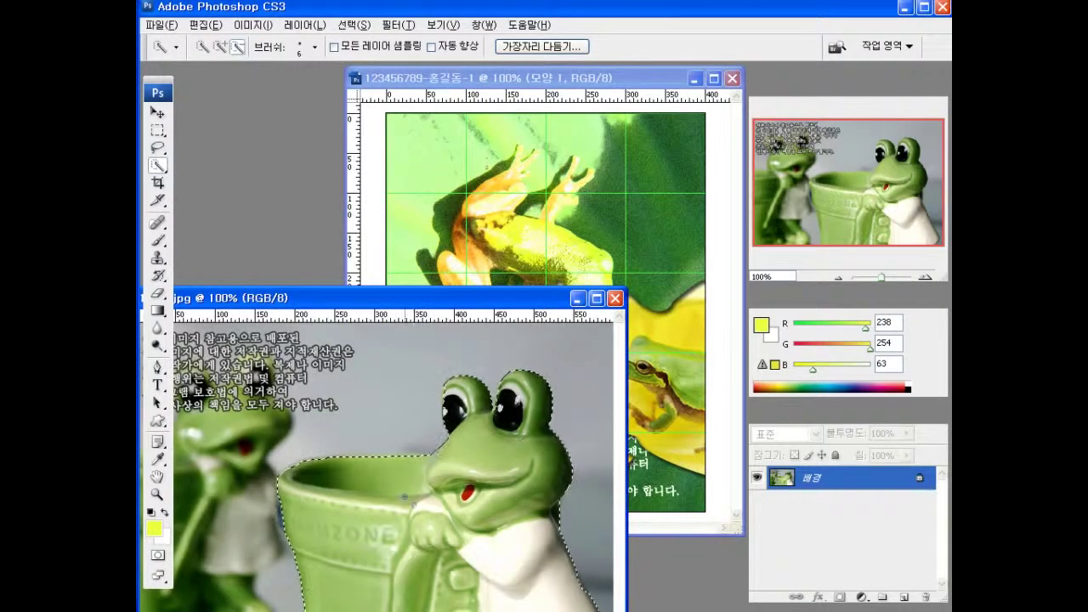
left_click(157, 112)
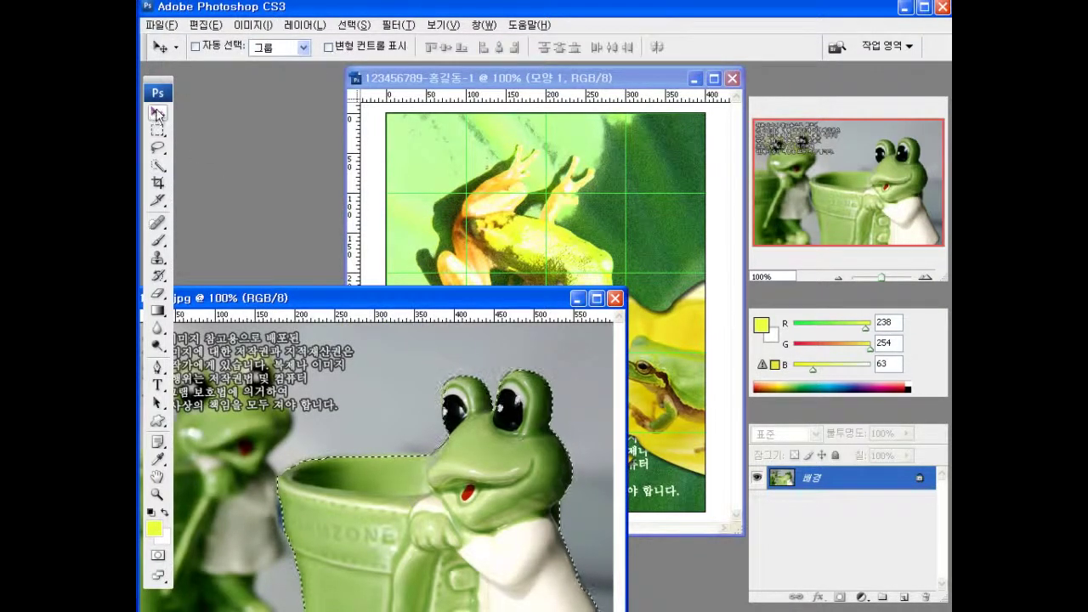
- Try to copy the selected frog and pot into the exam document directly above the frog shape layer 모양 1
left_click_drag(445, 502, 577, 250)
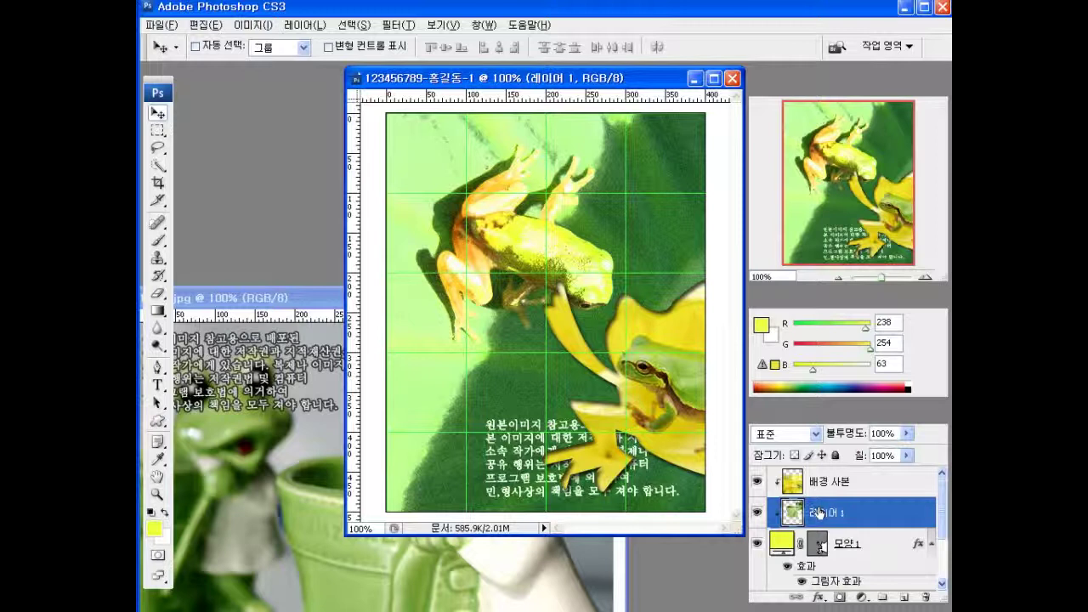
key("Delete")
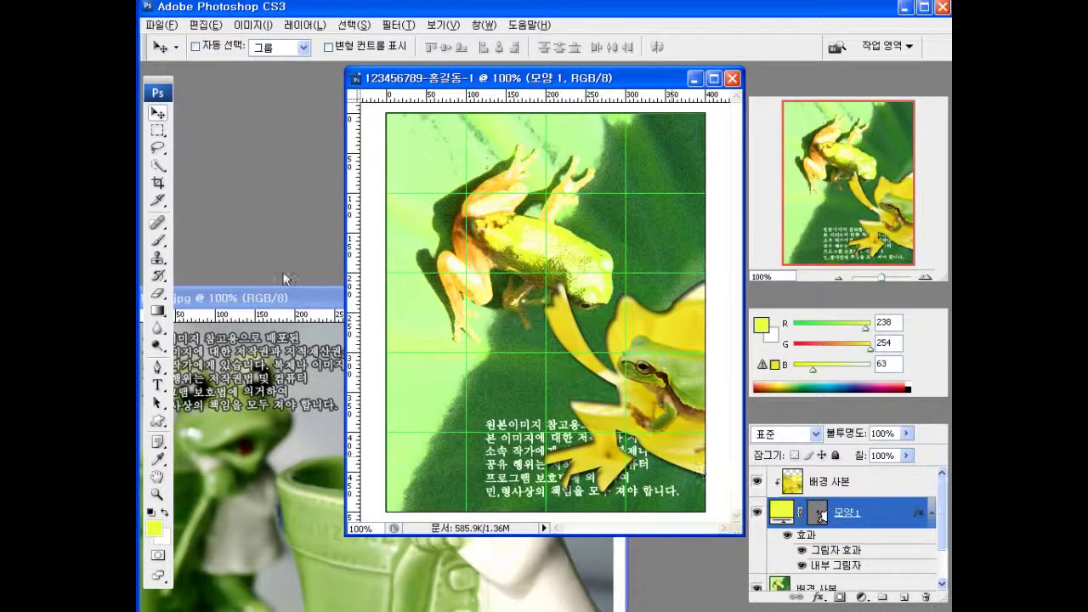
left_click(903, 597)
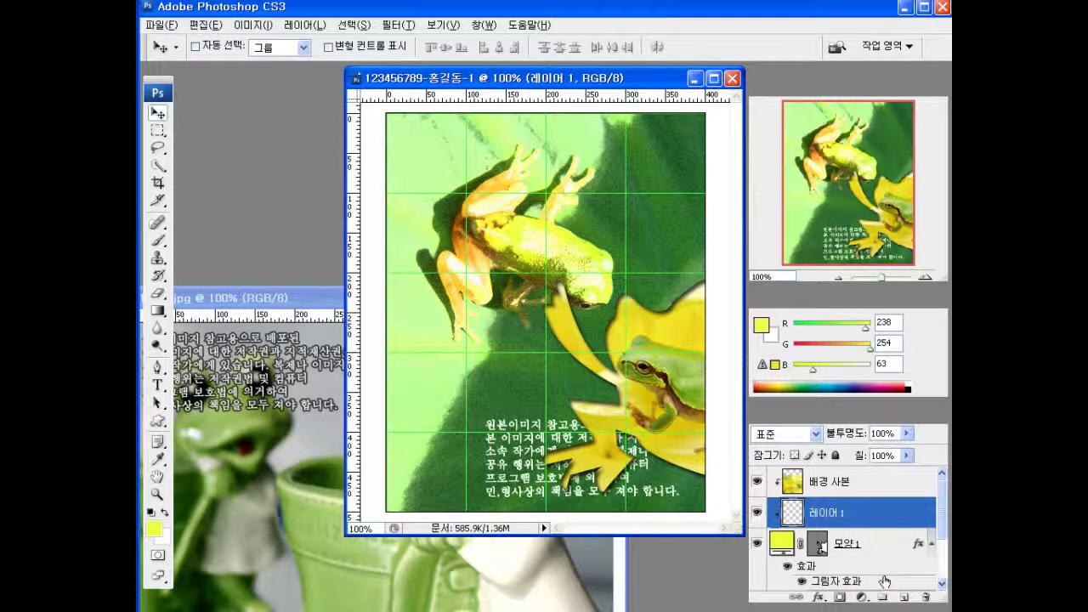
key("ctrl+z")
- Add a new layer above the clipped 배경 사본 layer and copy the selected frog and pot from 1급-3.jpg into it
left_click(850, 489)
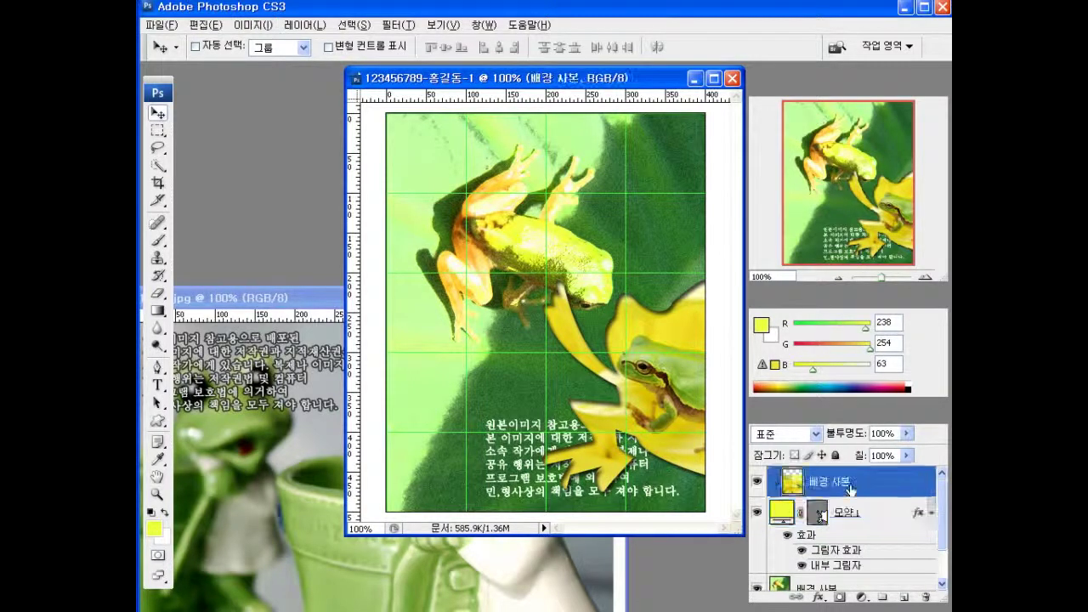
left_click(906, 600)
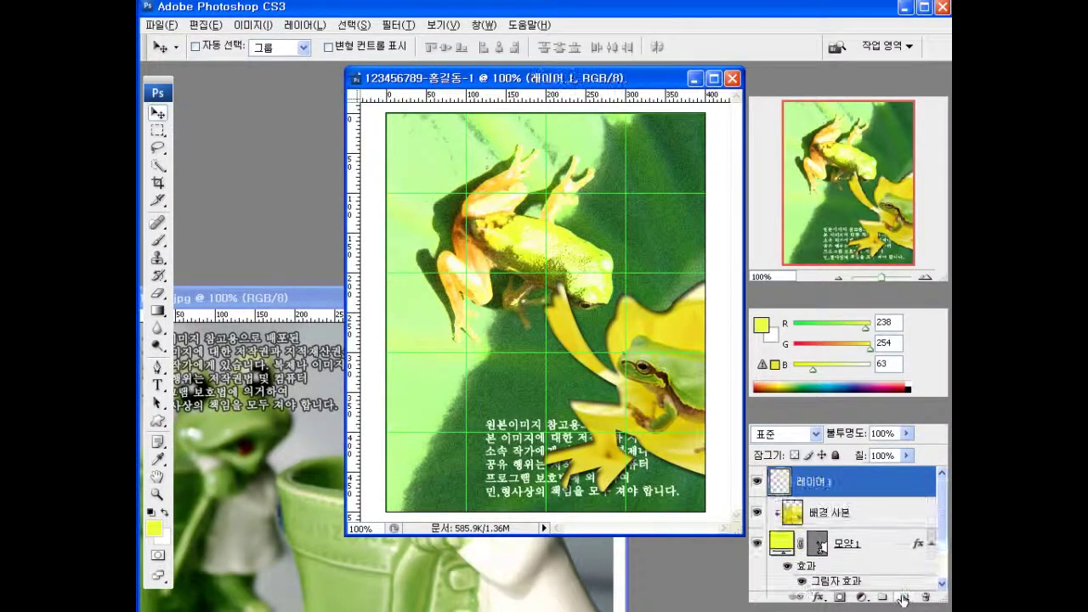
left_click(301, 298)
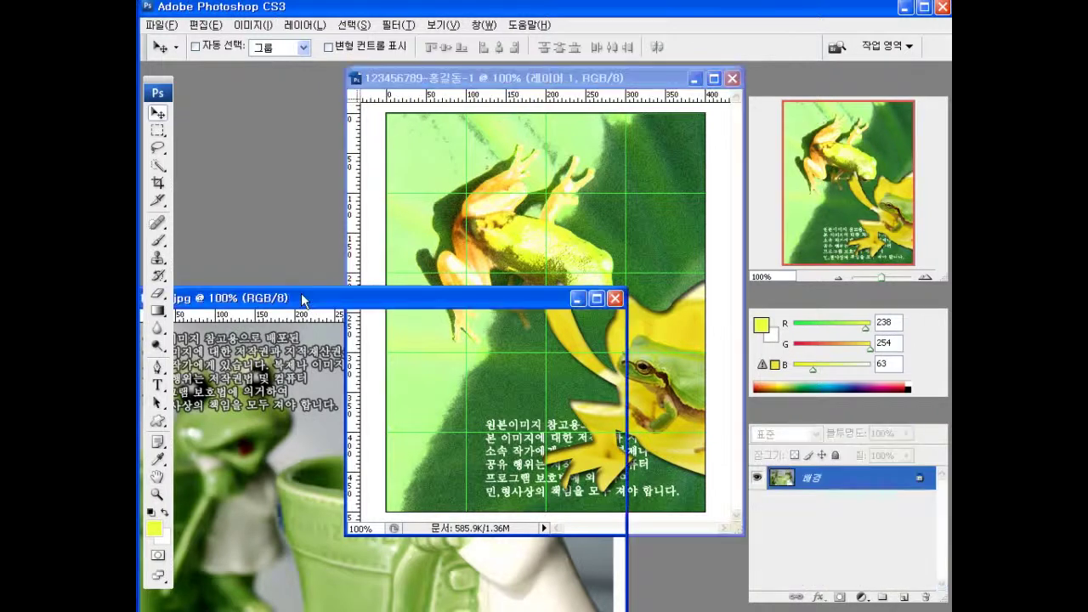
left_click_drag(394, 505, 507, 409)
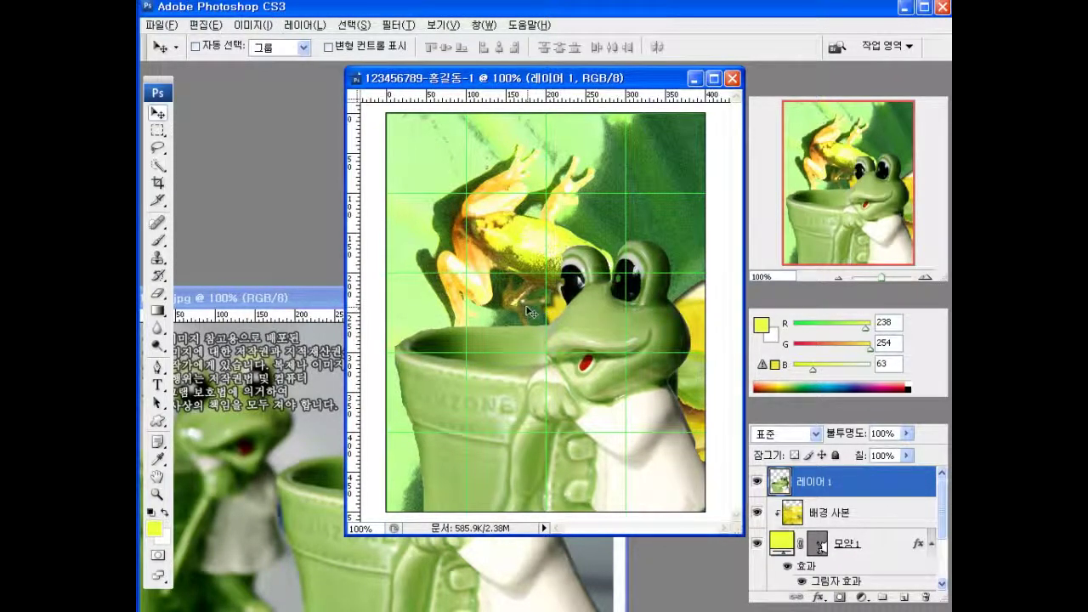
- Scale the frog-and-pot layer proportionally to about 61.4%, keeping it anchored at the canvas's lower-left corner
key("ctrl+t")
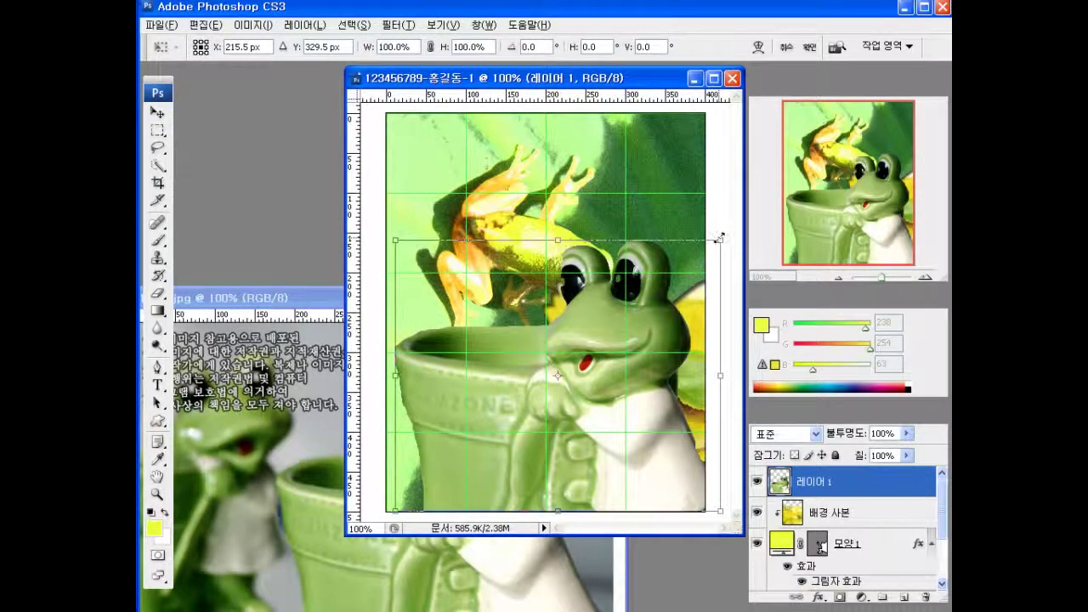
left_click_drag(718, 238, 587, 336)
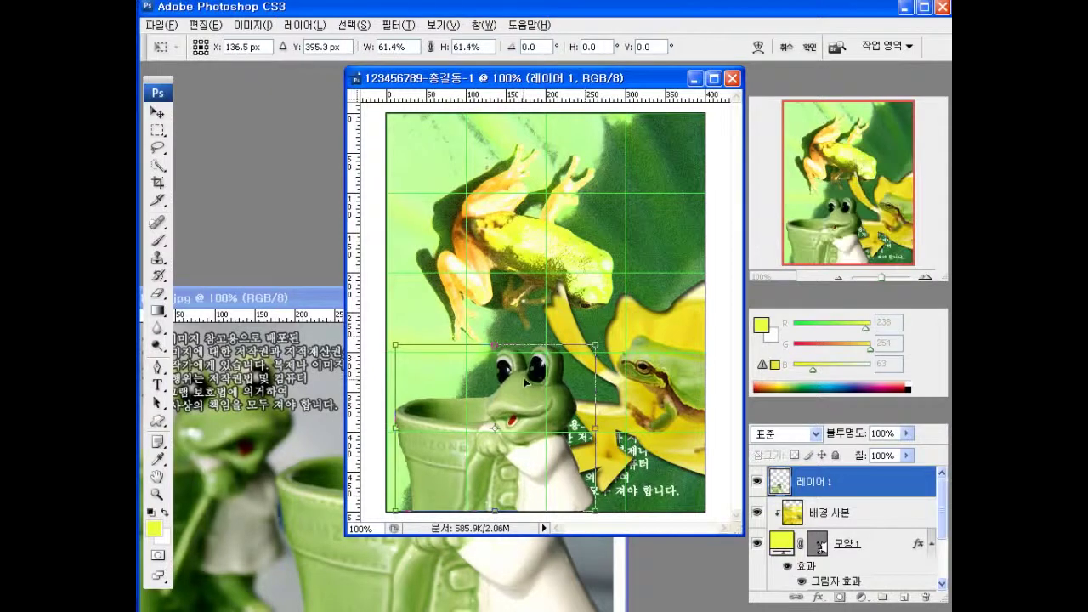
key("Return")
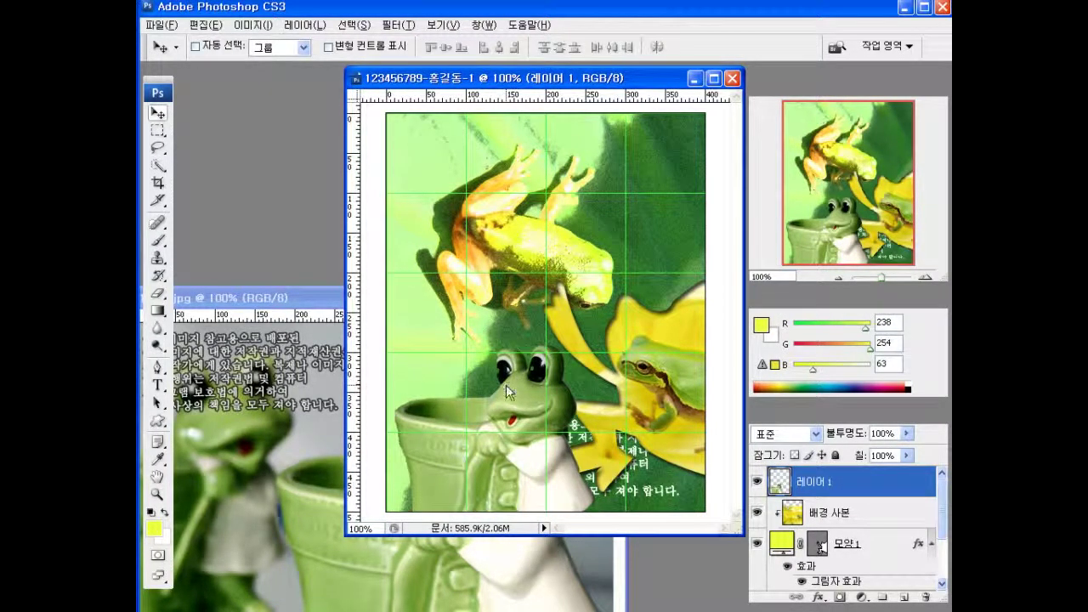
- Flip the frog-and-pot layer horizontally and move it toward the canvas's lower-left corner, to about X 125.5 px, Y 412.5 px
right_click(506, 384)
left_click(489, 398)
key("ctrl+t")
right_click(492, 384)
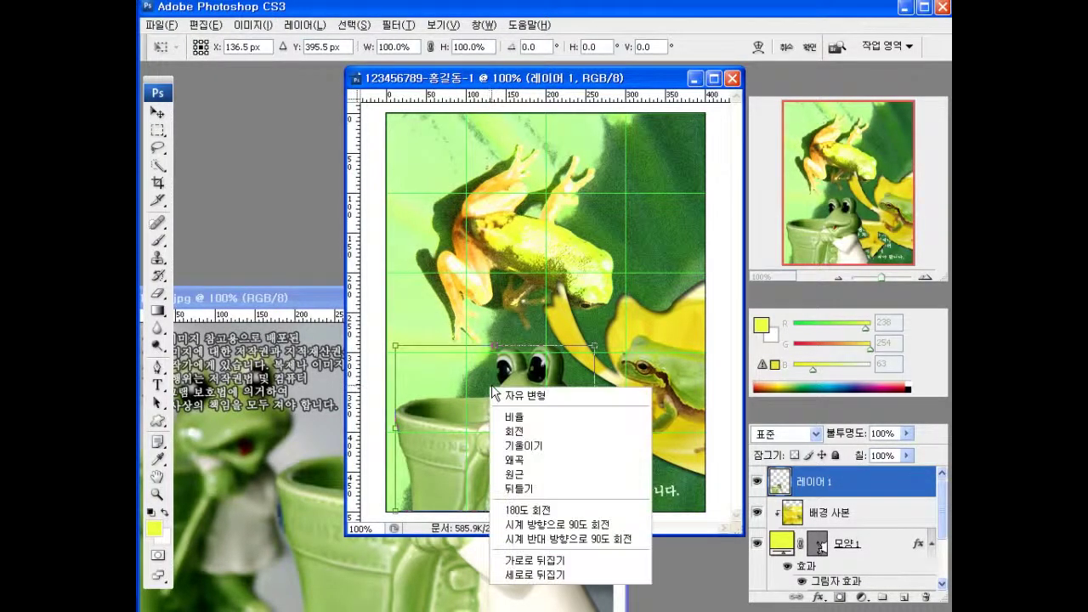
left_click(532, 561)
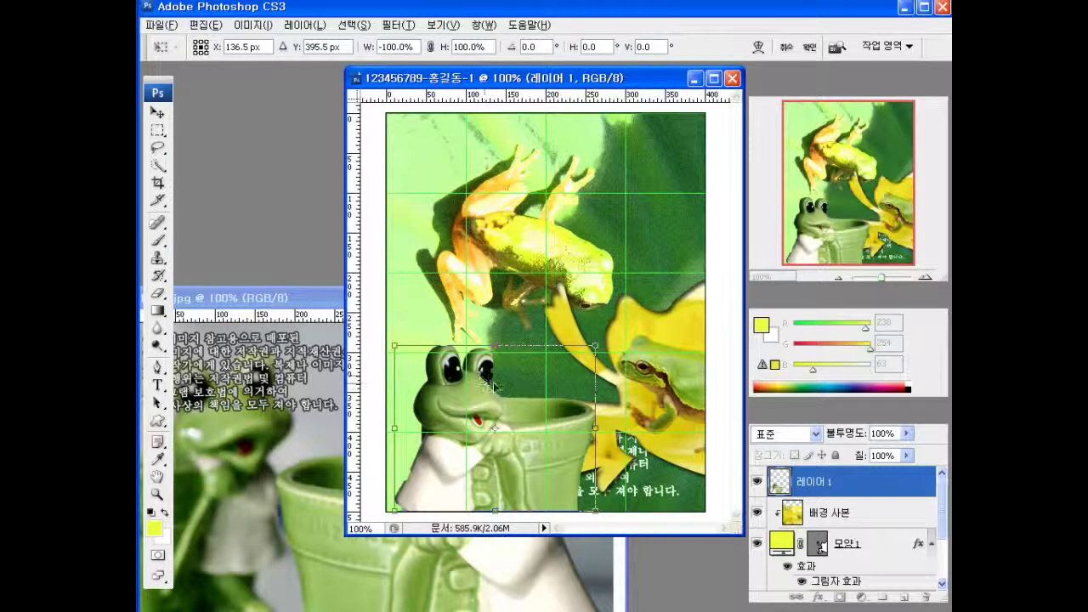
left_click_drag(495, 387, 487, 400)
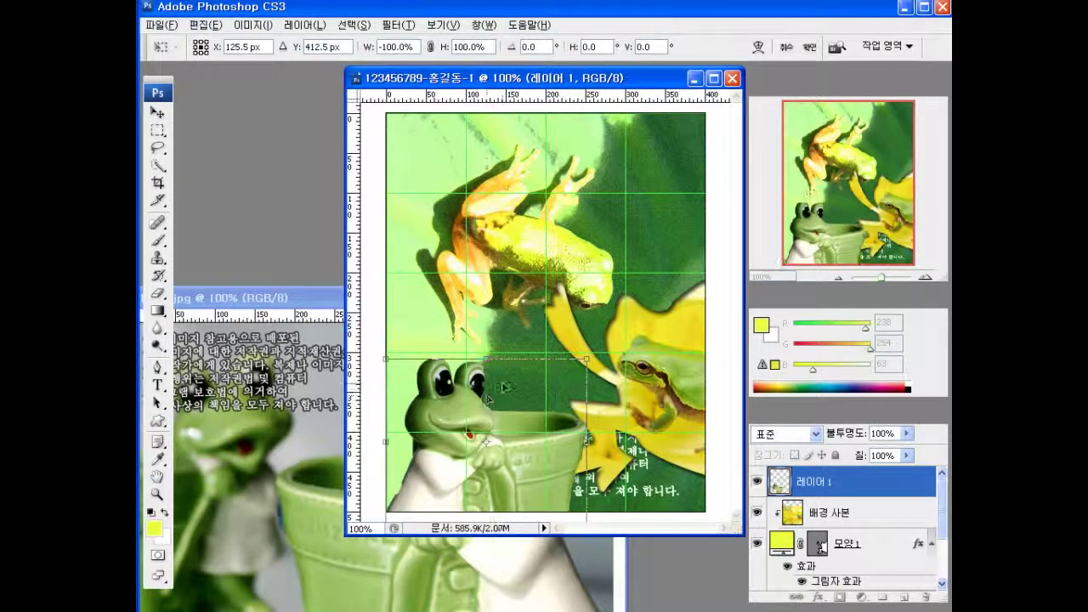
key("alt+Tab")
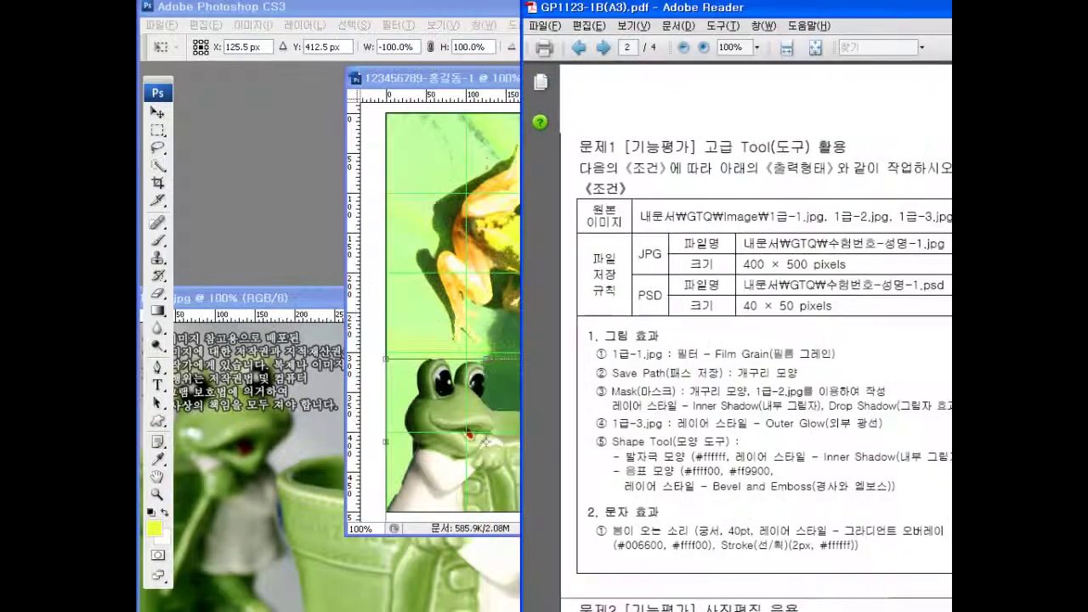
left_click(451, 421)
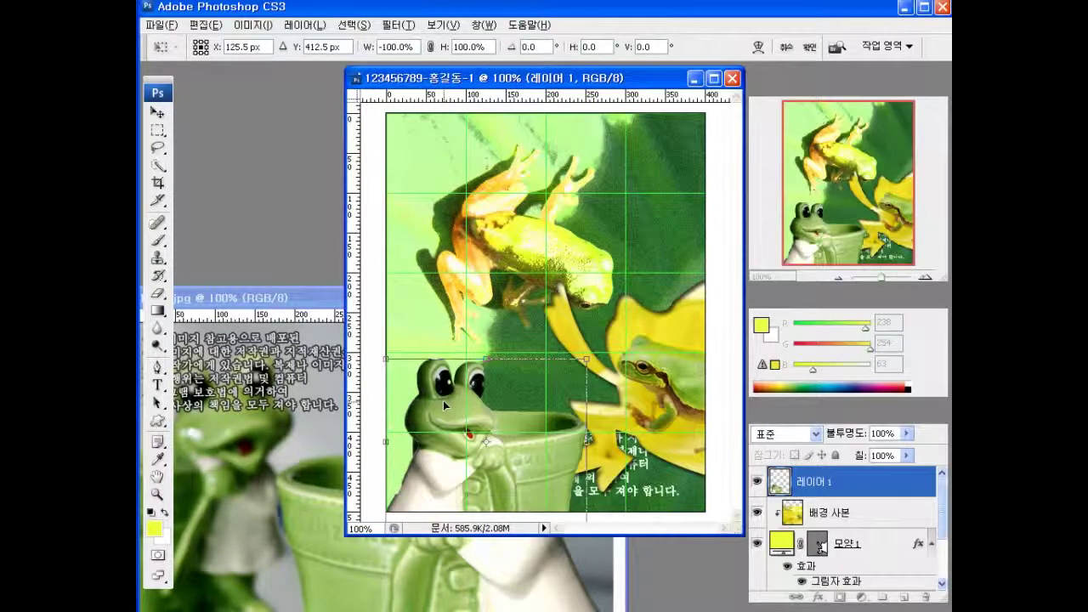
key("Return")
- Check the exam sheet's style requirement for 1급-3.jpg and add an Outer Glow to the frog-and-pot layer
key("alt+Tab")
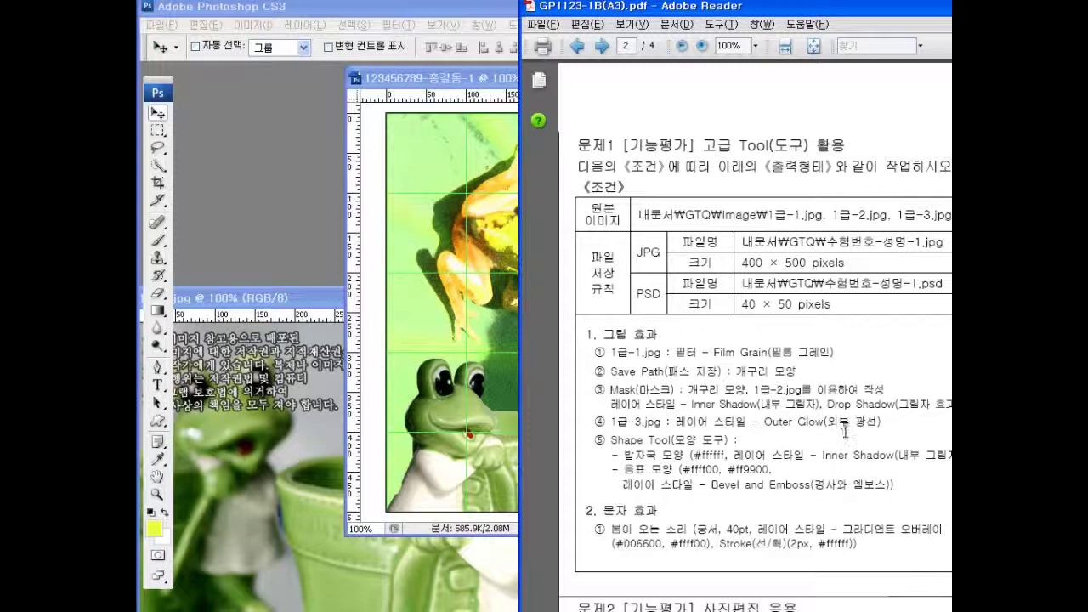
key("alt+Tab")
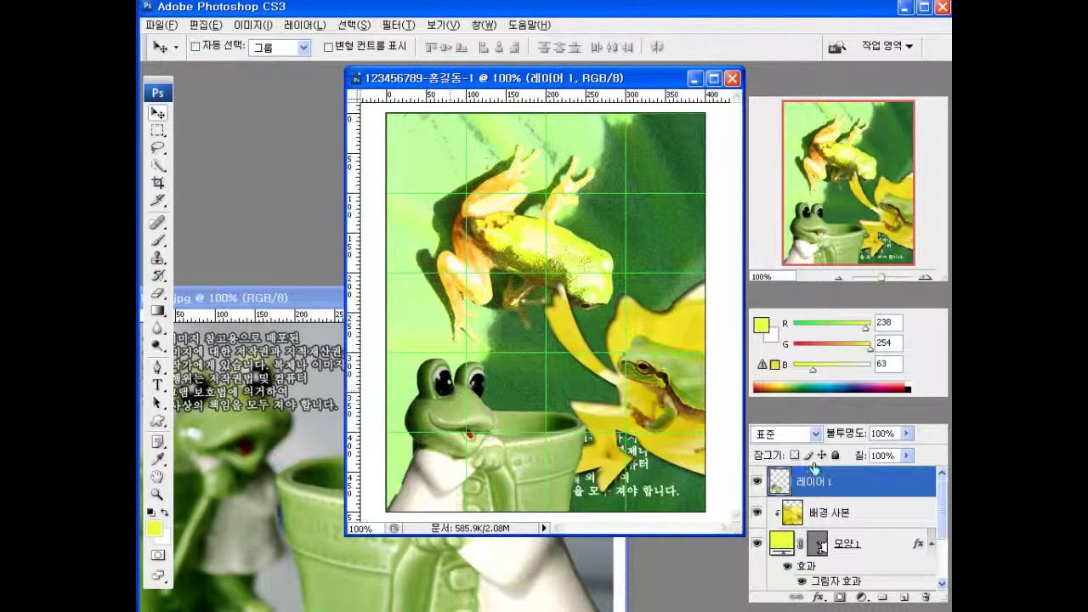
left_click(820, 598)
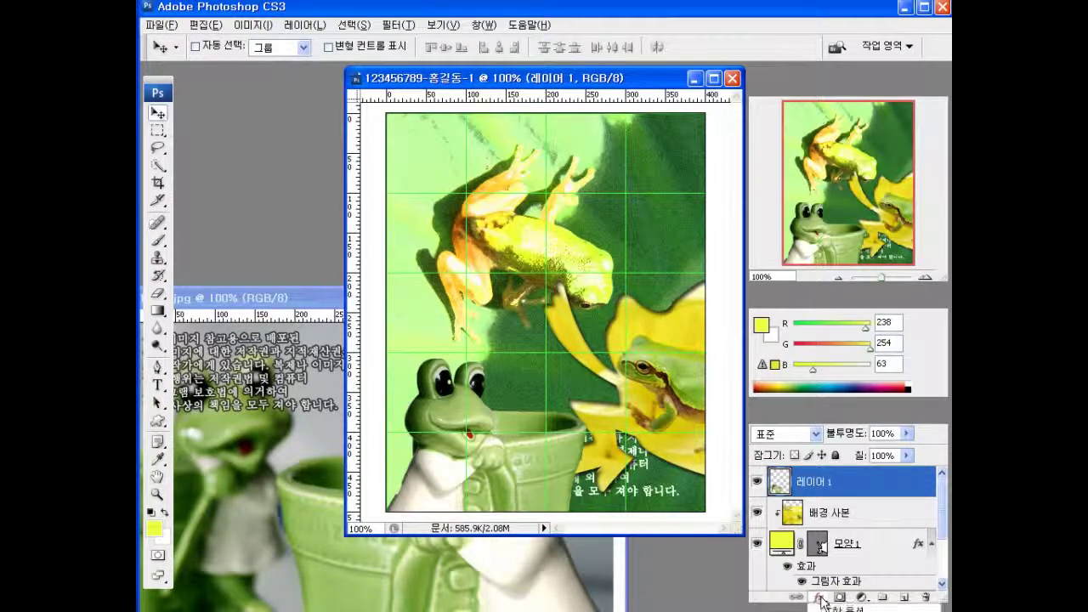
left_click(842, 611)
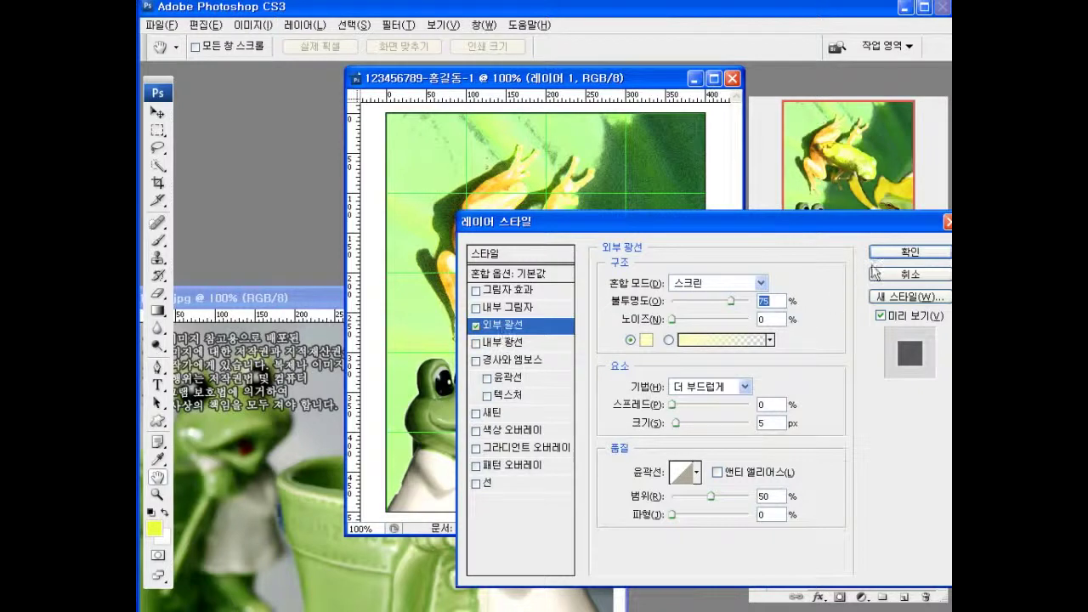
left_click(905, 251)
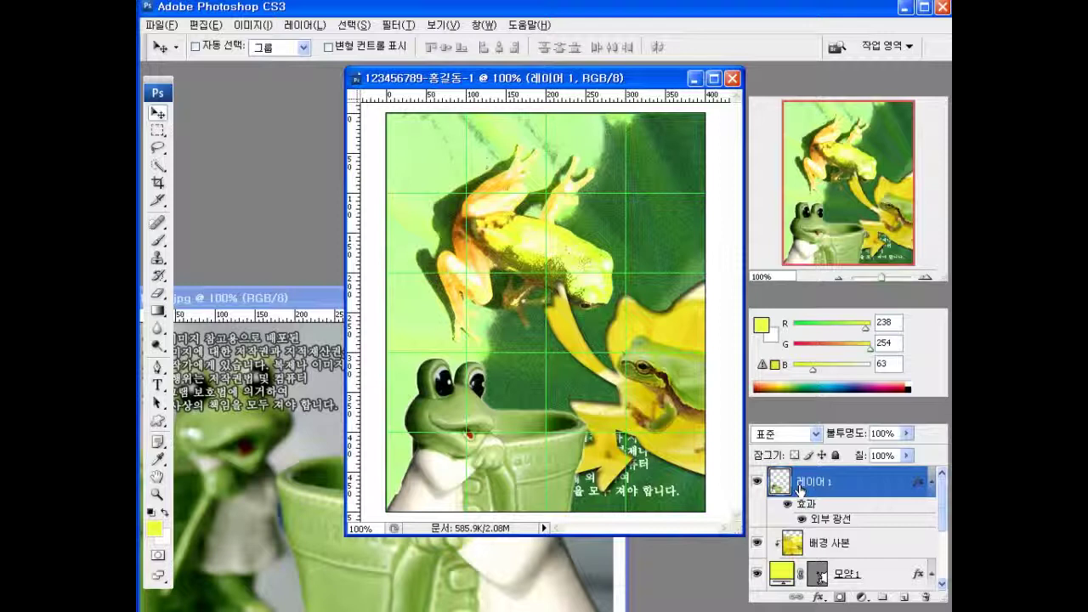
- Set the frog-and-pot layer's Outer Glow to 100% opacity and a size of 10 px
left_click(818, 598)
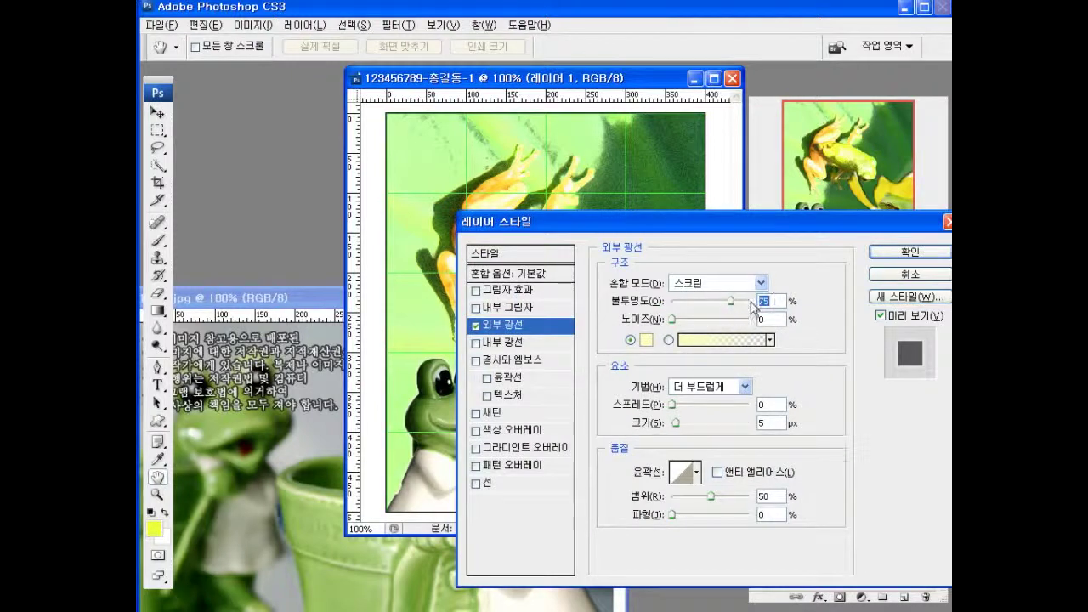
left_click_drag(739, 302, 752, 301)
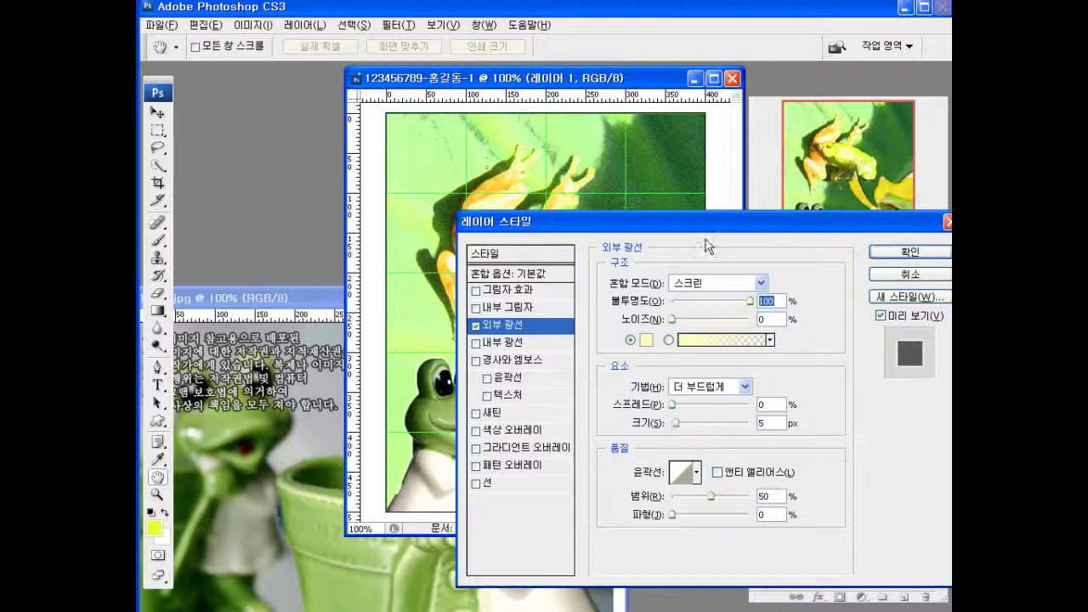
left_click_drag(701, 226, 833, 204)
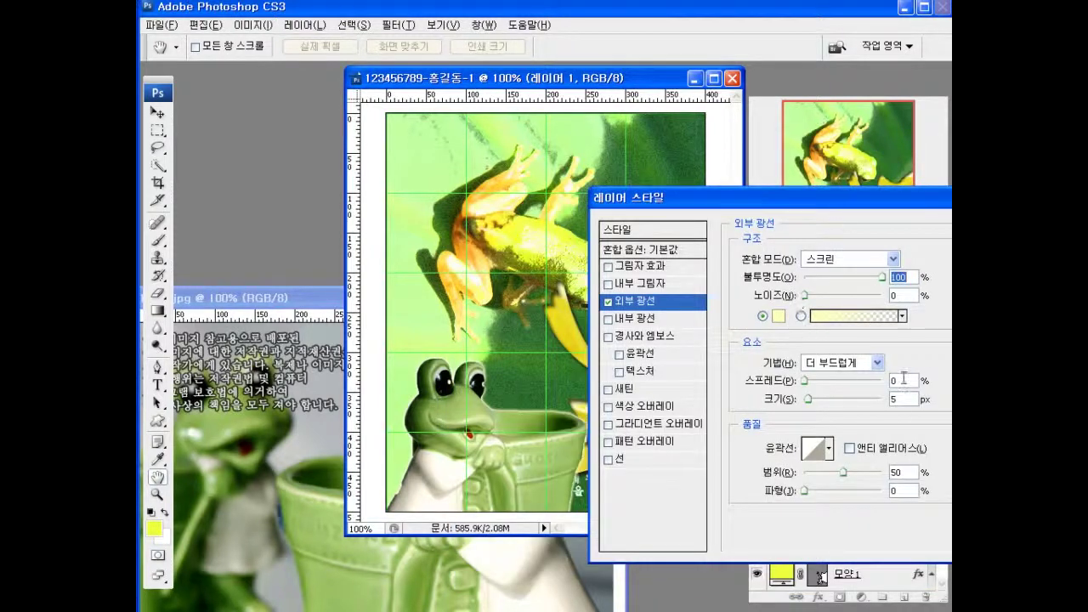
left_click(808, 400)
mouse_move(808, 400)
left_mouse_down()
mouse_move(826, 400)
mouse_move(811, 400)
left_mouse_up()
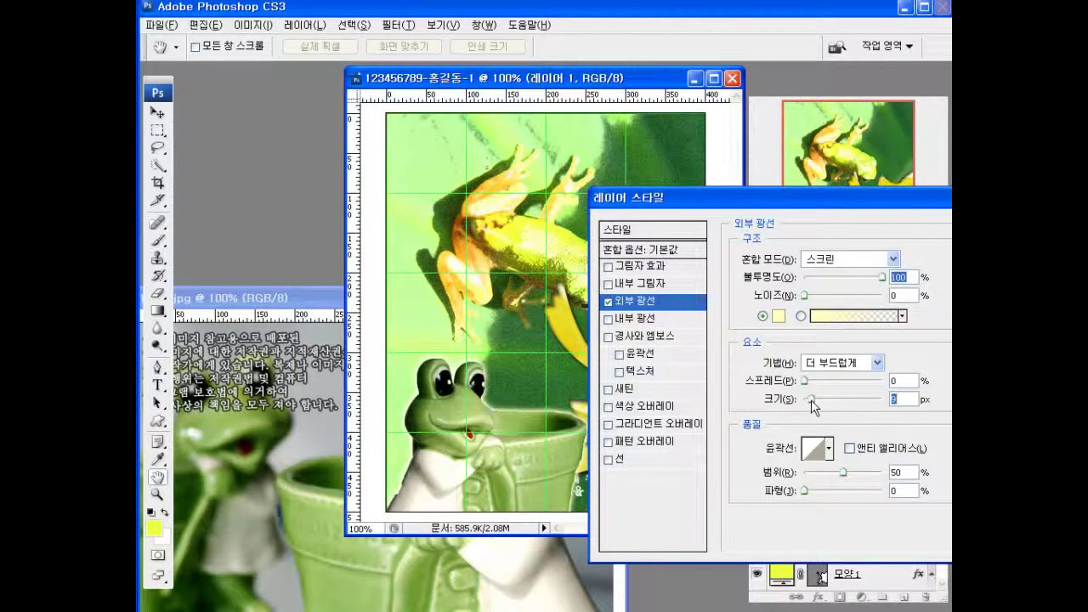
left_click_drag(811, 399, 813, 399)
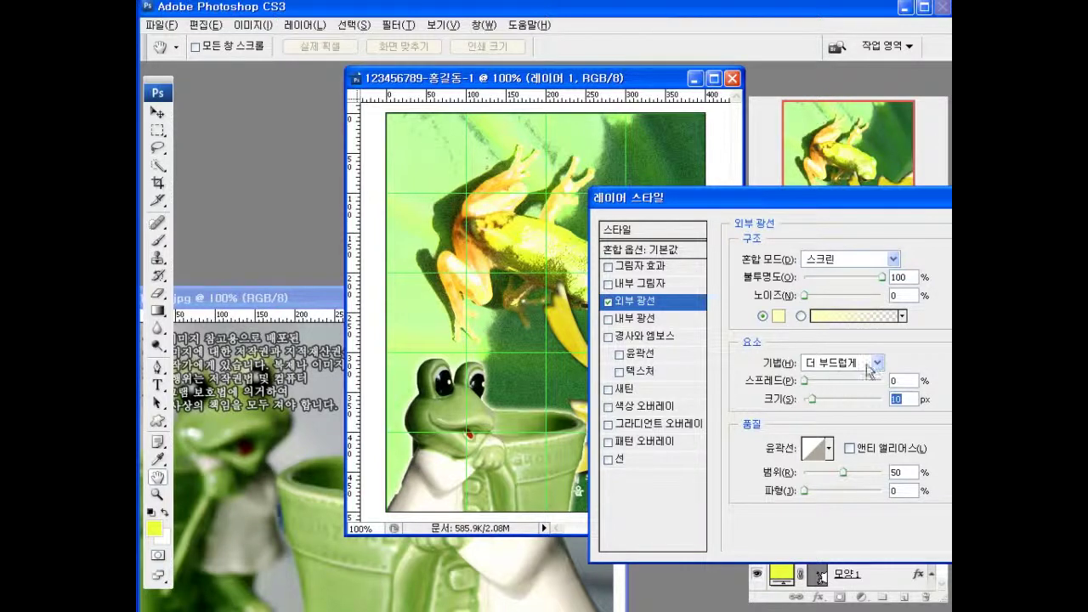
key("Return")
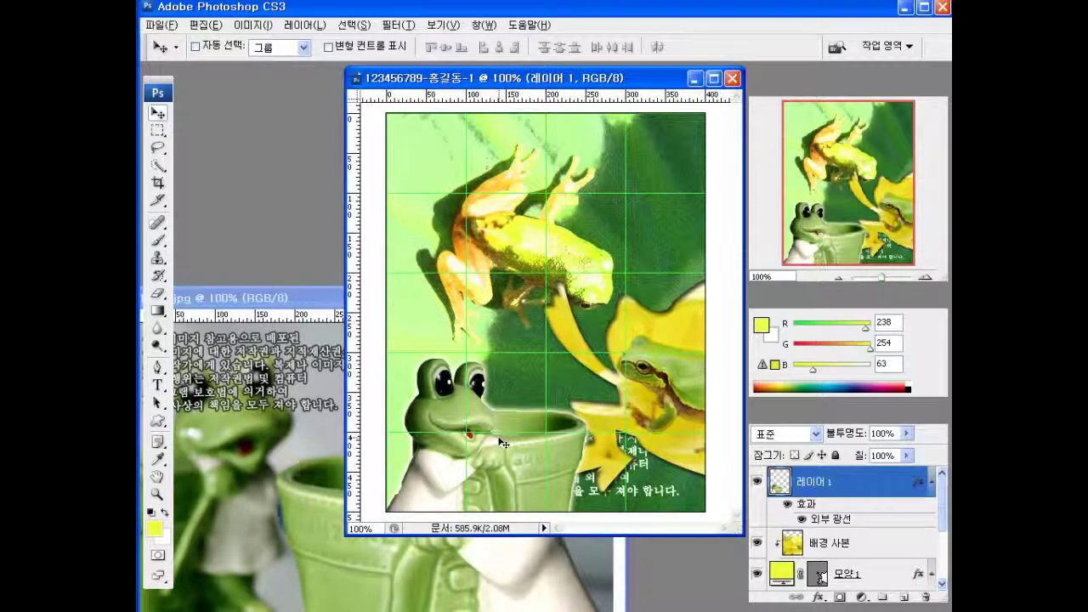
- Scale the frog-and-pot layer proportionally to about 91.7% and fit it against the canvas's lower-left corner
key("ctrl+t")
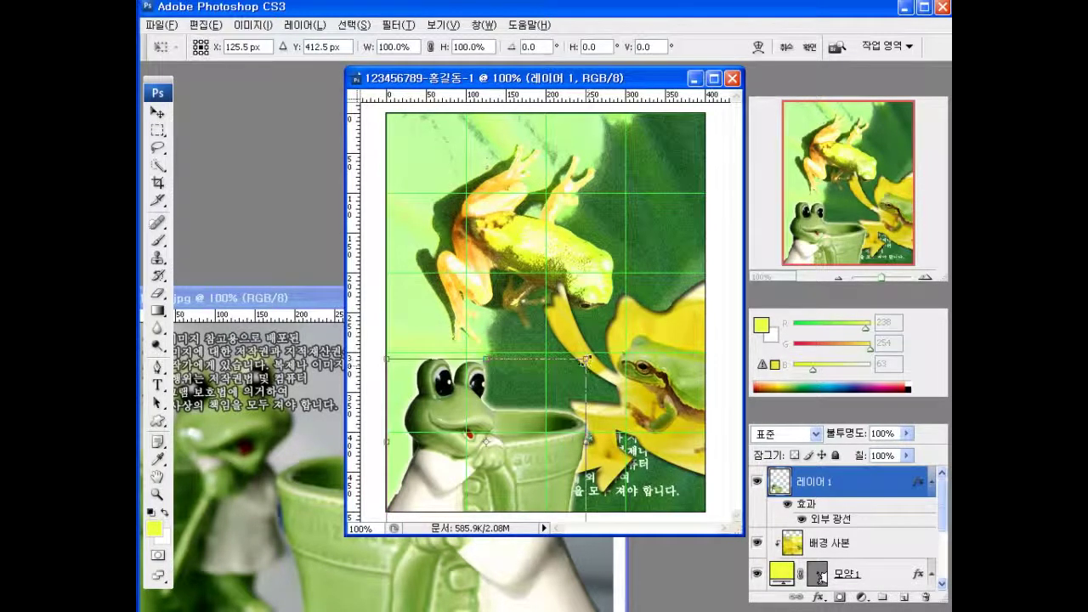
left_click_drag(585, 361, 535, 374)
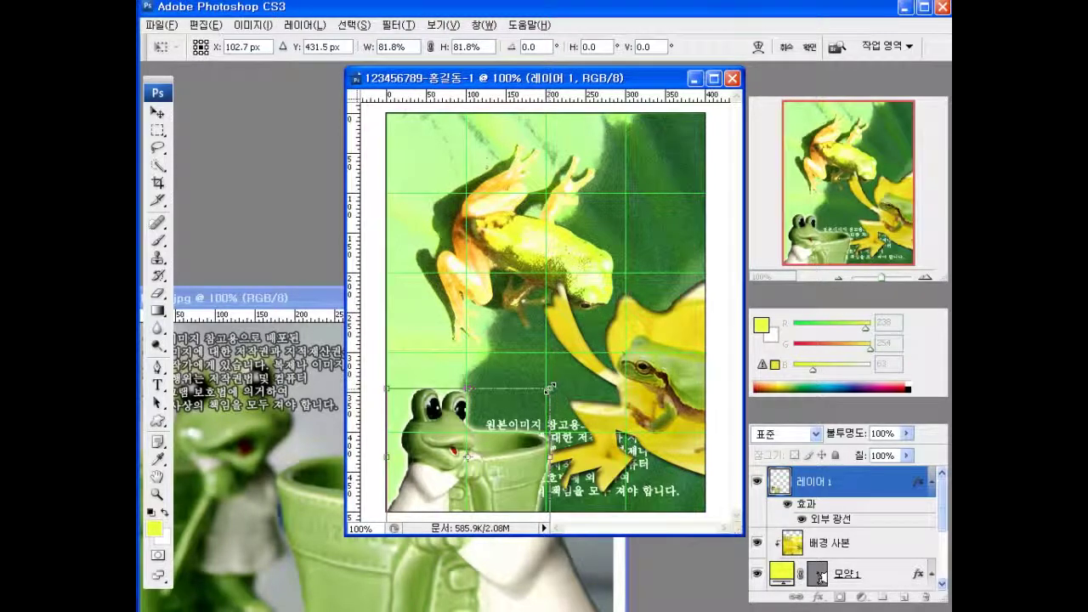
left_click_drag(549, 388, 553, 337)
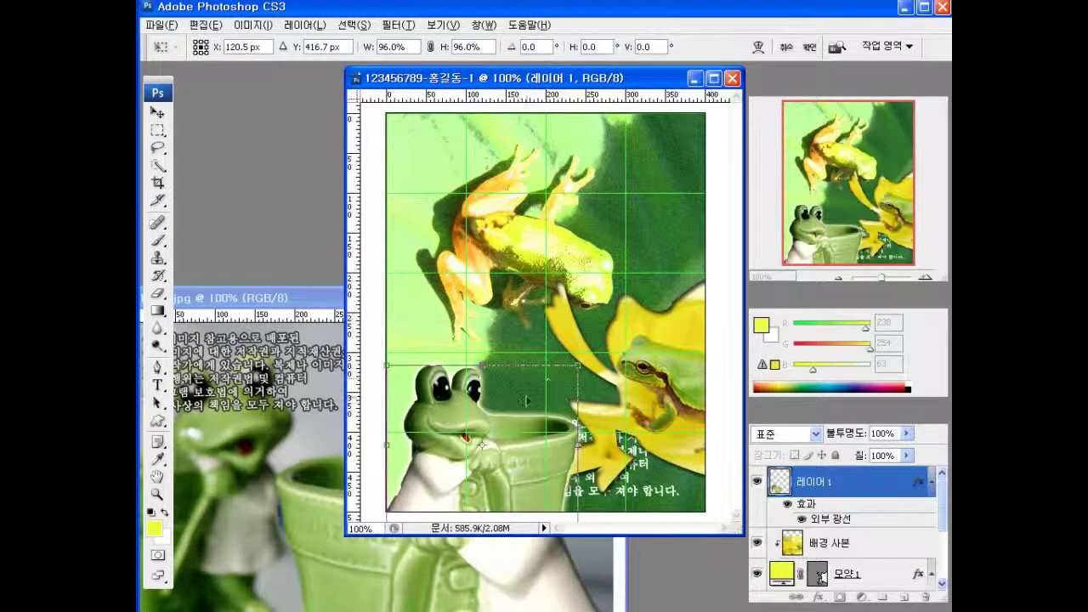
mouse_move(526, 395)
left_mouse_down()
mouse_move(510, 393)
mouse_move(517, 386)
left_mouse_up()
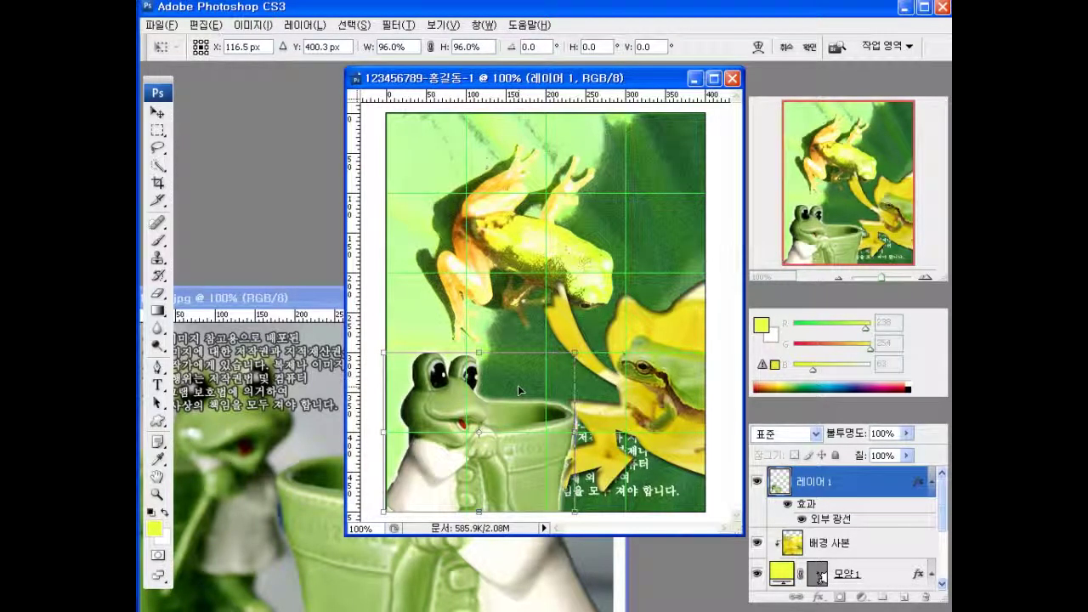
left_click_drag(576, 352, 565, 360)
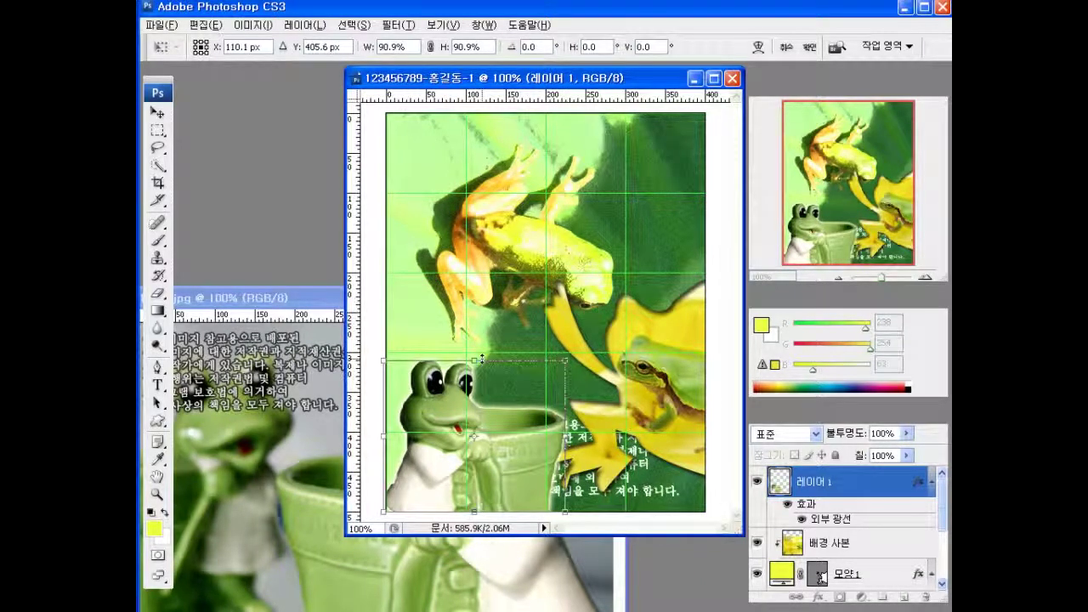
left_click_drag(565, 358, 568, 357)
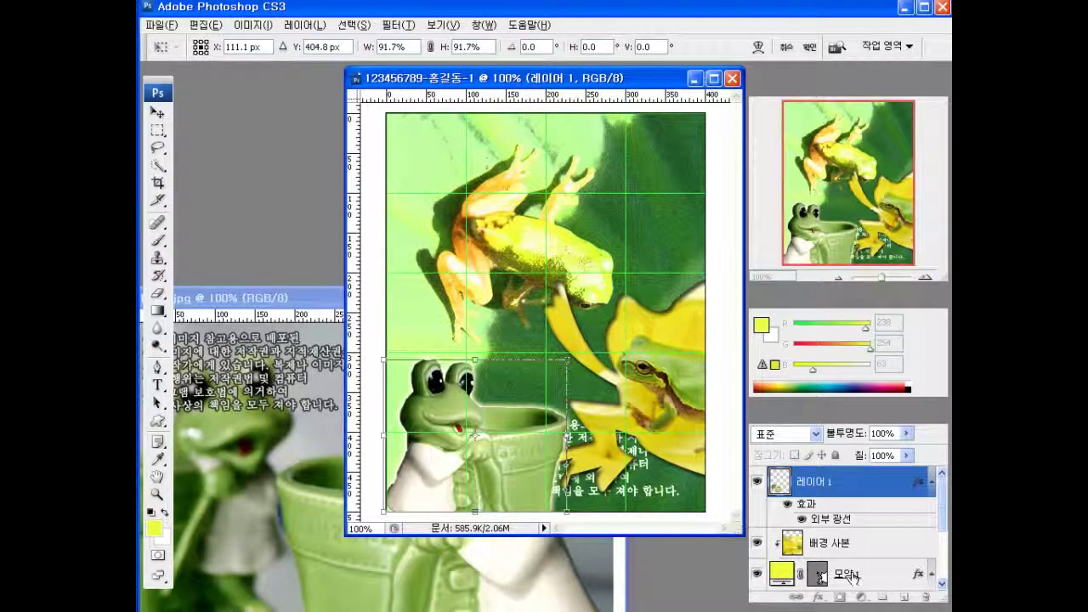
key("Return")
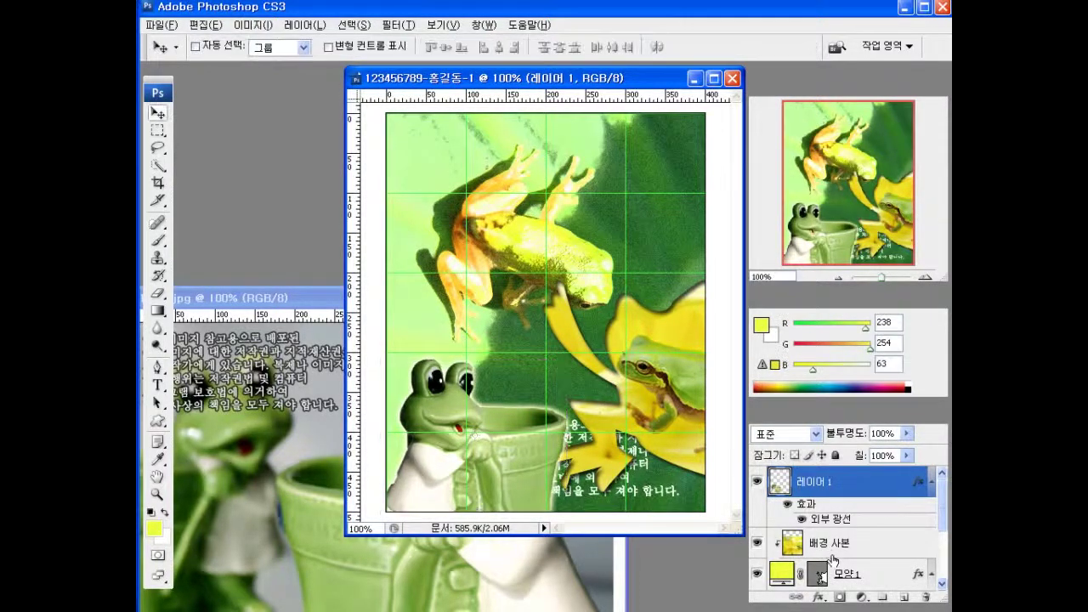
- Move the frog shape 모양 1 down and to the right, and shift the clipped 배경 사본 image right within it
left_click(848, 573)
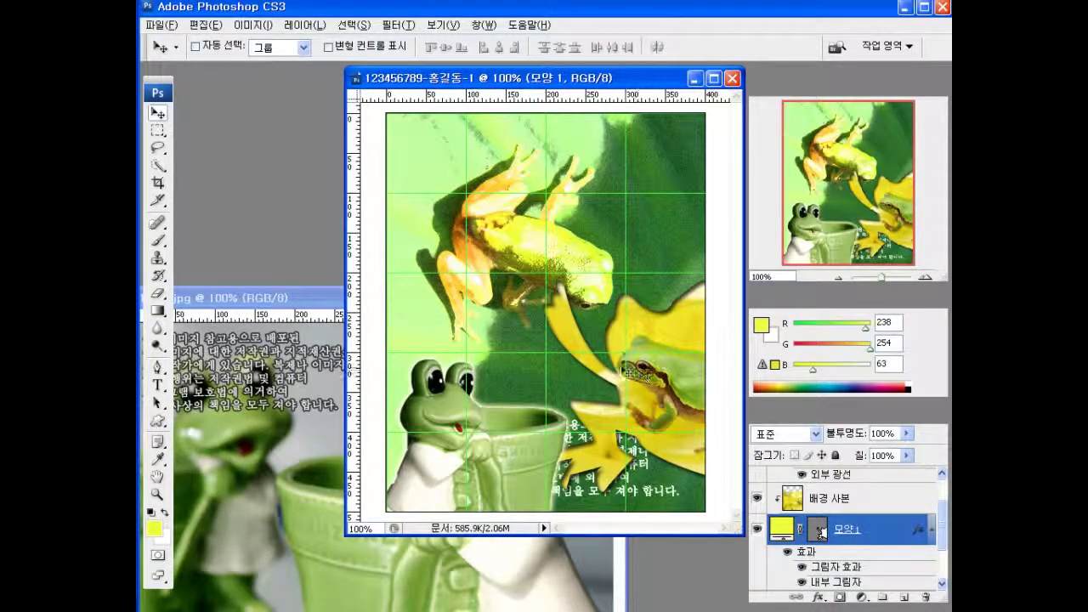
left_click_drag(621, 368, 635, 395)
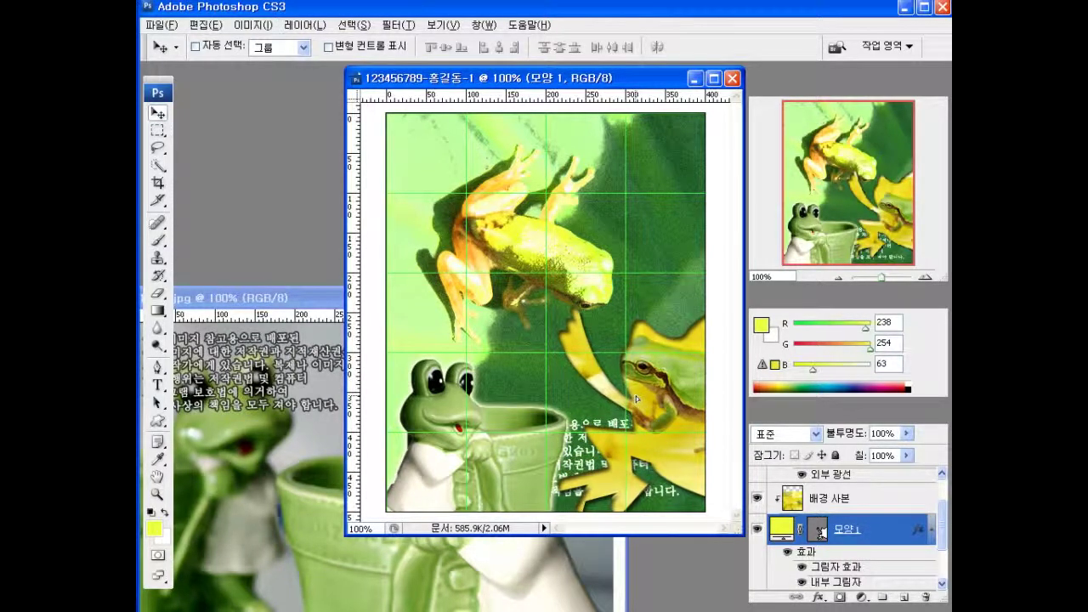
left_click(808, 500)
left_click_drag(661, 374, 687, 371)
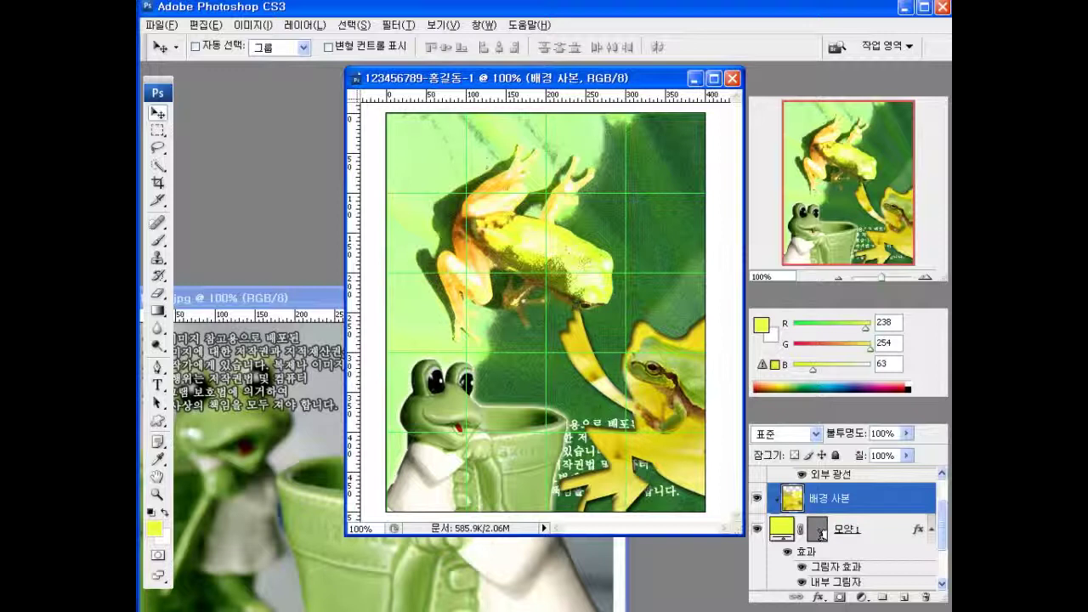
- Check the exam sheet's Shape Tool requirements and where the paw prints sit in the sample output
key("alt+Tab")
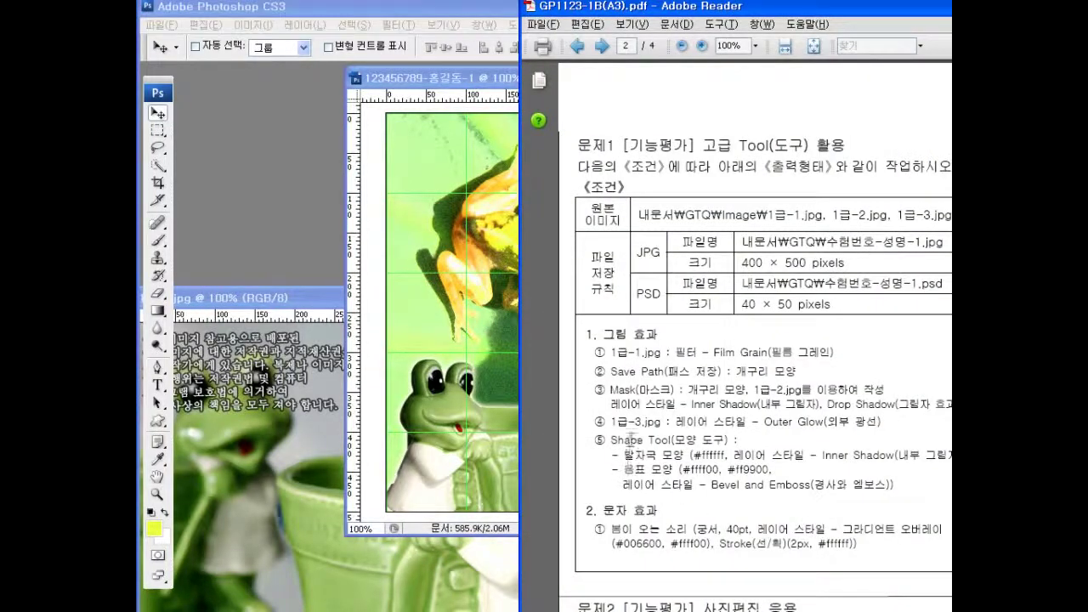
left_click_drag(610, 440, 726, 456)
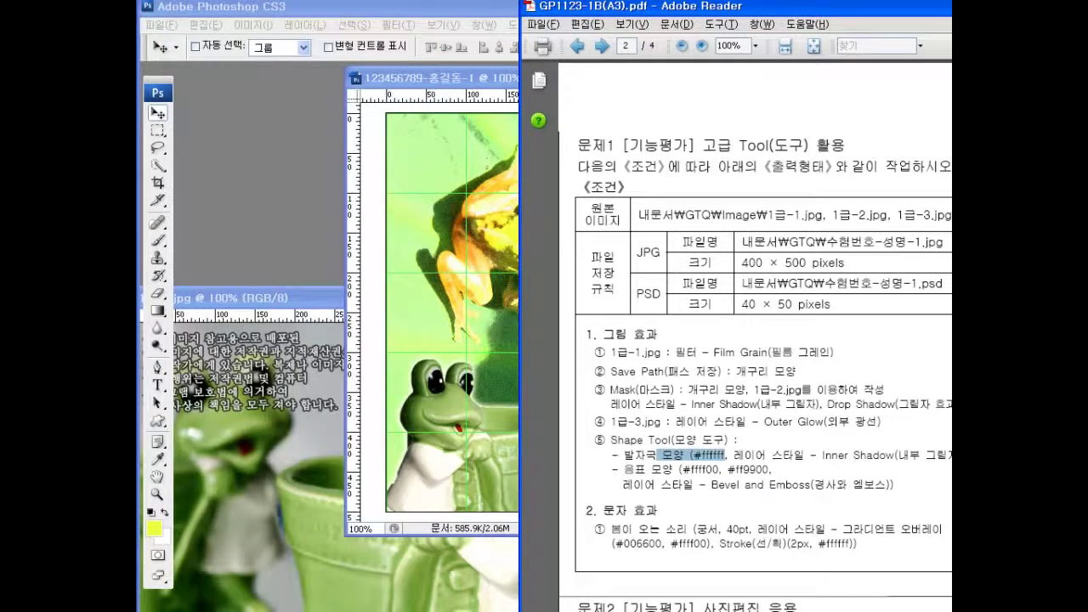
left_click_drag(1065, 8, 750, 29)
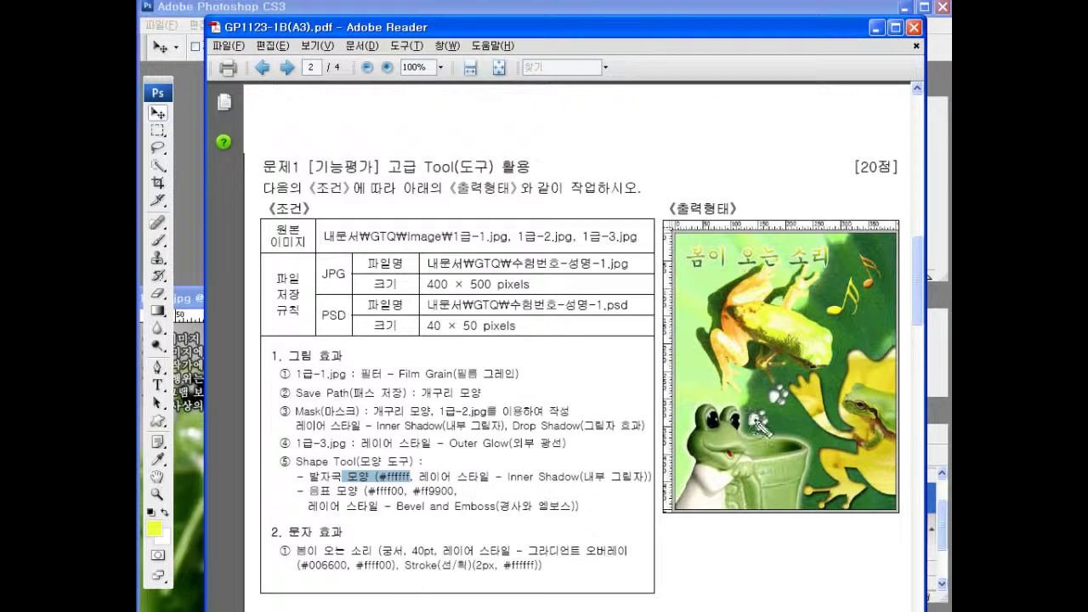
mouse_move(770, 425)
left_mouse_down()
mouse_move(751, 435)
mouse_move(762, 412)
mouse_move(770, 418)
left_mouse_up()
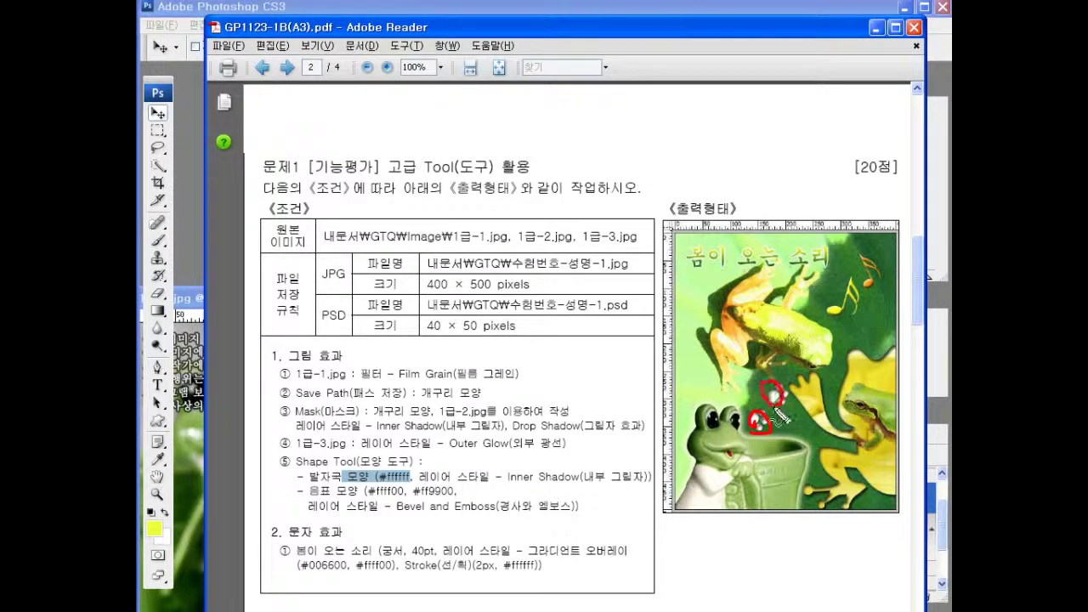
key("Escape")
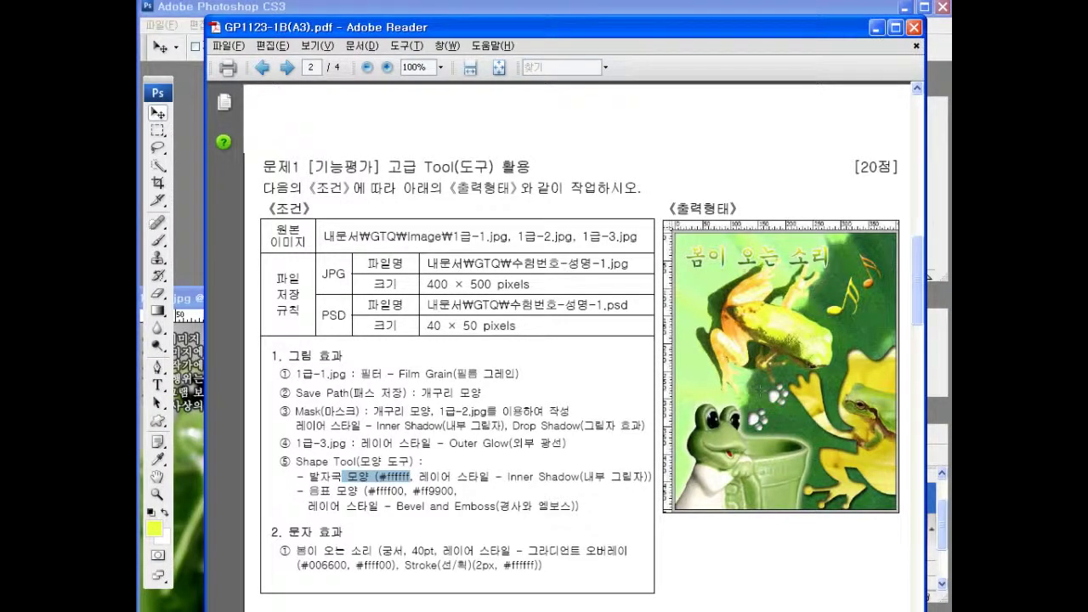
left_click(161, 8)
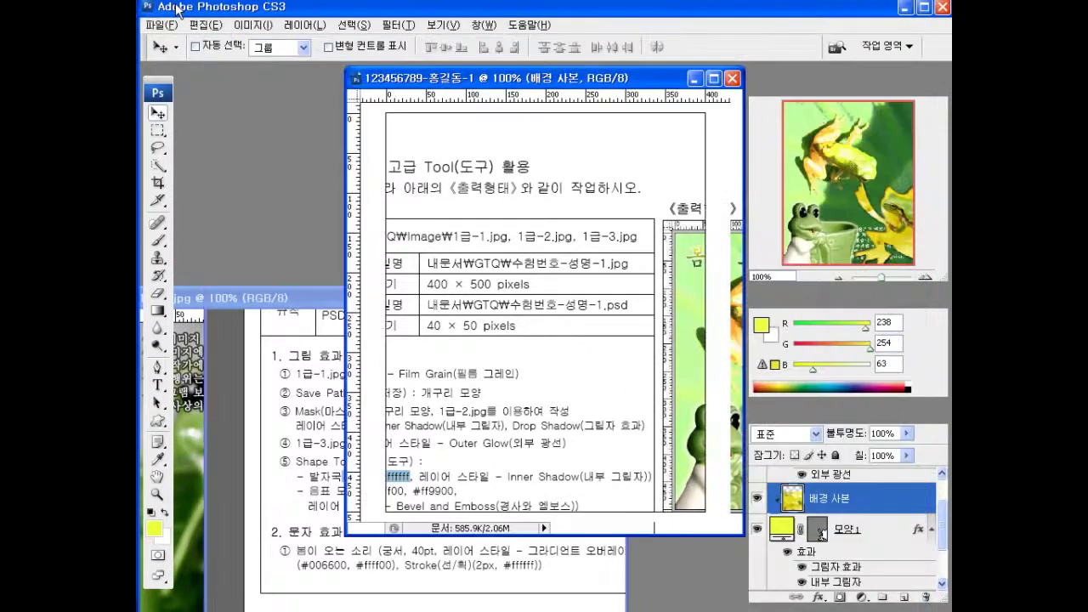
- Activate the Custom Shape tool with the solid single paw print as its shape and white as its colour
left_click(162, 423)
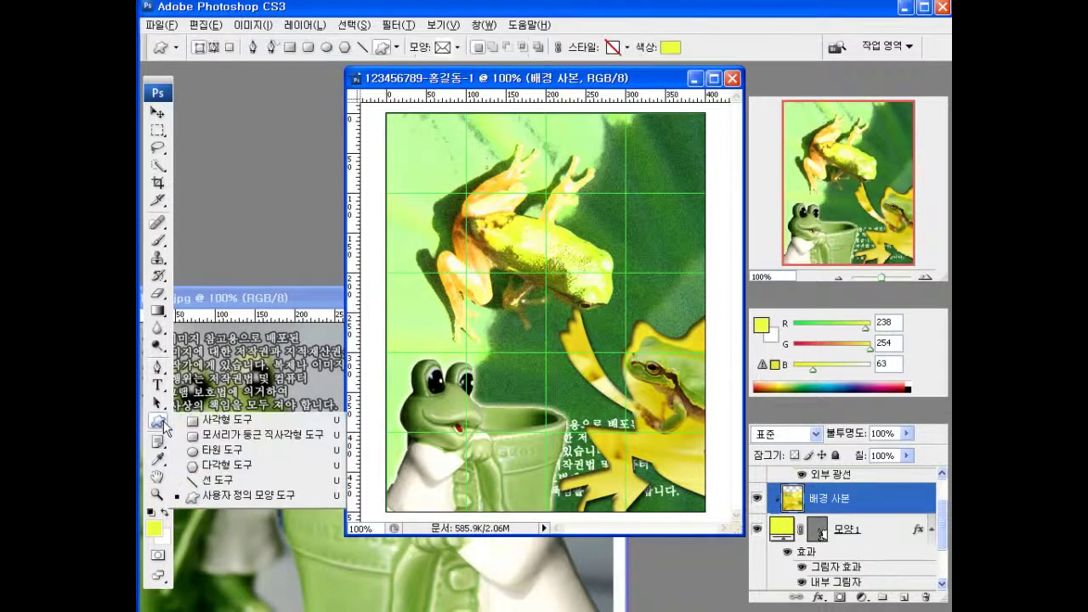
left_click(247, 495)
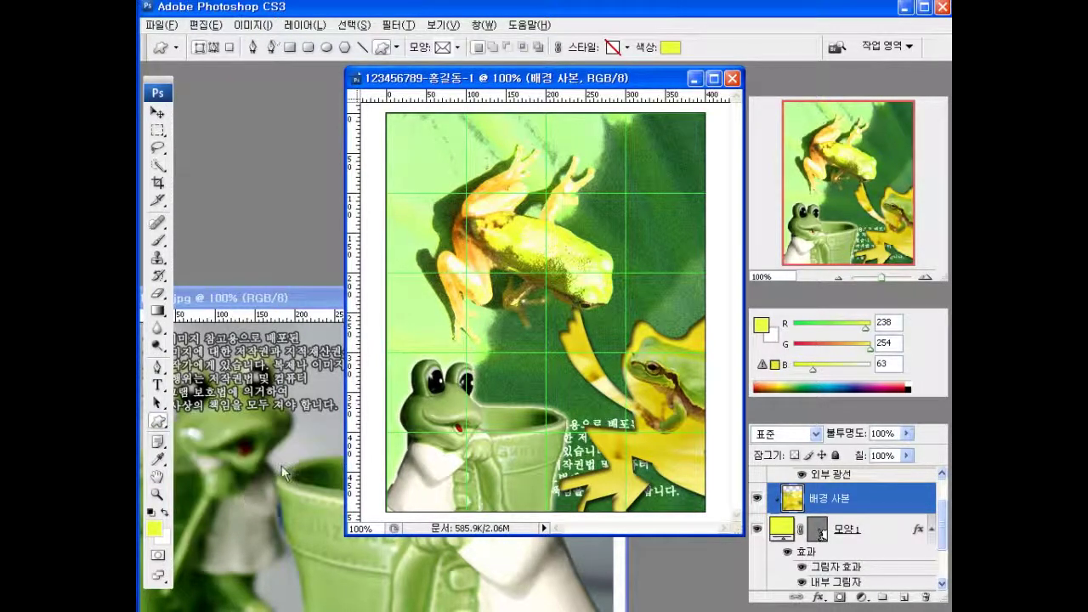
left_click(457, 48)
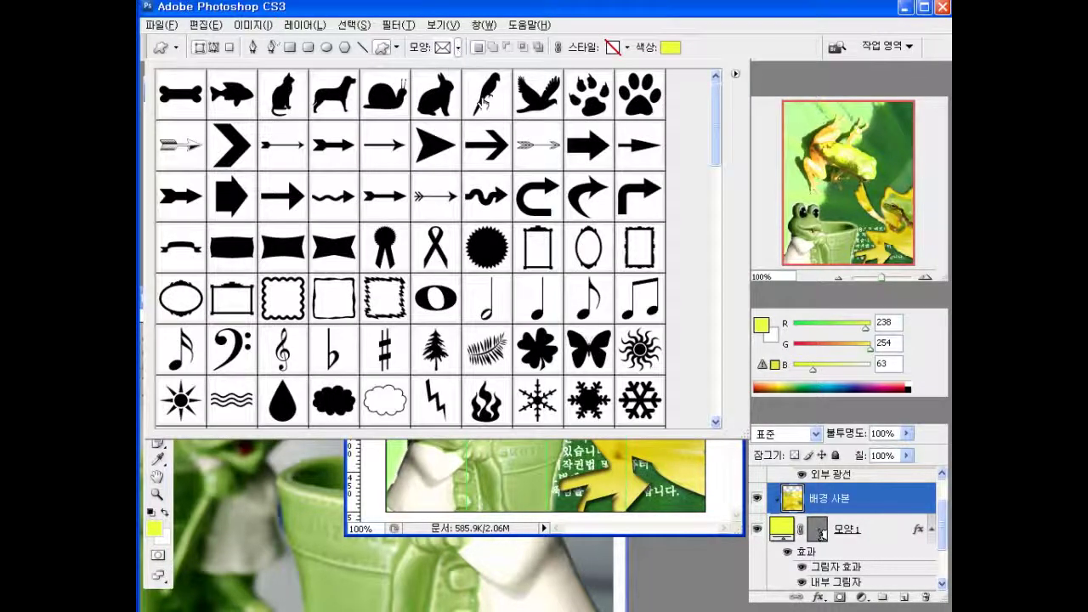
double_click(640, 95)
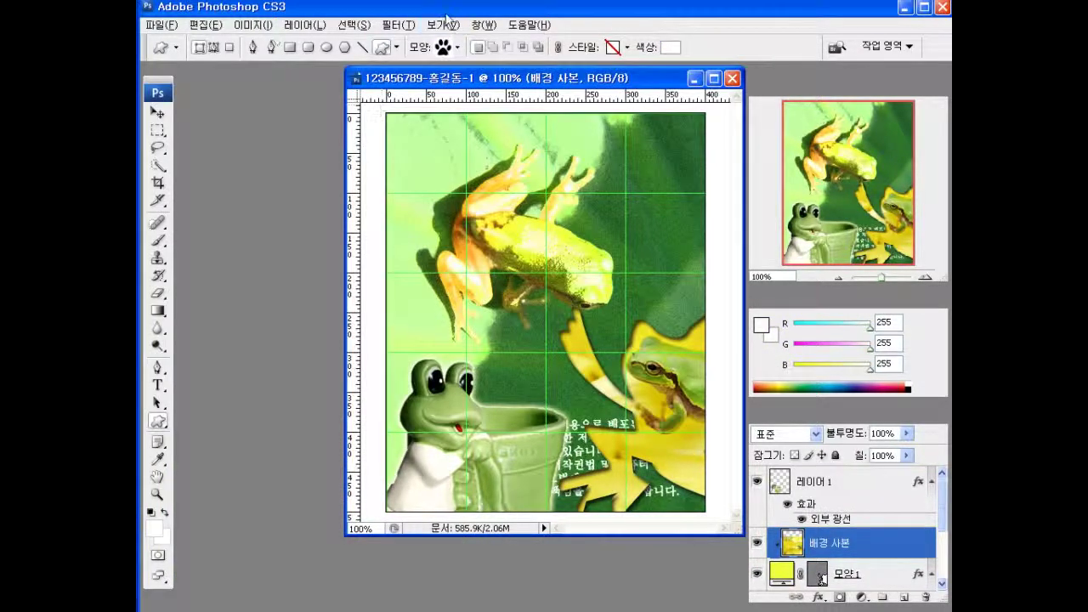
- Browse the custom shape library for a paw-print shape that matches the sample output
left_click(457, 49)
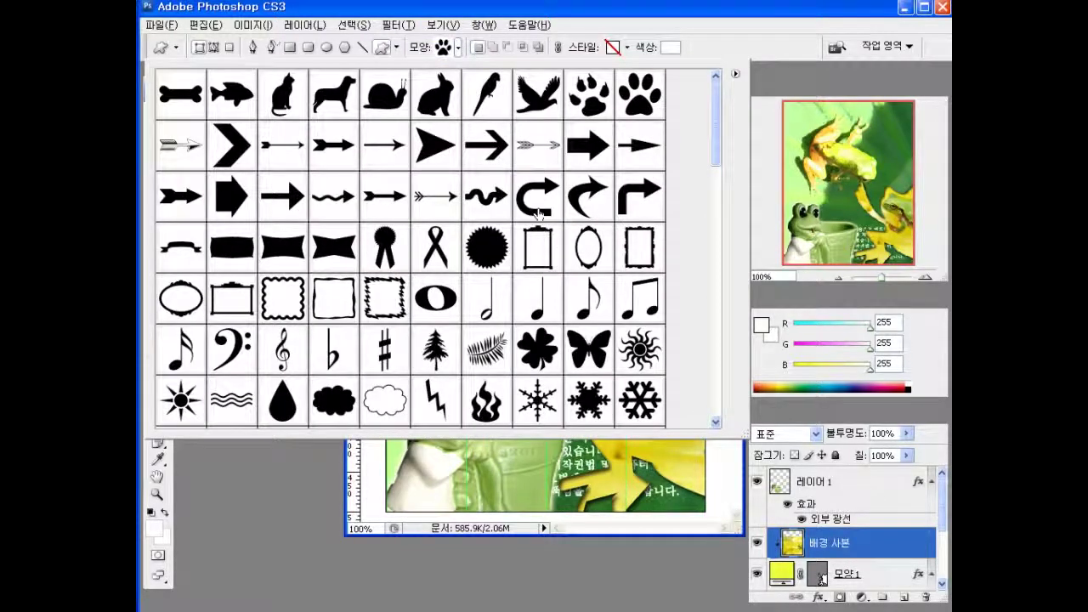
scroll(537, 213, "down", 3)
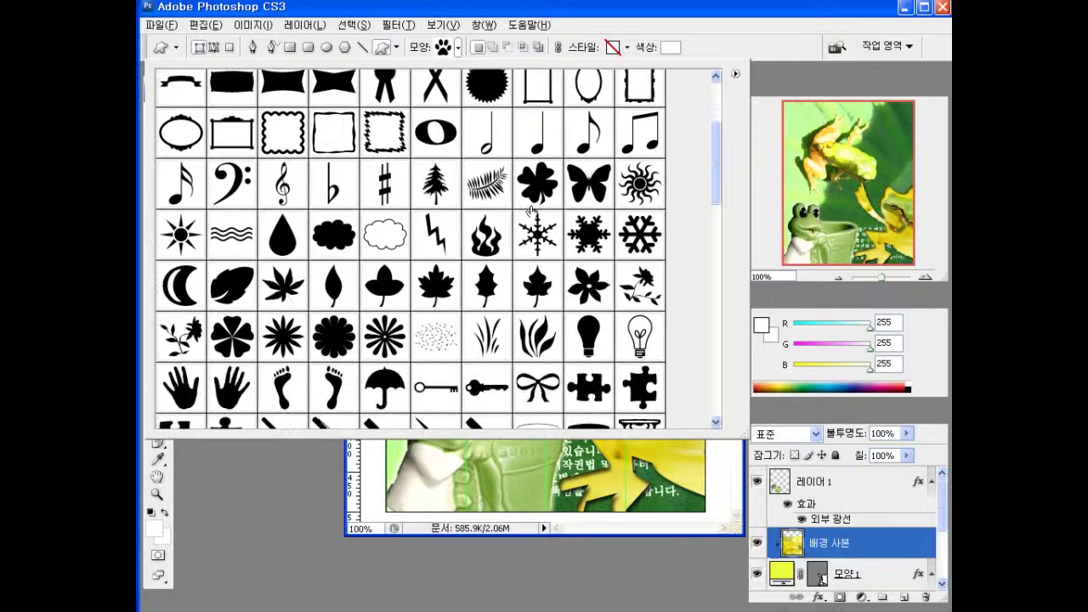
scroll(530, 210, "down", 7)
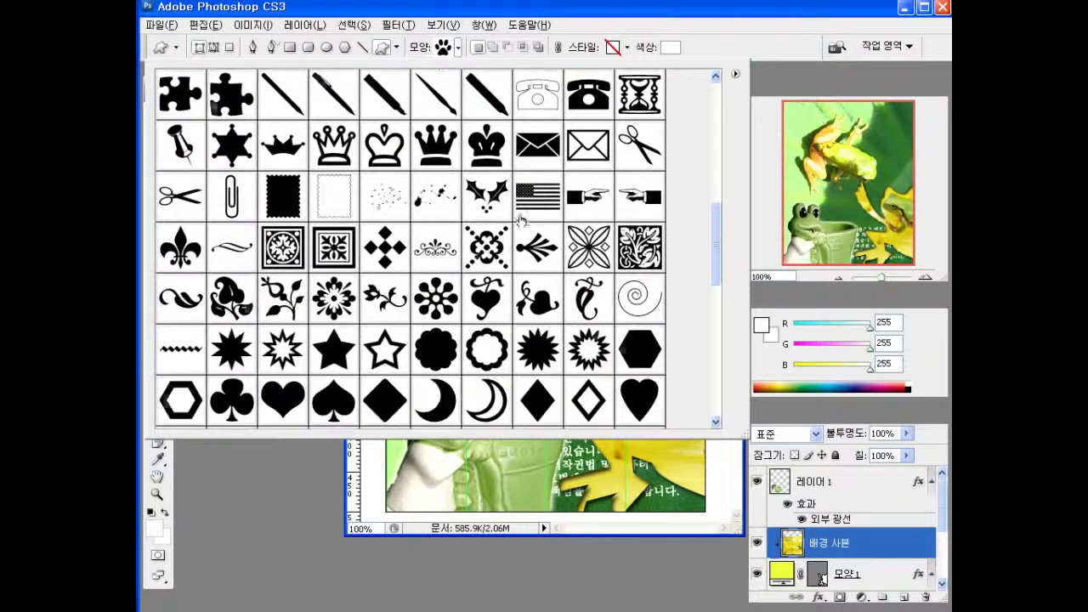
scroll(522, 220, "down", 6)
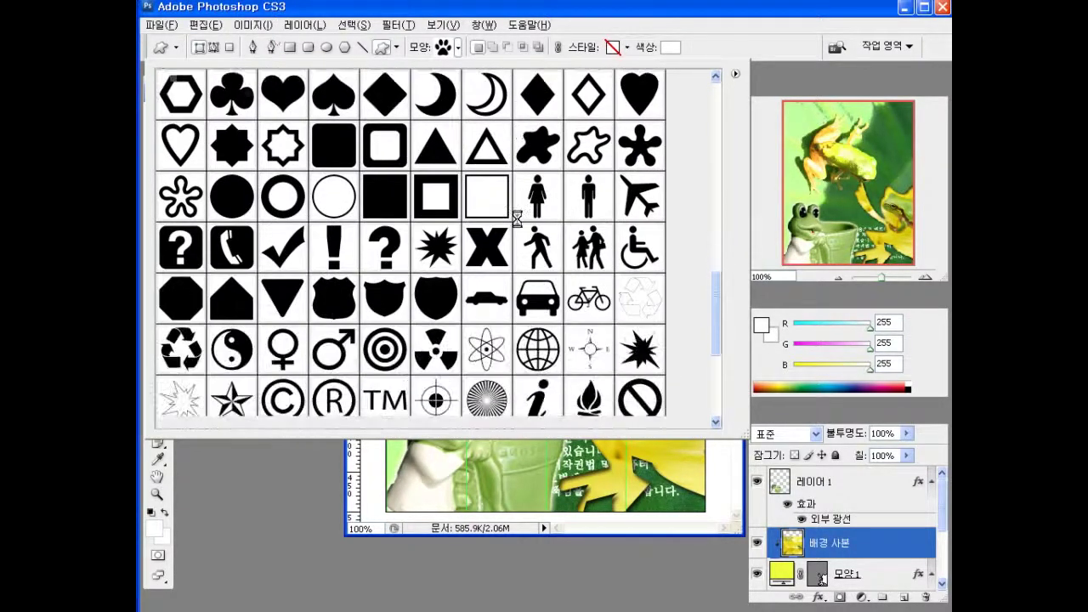
scroll(517, 220, "down", 5)
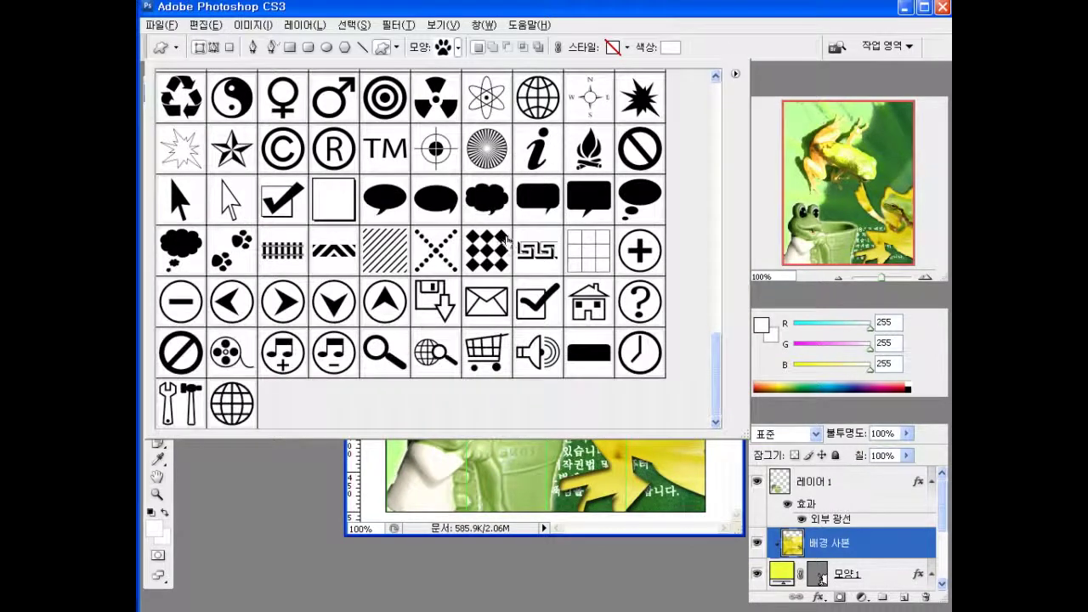
scroll(506, 241, "up", 2)
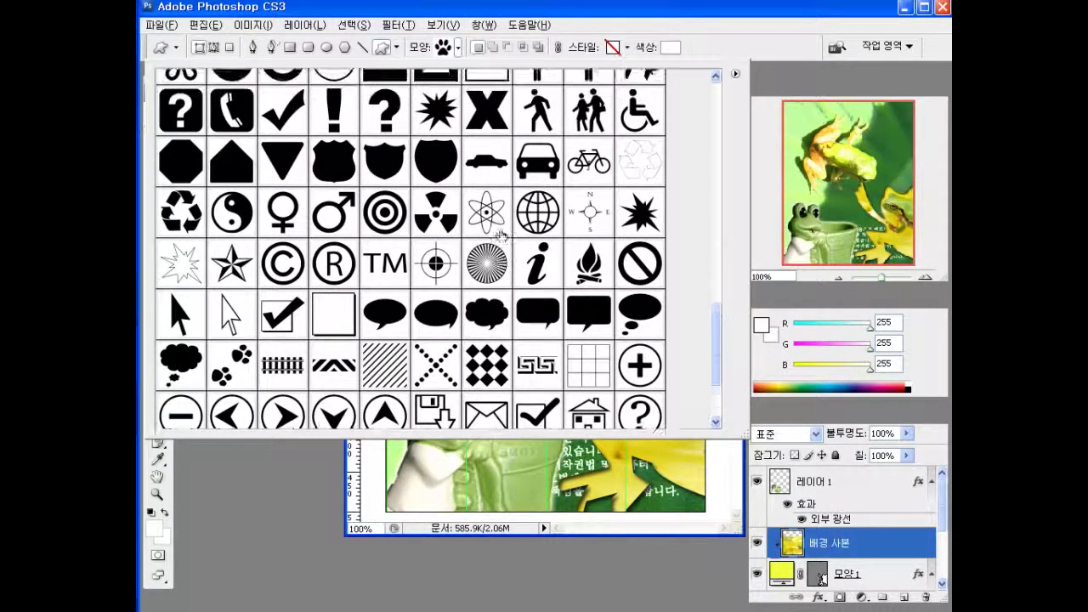
scroll(502, 234, "up", 4)
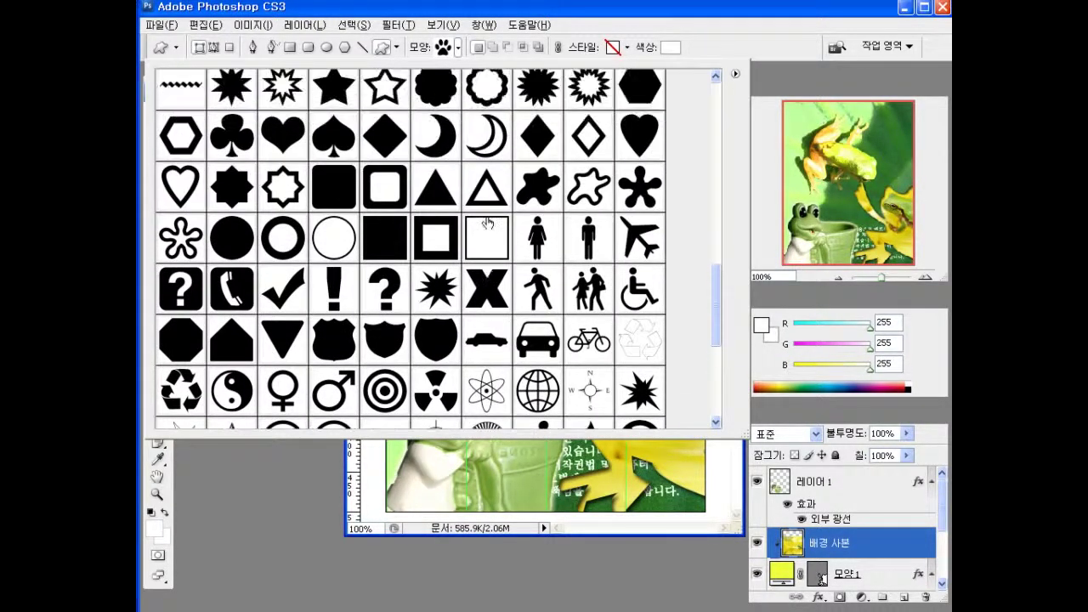
scroll(484, 218, "up", 5)
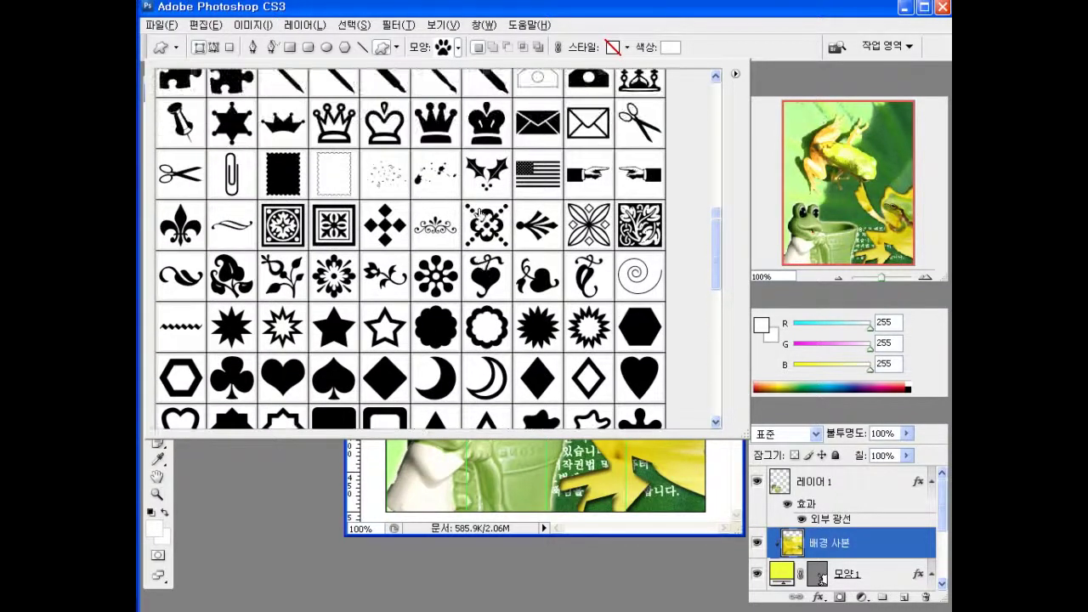
scroll(479, 212, "up", 3)
scroll(472, 209, "up", 1)
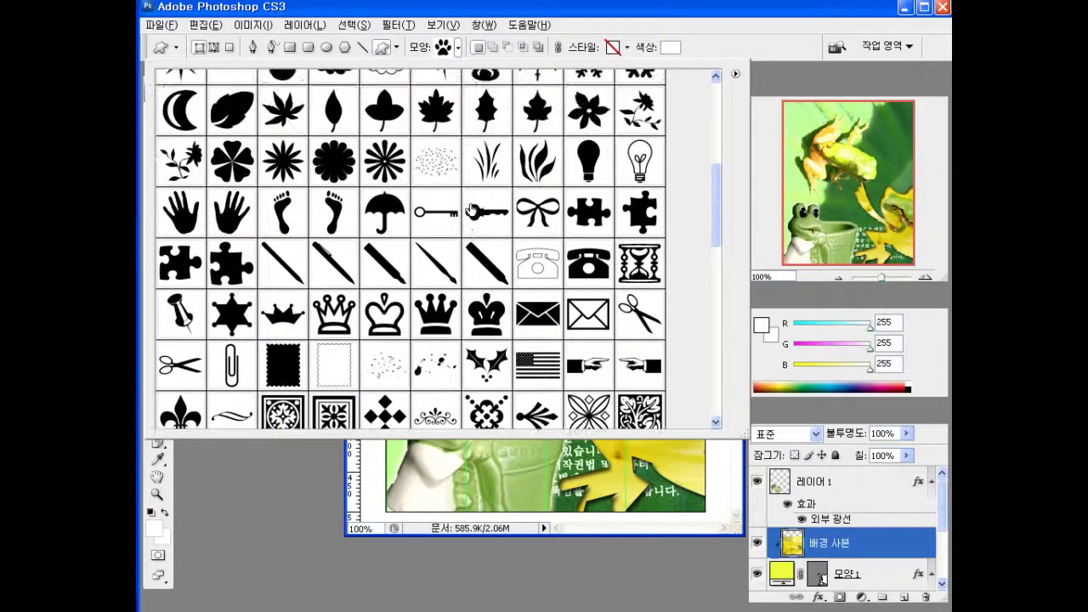
scroll(470, 208, "up", 1)
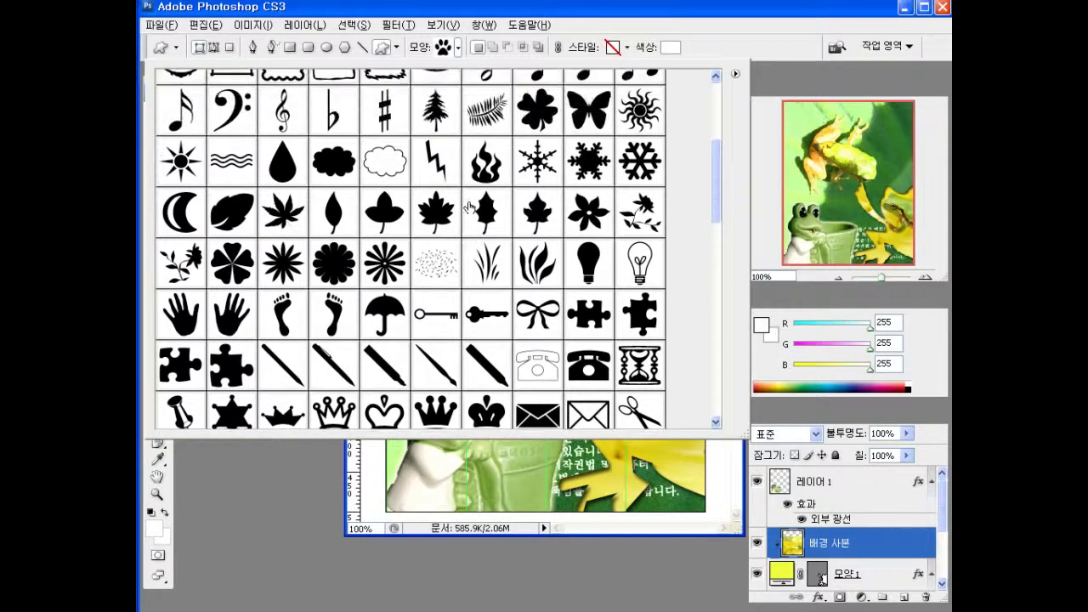
scroll(468, 207, "up", 3)
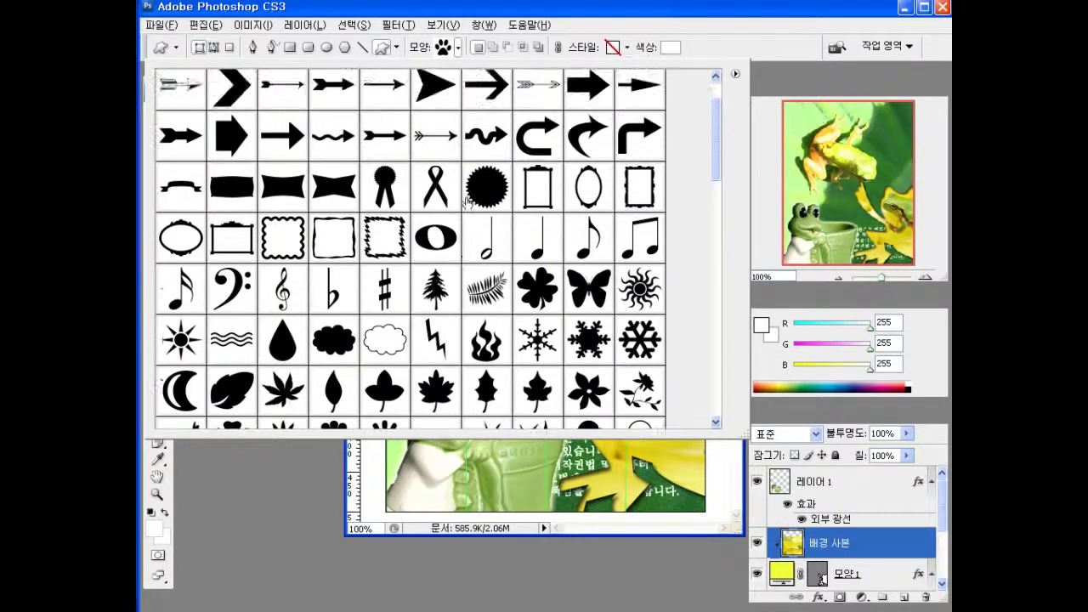
scroll(469, 204, "up", 1)
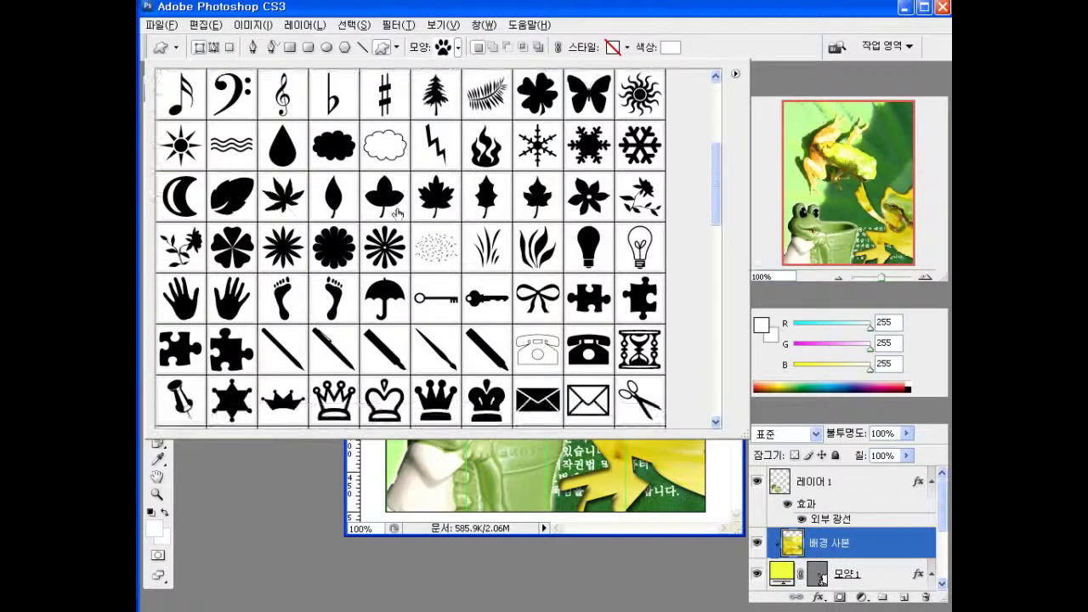
- Find the double paw-print track shape near the end of the shape library and choose it as the custom shape
scroll(397, 213, "down", 5)
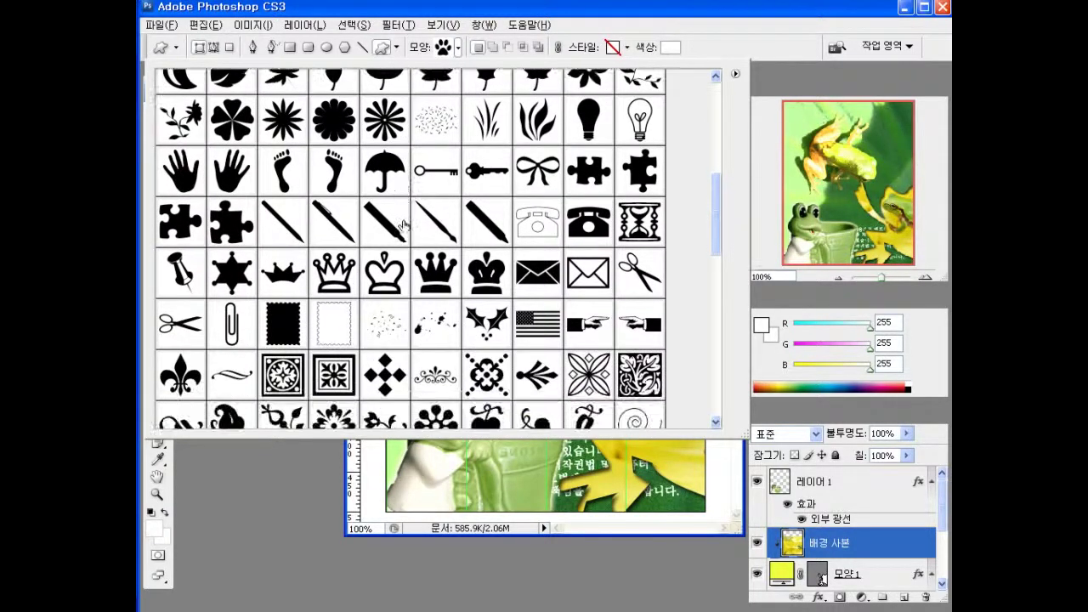
scroll(403, 226, "down", 4)
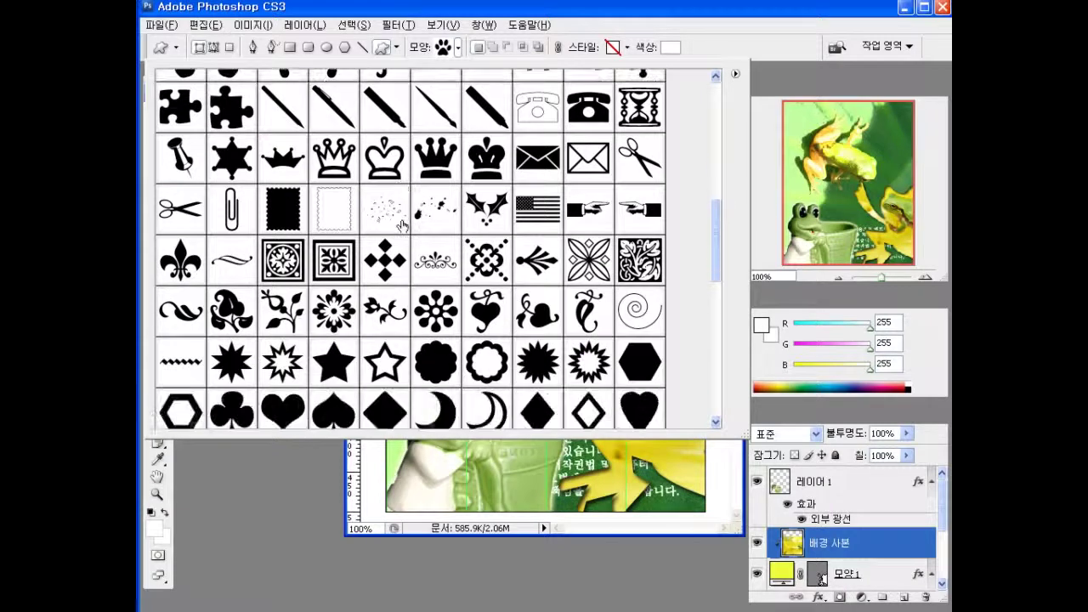
scroll(401, 224, "down", 4)
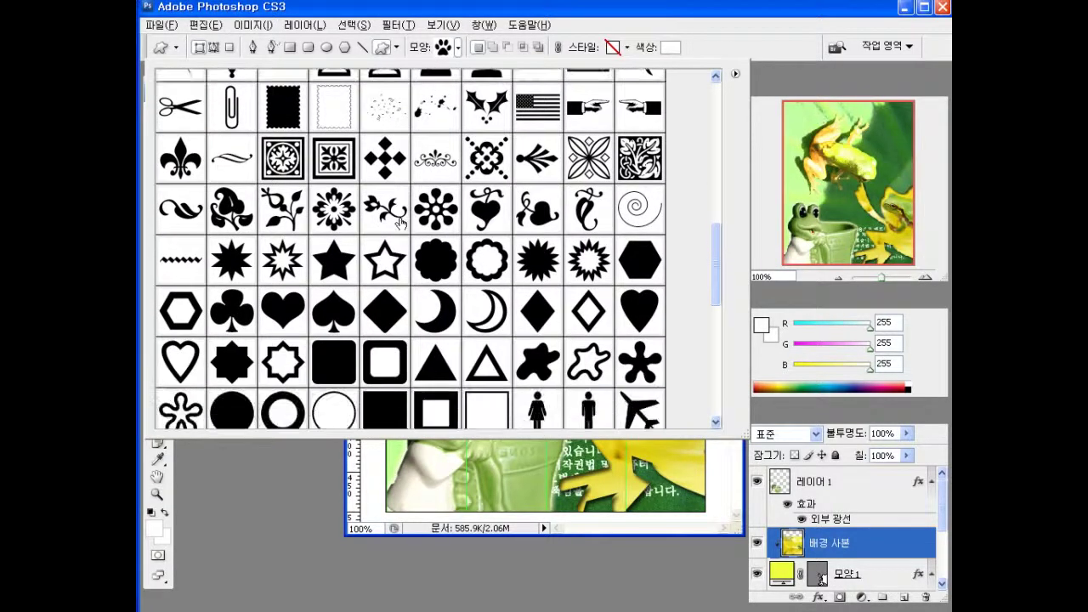
scroll(400, 223, "down", 6)
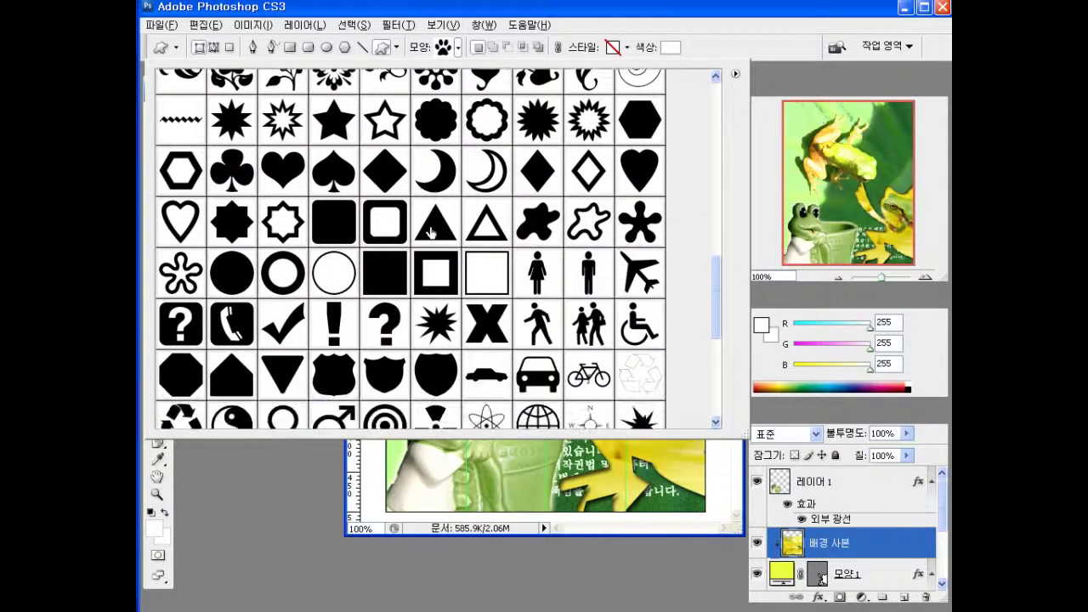
scroll(430, 232, "down", 6)
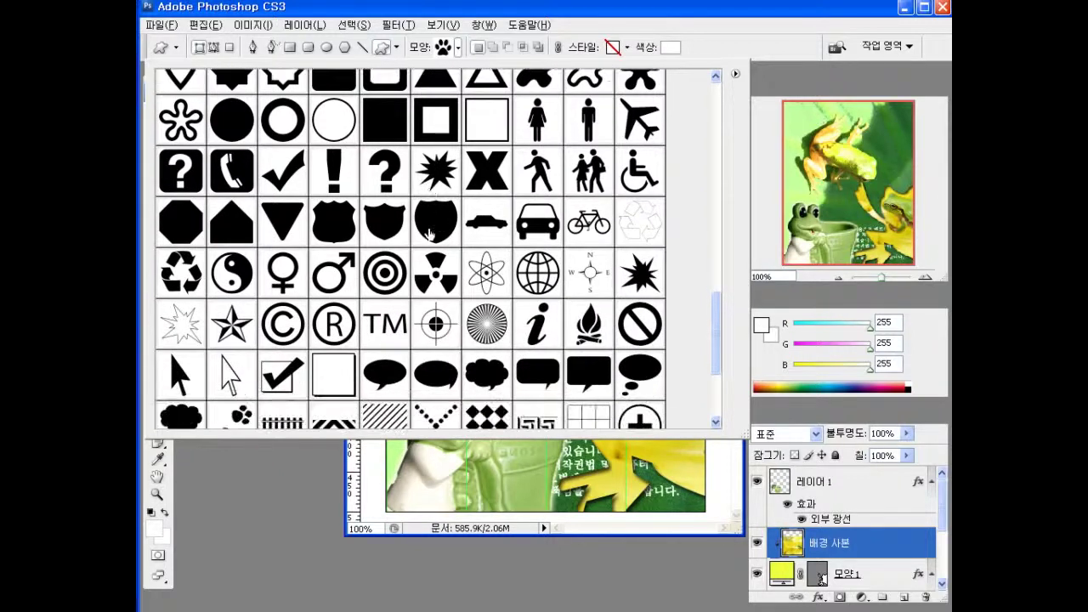
scroll(430, 232, "down", 6)
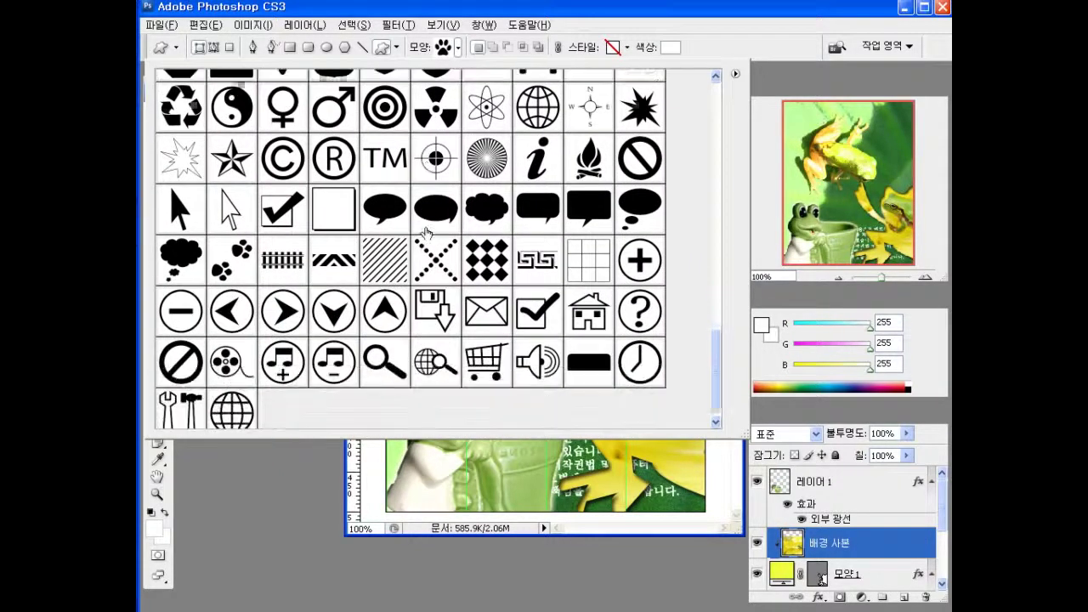
scroll(425, 232, "down", 1)
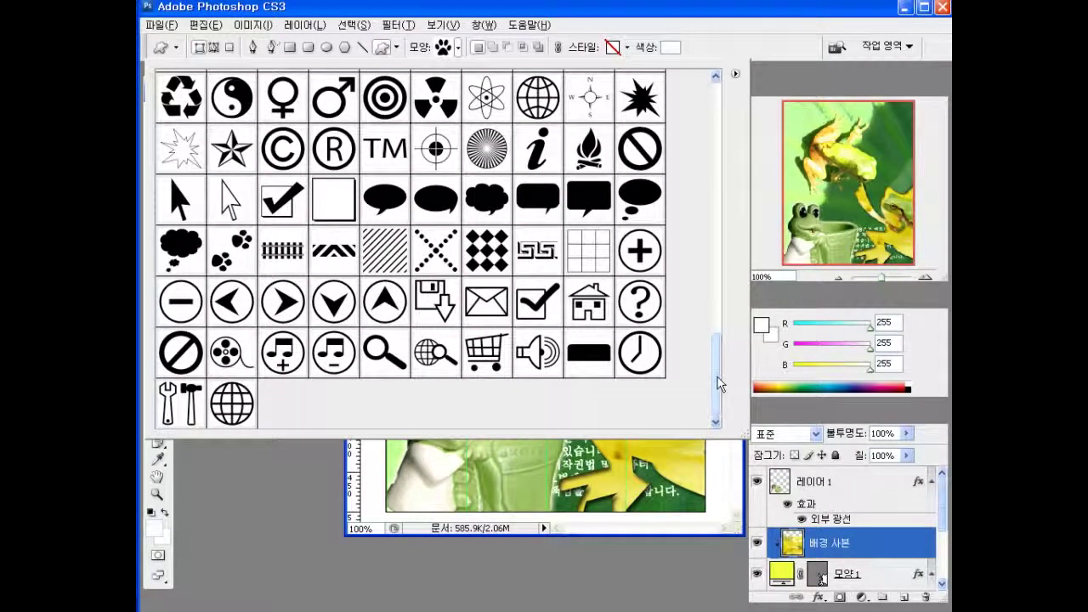
scroll(716, 379, "up", 1)
scroll(716, 379, "up", 2)
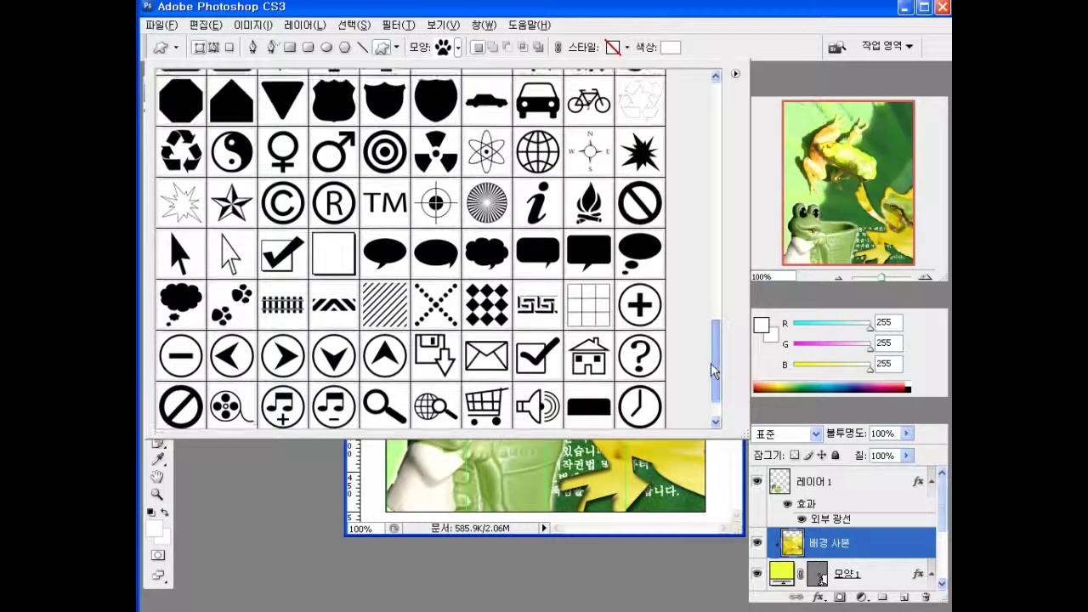
scroll(710, 362, "up", 1)
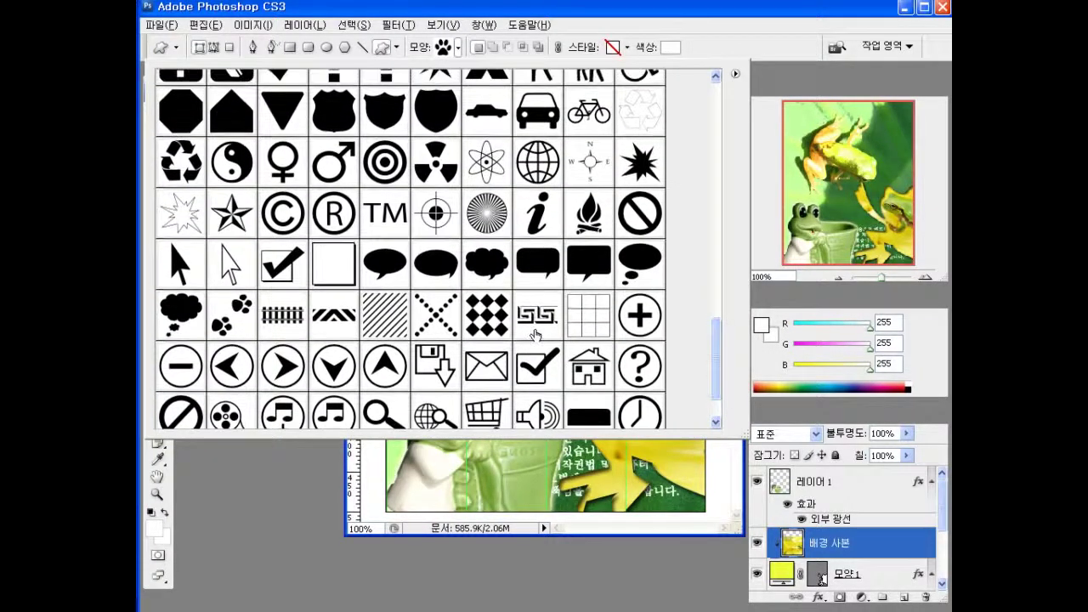
left_click(238, 312)
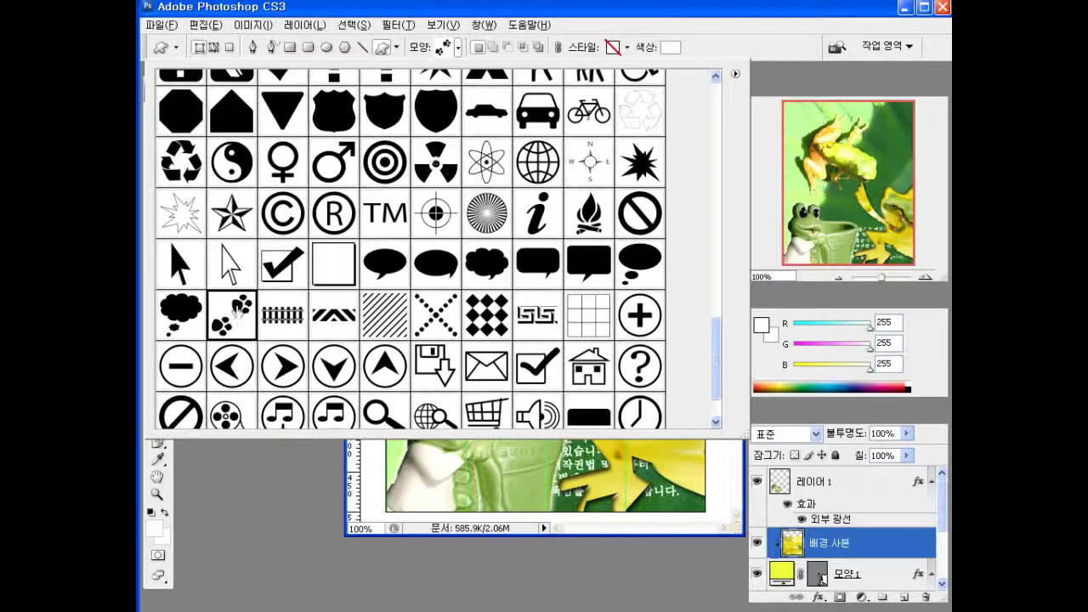
double_click(242, 312)
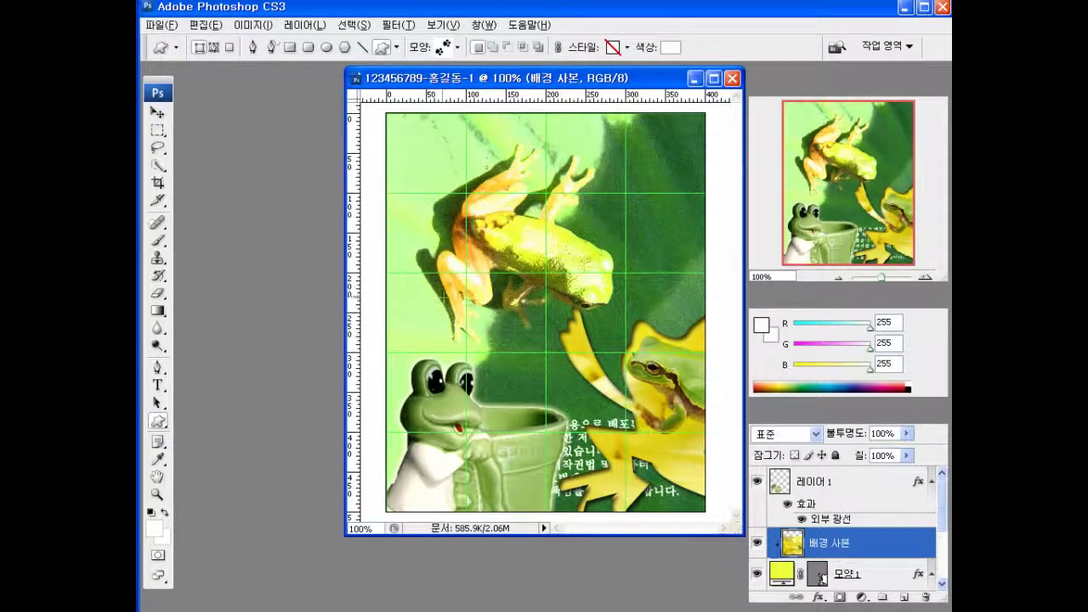
- Try drawing the paw-print pair above the pot with the 배경 사본 layer active, and undo it
left_click_drag(496, 334, 591, 401)
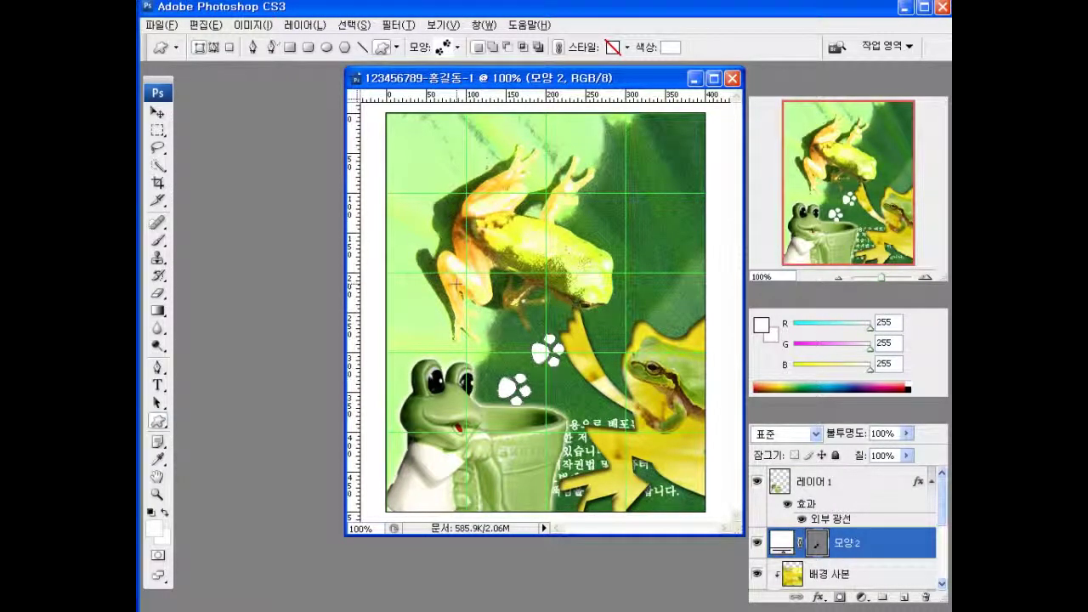
key("ctrl+z")
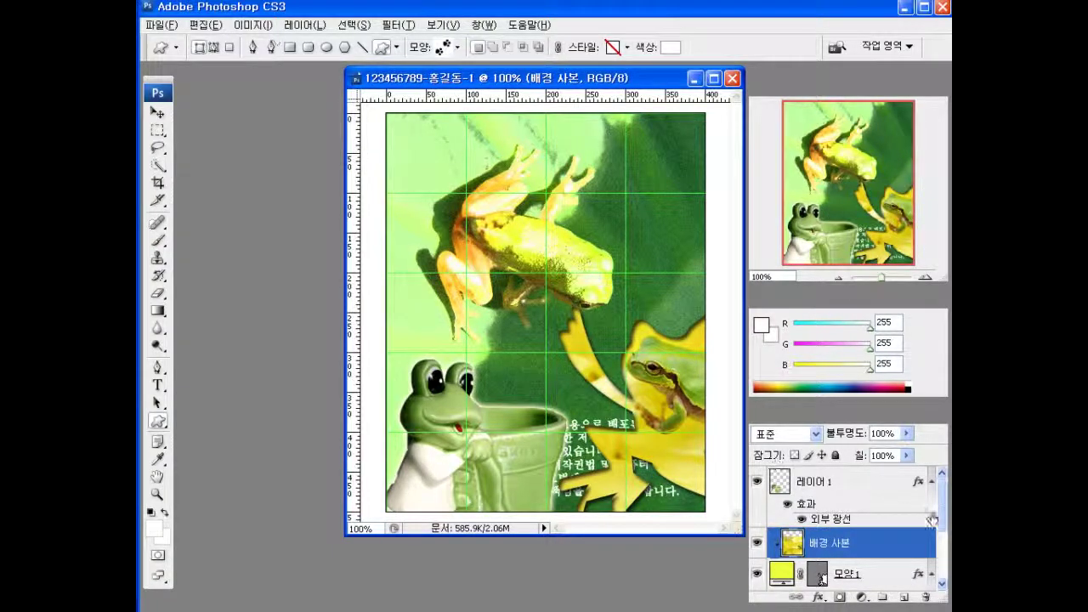
- Add a new layer above 레이어 1 and draw the white paw-print pair on it, about 95 px wide, between the upper frog and the pot
left_click(828, 483)
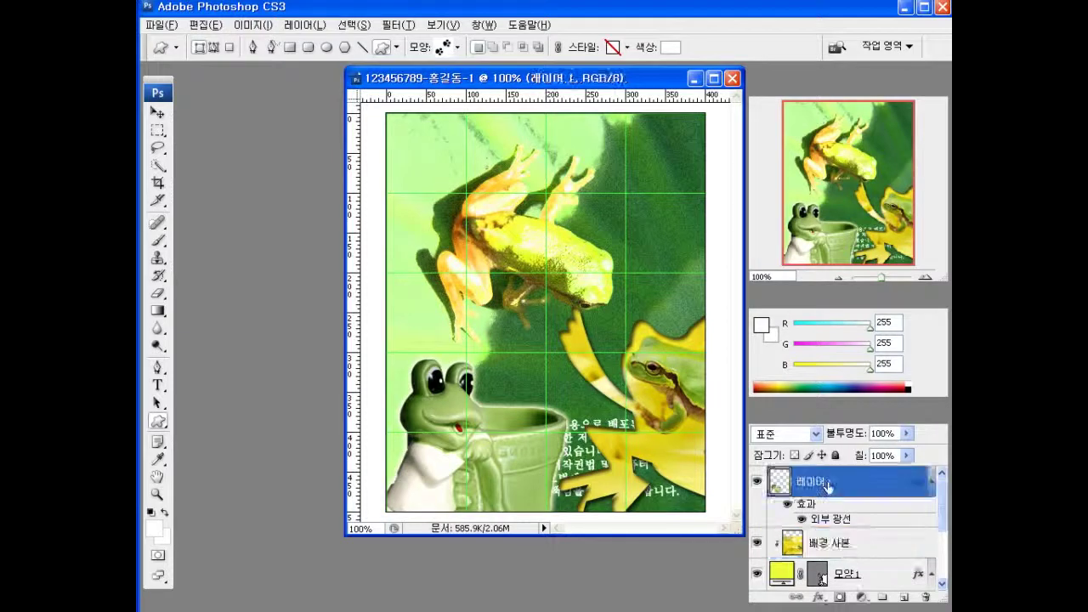
left_click(905, 599)
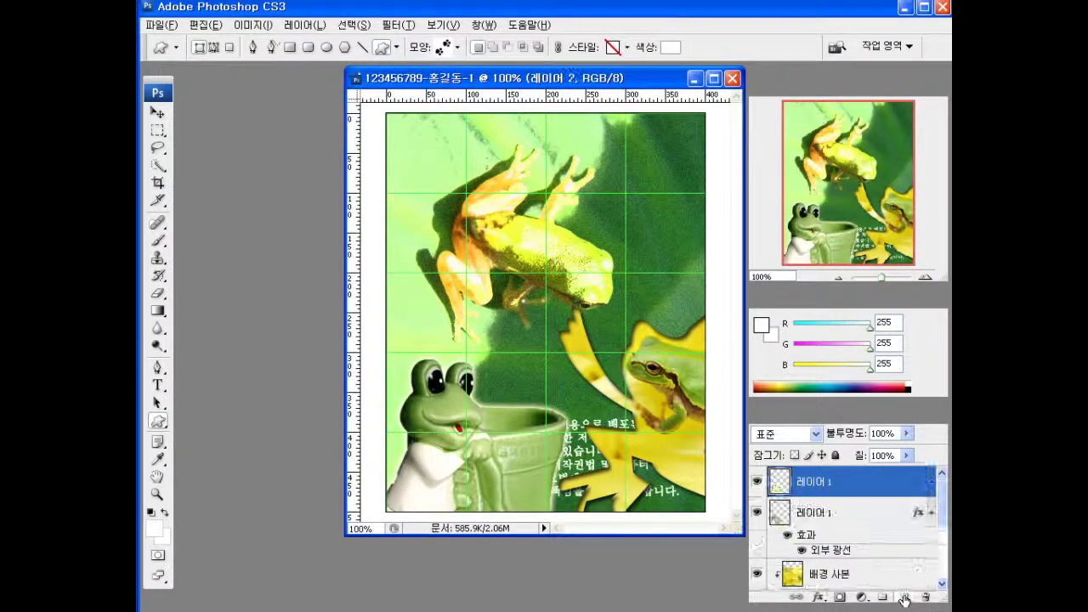
left_click(446, 47)
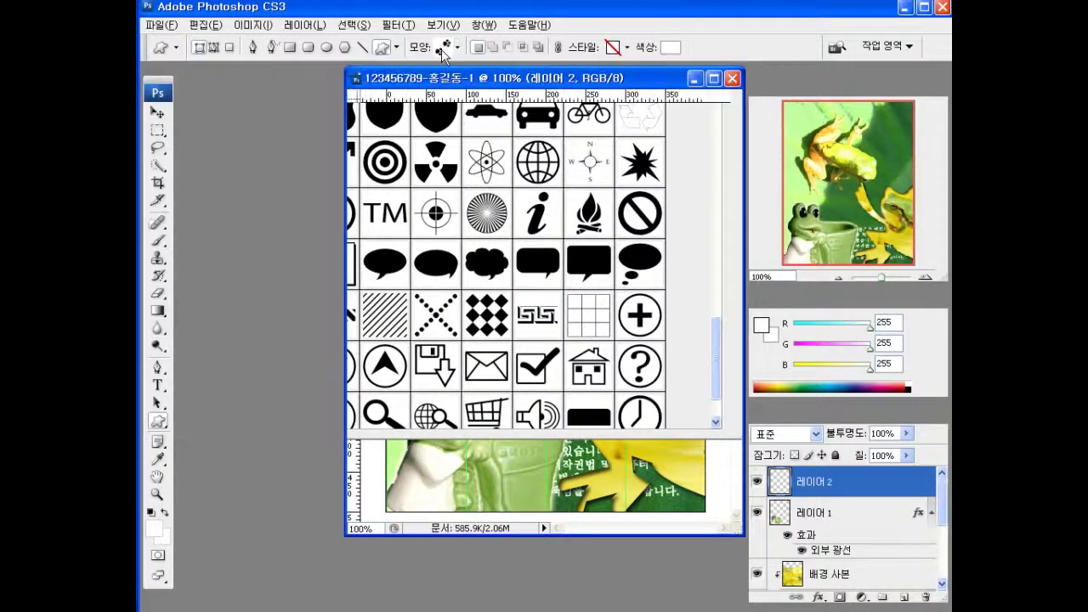
key("Escape")
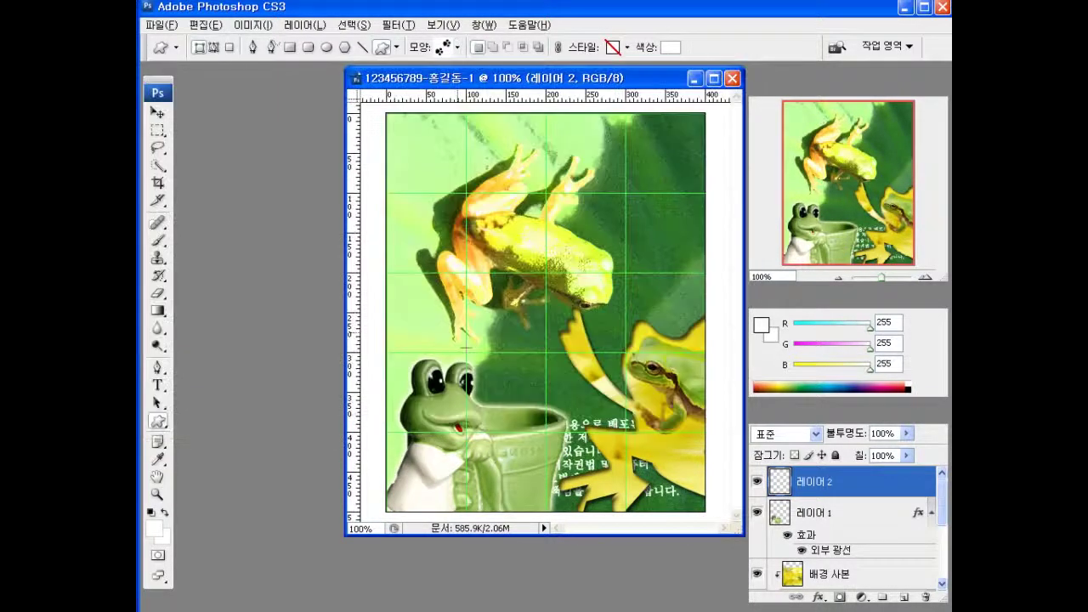
left_click_drag(483, 295, 565, 383)
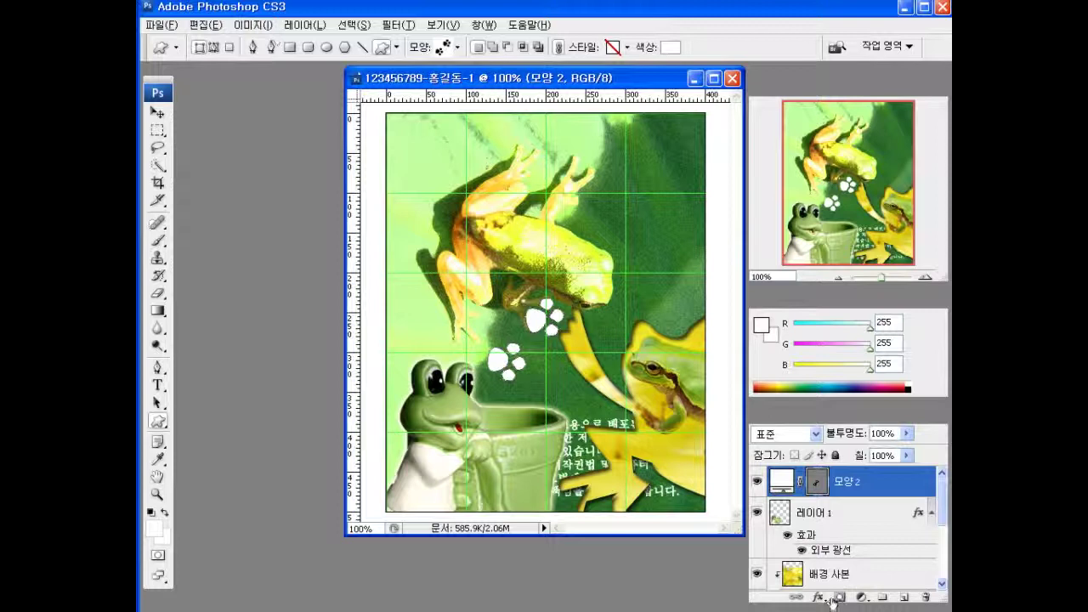
- Apply an Inner Shadow (내부 그림자) layer style with the default settings to the paw-print layer 모양 2, as the exam sheet requires
key("alt+Tab")
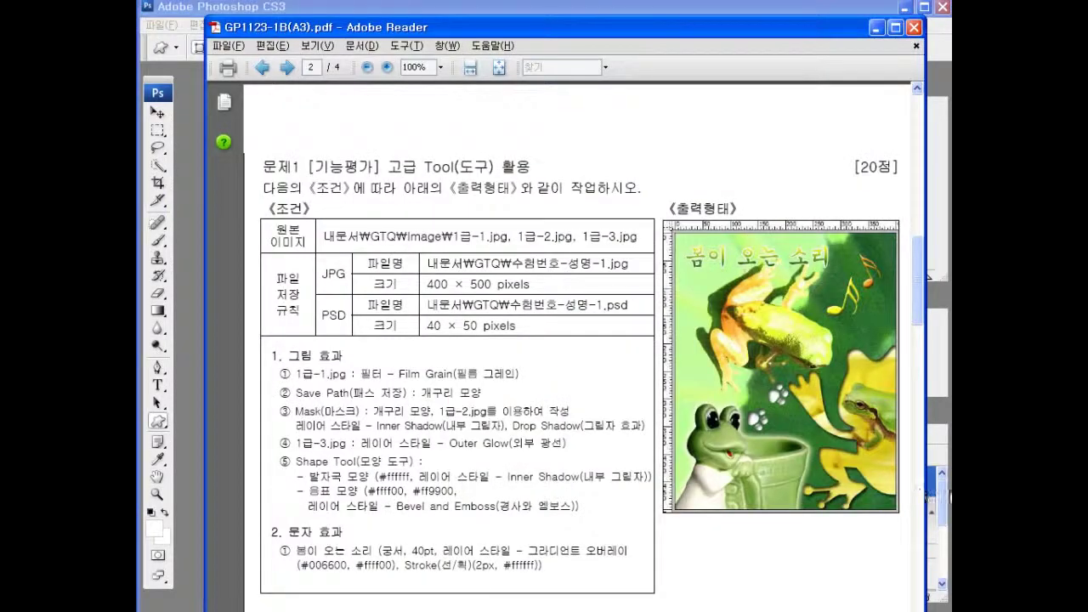
left_click(944, 503)
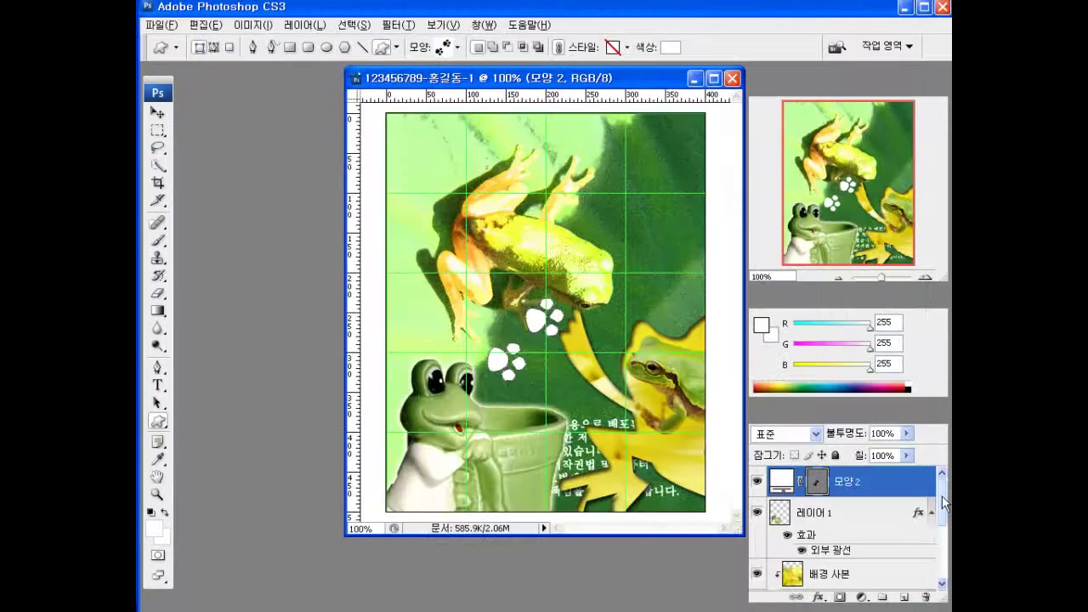
left_click(824, 598)
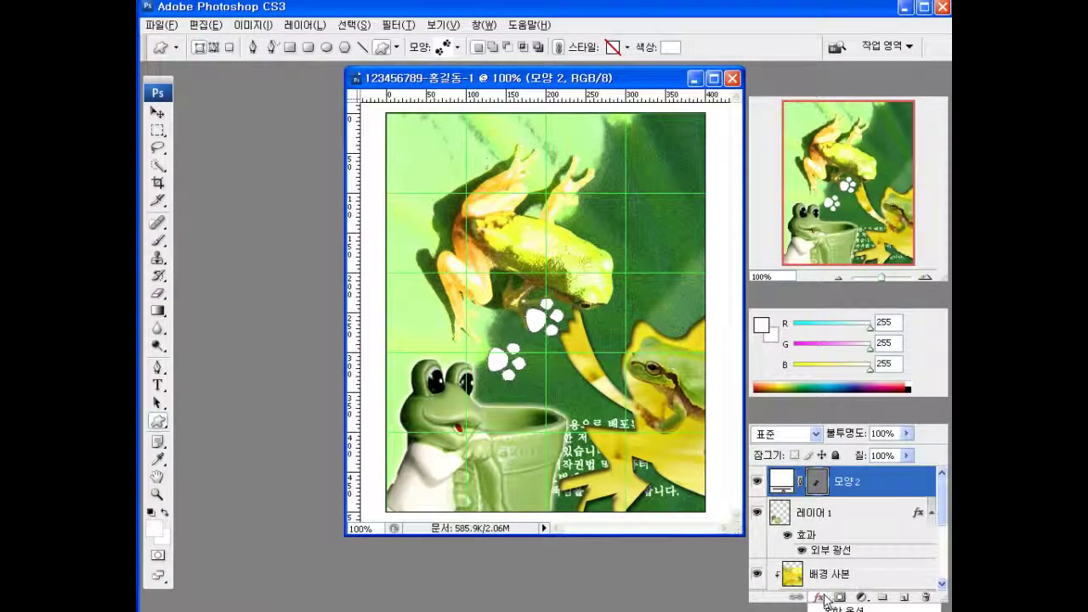
left_click(851, 609)
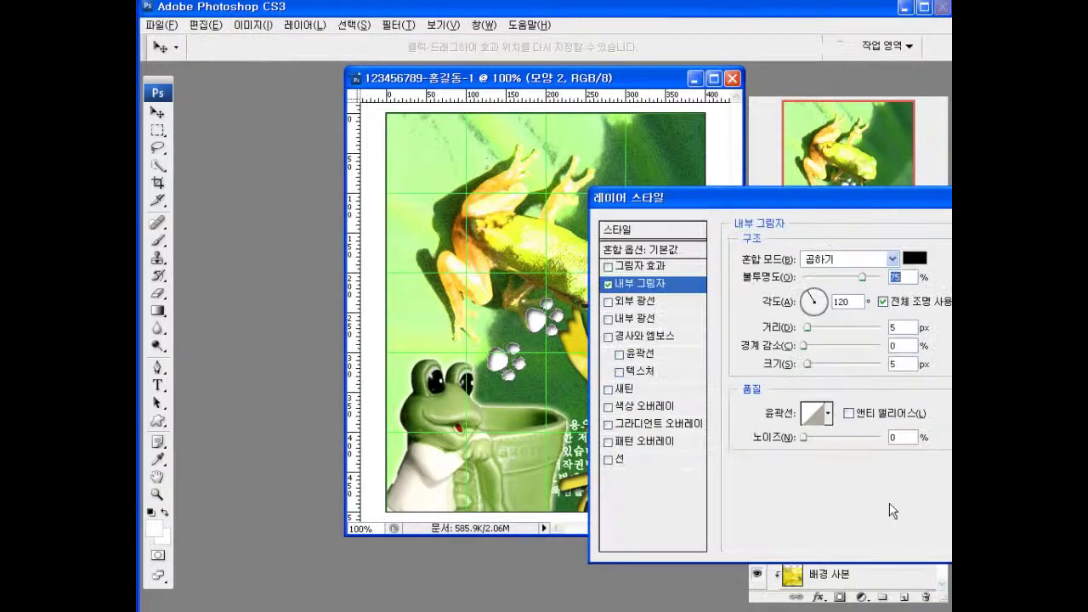
key("Return")
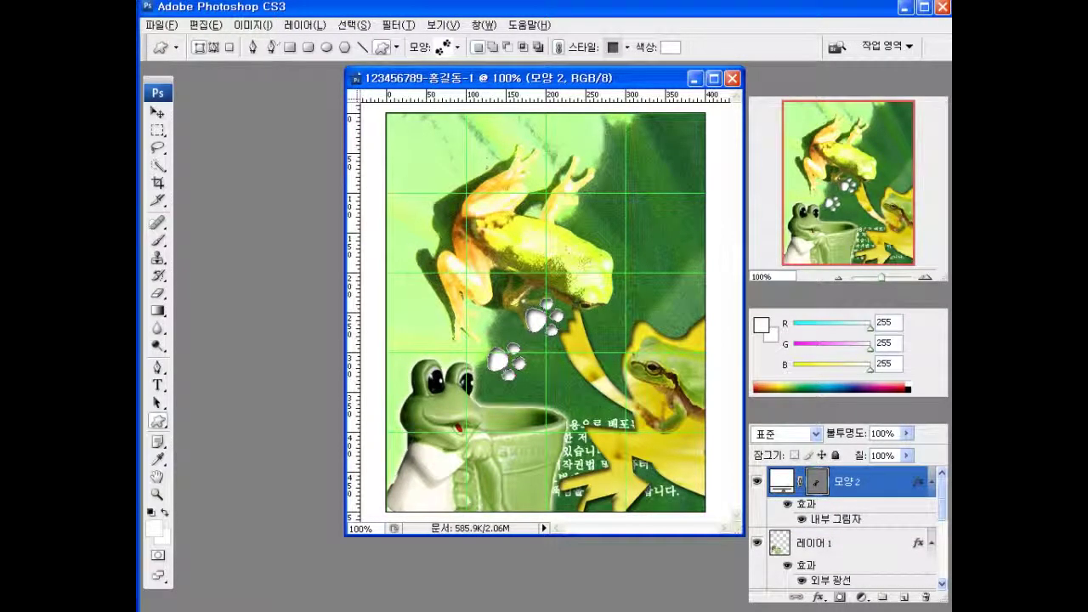
- Scale the paw-print pair to 77.6%, move it down just above the pot as in the sample output, and apply the transform
key("alt+Tab")
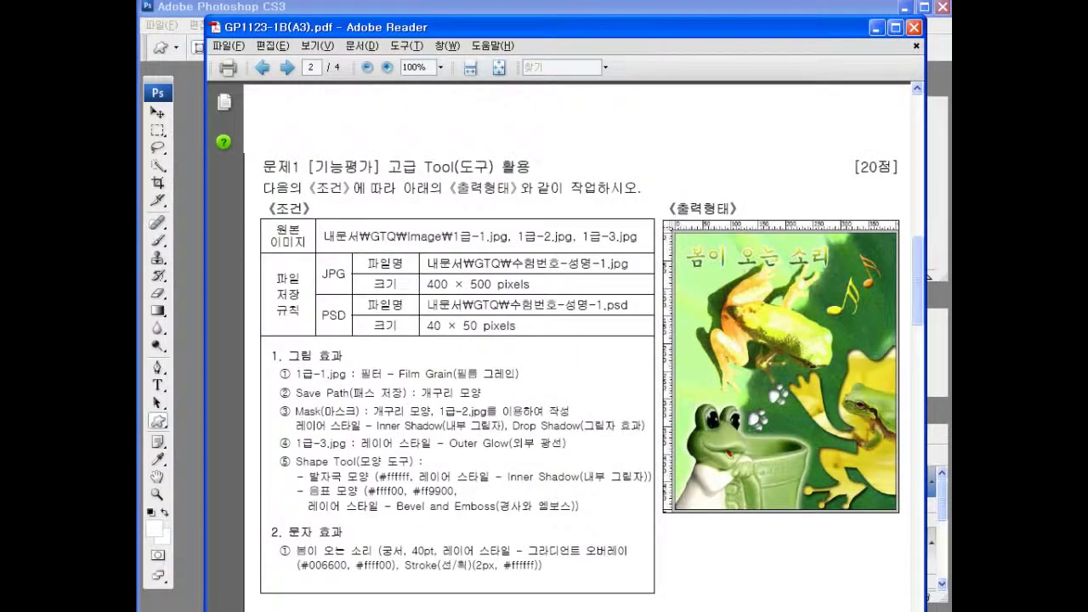
left_click(196, 364)
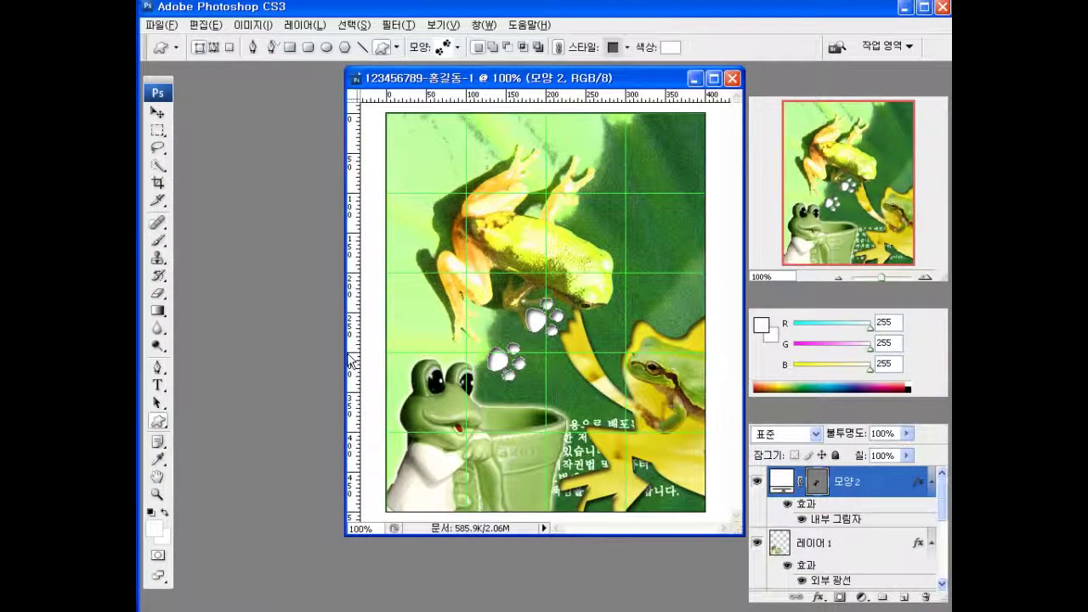
key("ctrl+t")
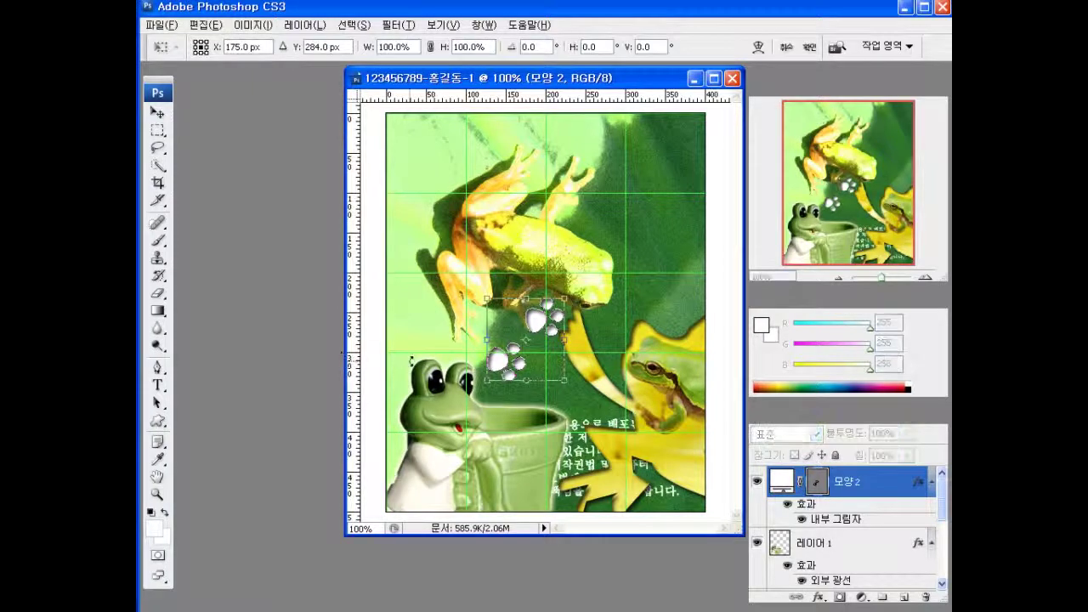
left_click_drag(567, 300, 549, 315)
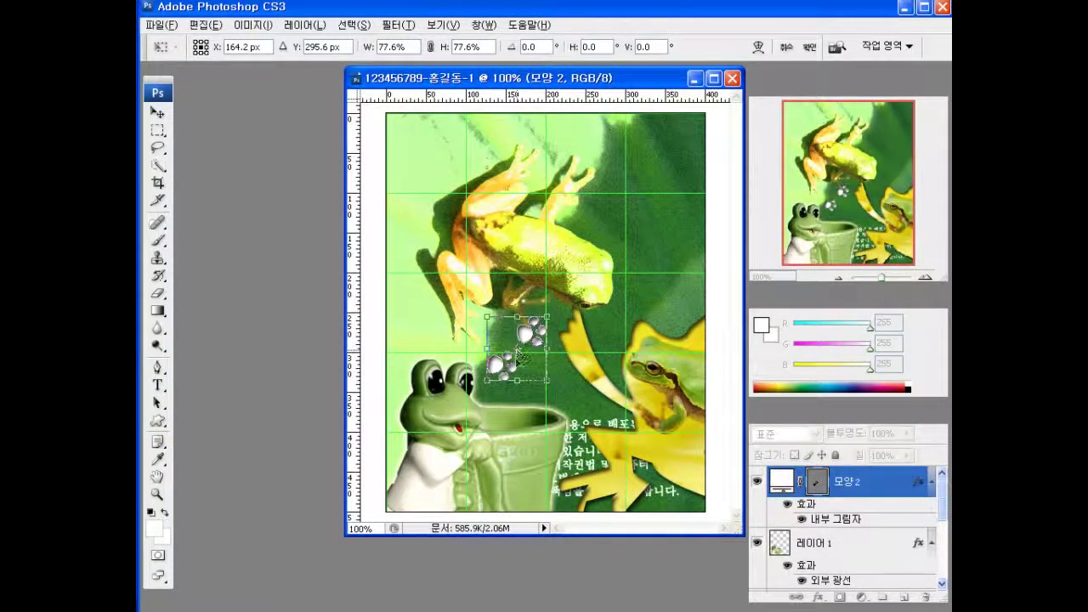
left_click_drag(517, 348, 496, 359)
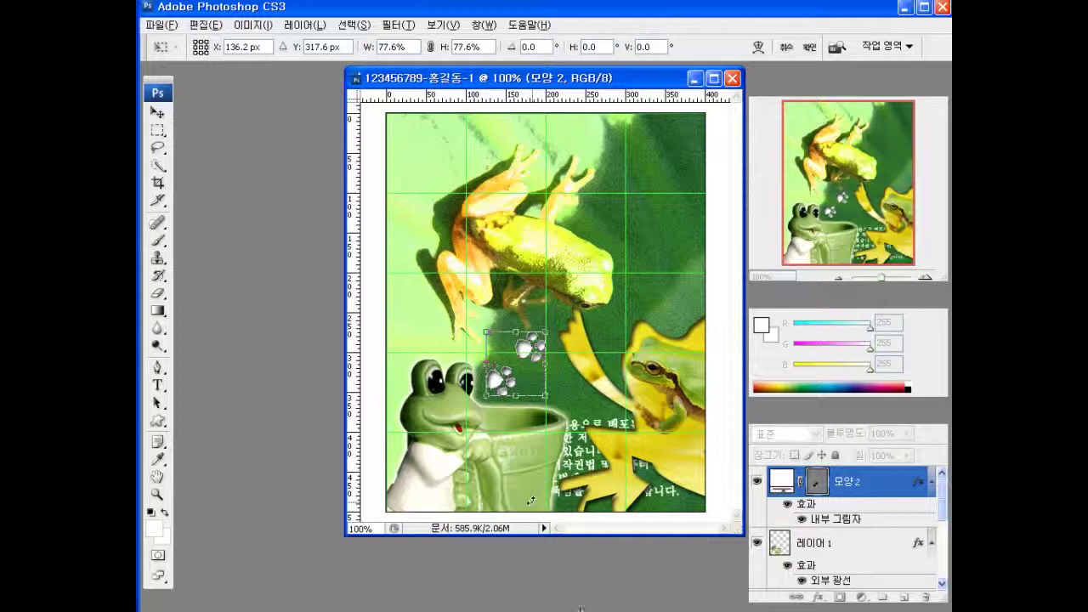
key("alt+Tab")
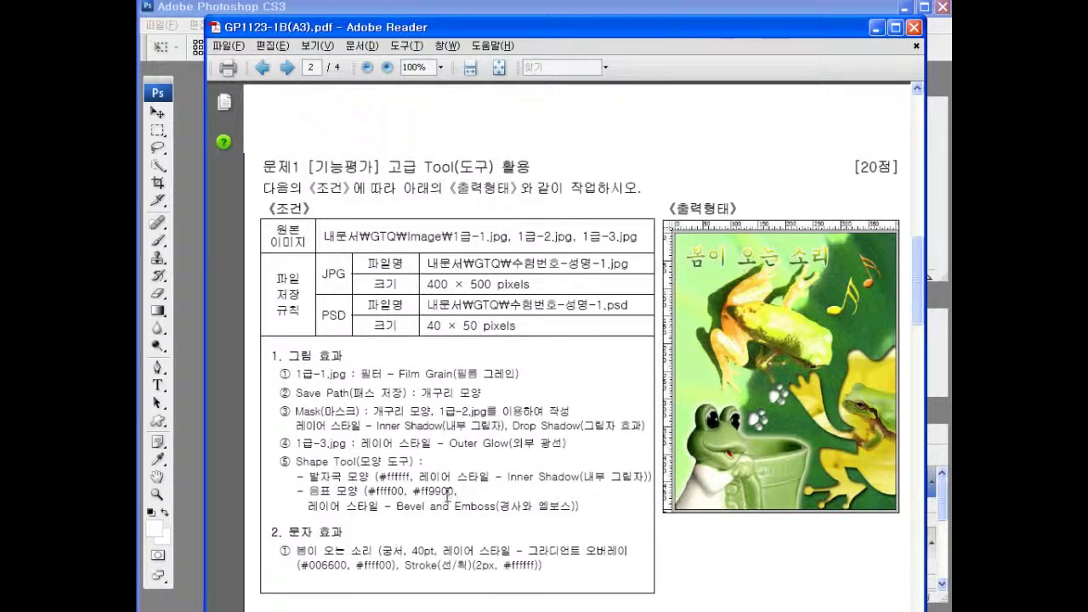
left_click(159, 423)
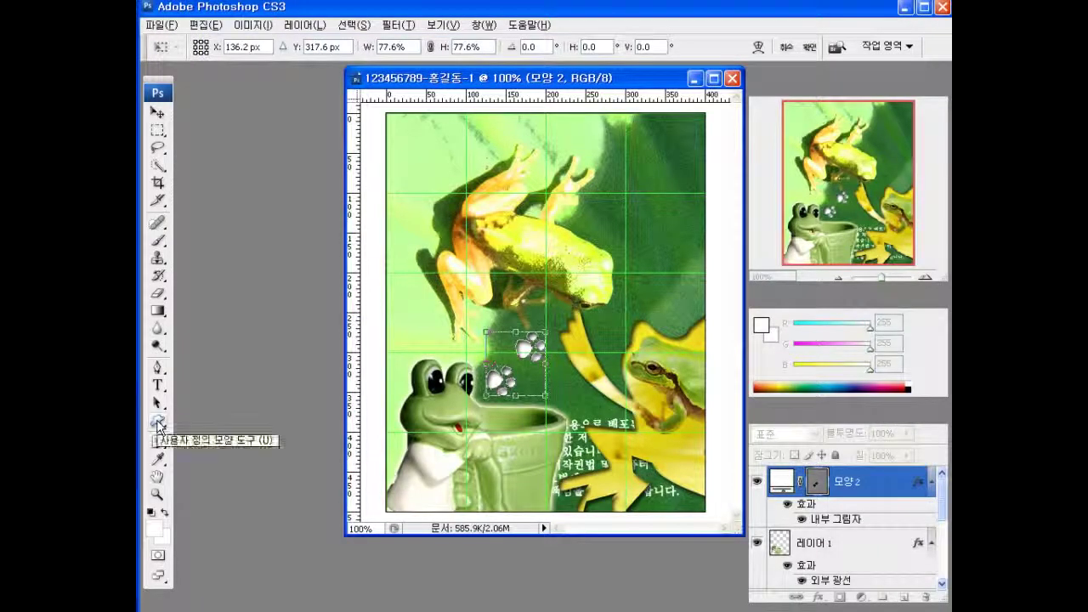
left_click(159, 424)
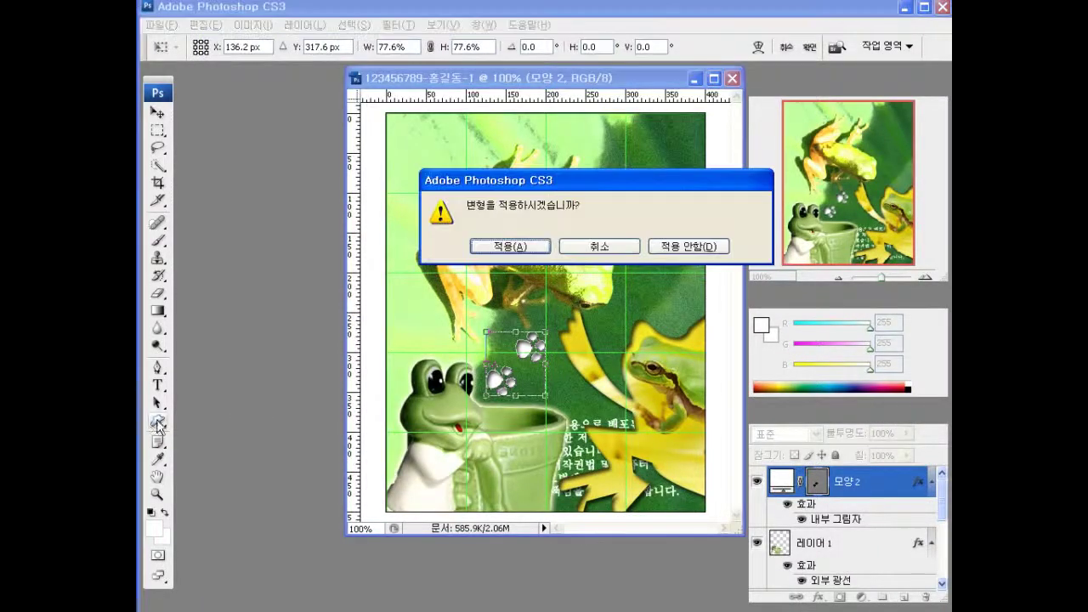
left_click(511, 247)
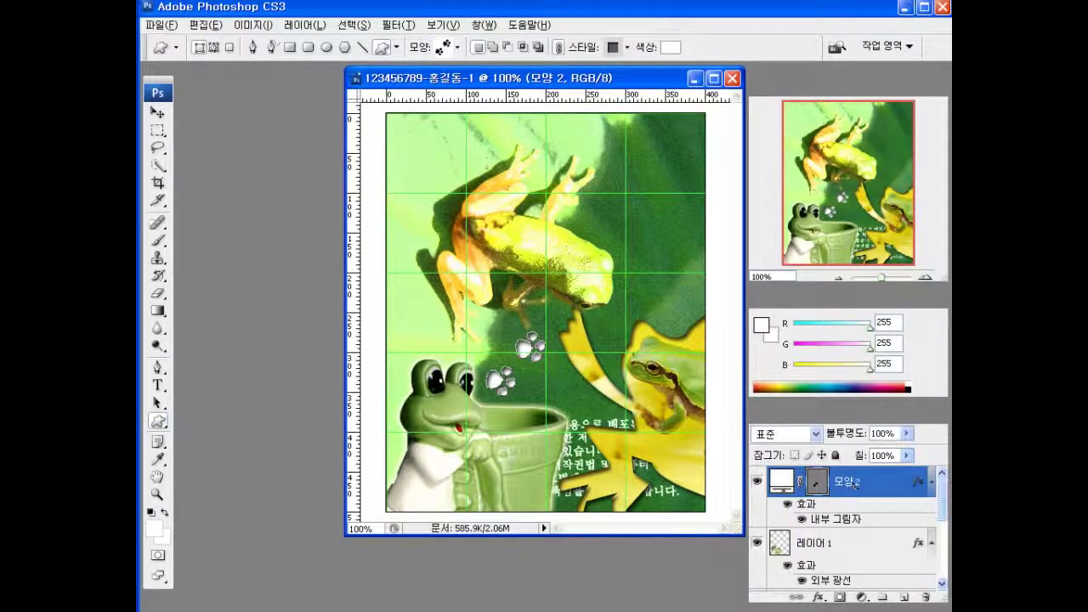
- Add a new layer above 모양 2 and choose the single eighth-note with one flag as the custom shape
left_click(904, 598)
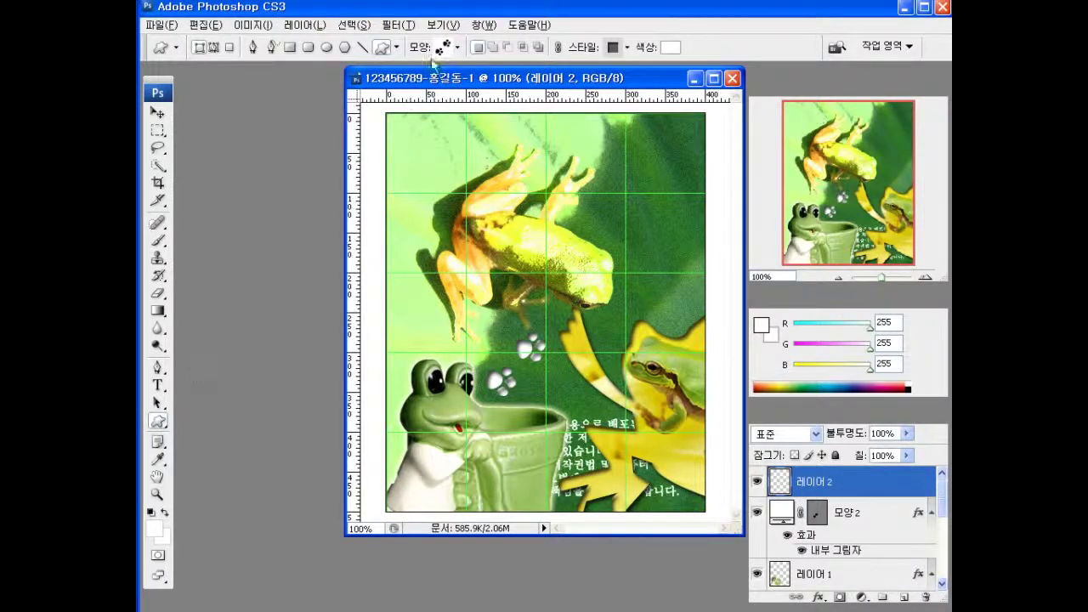
left_click(458, 48)
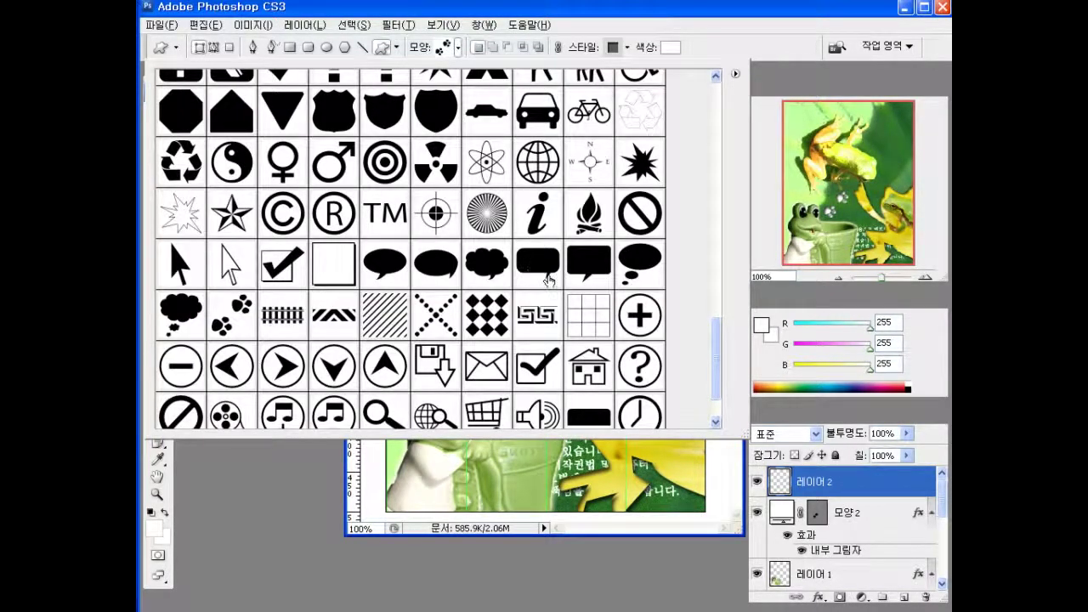
left_click_drag(719, 364, 706, 131)
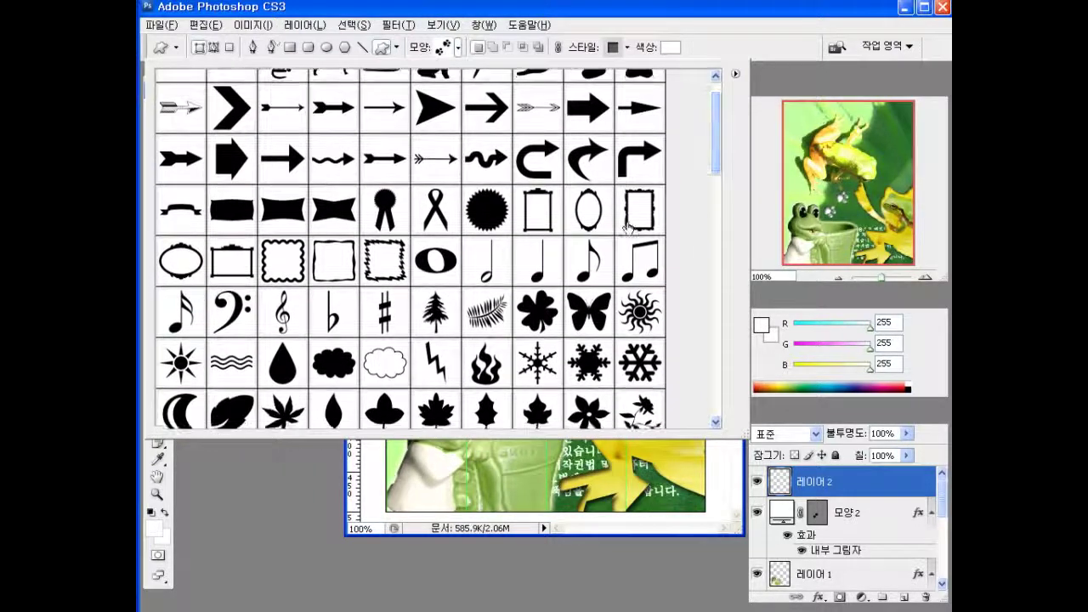
left_click(592, 260)
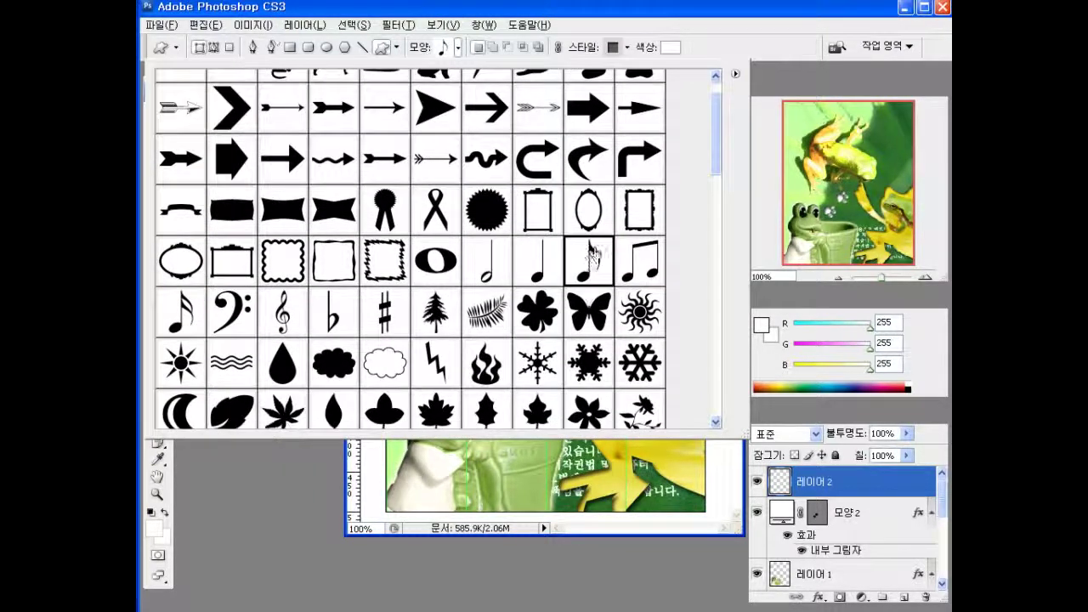
- Set the shape colour to the exam sheet's first note colour, #ffff00
left_click(670, 47)
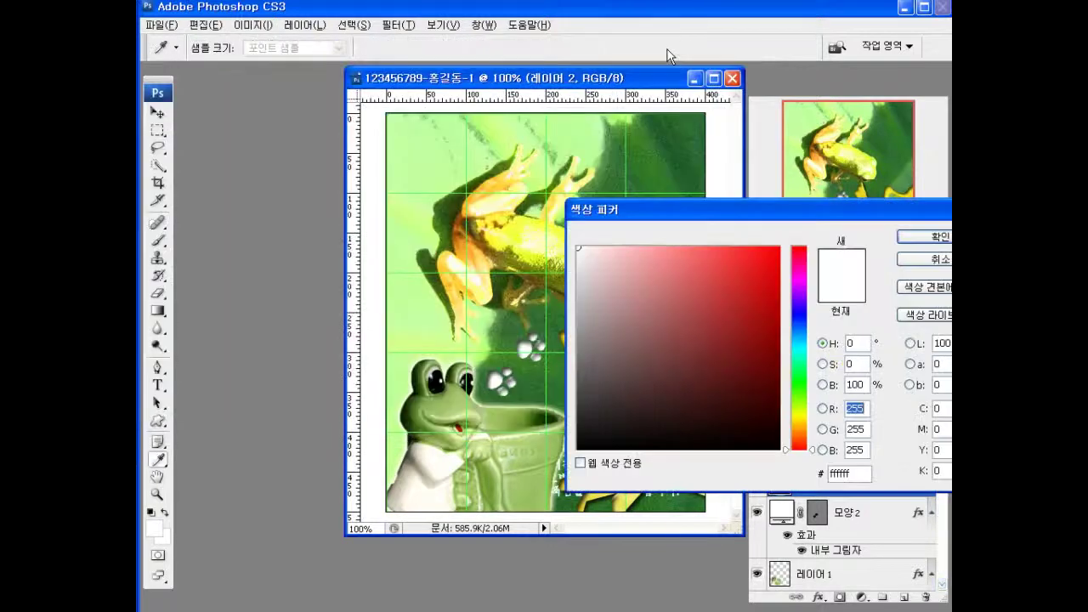
key("alt+Tab")
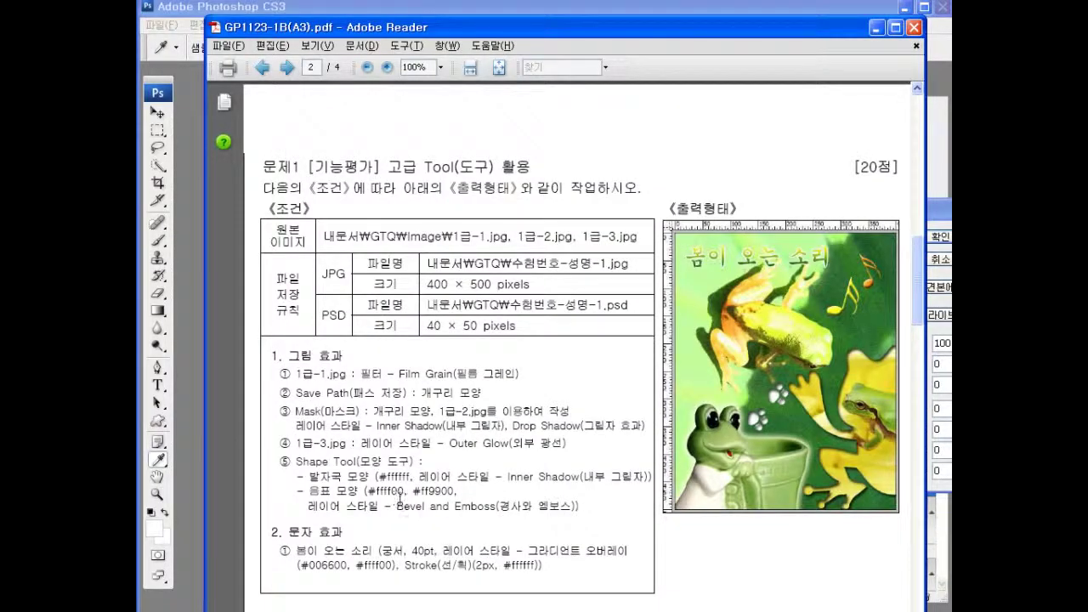
key("alt+Tab")
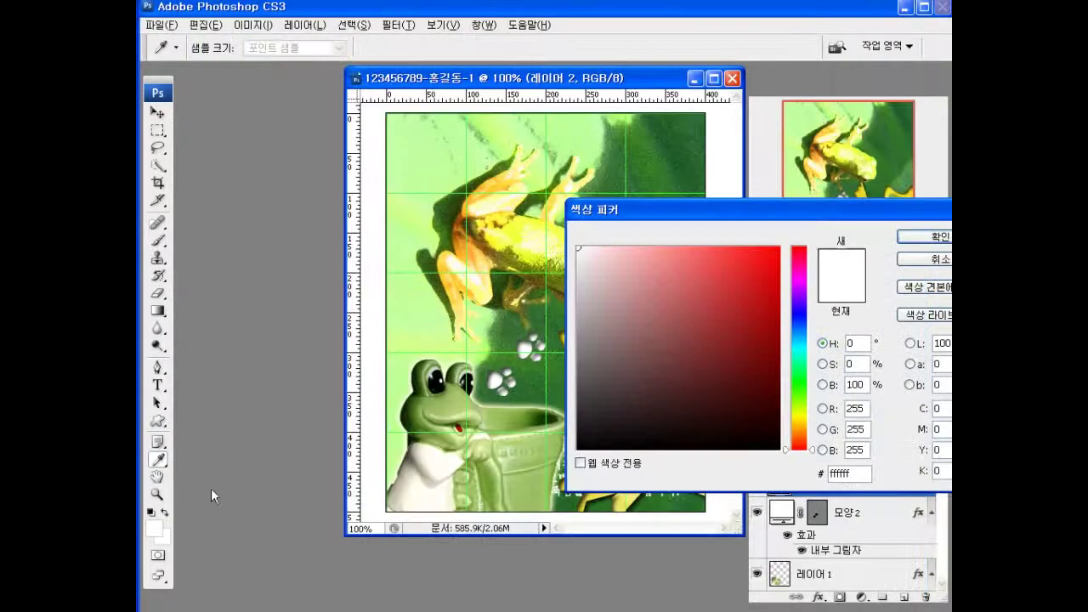
double_click(839, 473)
type("ffff00")
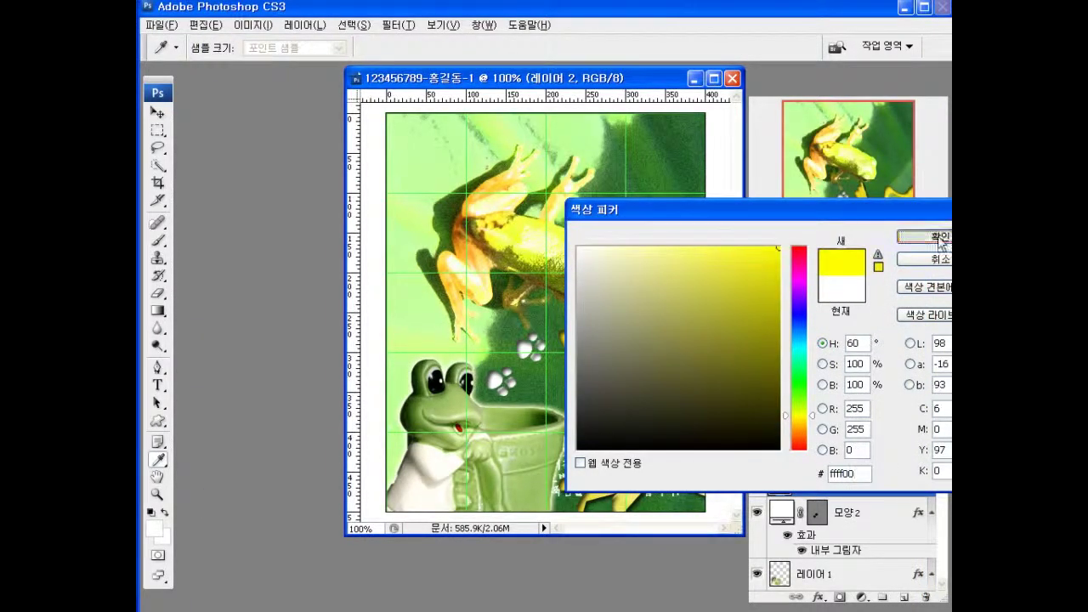
key("Return")
key("u")
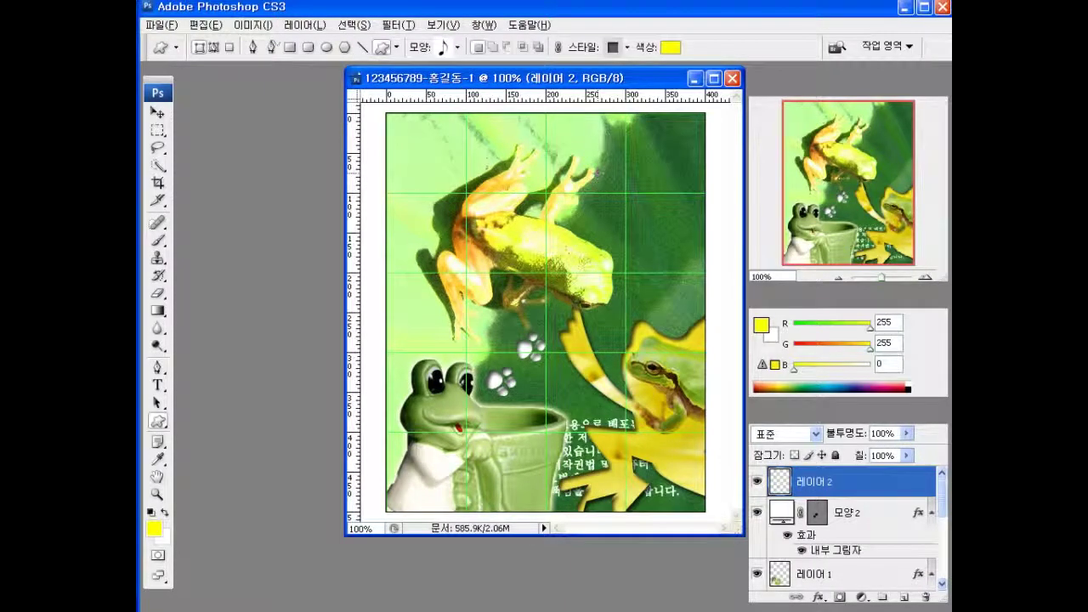
- Draw the yellow note, about 40 px wide and 70 px high, beside the upper frog's raised foot, and clear its inherited layer style
left_click_drag(598, 173, 636, 232)
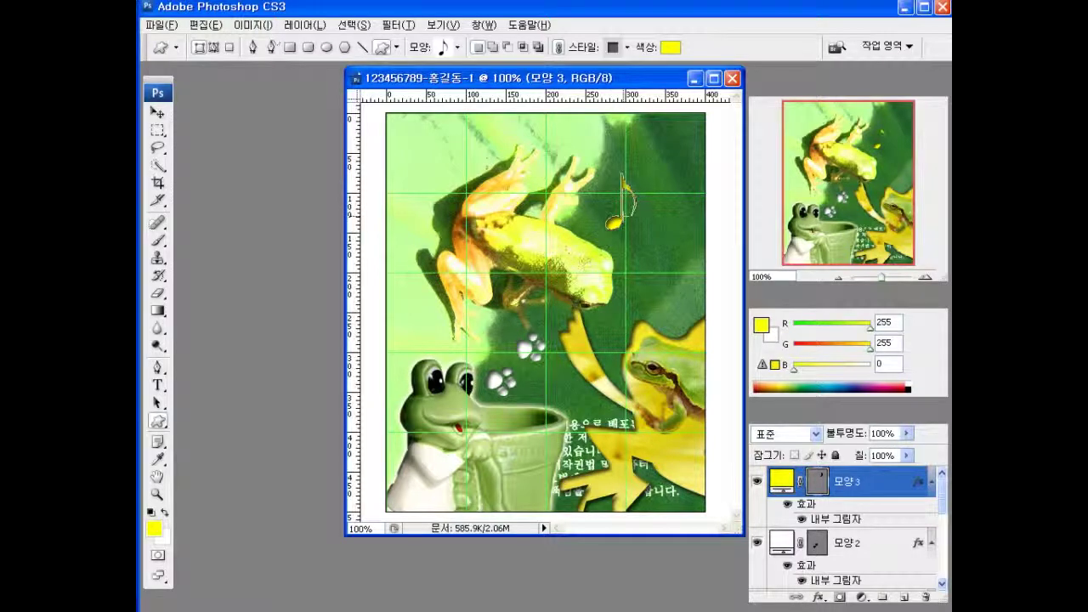
left_click(628, 47)
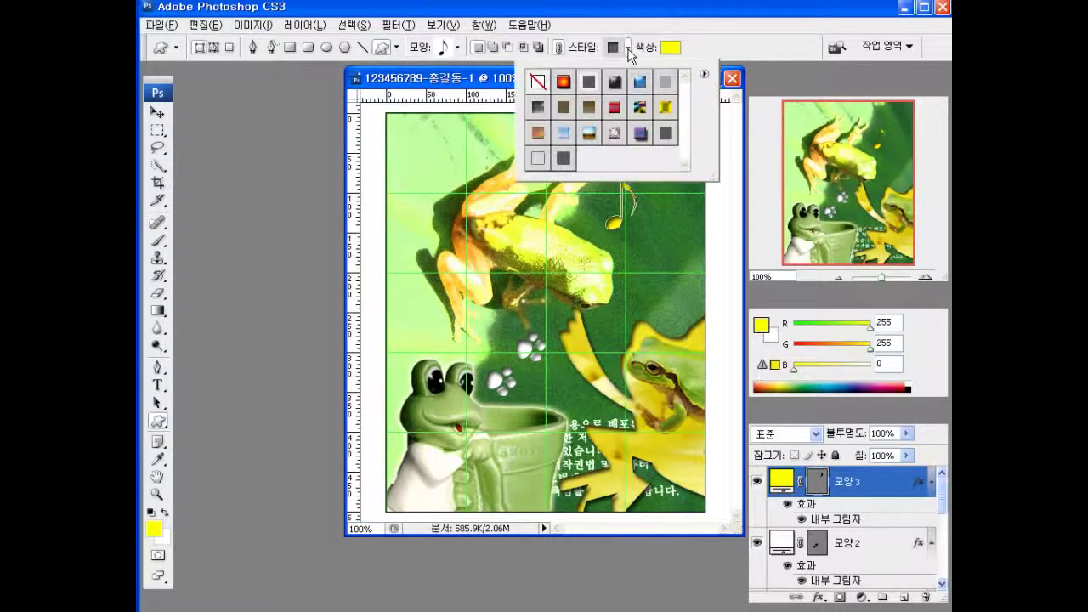
left_click(537, 82)
left_click(537, 81)
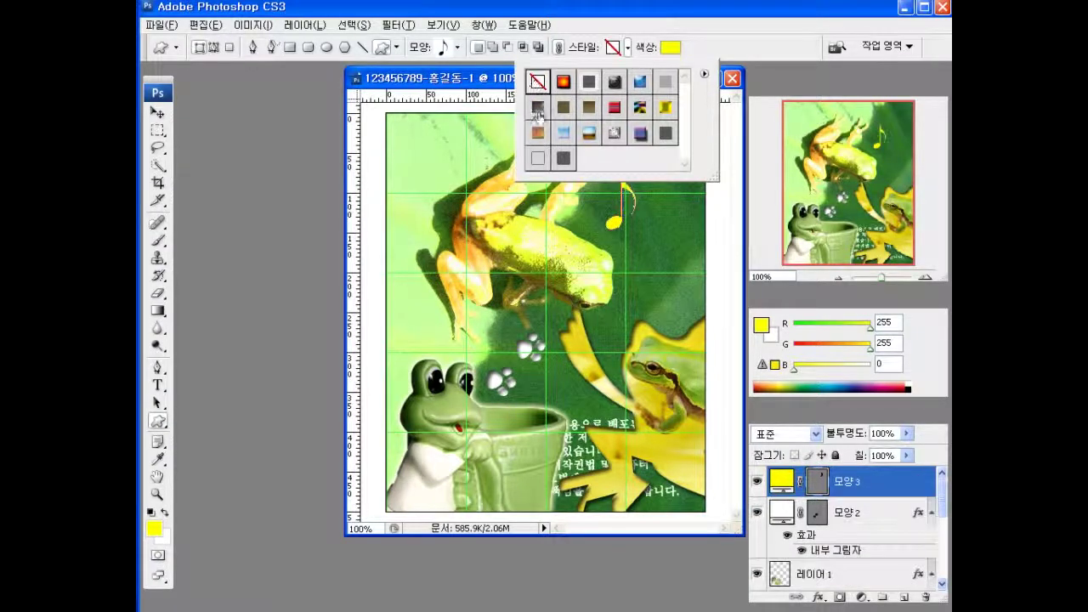
- Check the note's required style in the exam sheet and apply Bevel and Emboss (경사와 엠보스) with default settings to 모양 3
left_click(511, 611)
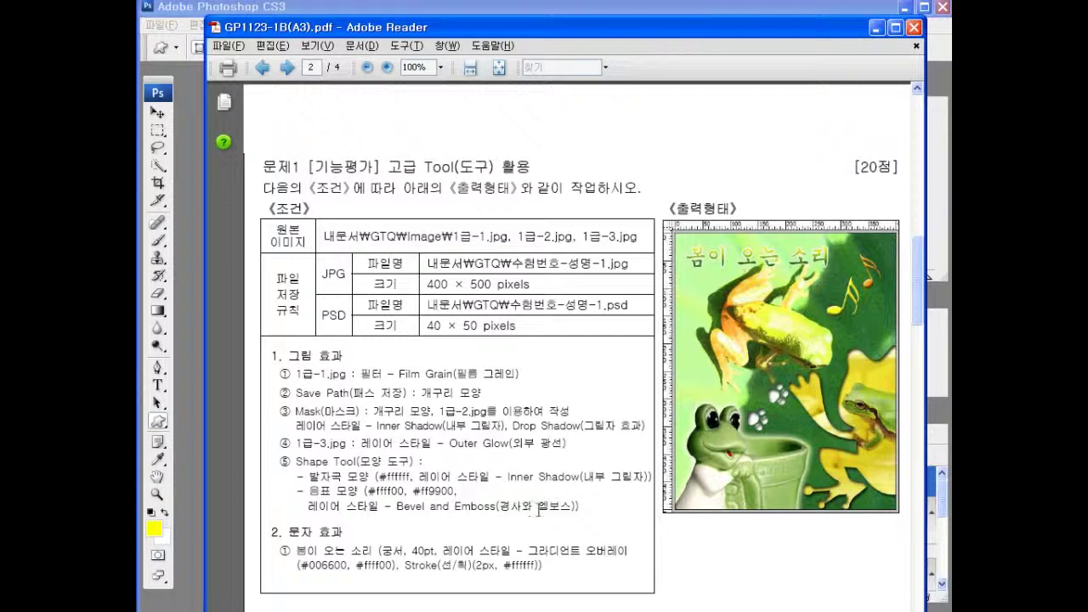
left_click(795, 6)
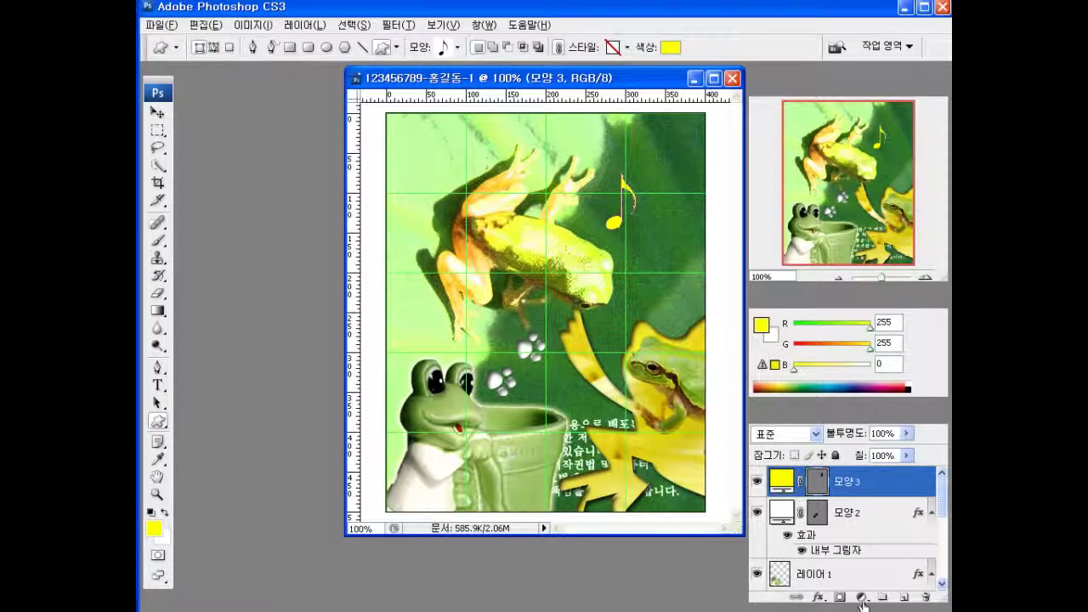
left_click(818, 598)
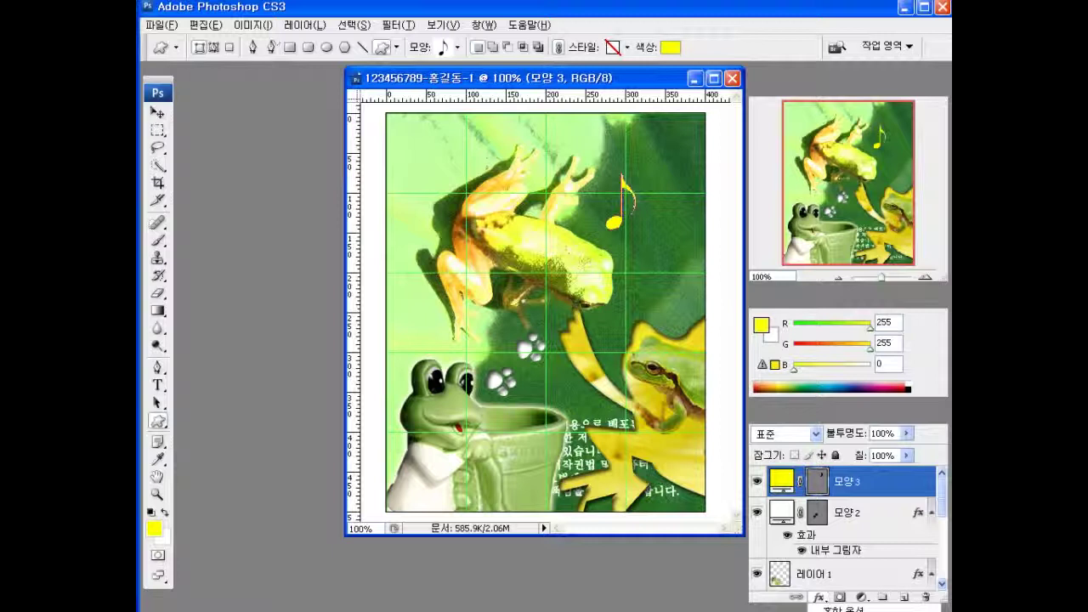
left_click(860, 611)
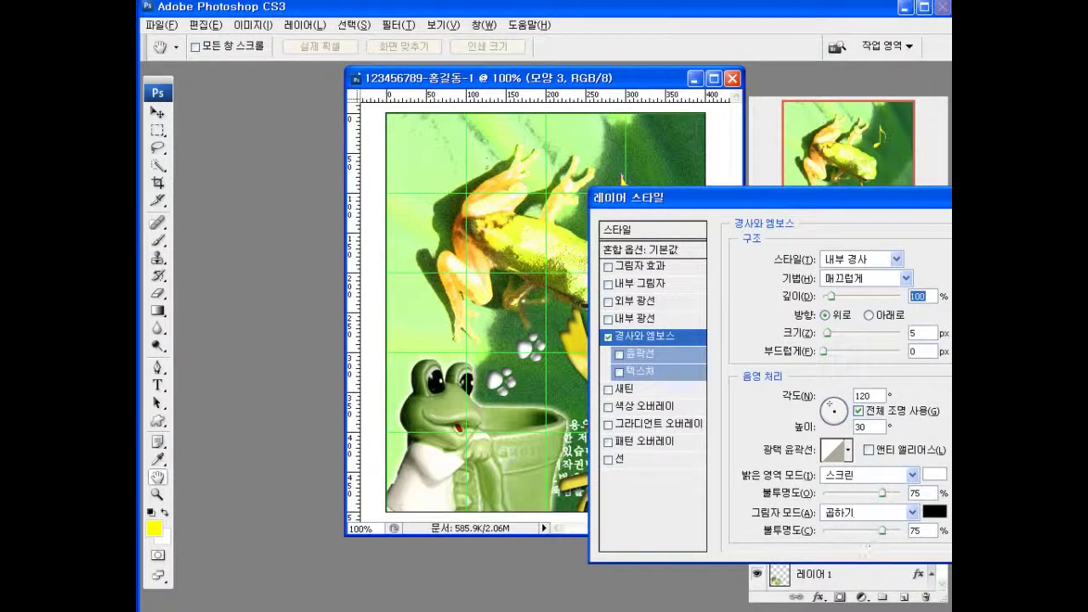
key("Return")
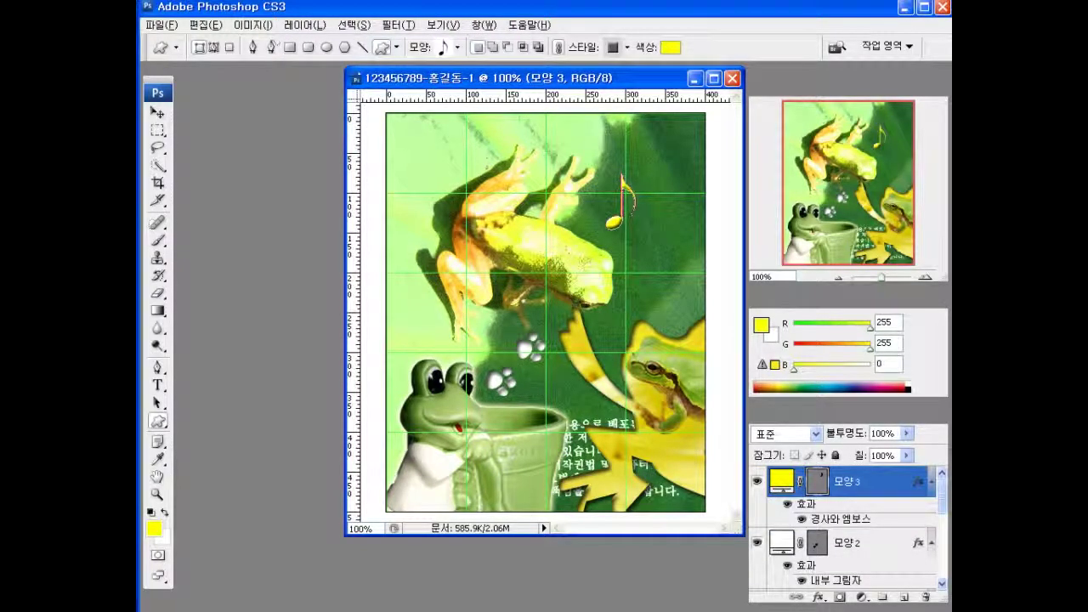
- Check the notes' placement in the exam sheet's sample output and rotate the yellow note 30° clockwise
key("alt+Tab")
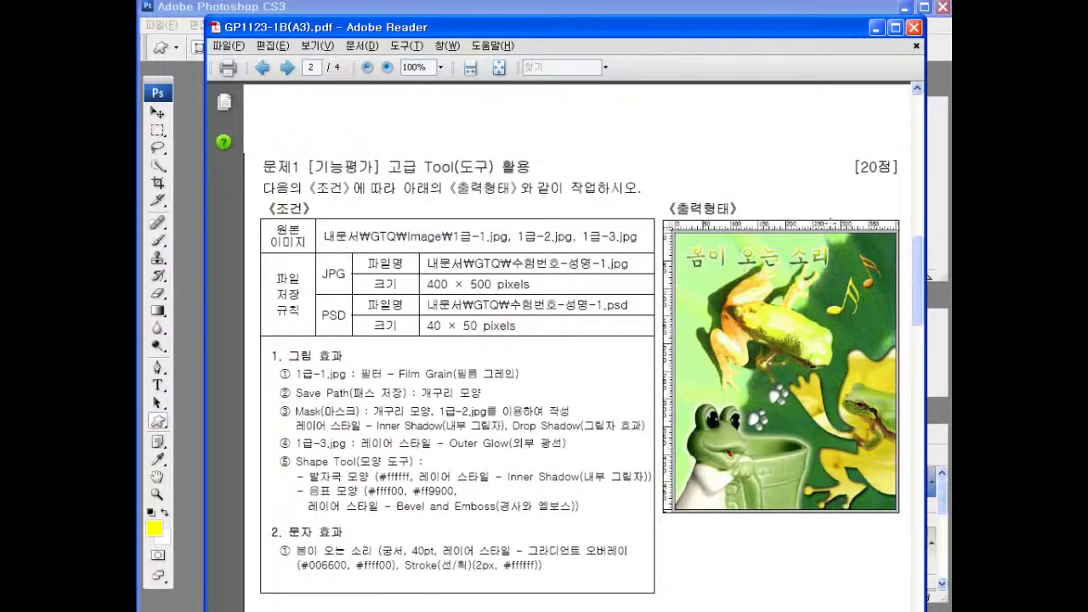
left_click(193, 207)
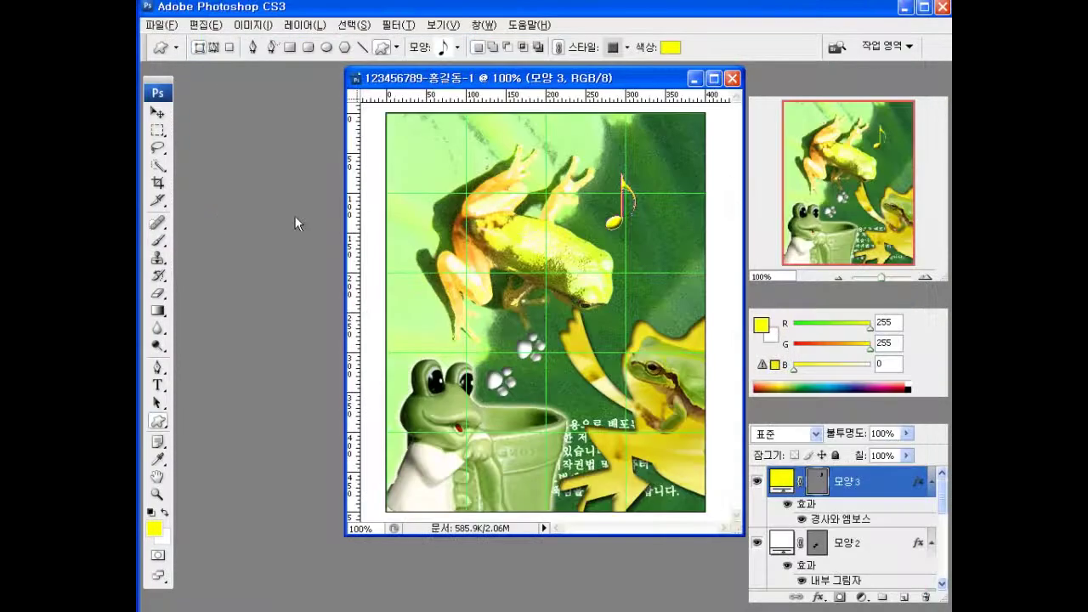
key("ctrl+t")
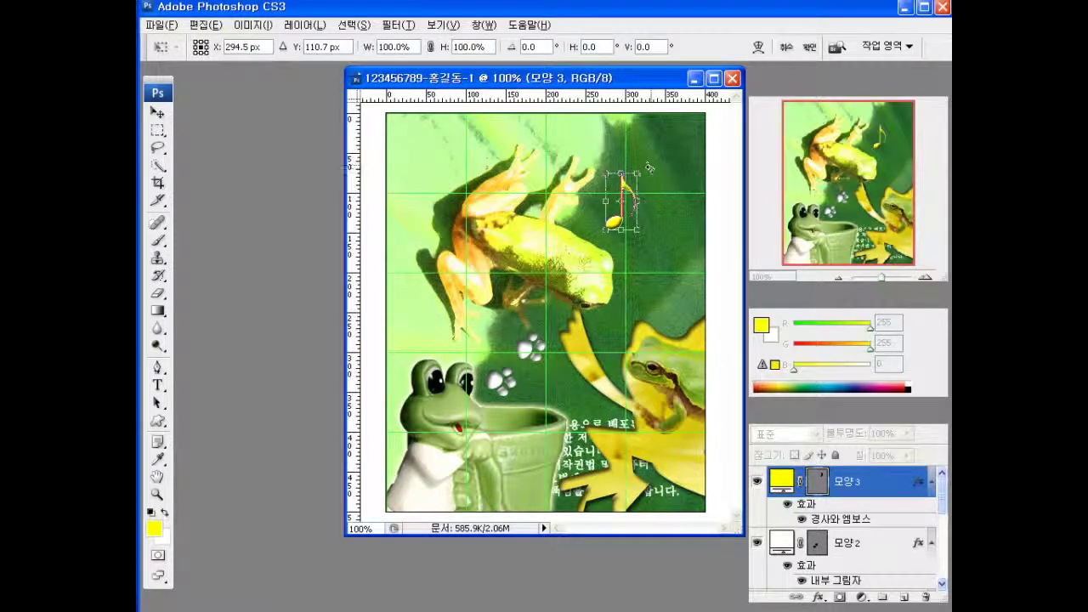
left_click_drag(650, 167, 664, 192)
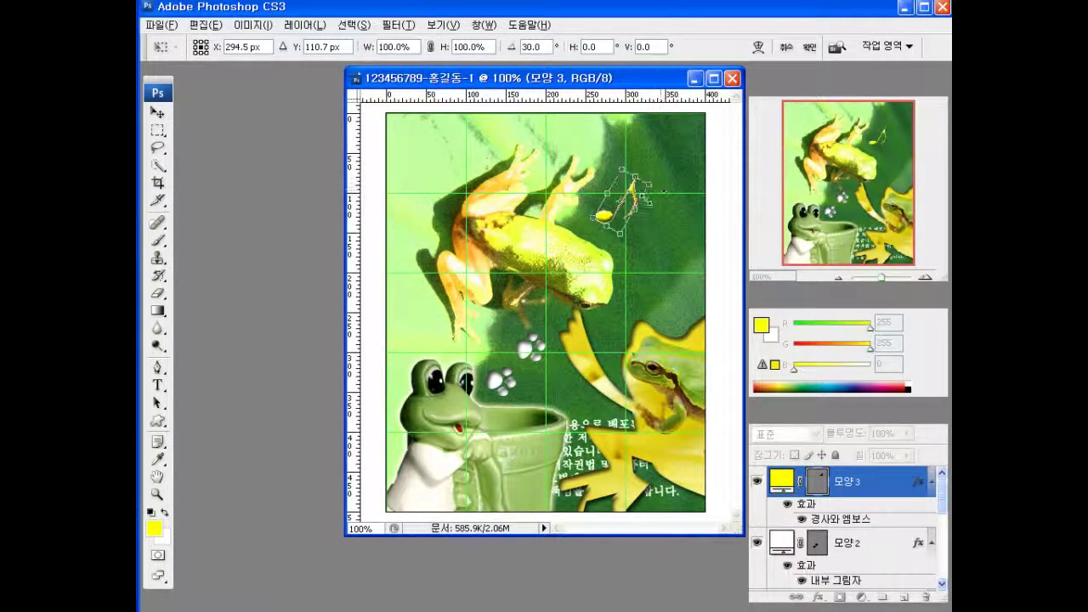
key("Return")
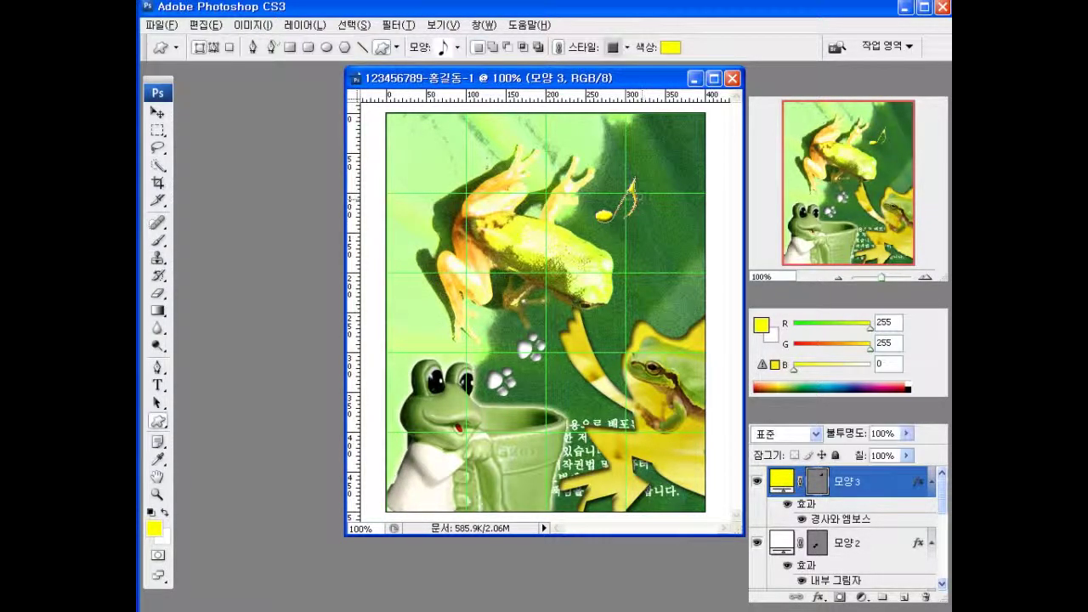
- Duplicate the tilted yellow note with its layer style and place the copy above and to the right of the original
left_click(158, 114)
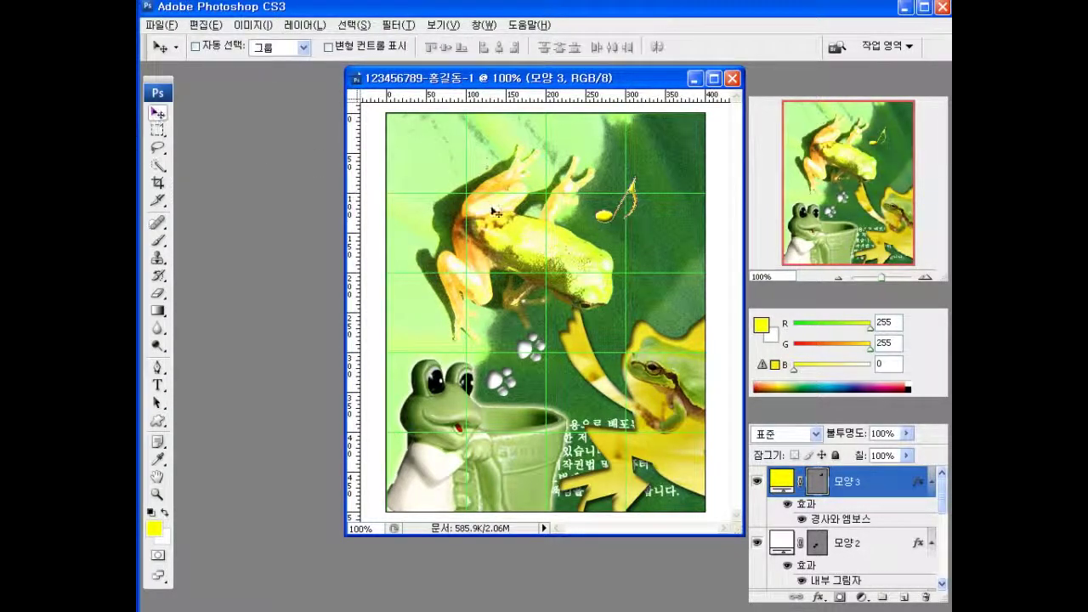
left_click_drag(627, 217, 663, 191)
key("ctrl+j")
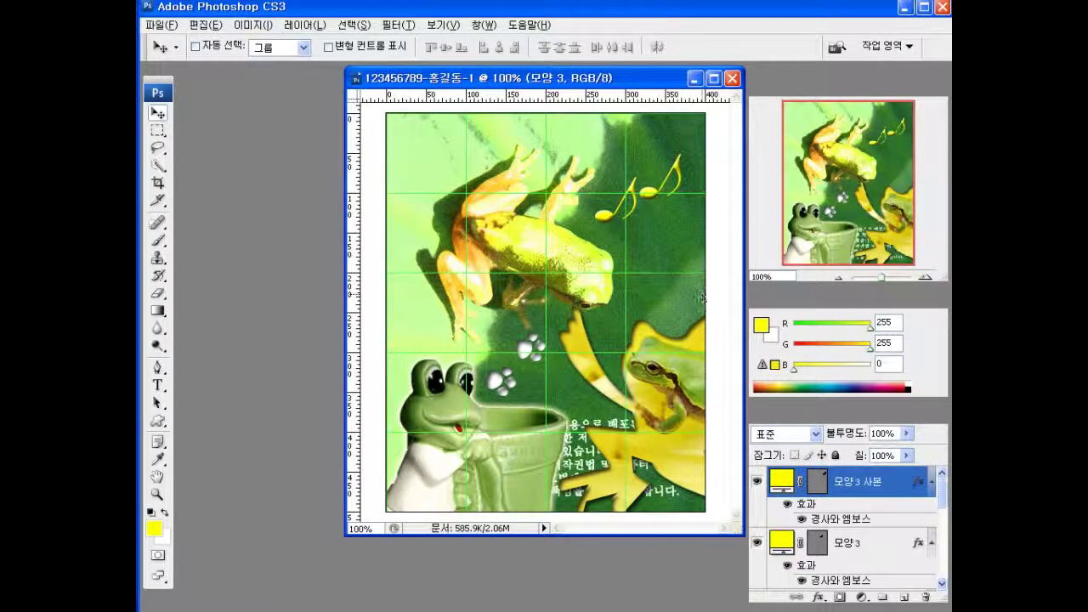
- Compare with the exam sheet's sample output and rotate the duplicated note by -30° so it stands upright
key("alt+Tab")
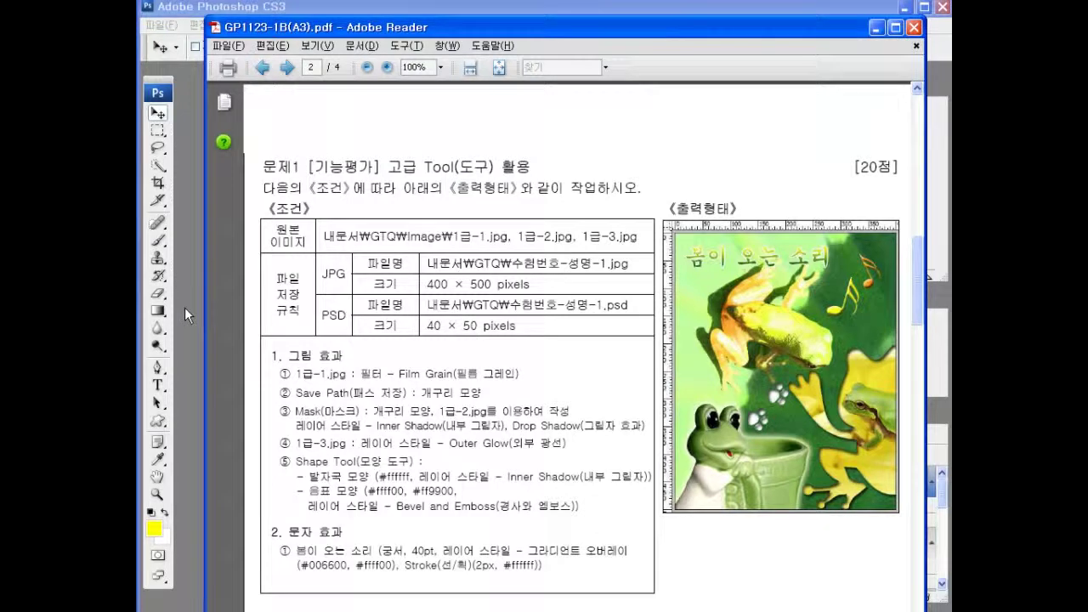
key("alt+Tab")
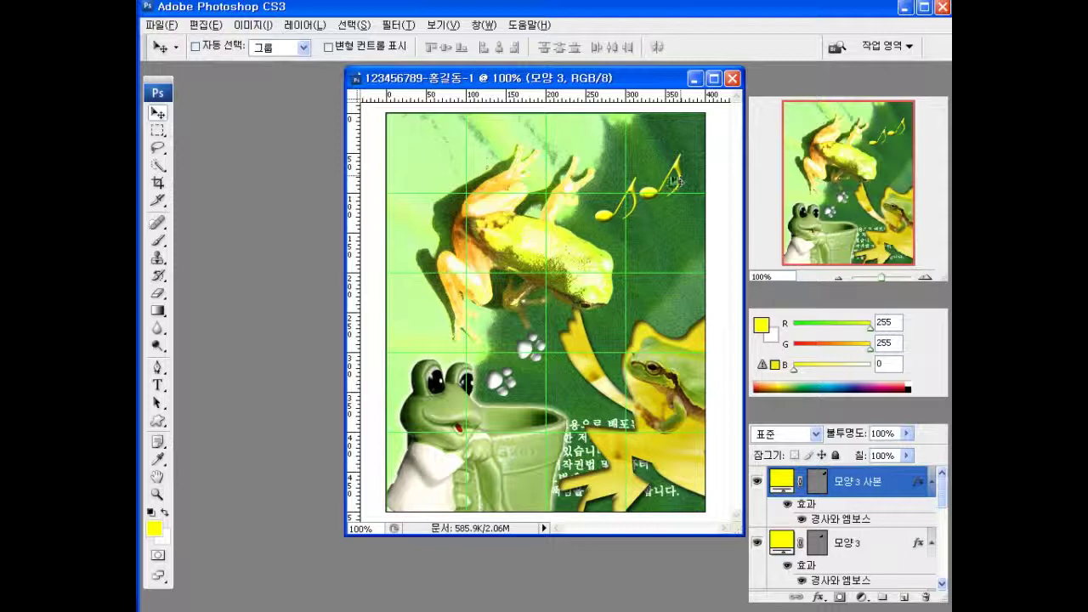
key("ctrl+t")
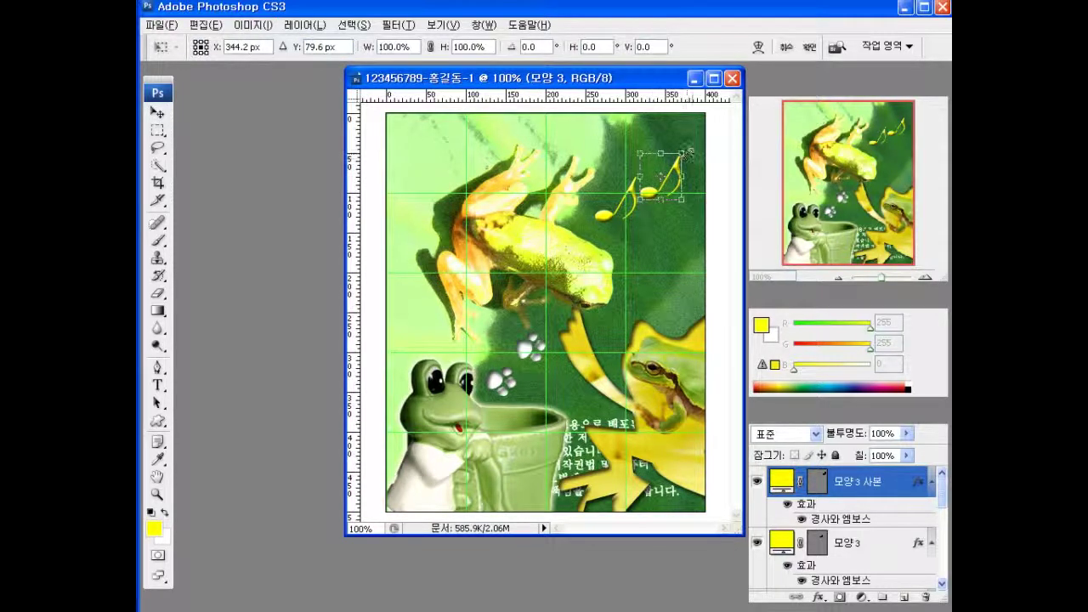
left_click_drag(687, 149, 680, 134)
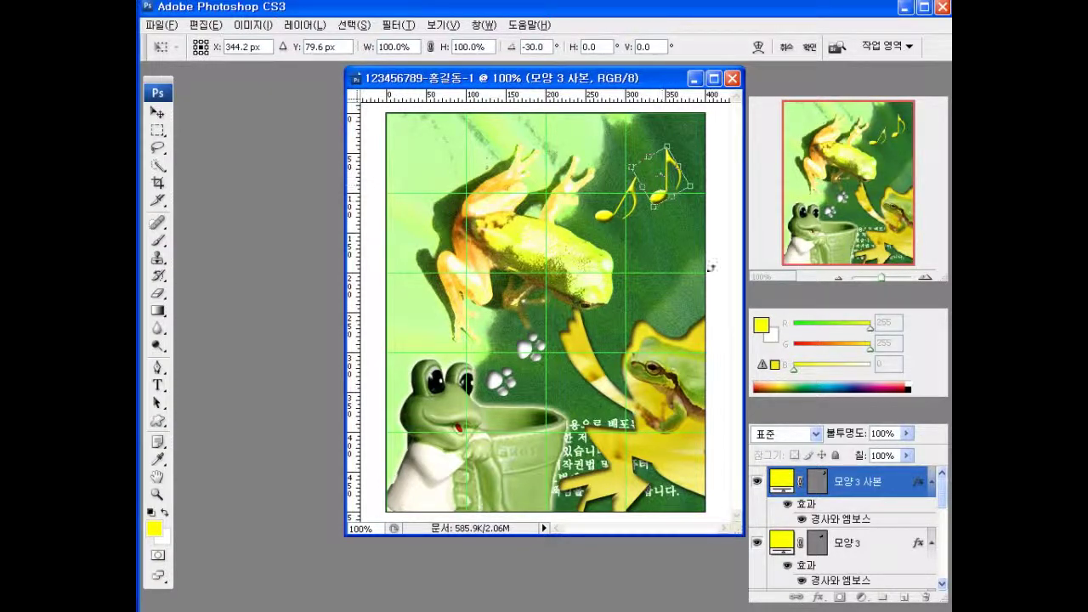
key("Return")
- Look up the second note colour in the exam sheet and recolour the duplicated note to #ff9900
double_click(781, 483)
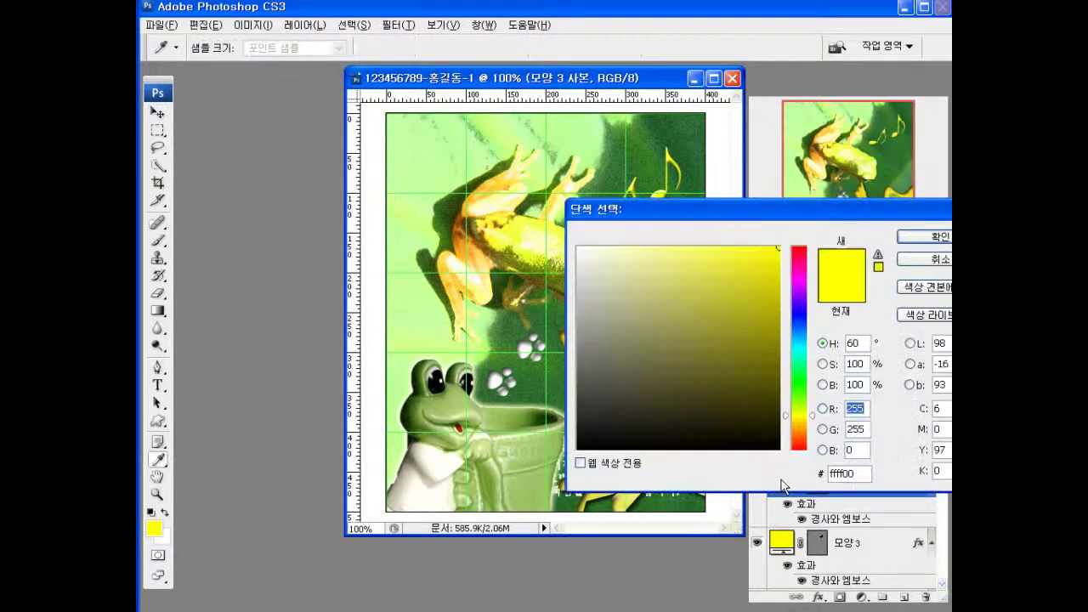
left_click(782, 609)
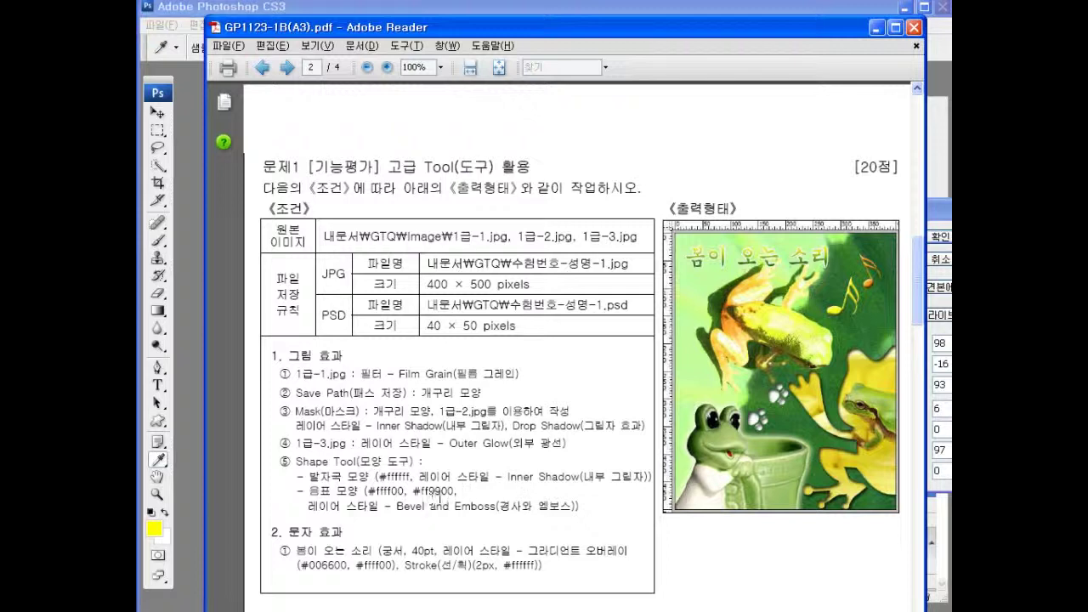
left_click(191, 438)
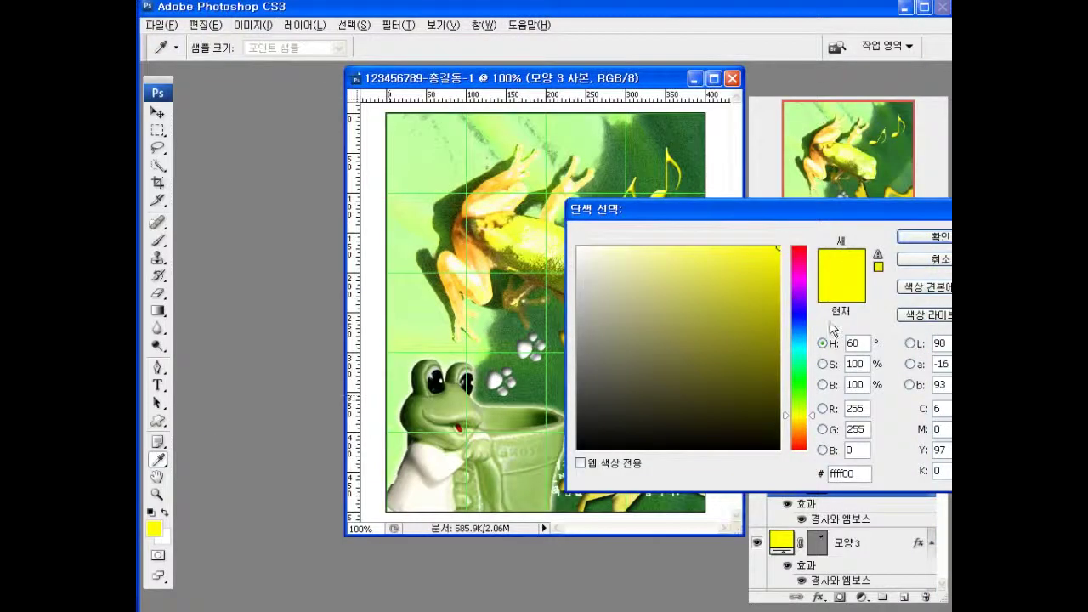
double_click(838, 474)
type("ff9900")
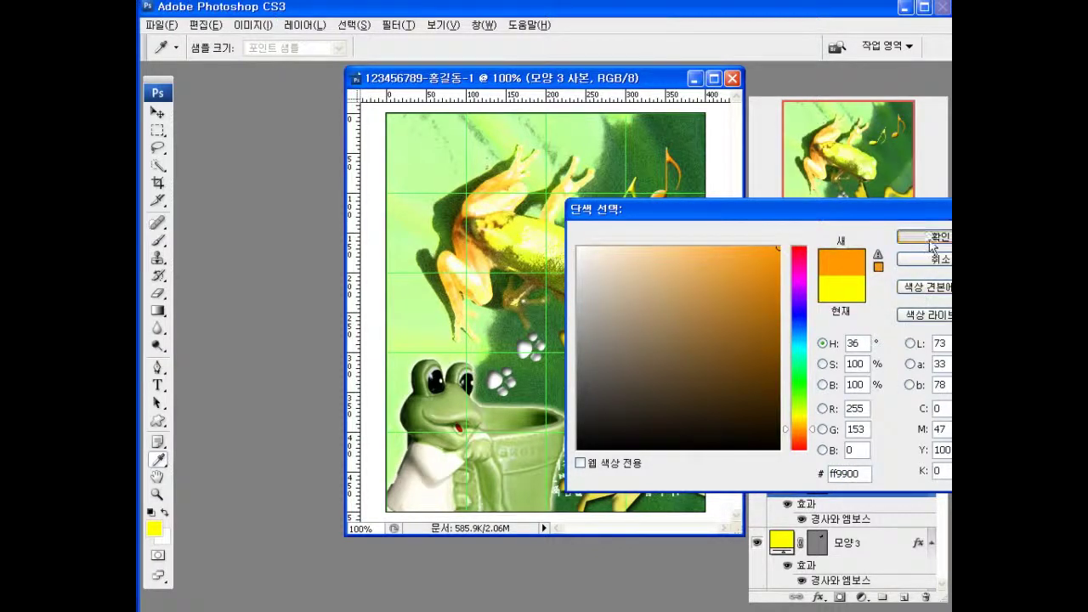
left_click(932, 245)
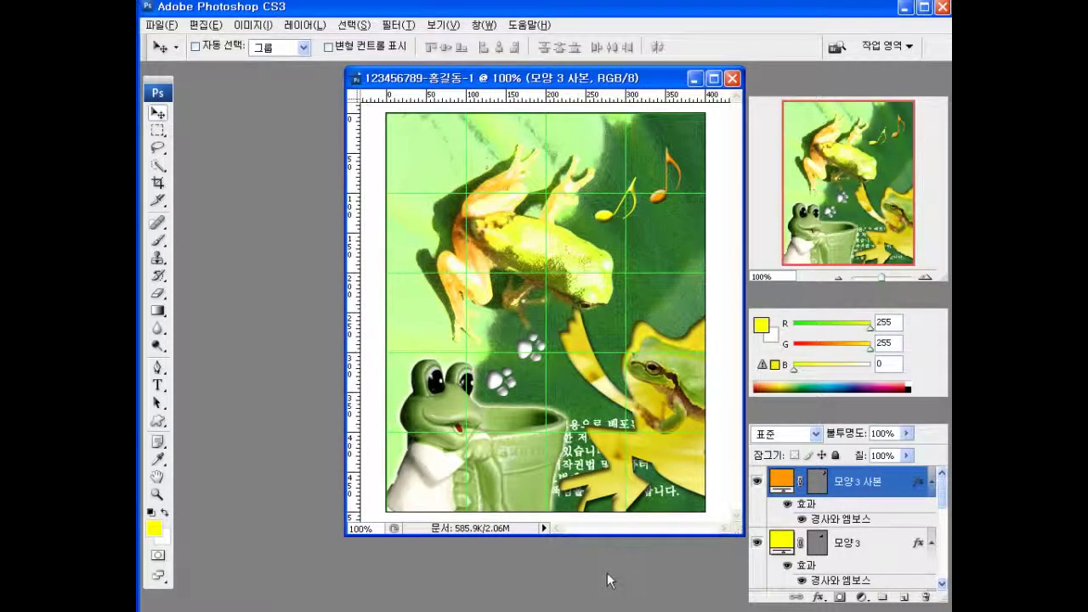
- Check the title requirements in the exam sheet, add a new layer above 모양 3 사본 and start a horizontal text line near the canvas's upper-left corner
key("alt+Tab")
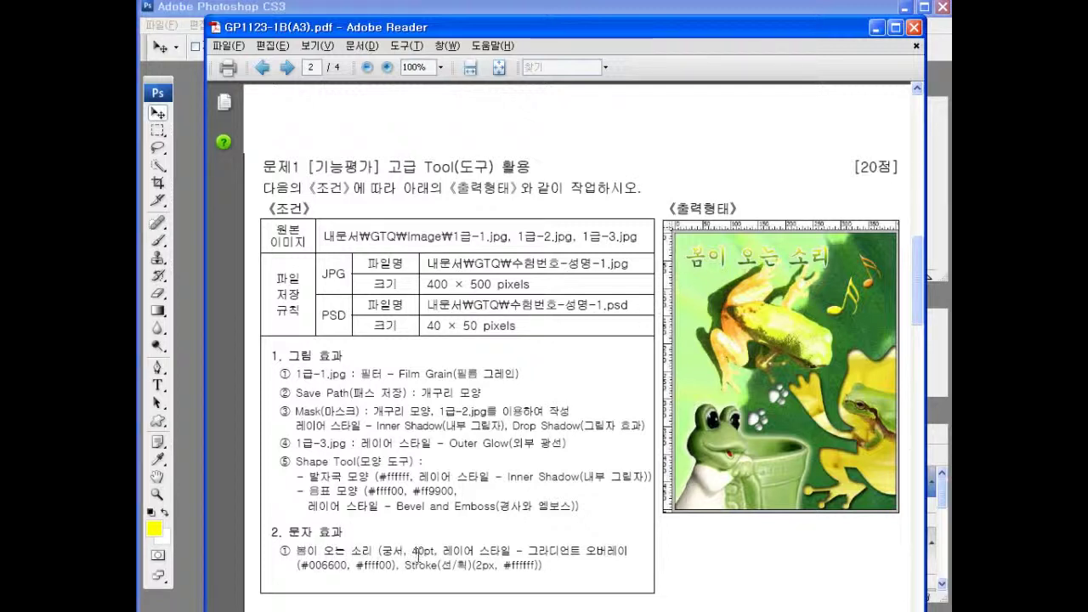
left_click(183, 482)
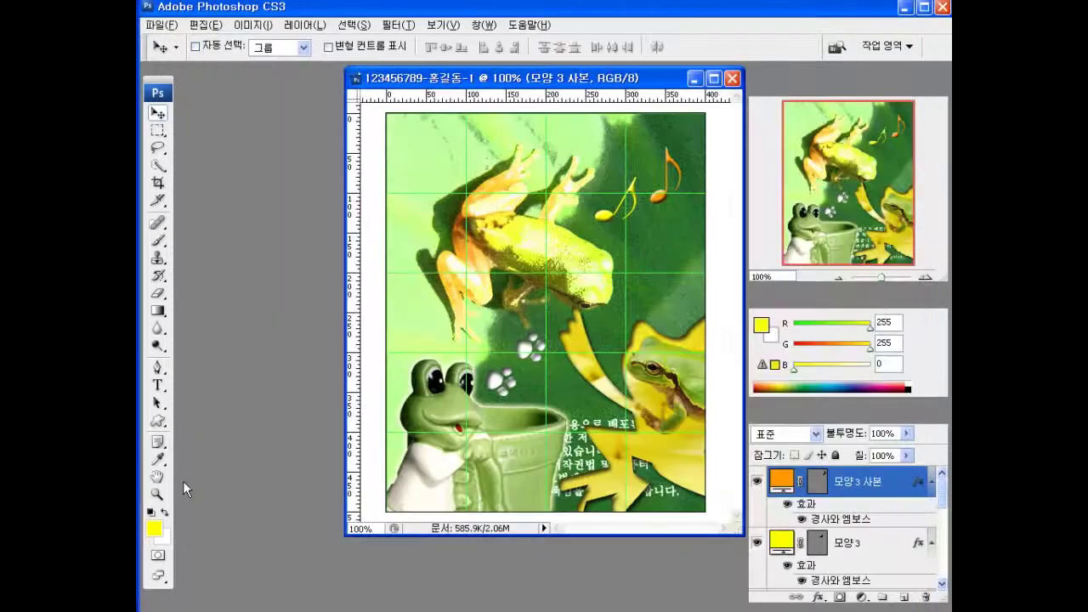
left_click(904, 598)
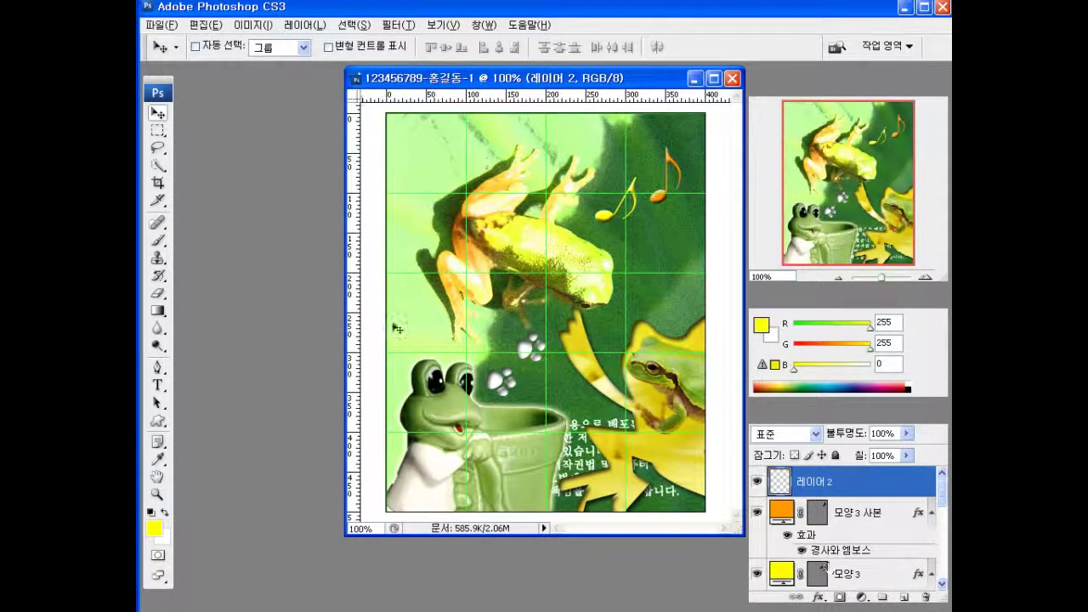
left_click(159, 384)
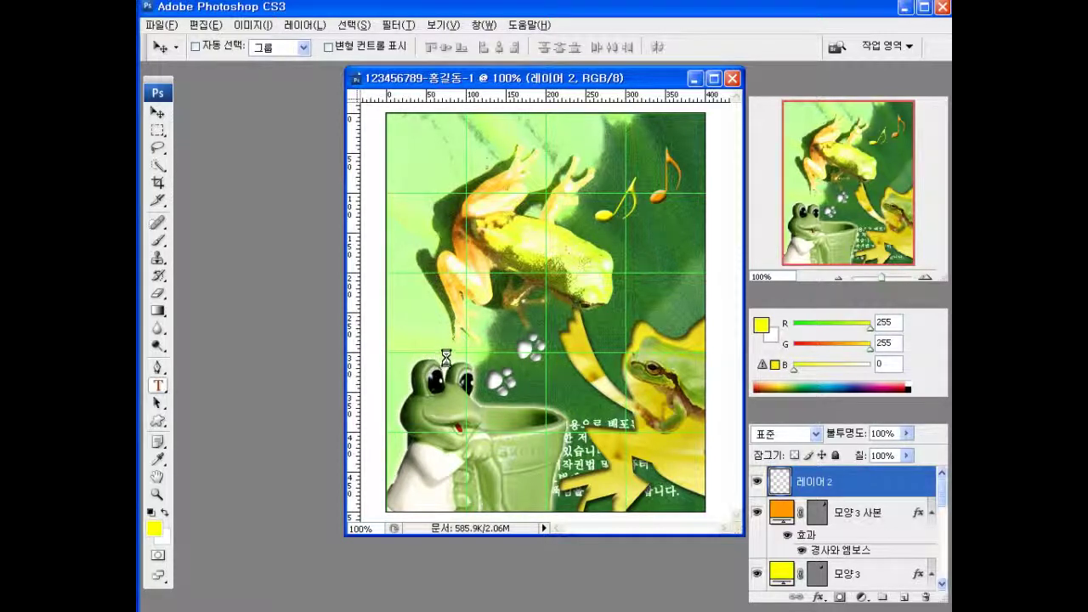
left_click(431, 133)
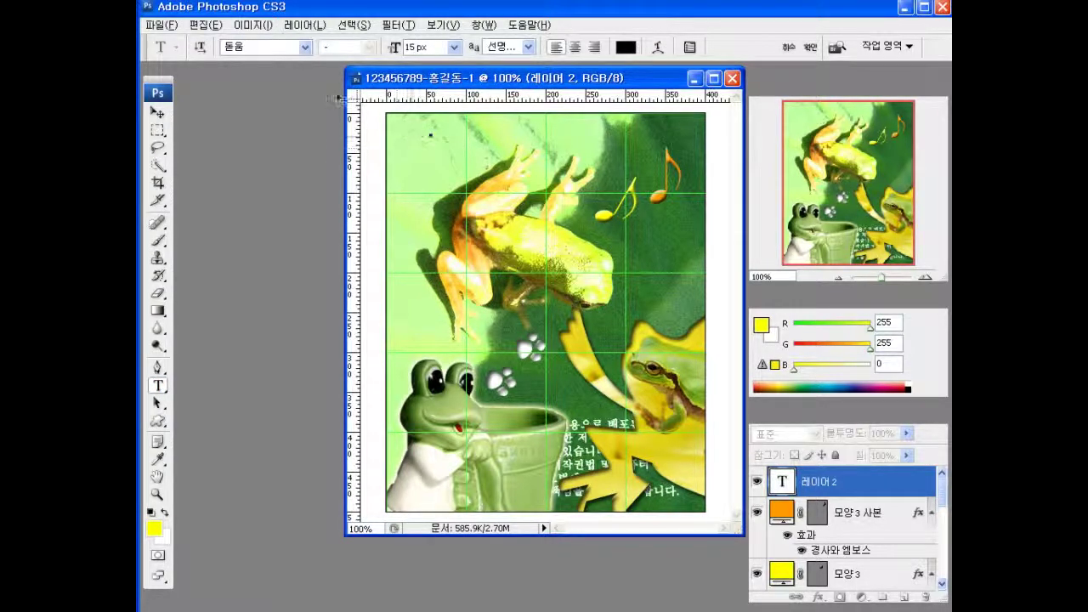
- Set the title's font to 궁서 and its size to 40 px
left_click(304, 47)
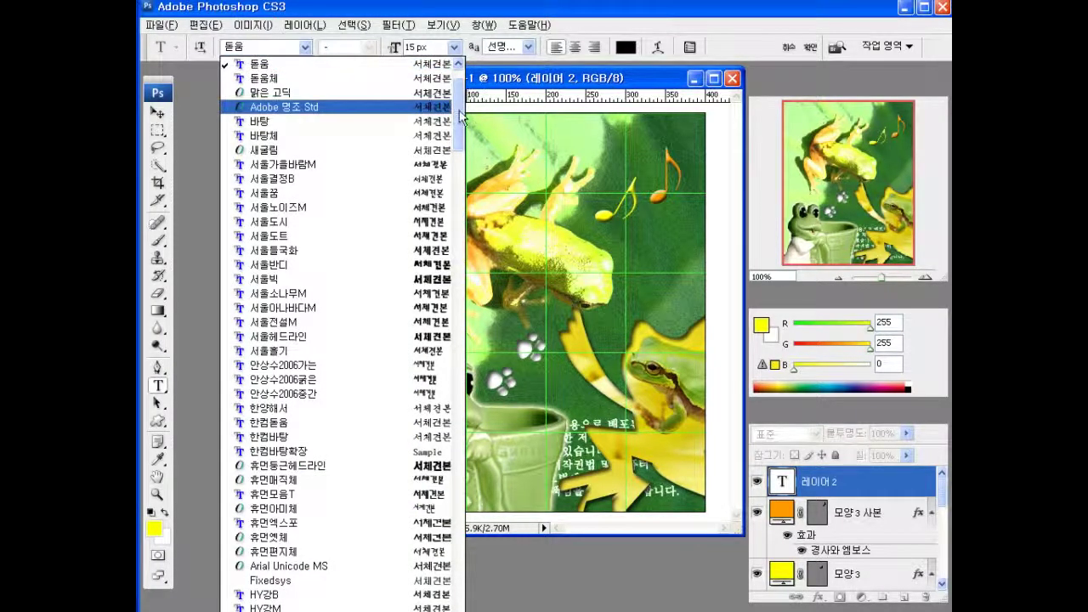
scroll(454, 132, "up", 2)
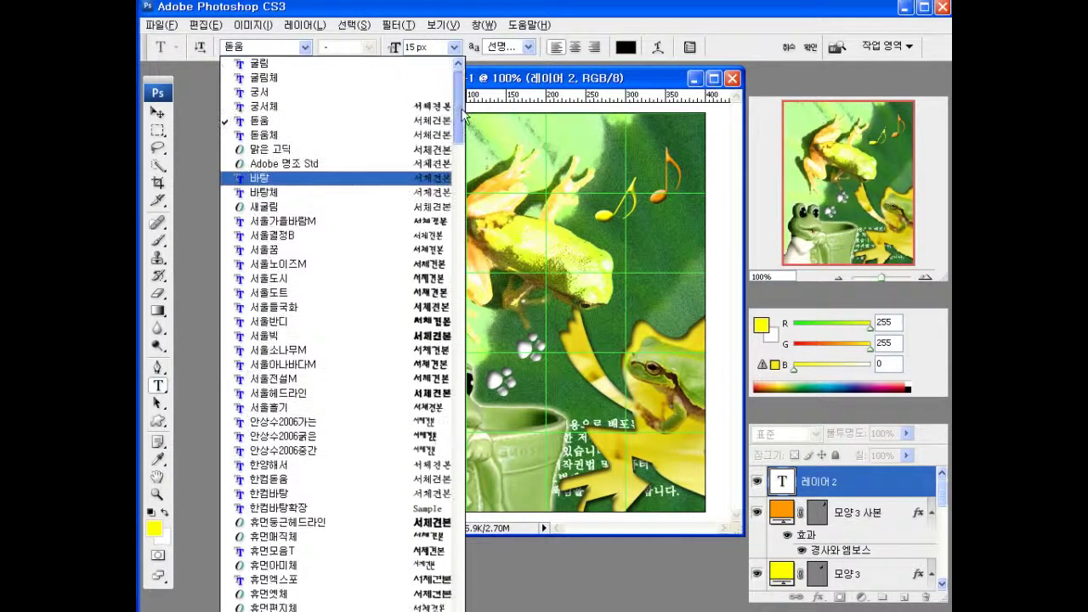
left_click(280, 92)
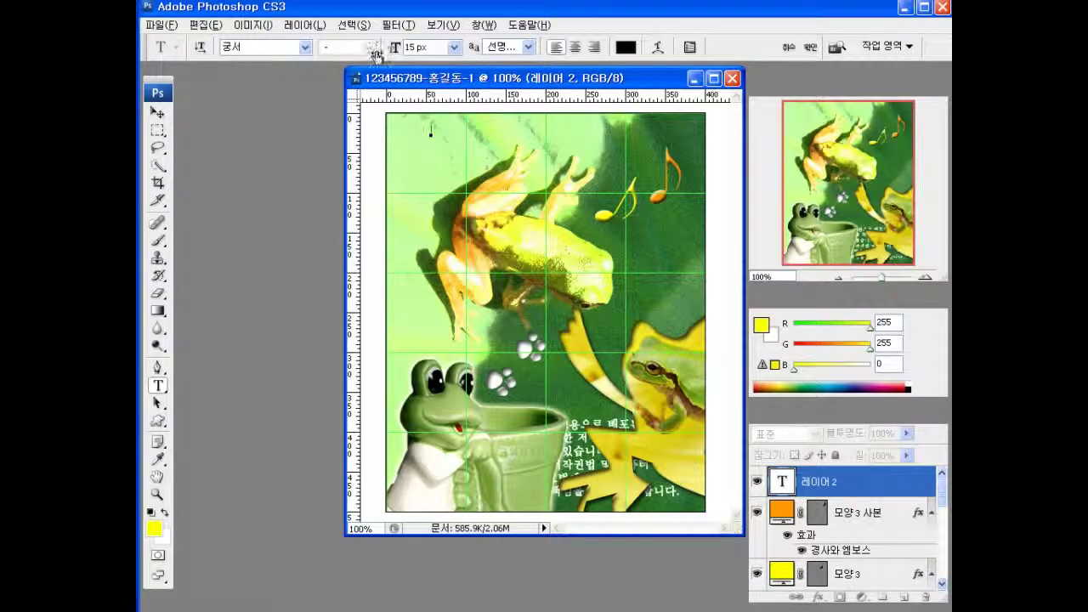
left_click(441, 47)
type("40")
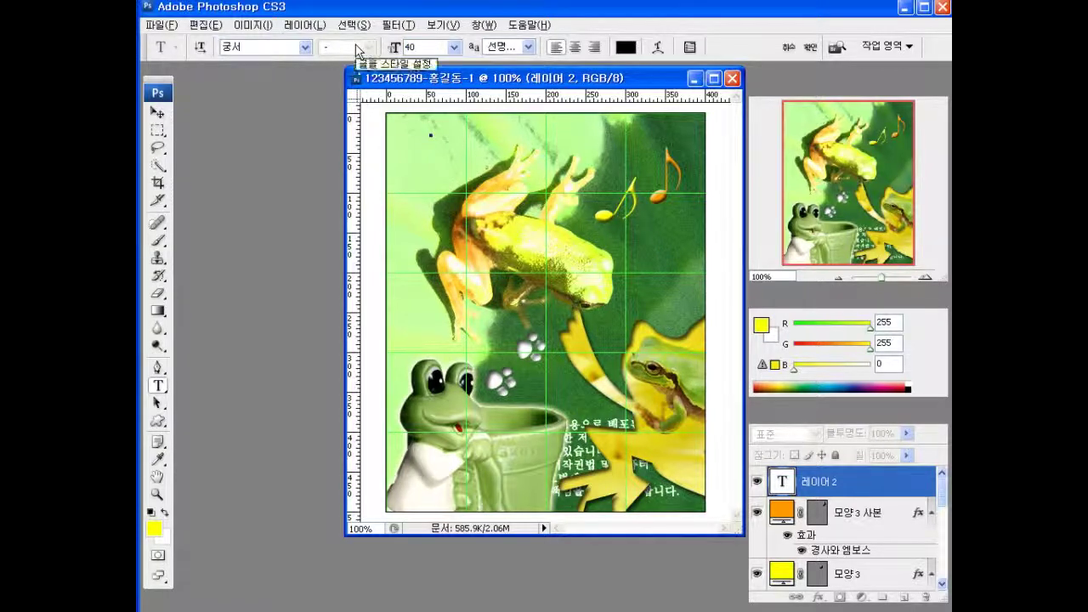
key("Return")
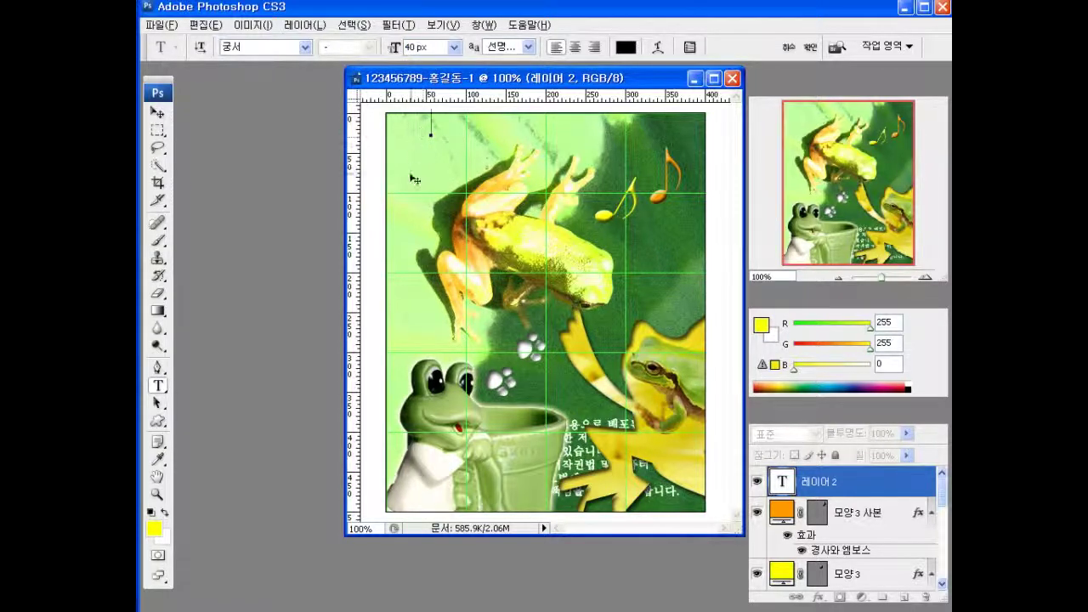
- Check the title wording in the exam sheet, enter 봄이 오는 소리, and move the text down and left so it sits above the upper frog
key("alt+Tab")
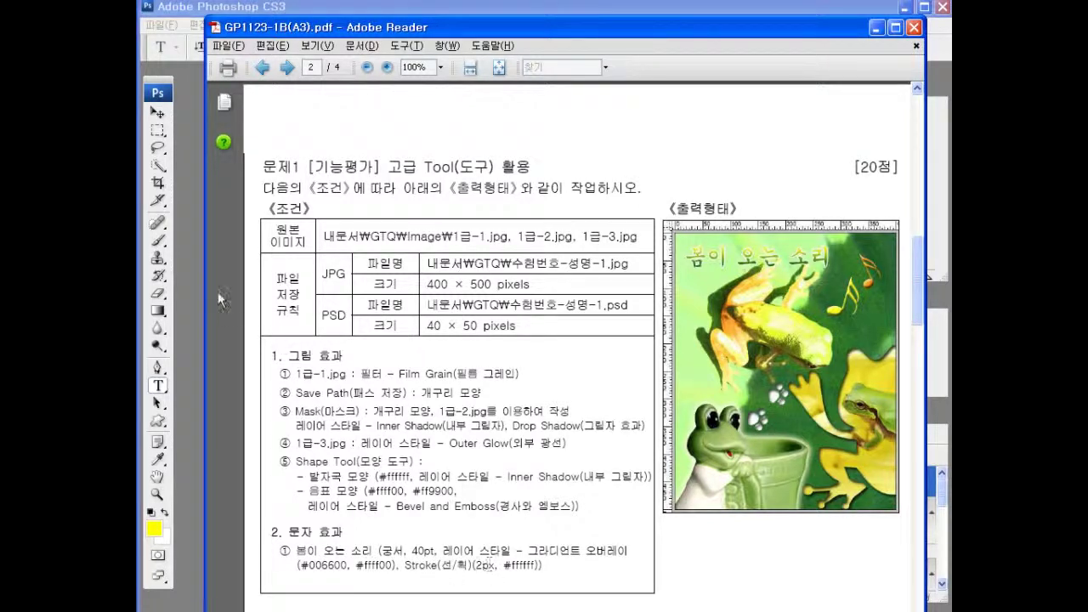
left_click(196, 280)
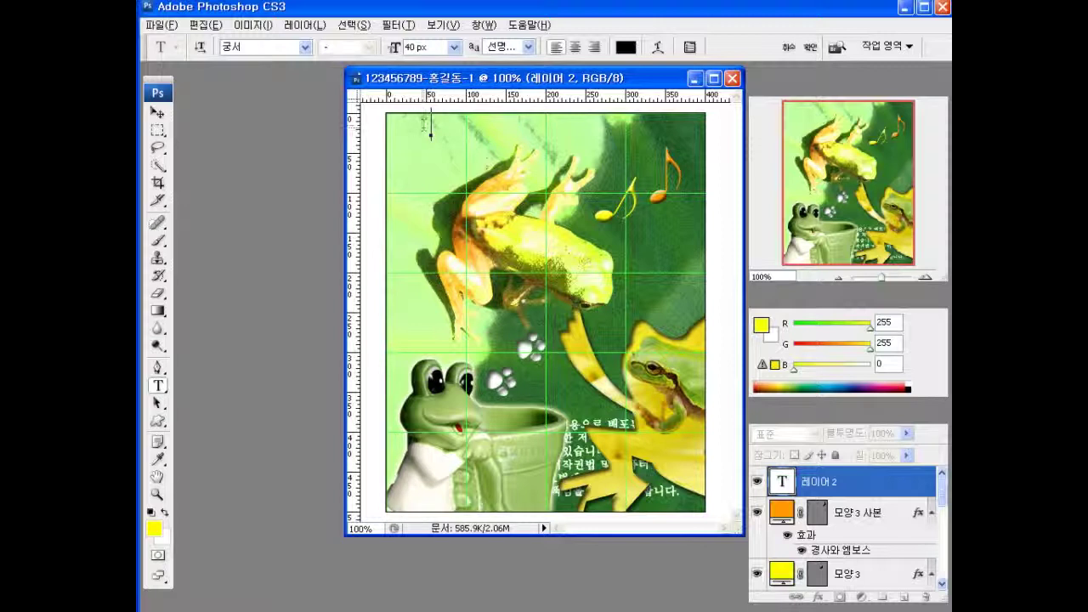
type("몸이")
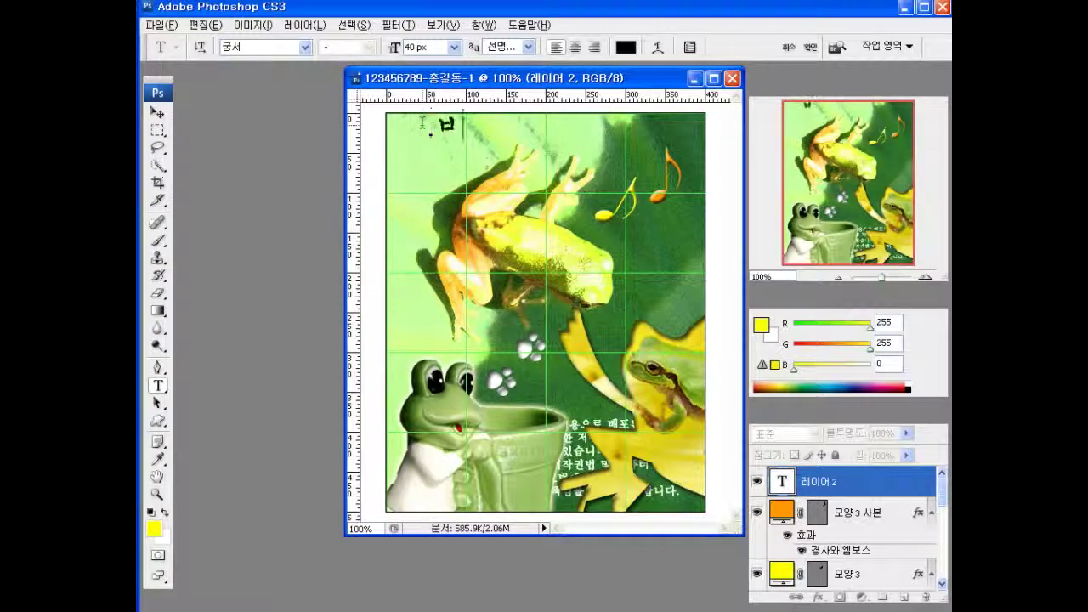
type(" 오는 소리")
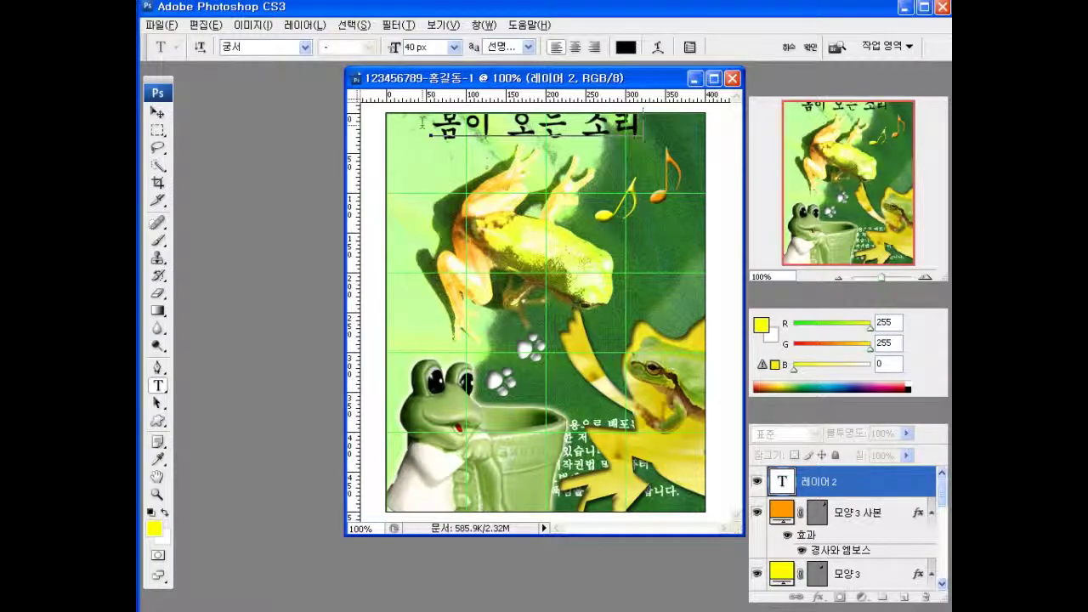
key("alt+Tab")
left_click(818, 483)
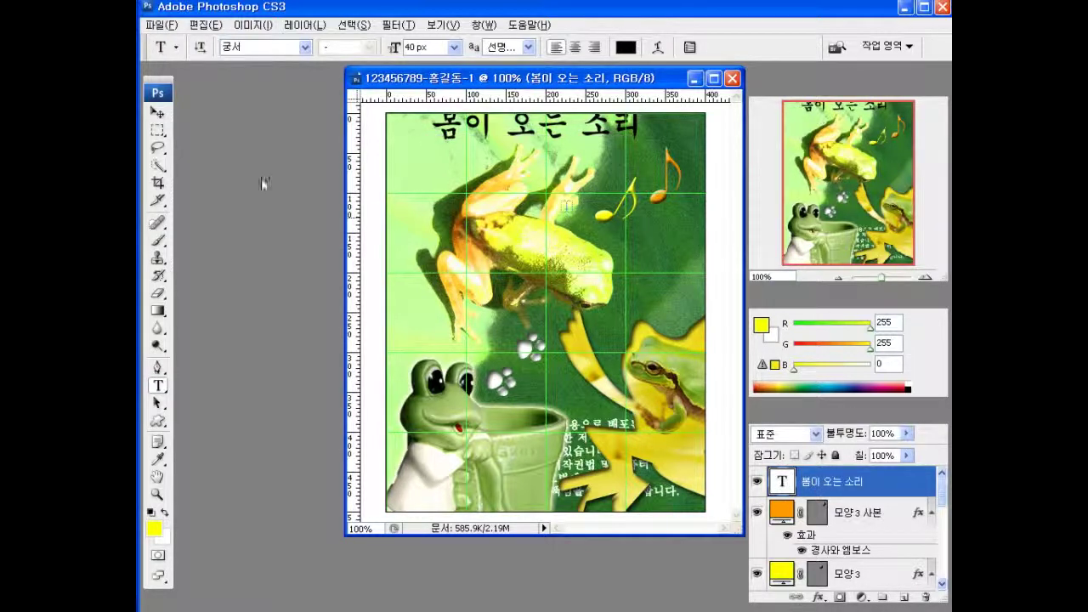
left_click(158, 112)
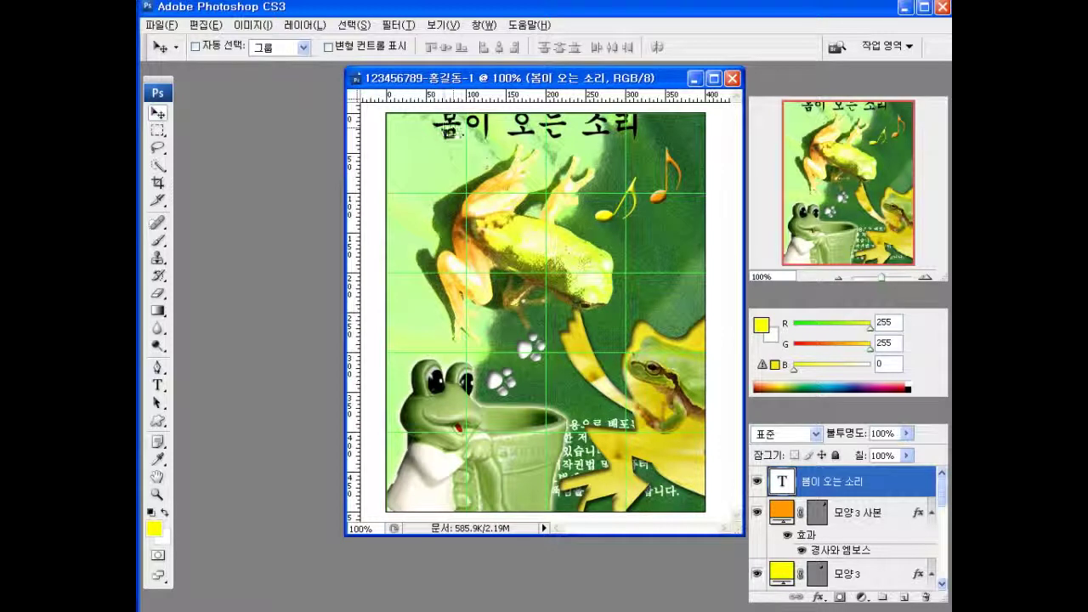
left_click_drag(456, 131, 418, 149)
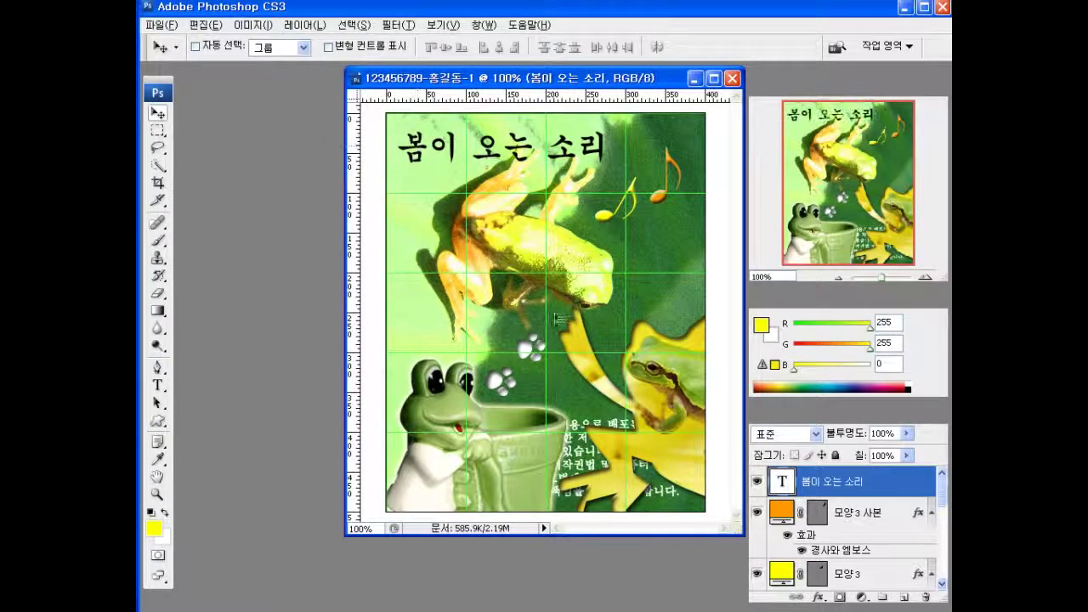
- Add a Gradient Overlay style to the 봄이 오는 소리 text layer and open its gradient for editing
left_click(821, 599)
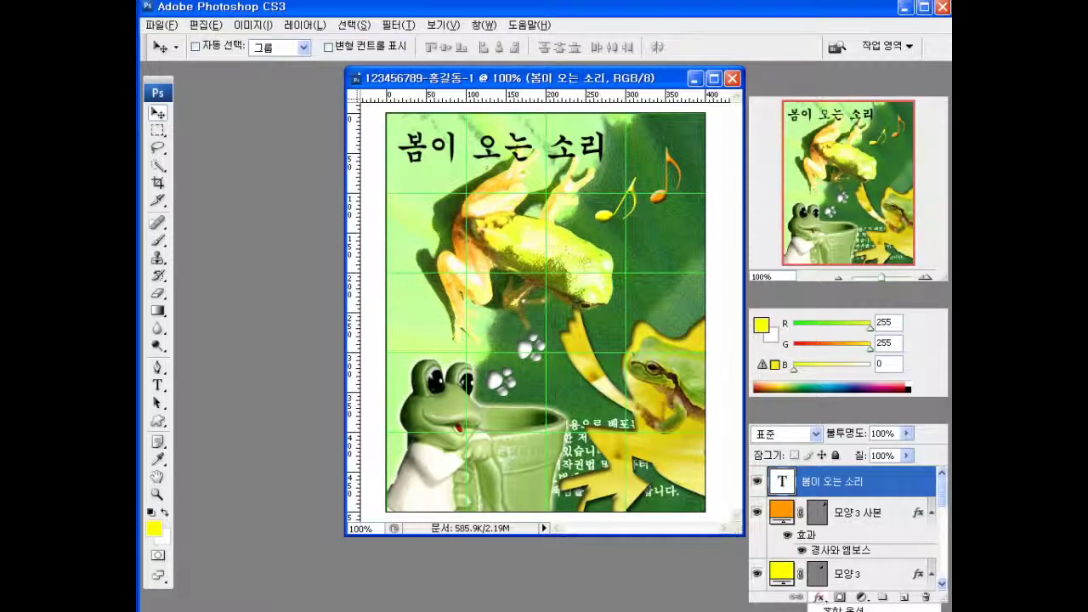
left_click(850, 609)
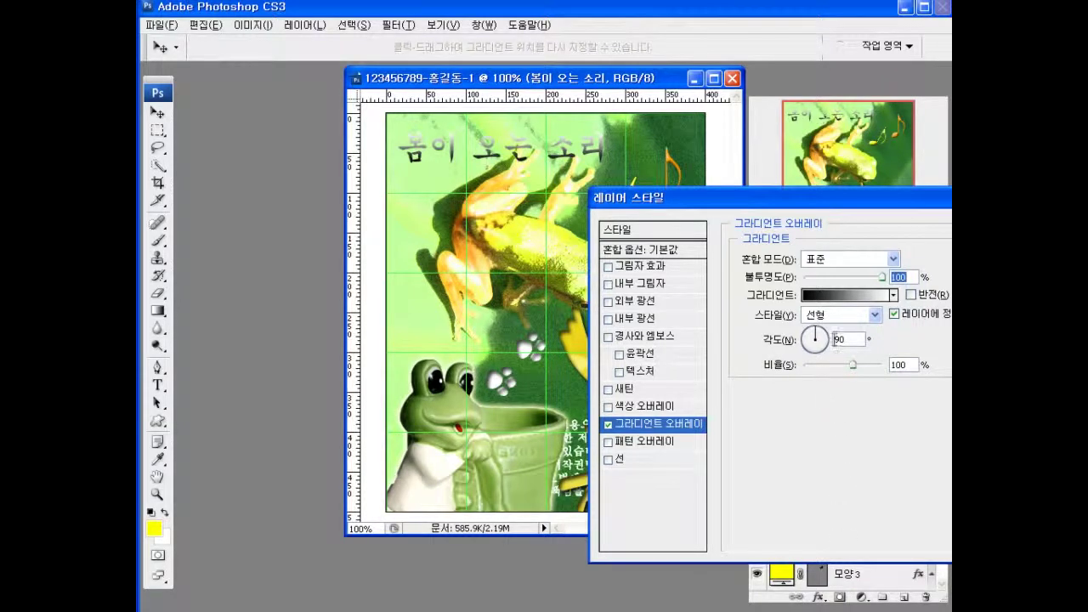
left_click(849, 291)
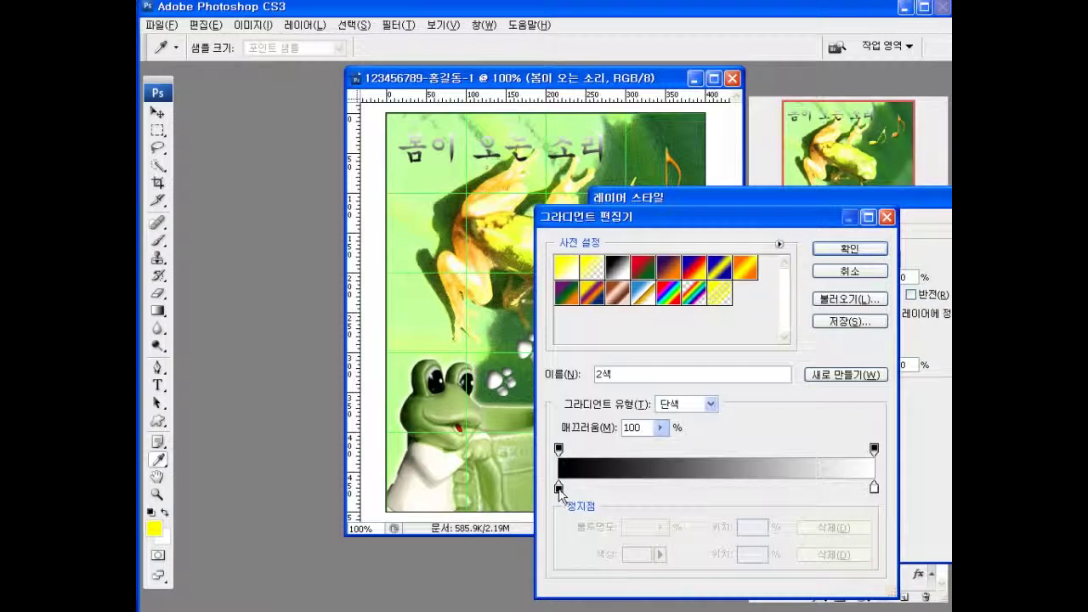
- Check the required overlay colours in the exam sheet and set the gradient's starting colour stop to #006600
double_click(559, 487)
key("alt+Tab")
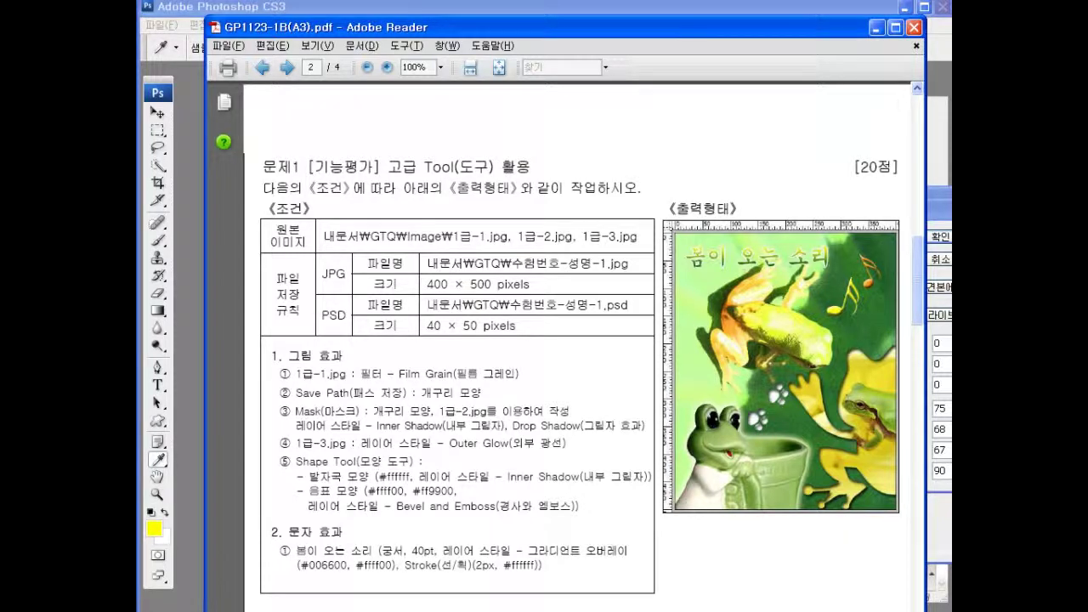
left_click_drag(513, 26, 513, 112)
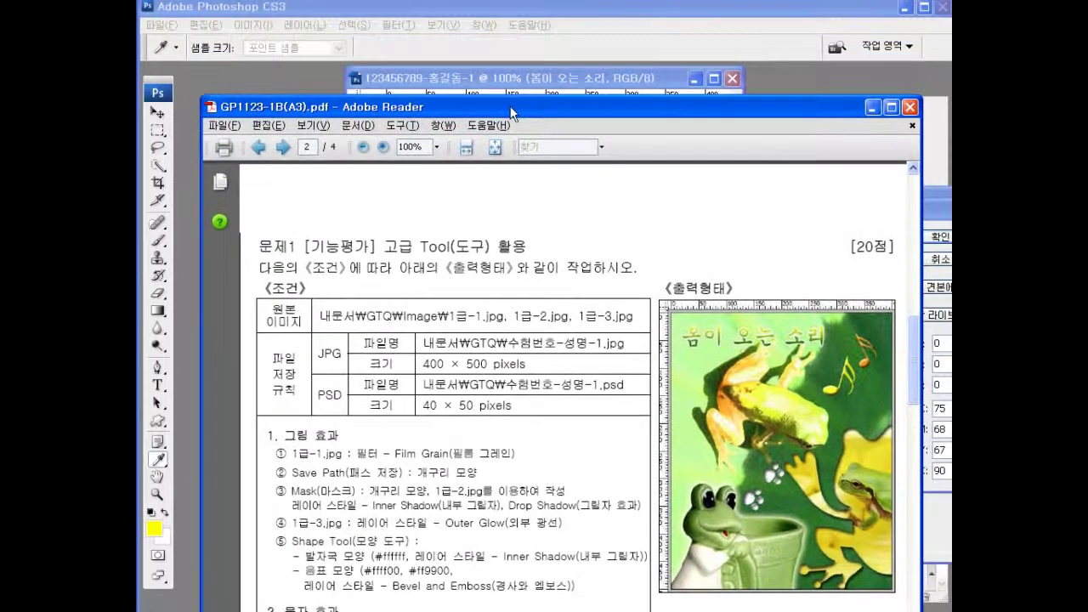
left_click(942, 515)
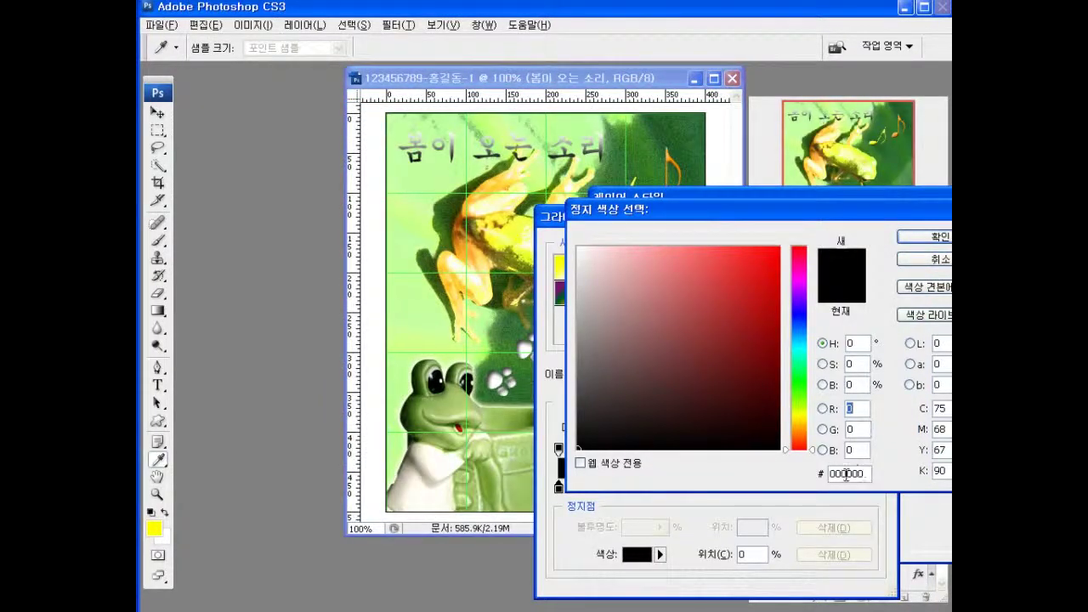
left_click_drag(841, 475, 848, 476)
type("66")
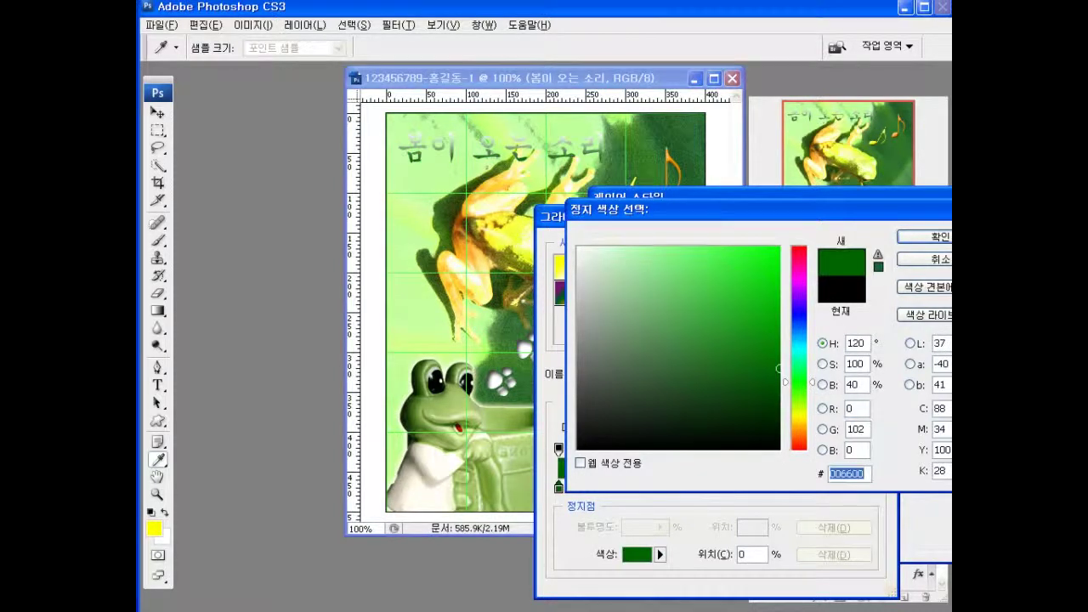
left_click(935, 236)
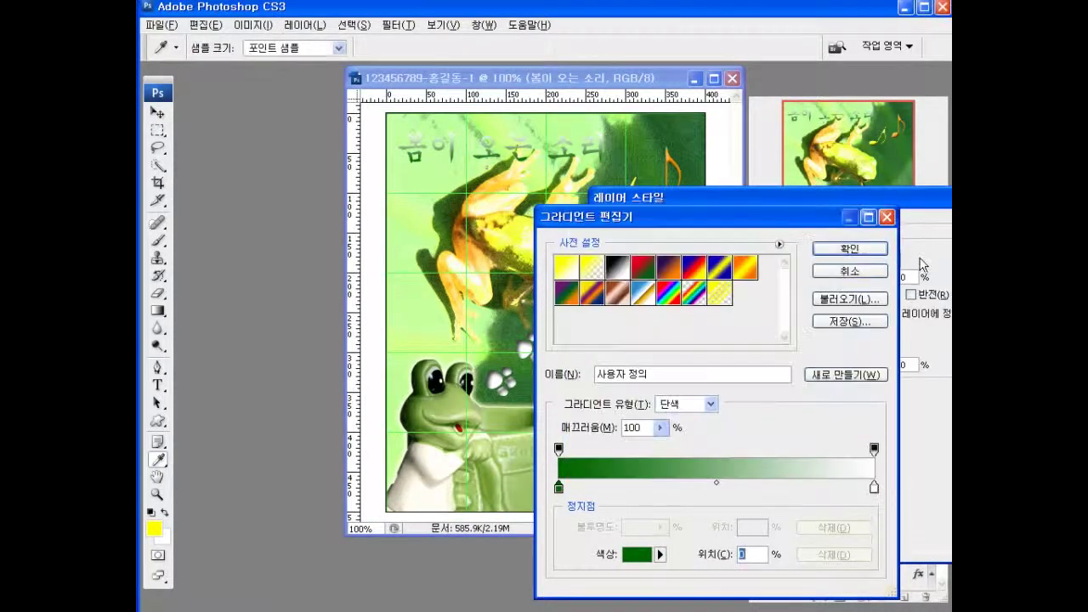
- Set the gradient's ending colour stop to #ffff00 and accept the edited gradient
double_click(874, 486)
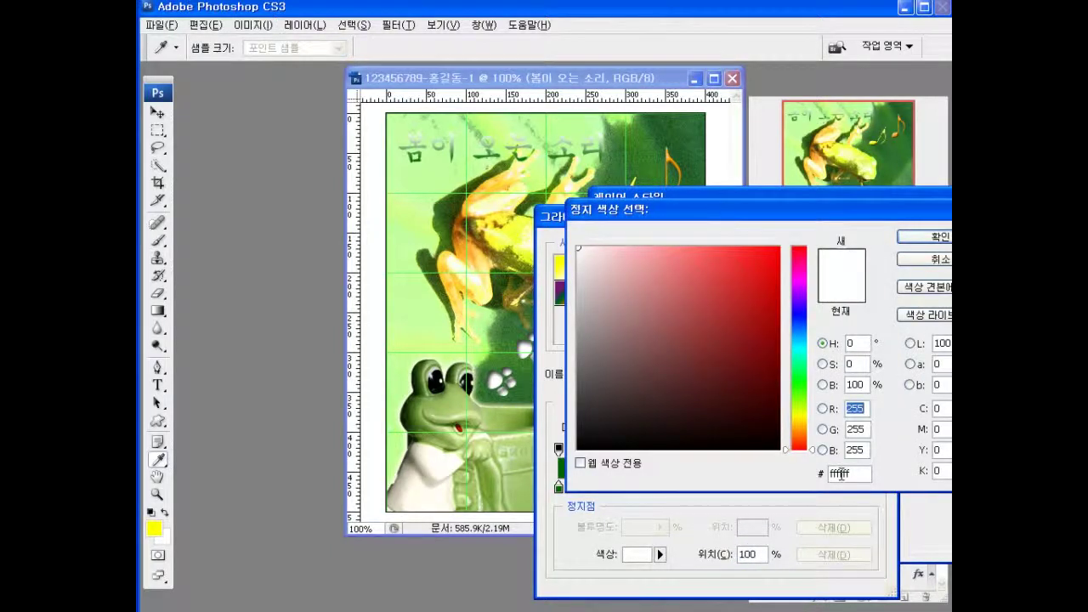
left_click_drag(841, 473, 861, 474)
type("00")
key("Return")
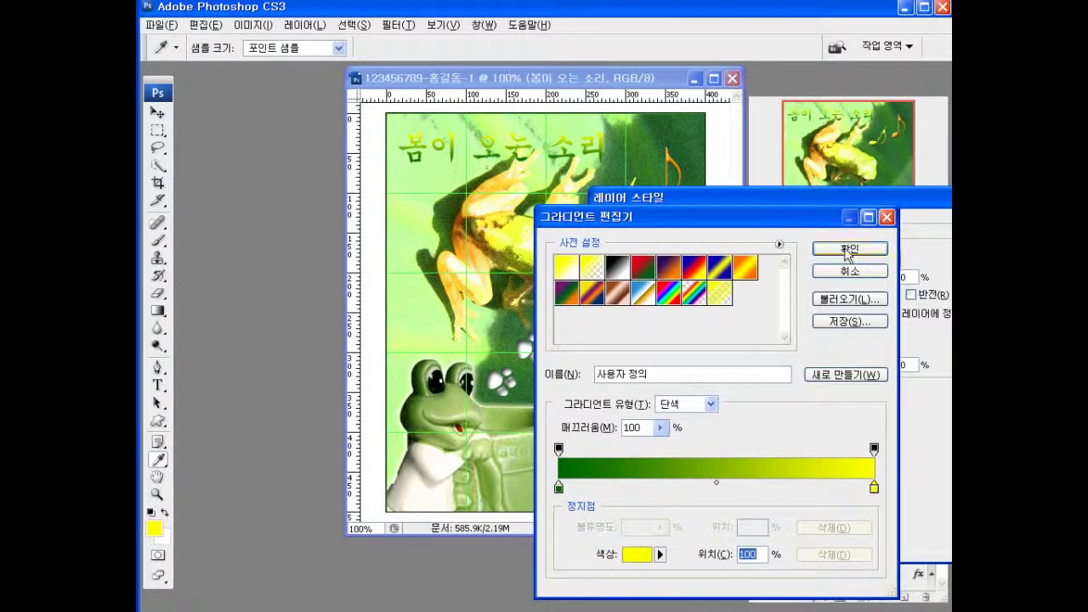
left_click(850, 249)
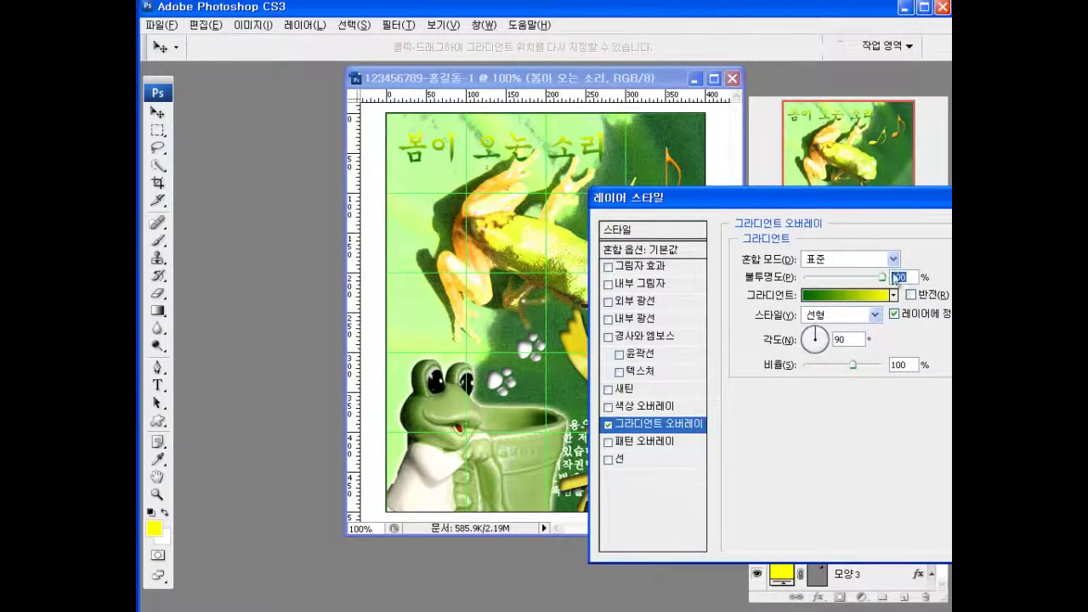
- Add a 2 px Stroke style in #ffffff to the title and apply the layer styles
left_click(608, 460)
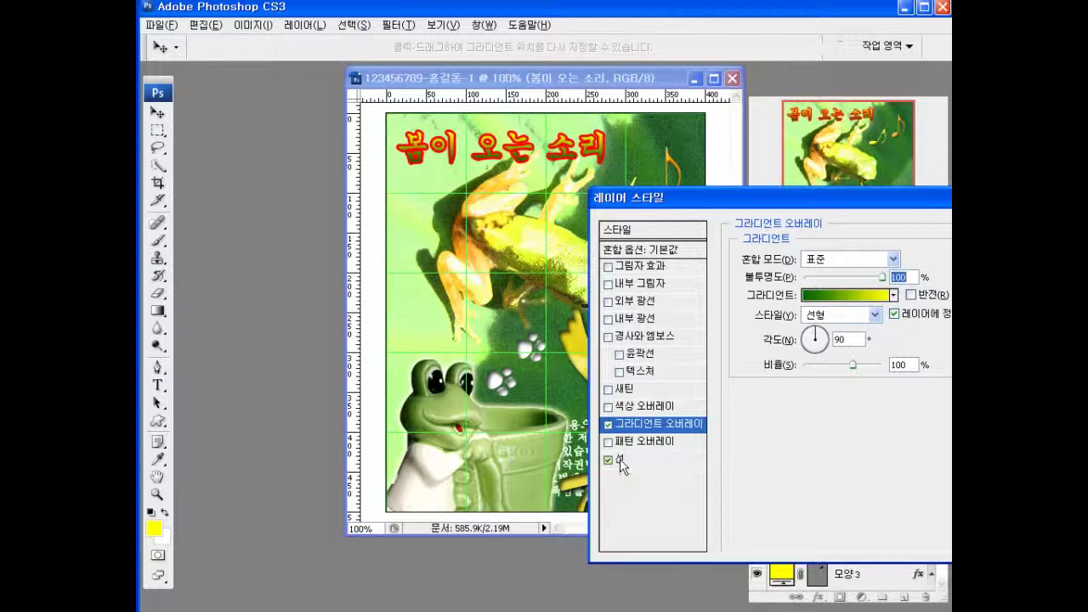
left_click(620, 460)
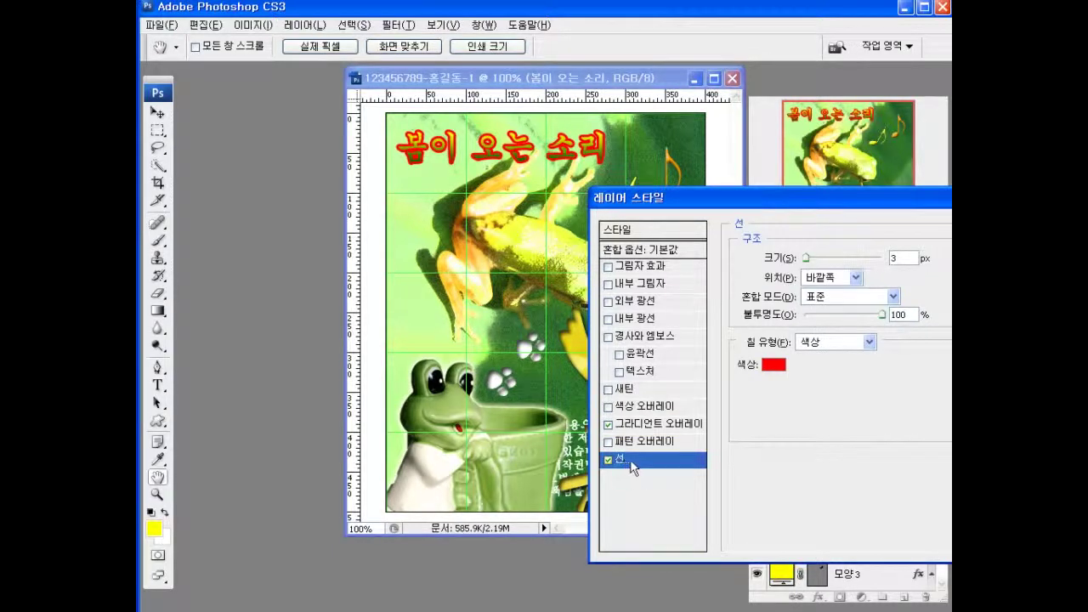
double_click(894, 257)
type("2")
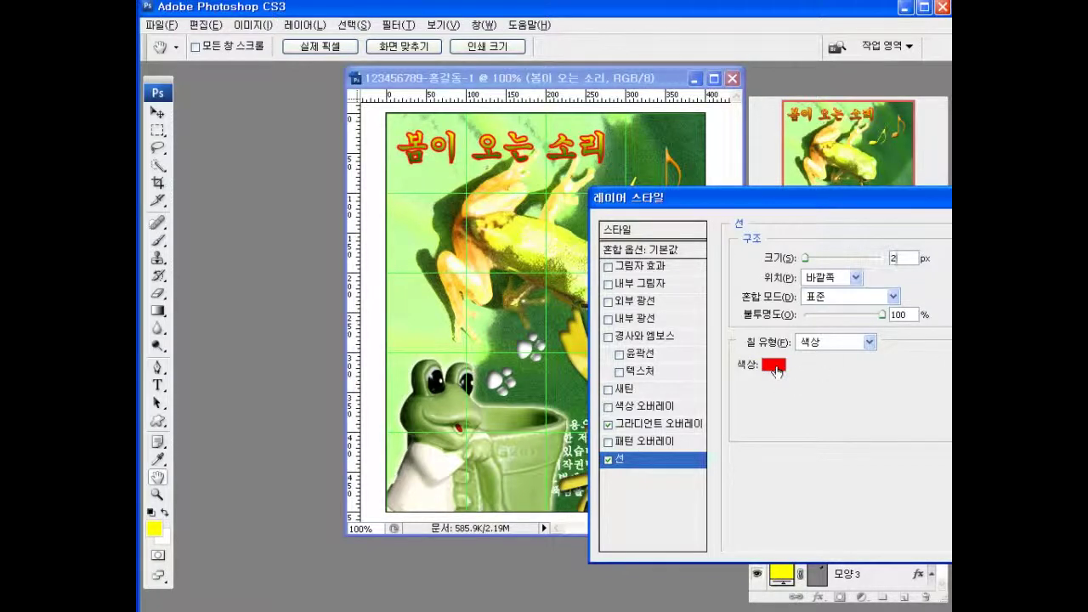
left_click(774, 367)
left_click_drag(837, 473, 889, 480)
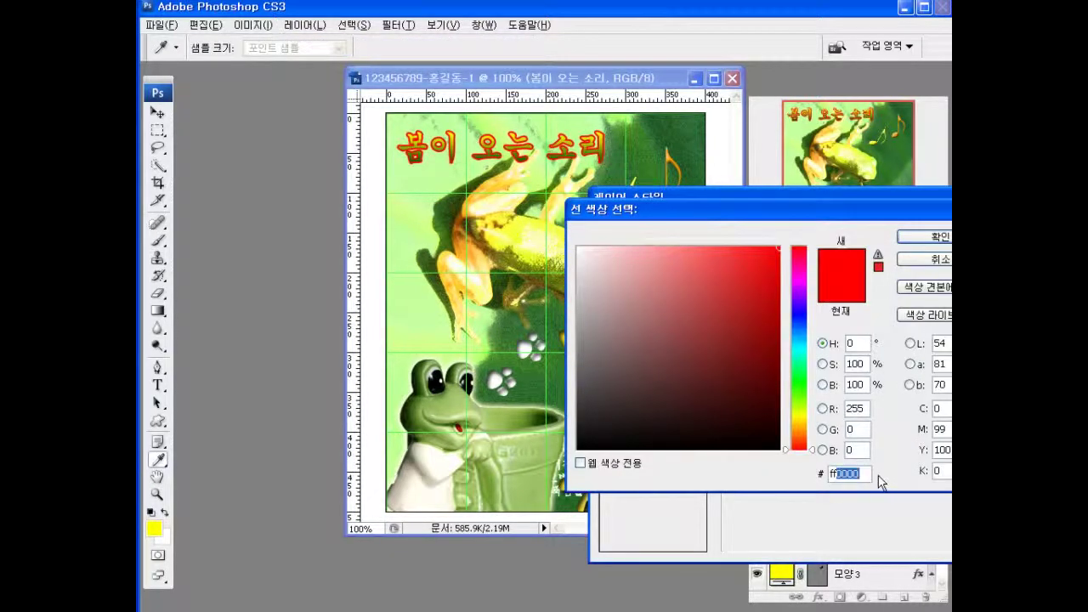
type("ffffff")
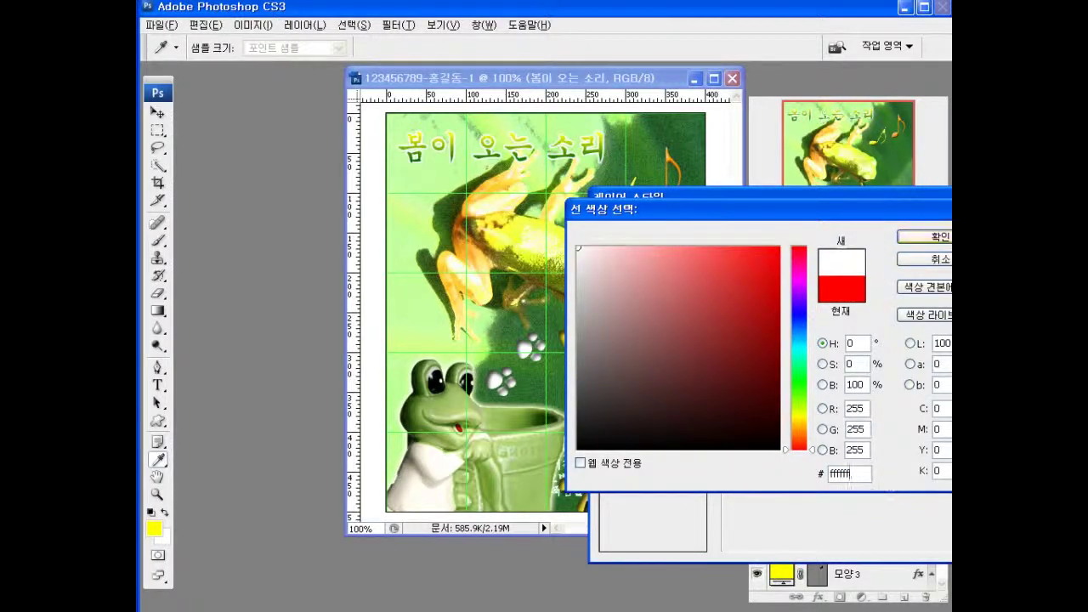
left_click(938, 237)
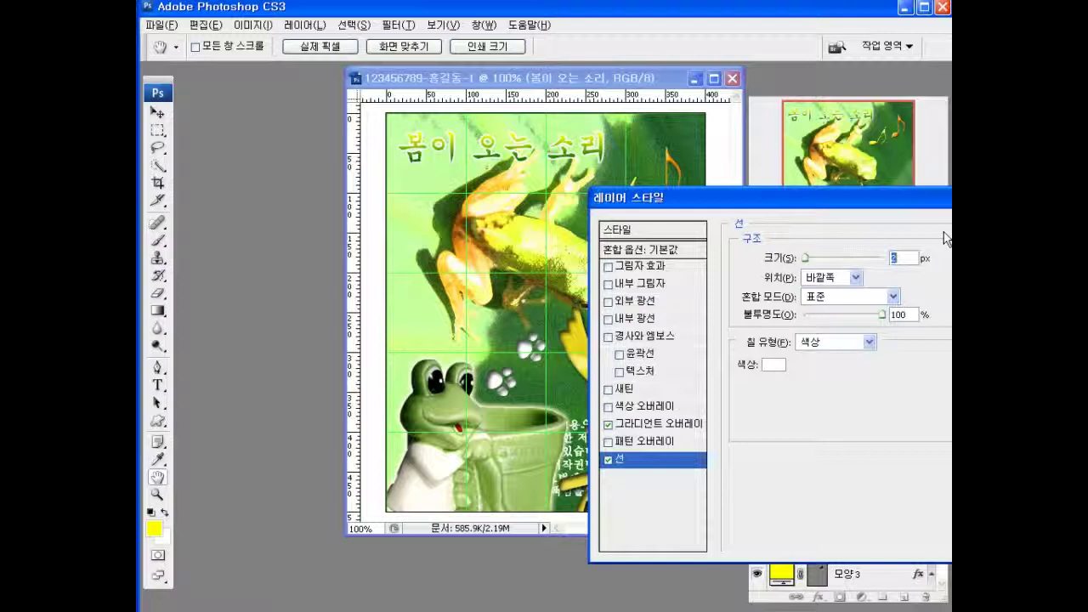
key("Return")
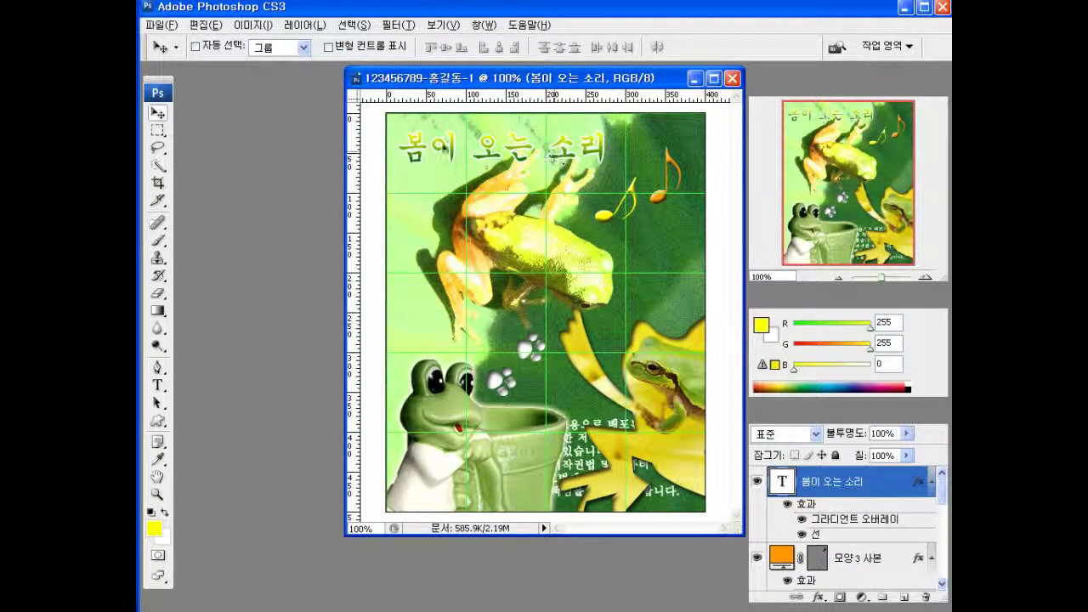
- Compare the styled title and composition with the sample output in the exam sheet, then minimise the sheet
key("alt+Tab")
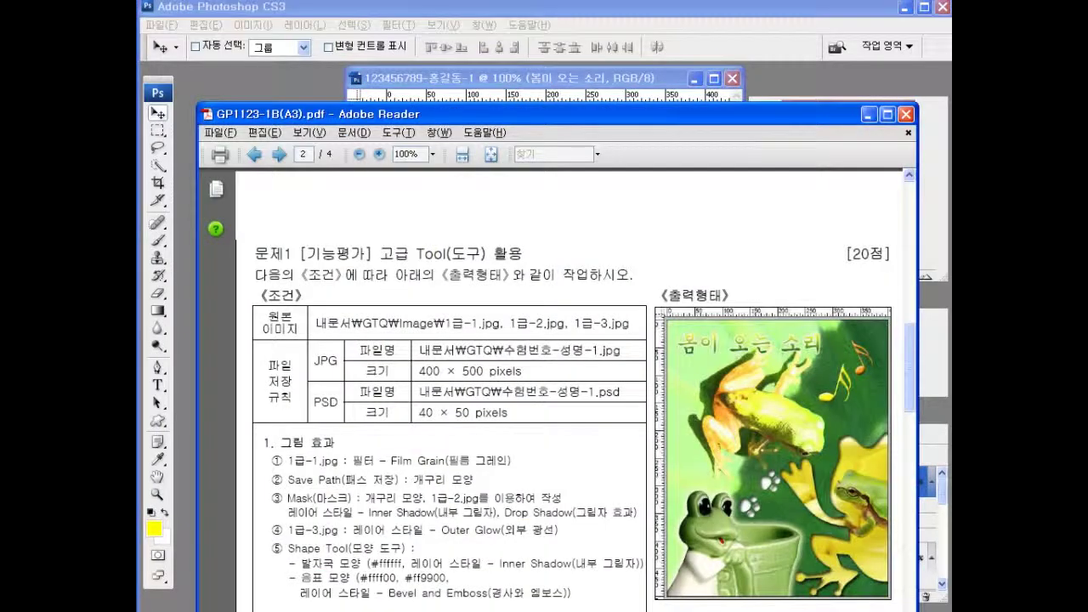
left_click_drag(654, 119, 506, 270)
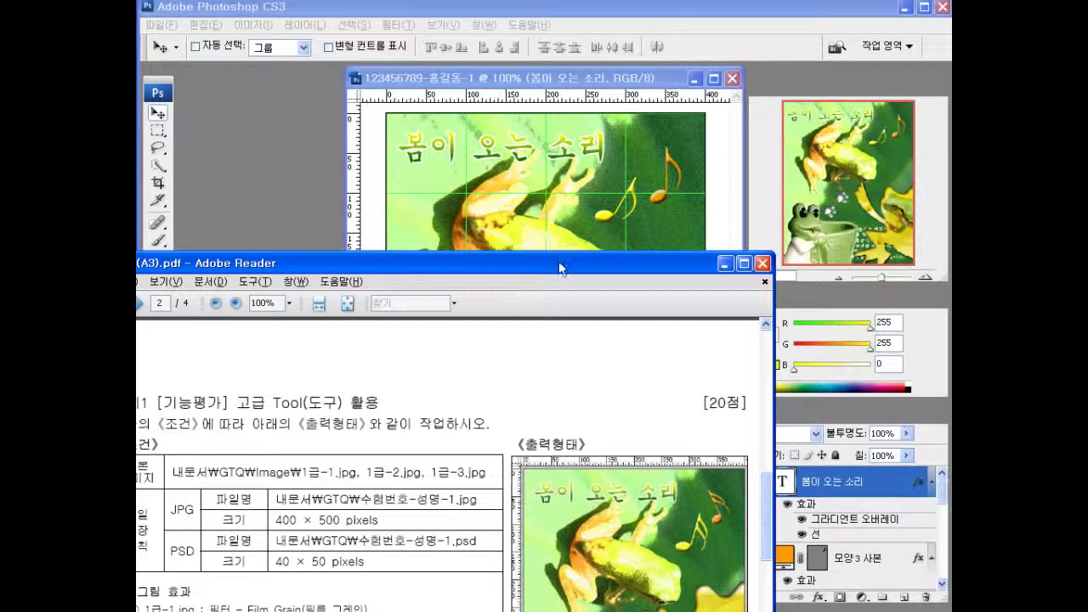
left_click(724, 264)
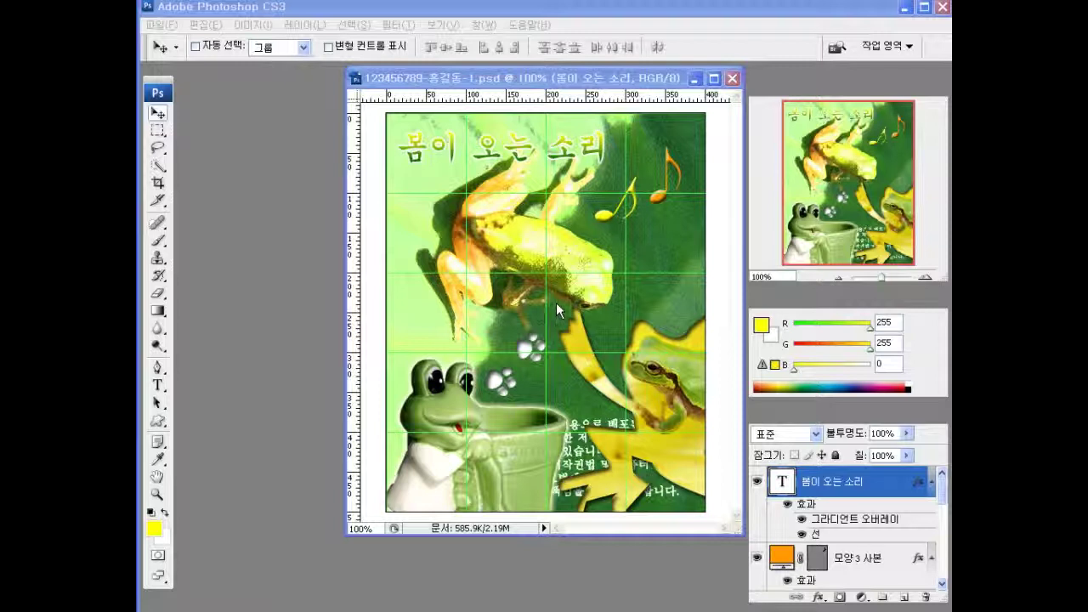
- Hide the guides and start saving a copy of the image in the gtq folder in JPEG format
left_click(536, 79)
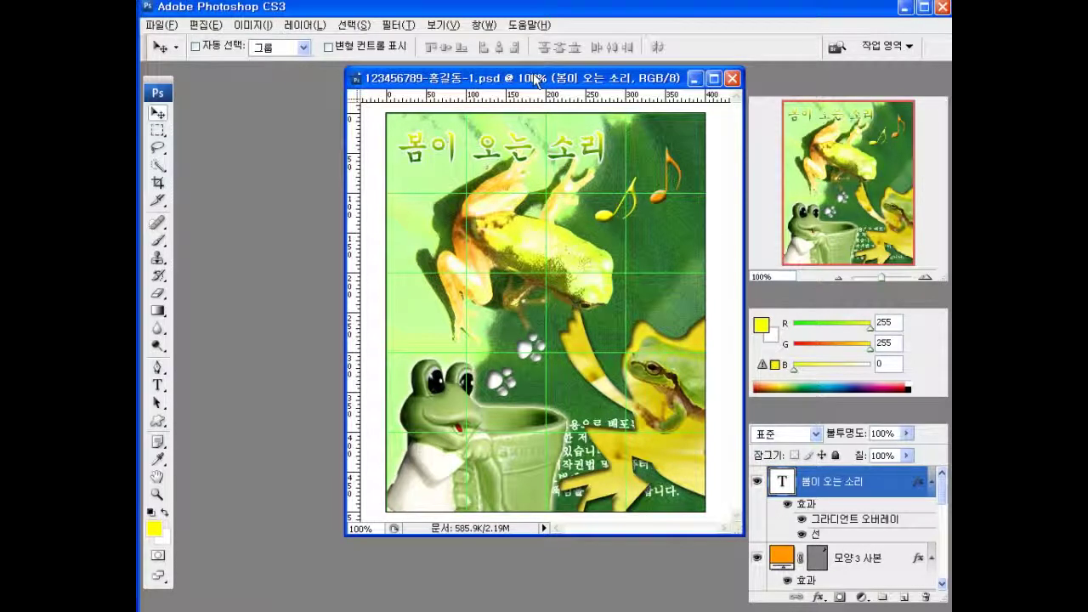
key("ctrl+semicolon")
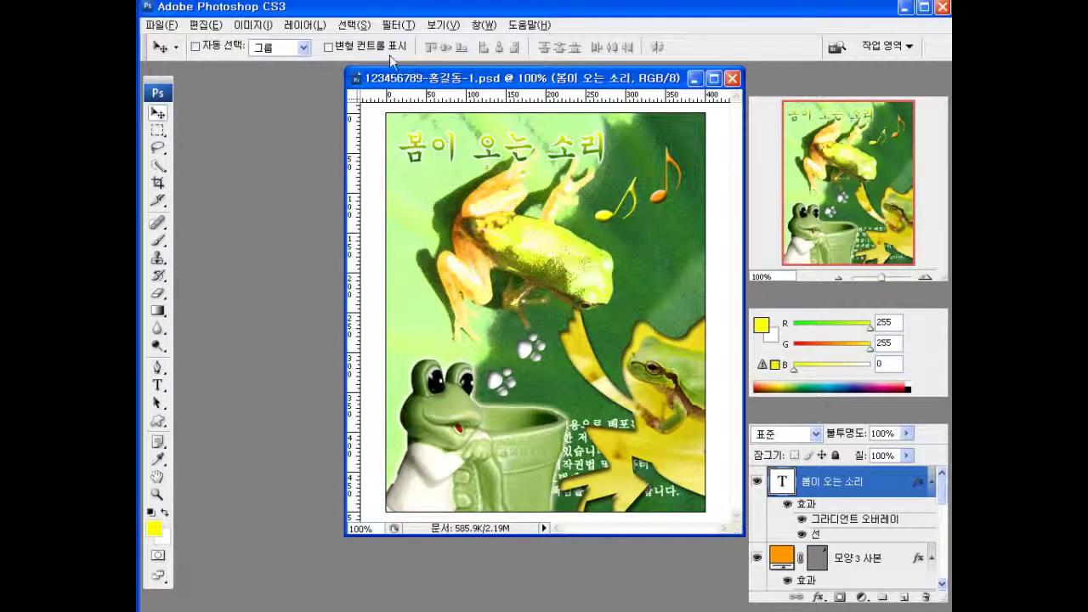
left_click(165, 28)
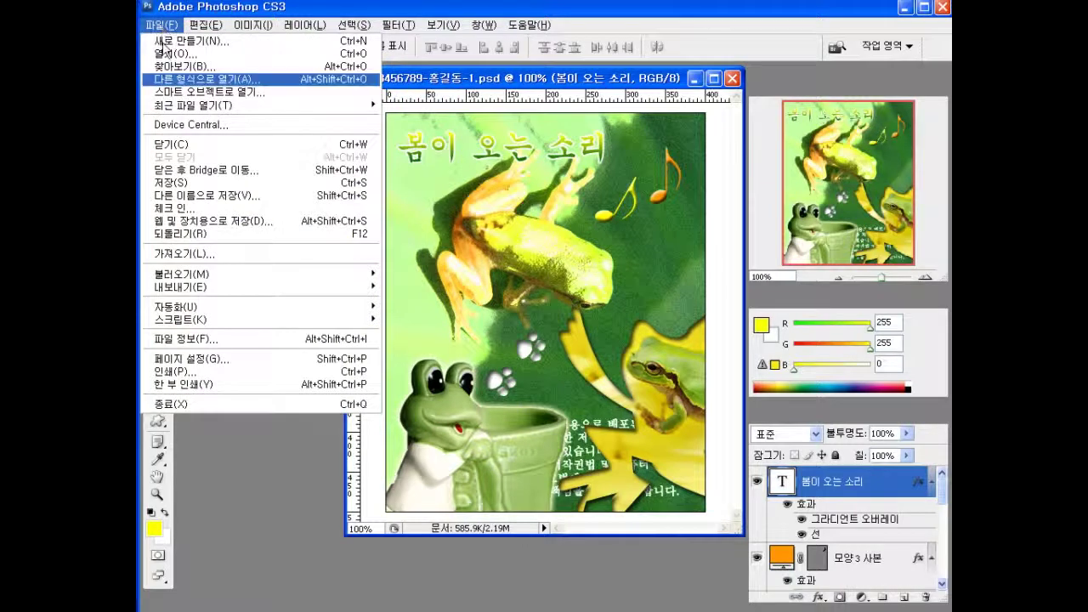
left_click(207, 198)
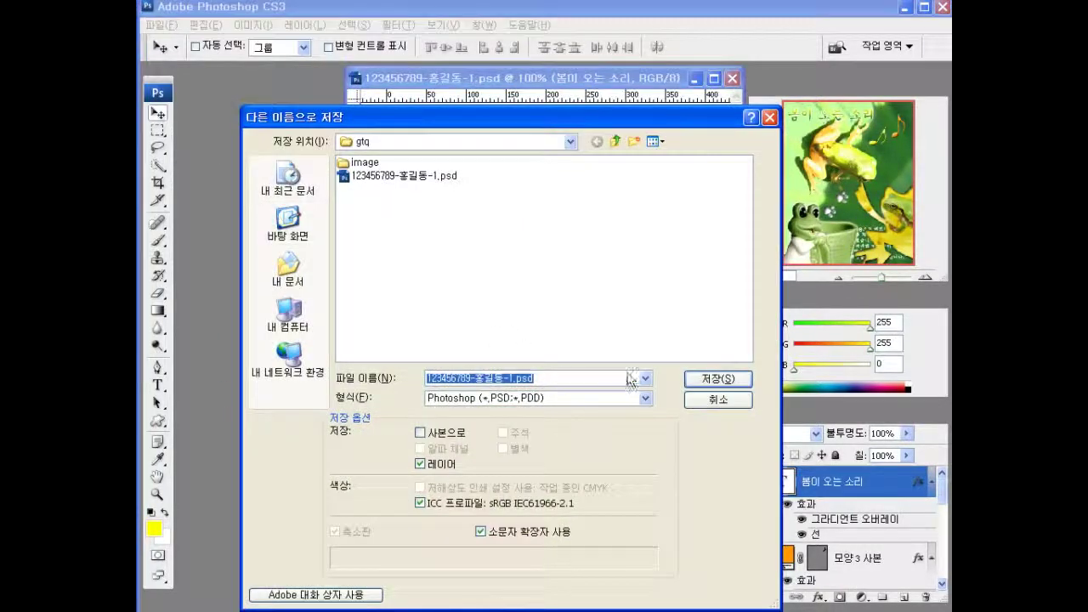
left_click(639, 398)
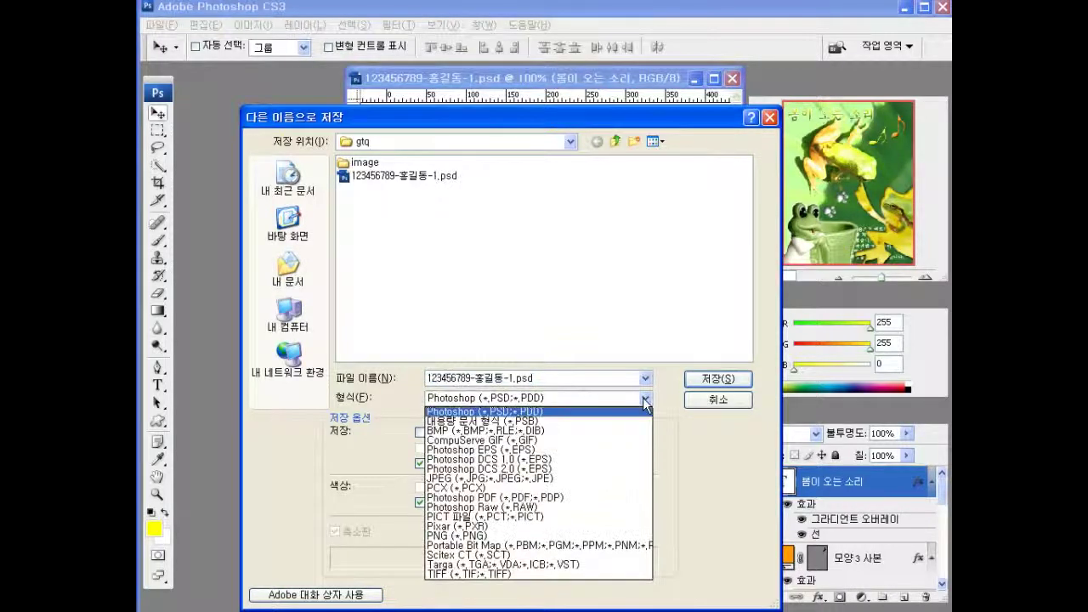
left_click(553, 477)
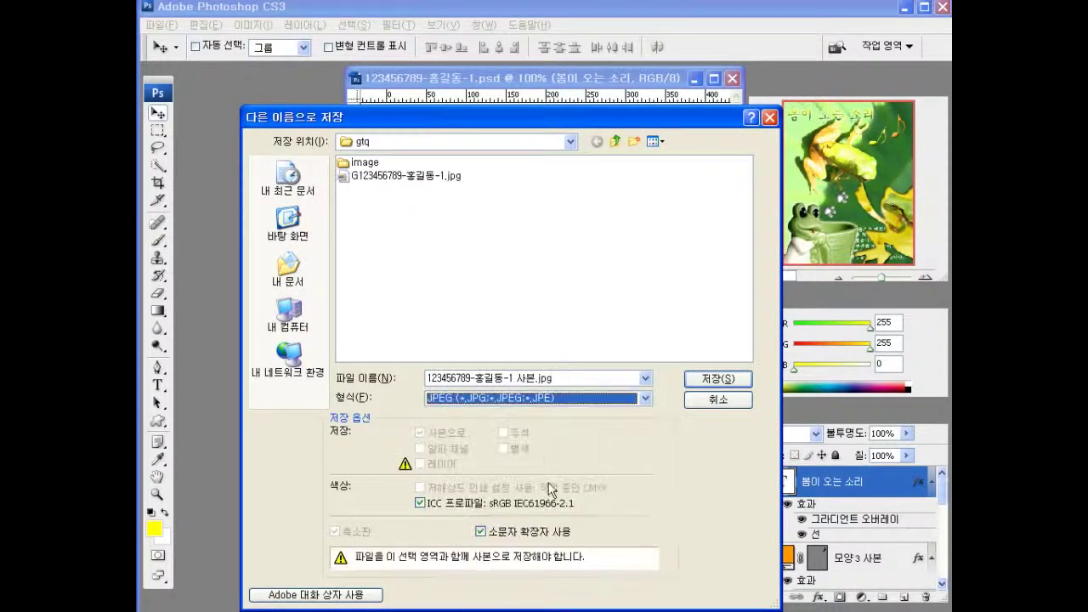
- Save the JPEG copy over the existing G-prefixed JPG file with high quality and the baseline standard format
left_click(374, 181)
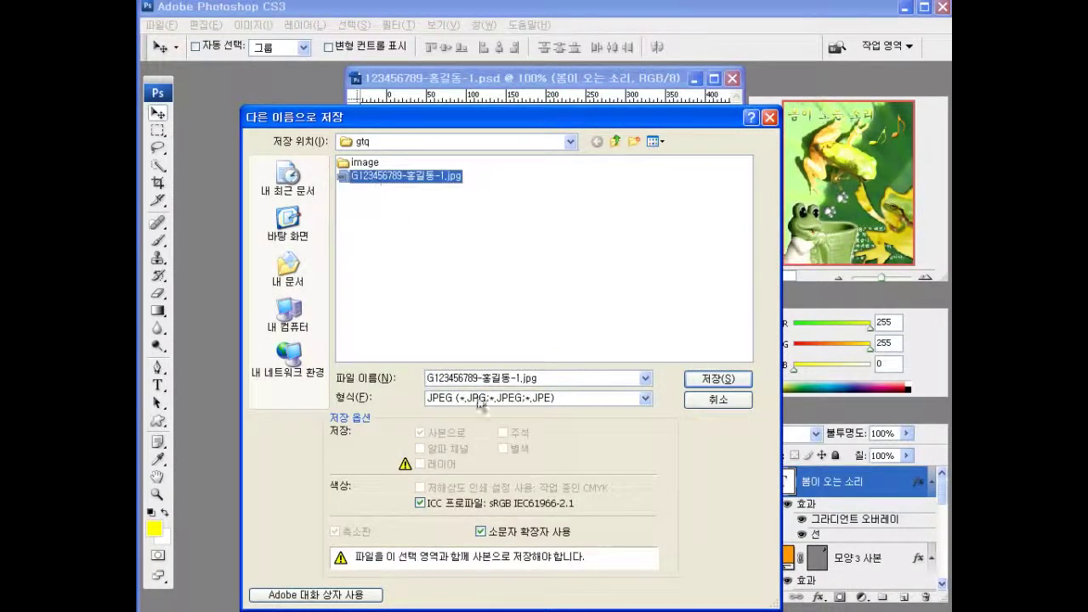
double_click(541, 380)
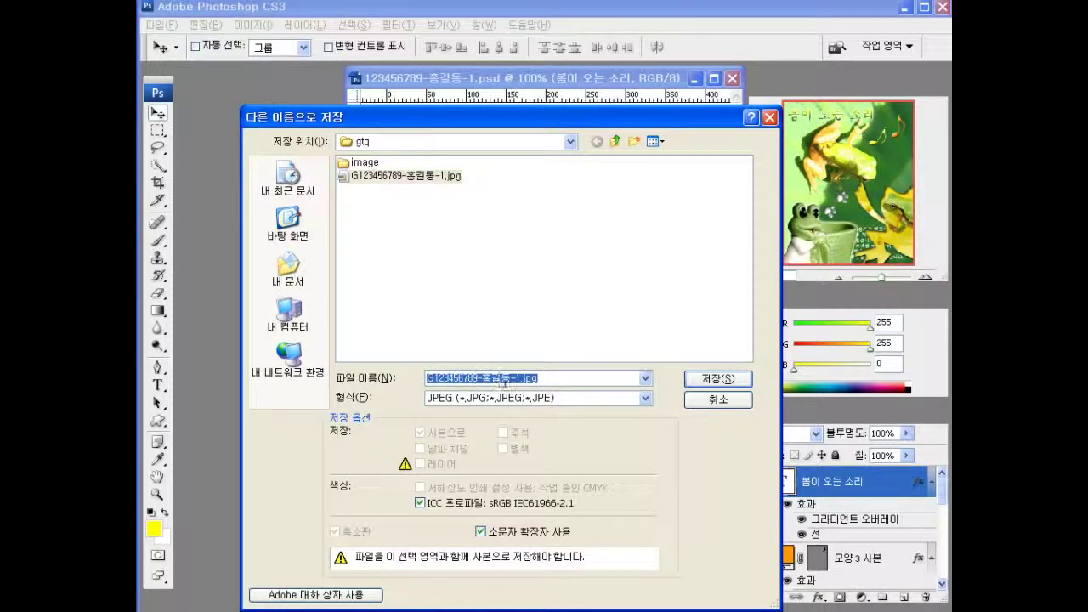
left_click(707, 384)
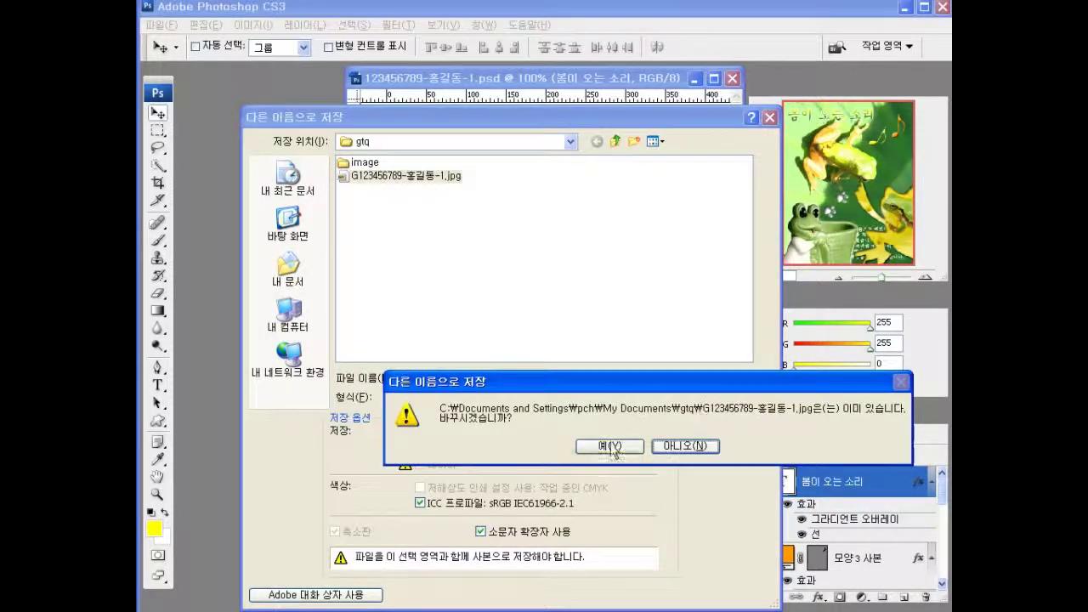
key("Return")
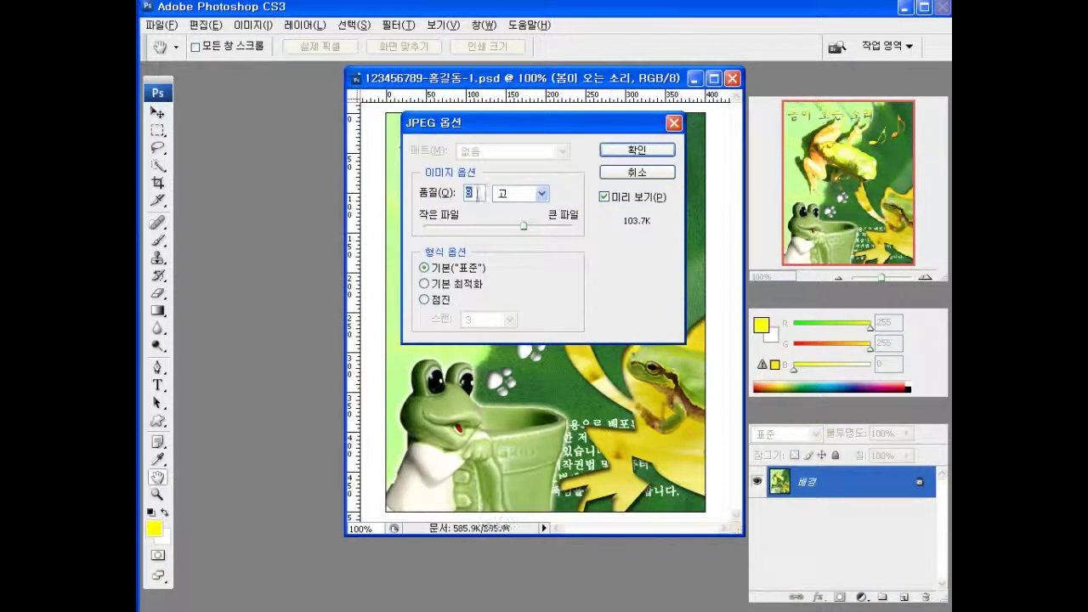
left_click(646, 153)
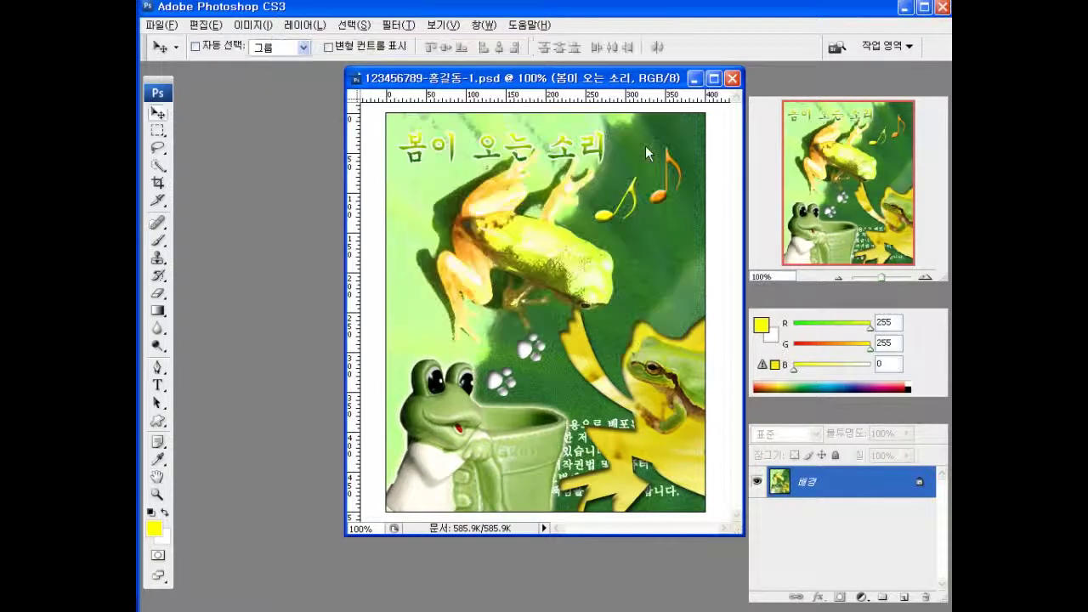
- Resize the image to 40 × 50 pixels with proportions constrained and layer styles scaled
right_click(579, 84)
left_click(618, 106)
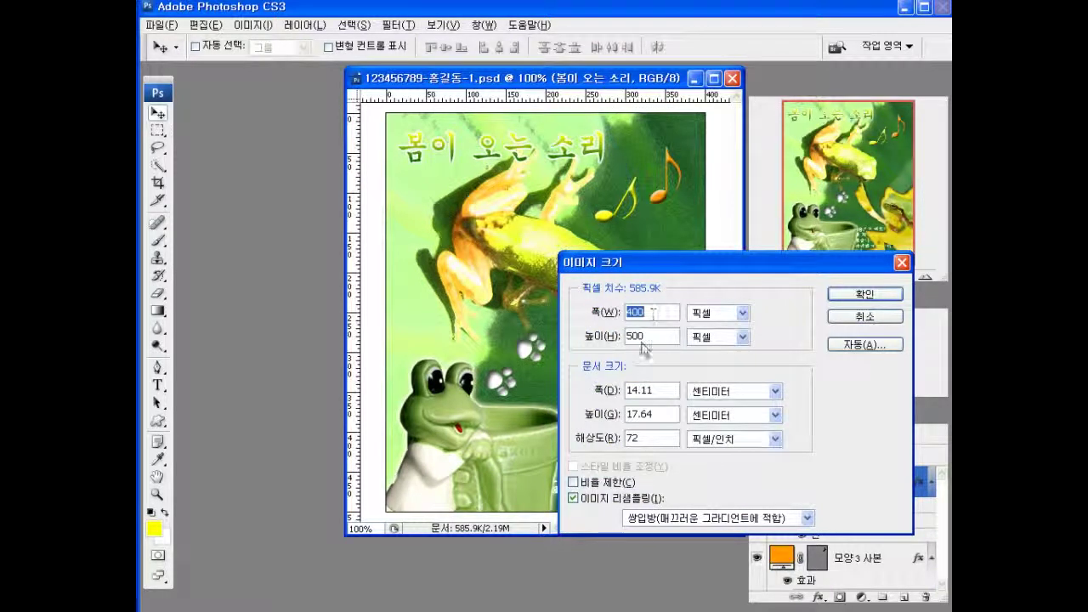
left_click(573, 482)
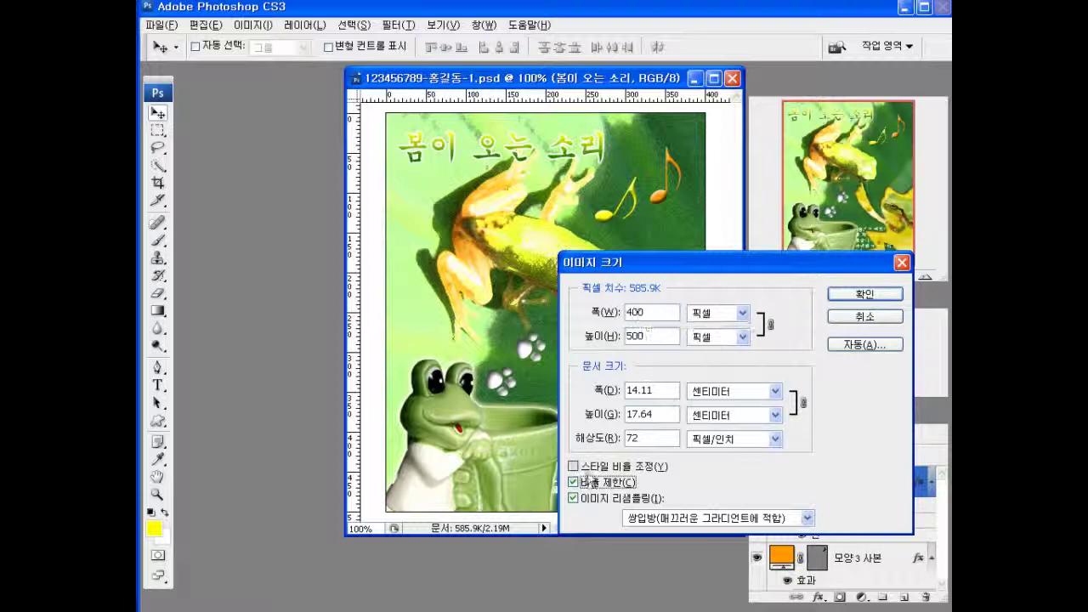
left_click(572, 466)
left_click(655, 312)
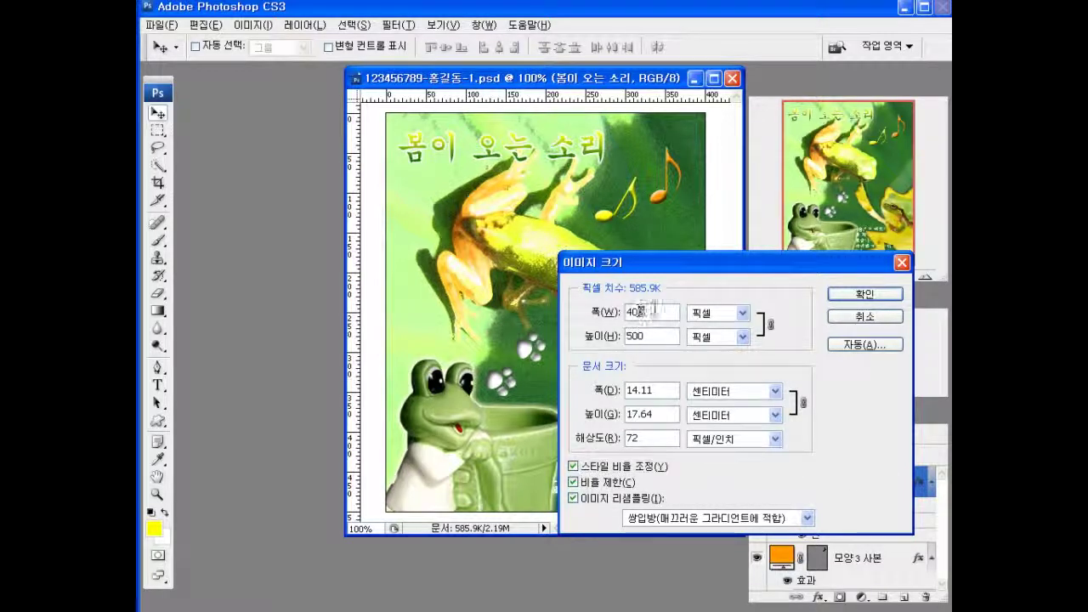
key("BackSpace")
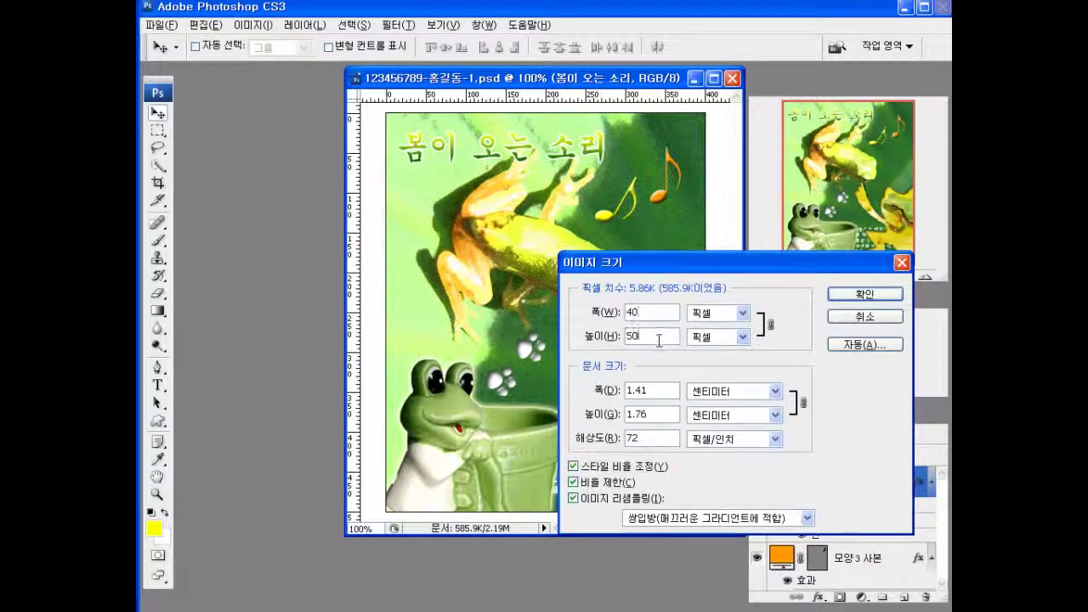
left_click(866, 294)
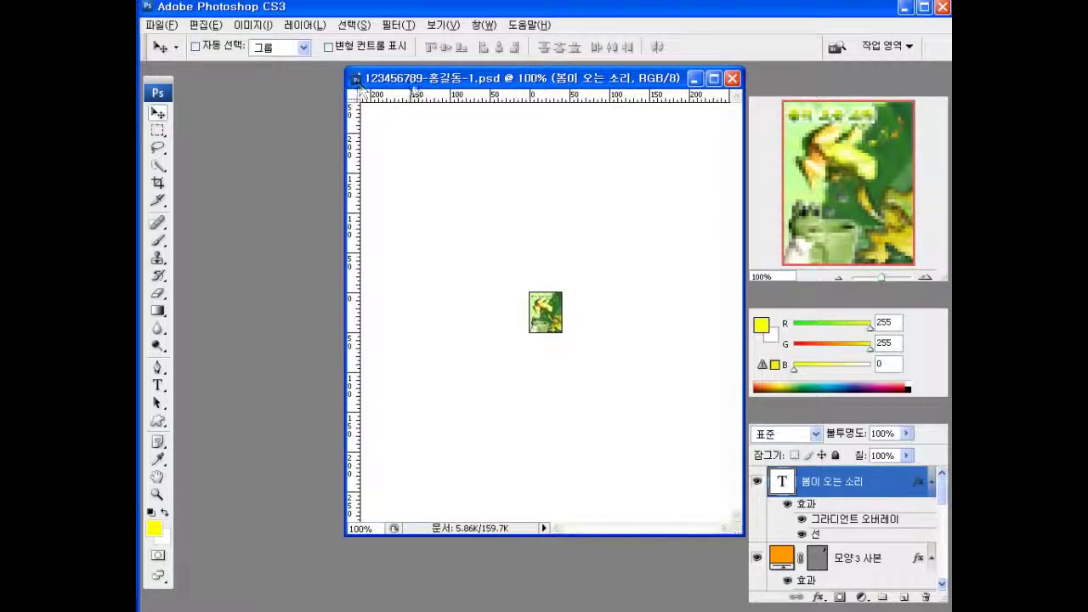
- Save the reduced image as a layered PSD in the gtq folder, adding the prefix G to the file name and keeping maximum compatibility
left_click(157, 27)
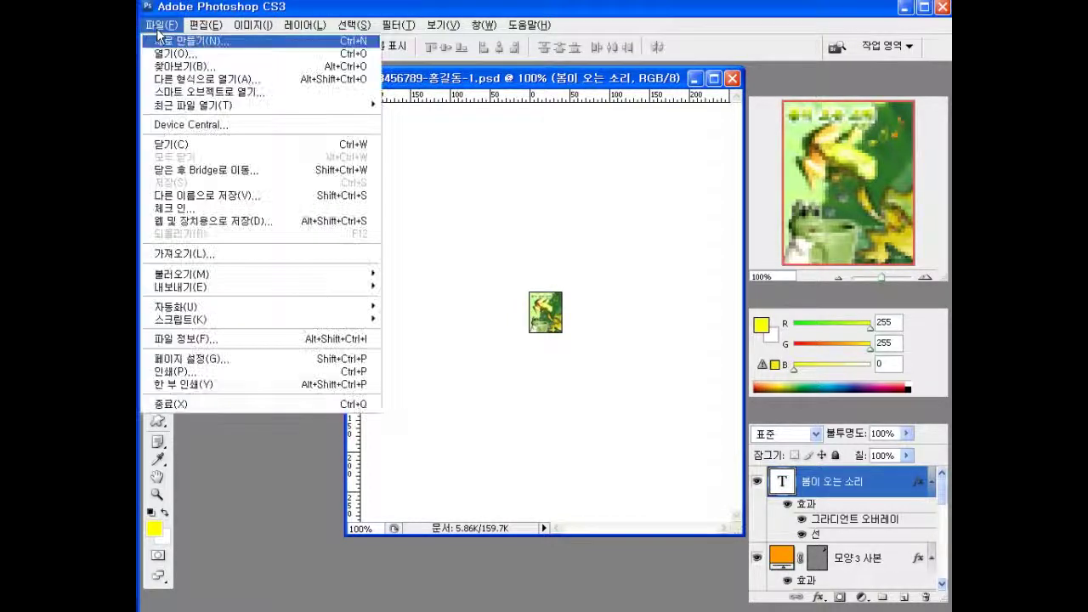
left_click(208, 197)
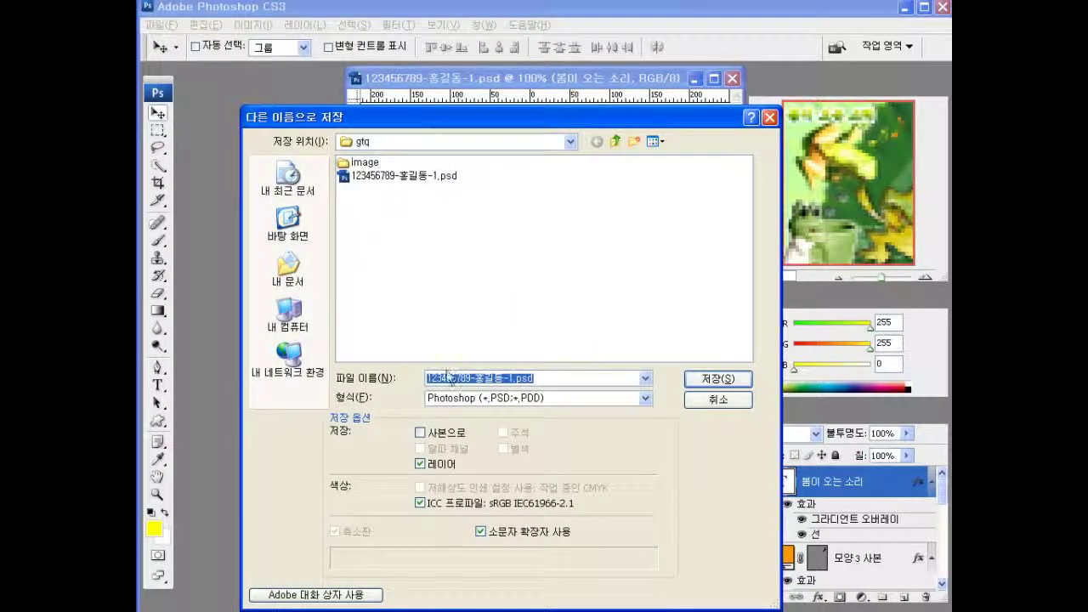
left_click(428, 377)
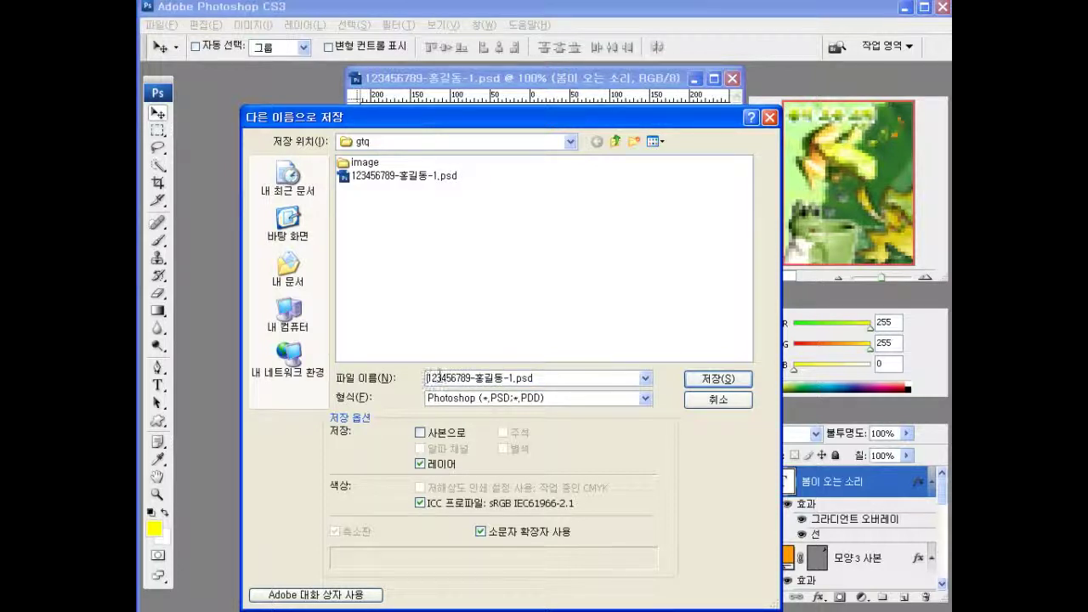
type("G")
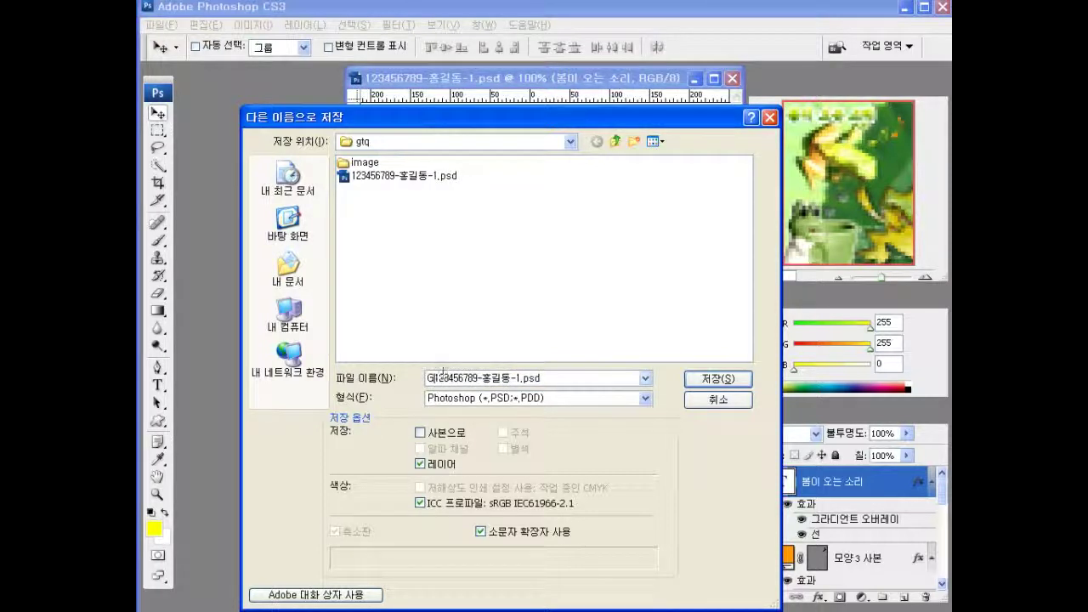
left_click(551, 379)
left_click(714, 380)
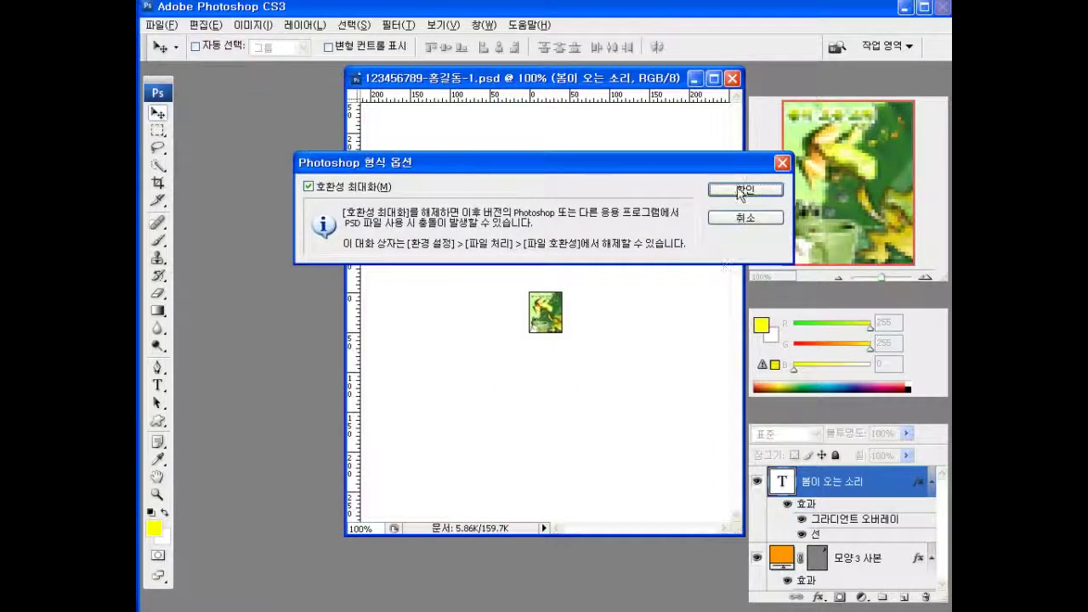
left_click(741, 190)
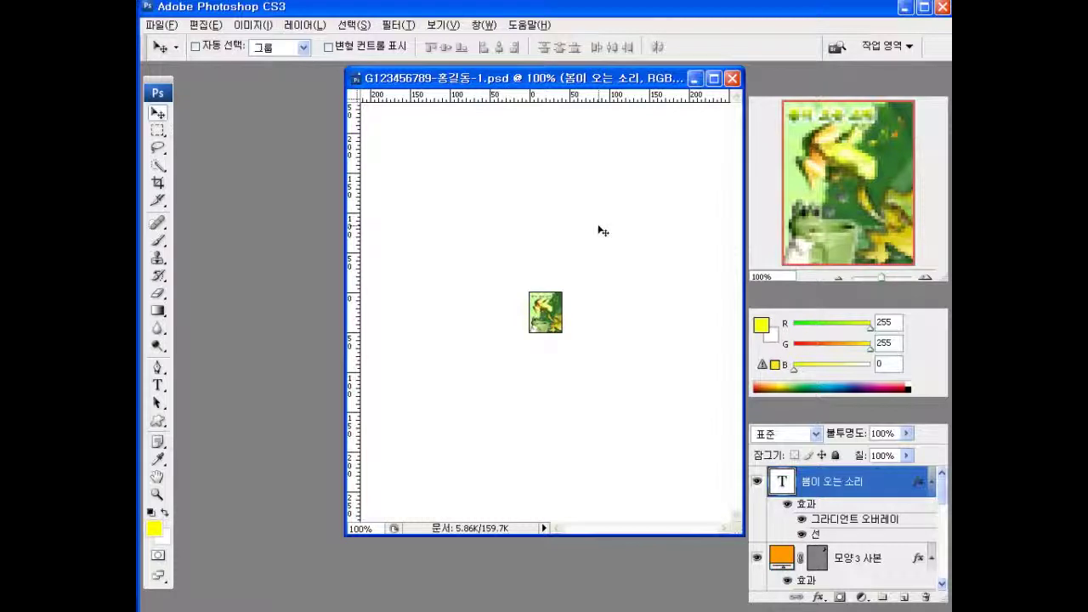